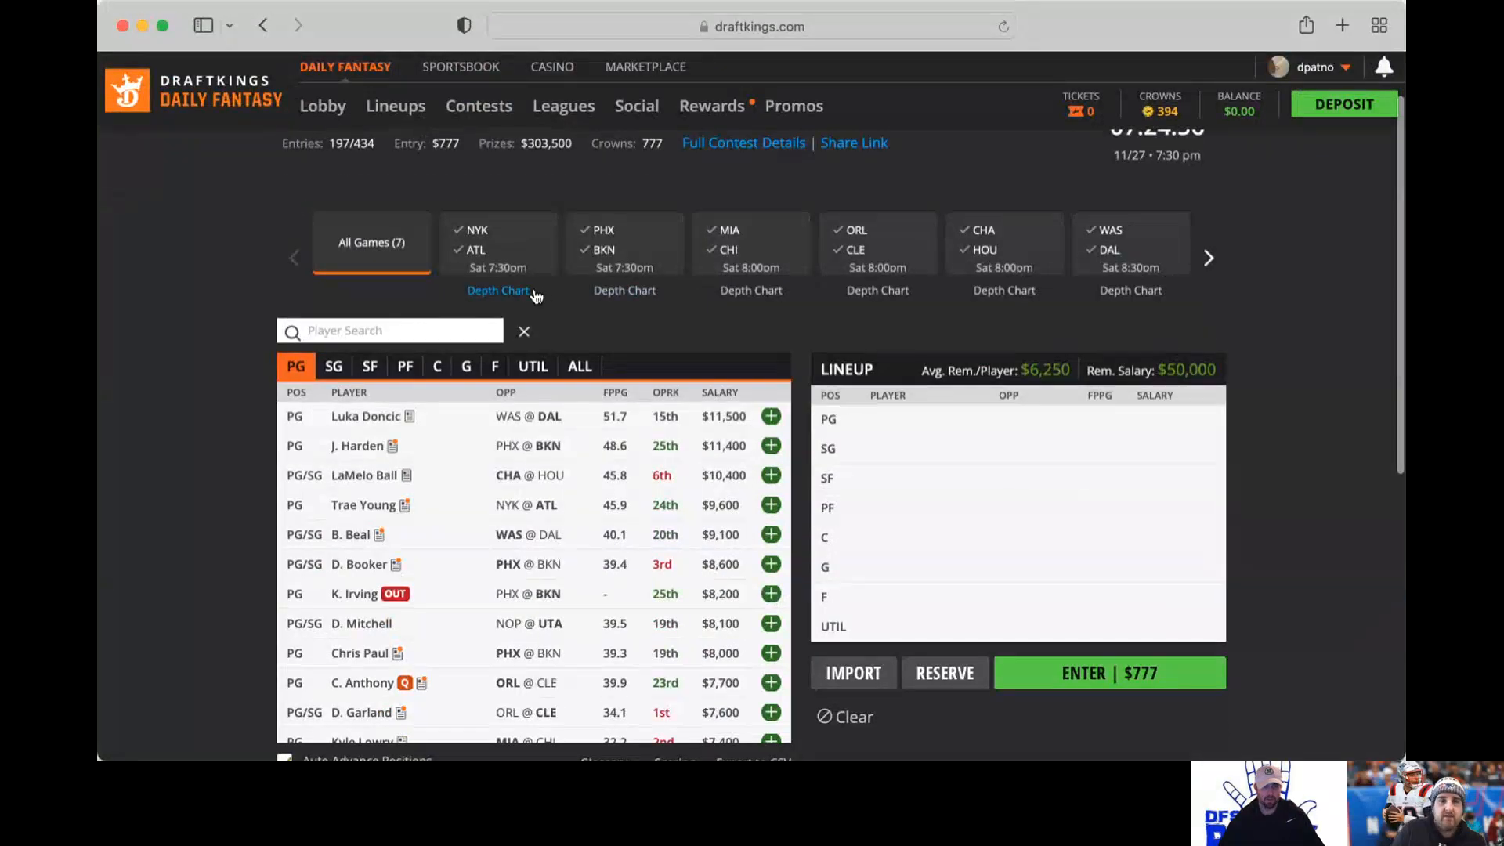
Step: Filter the player pool to the NYK @ ATL game across every position
{"action": "left_click", "coordinate": [462, 230]}
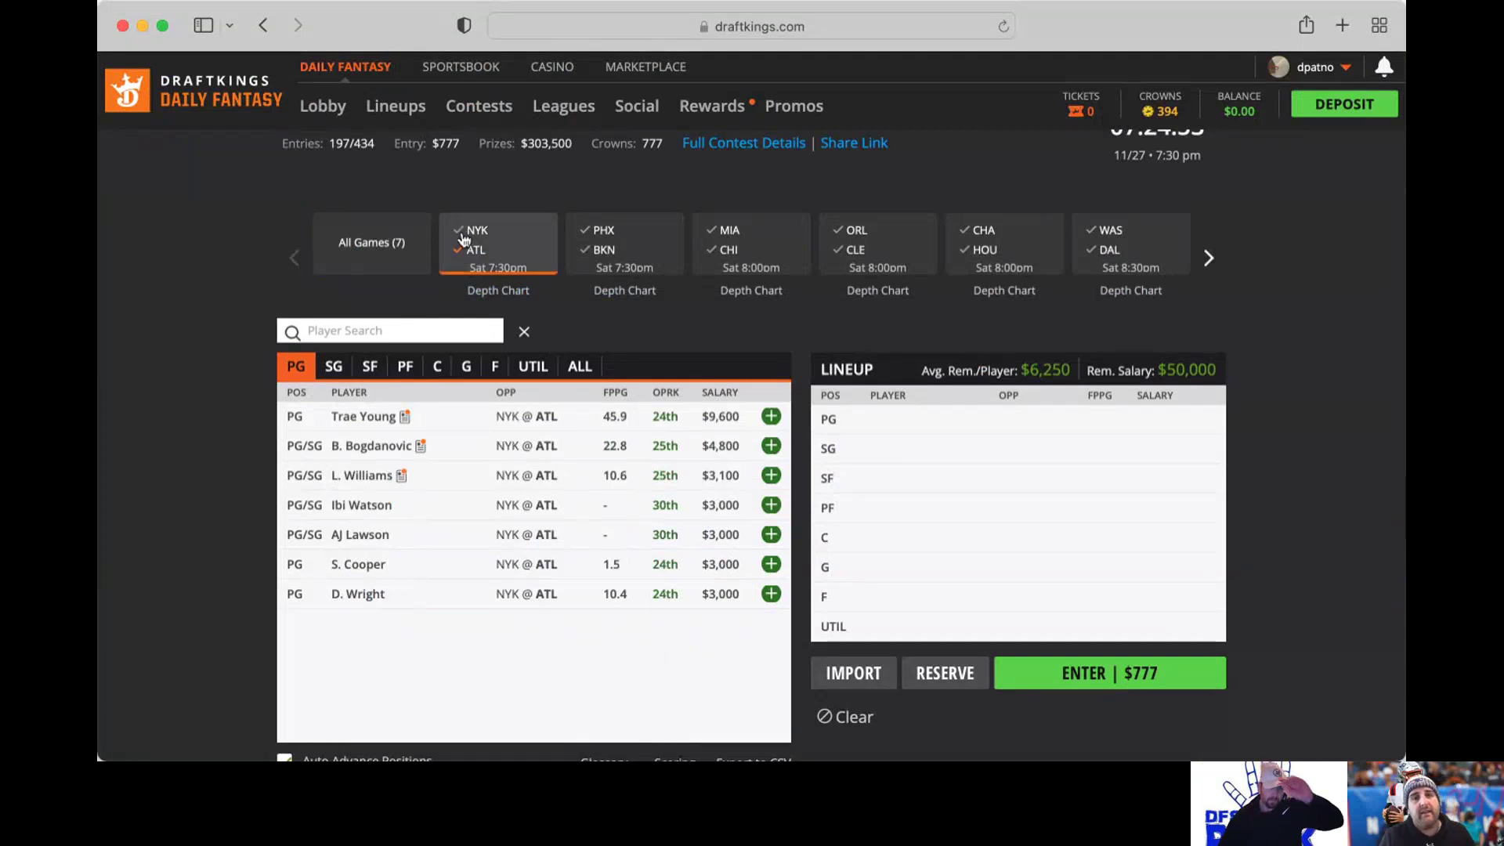
{"action": "left_click", "coordinate": [580, 365]}
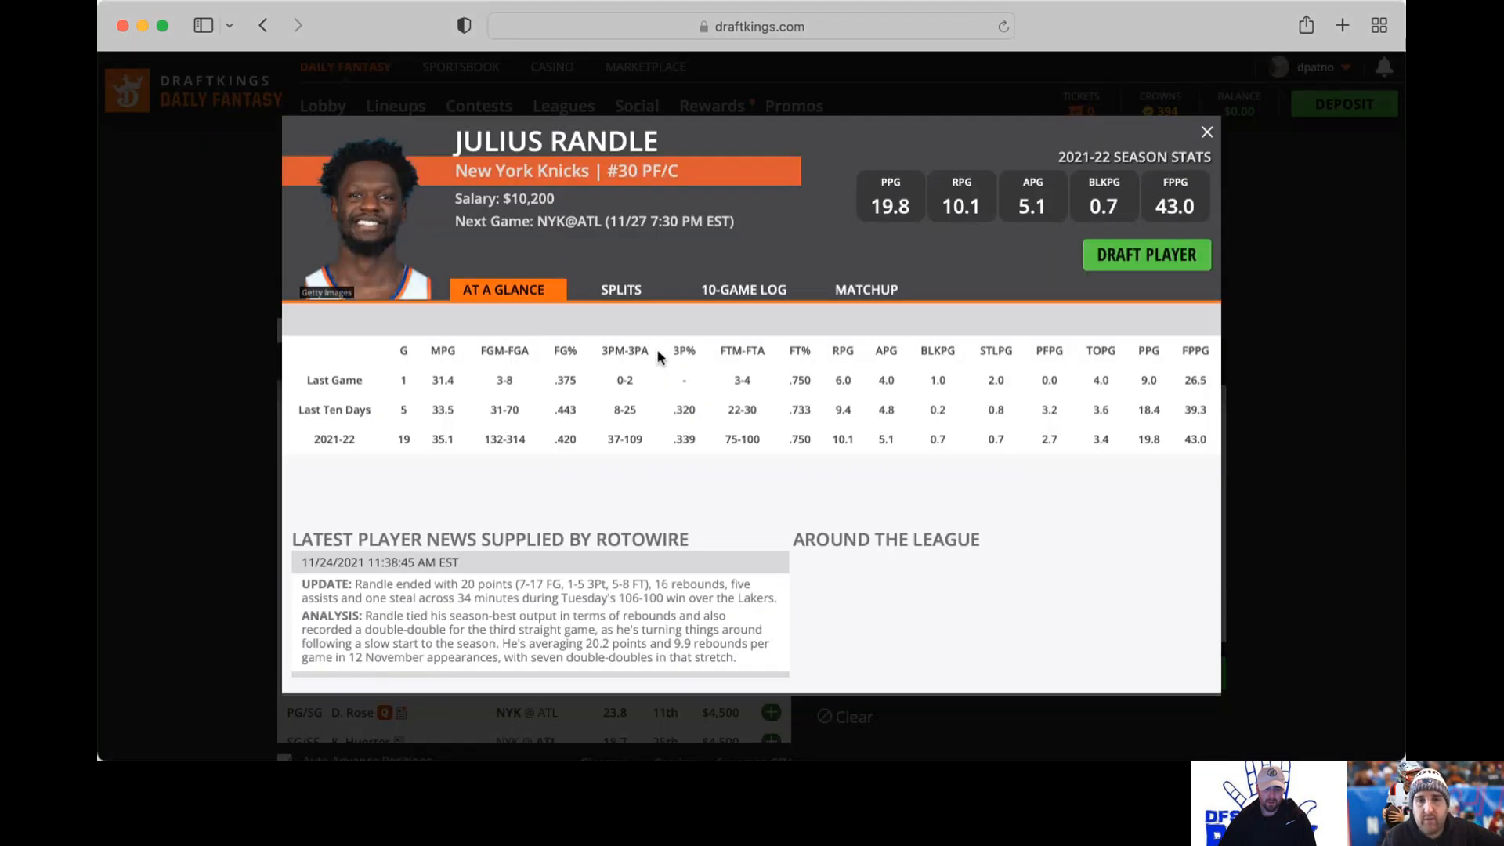
Step: Review Julius Randle's and Trae Young's game logs, then bring up Clint Capela's card
{"action": "left_click", "coordinate": [744, 290]}
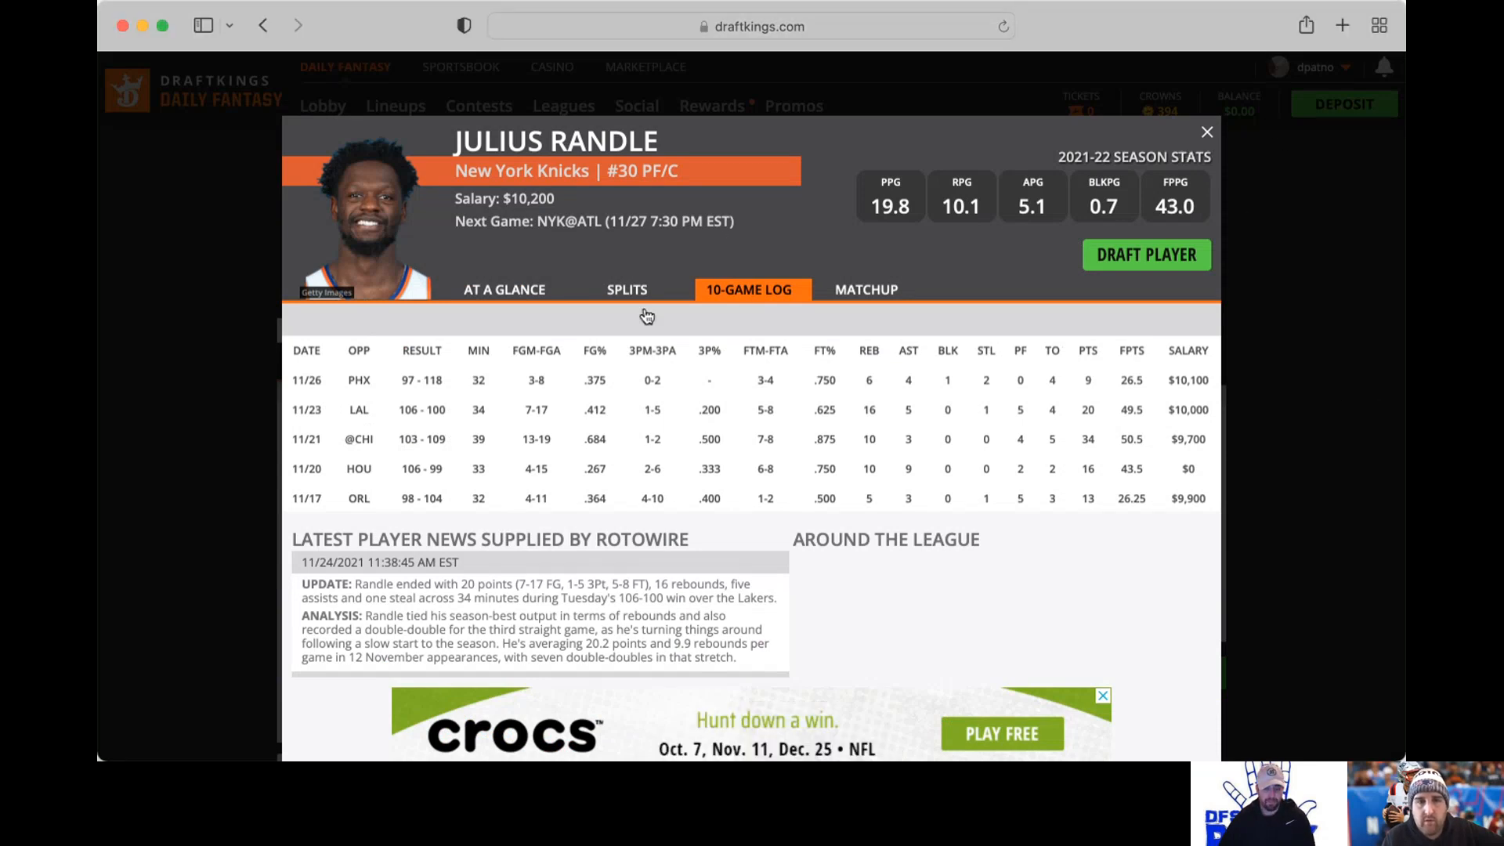
{"action": "key", "text": "Escape"}
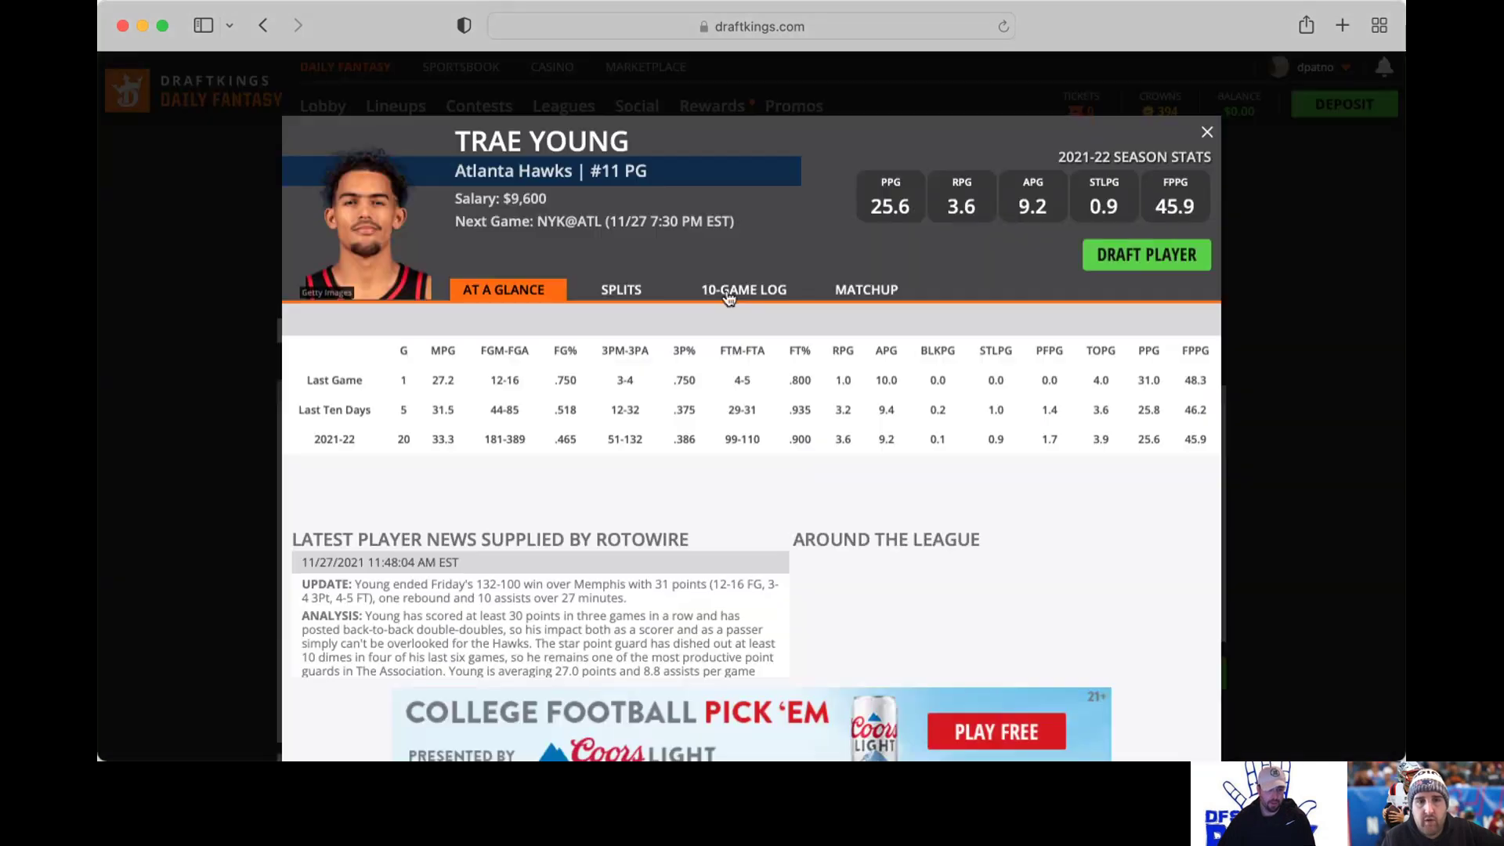
{"action": "left_click", "coordinate": [747, 290]}
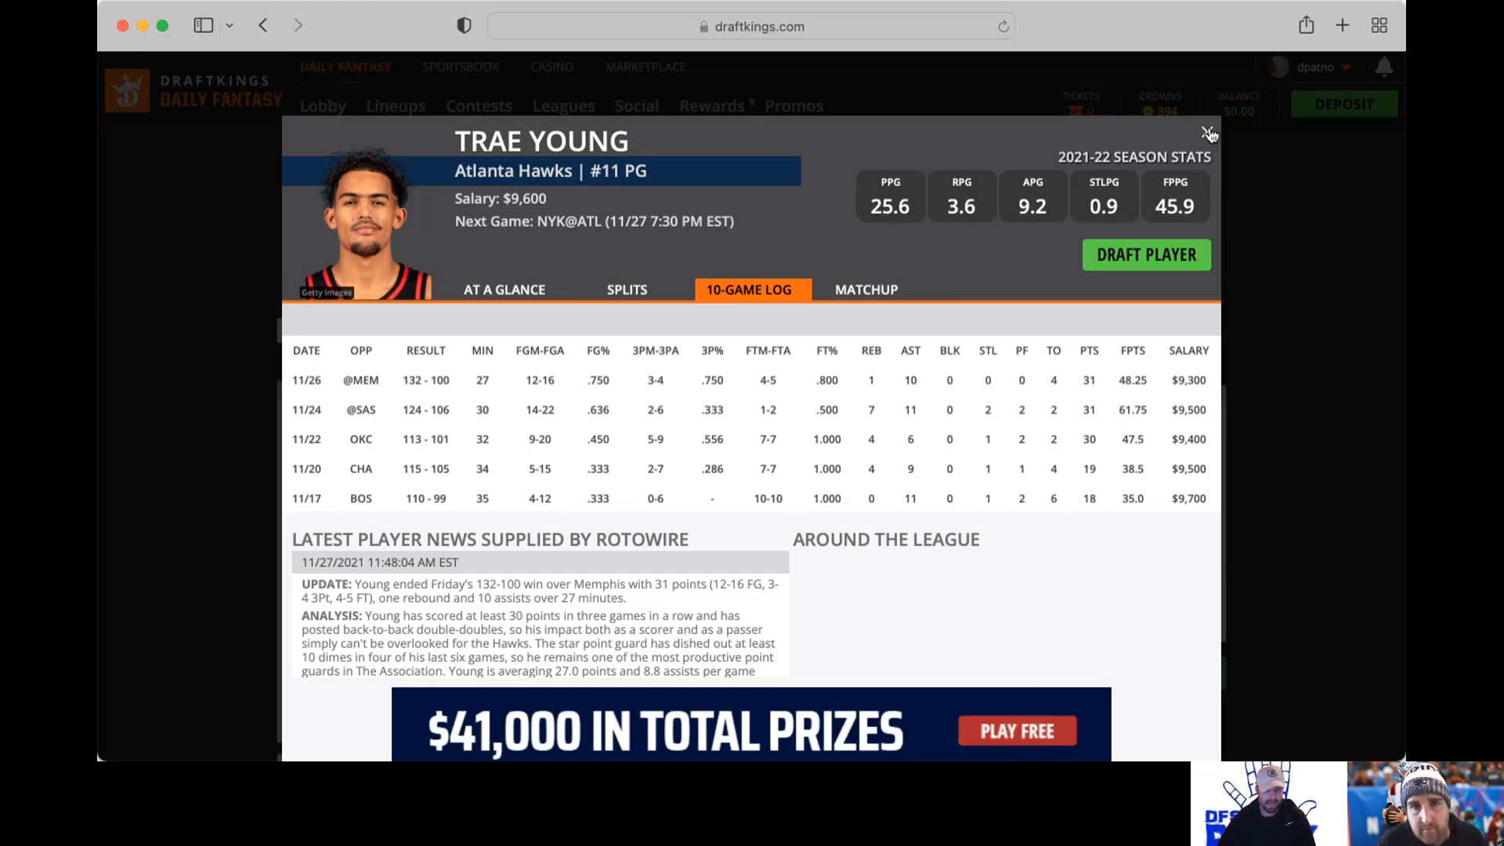
{"action": "key", "text": "Escape"}
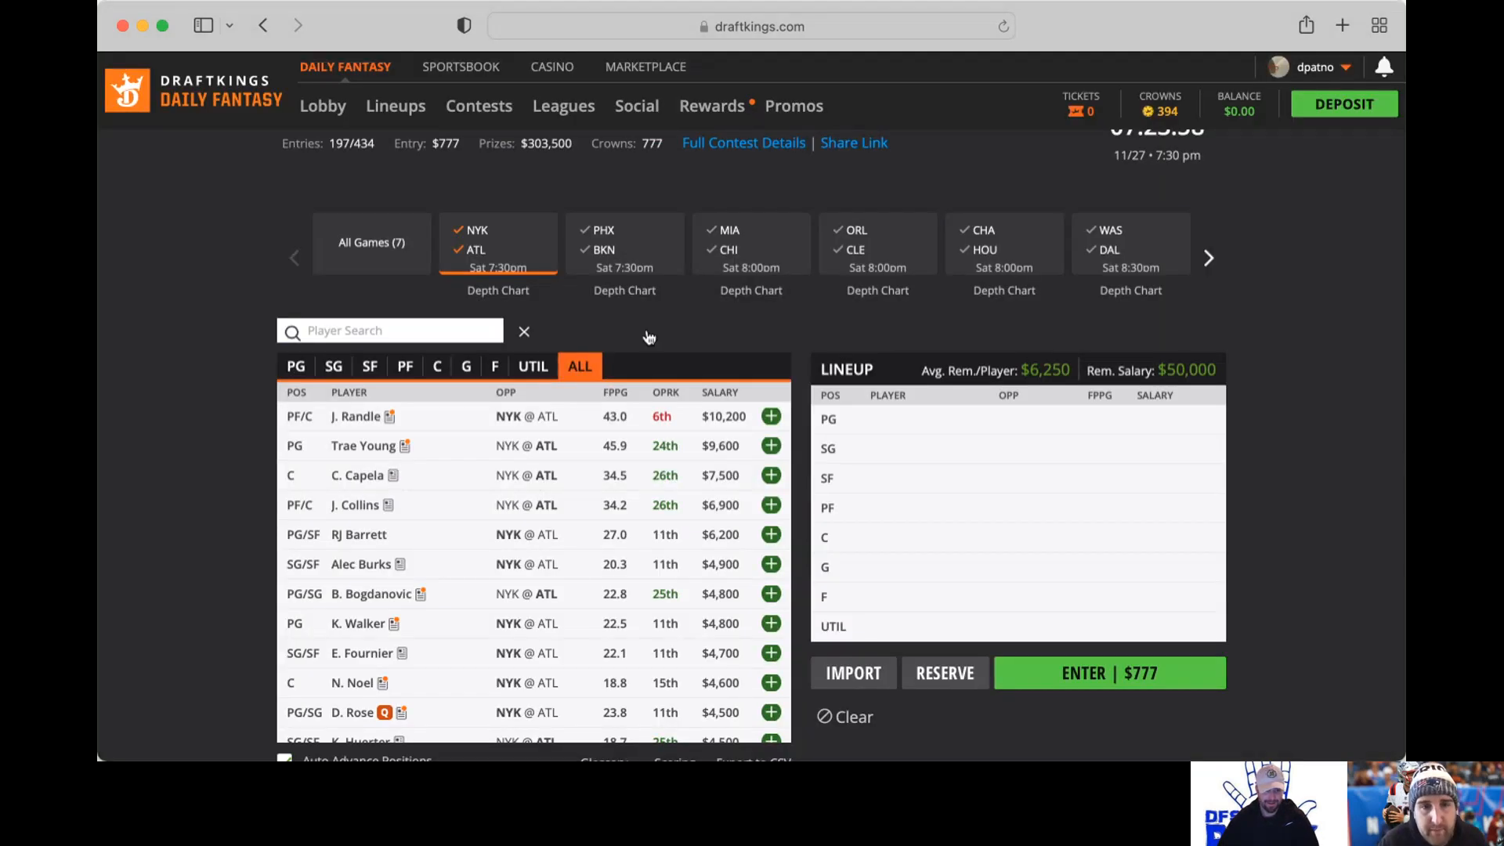
{"action": "left_click", "coordinate": [365, 475]}
Step: Review Clint Capela's recent game log and return to the NYK @ ATL player list
{"action": "left_click", "coordinate": [748, 291]}
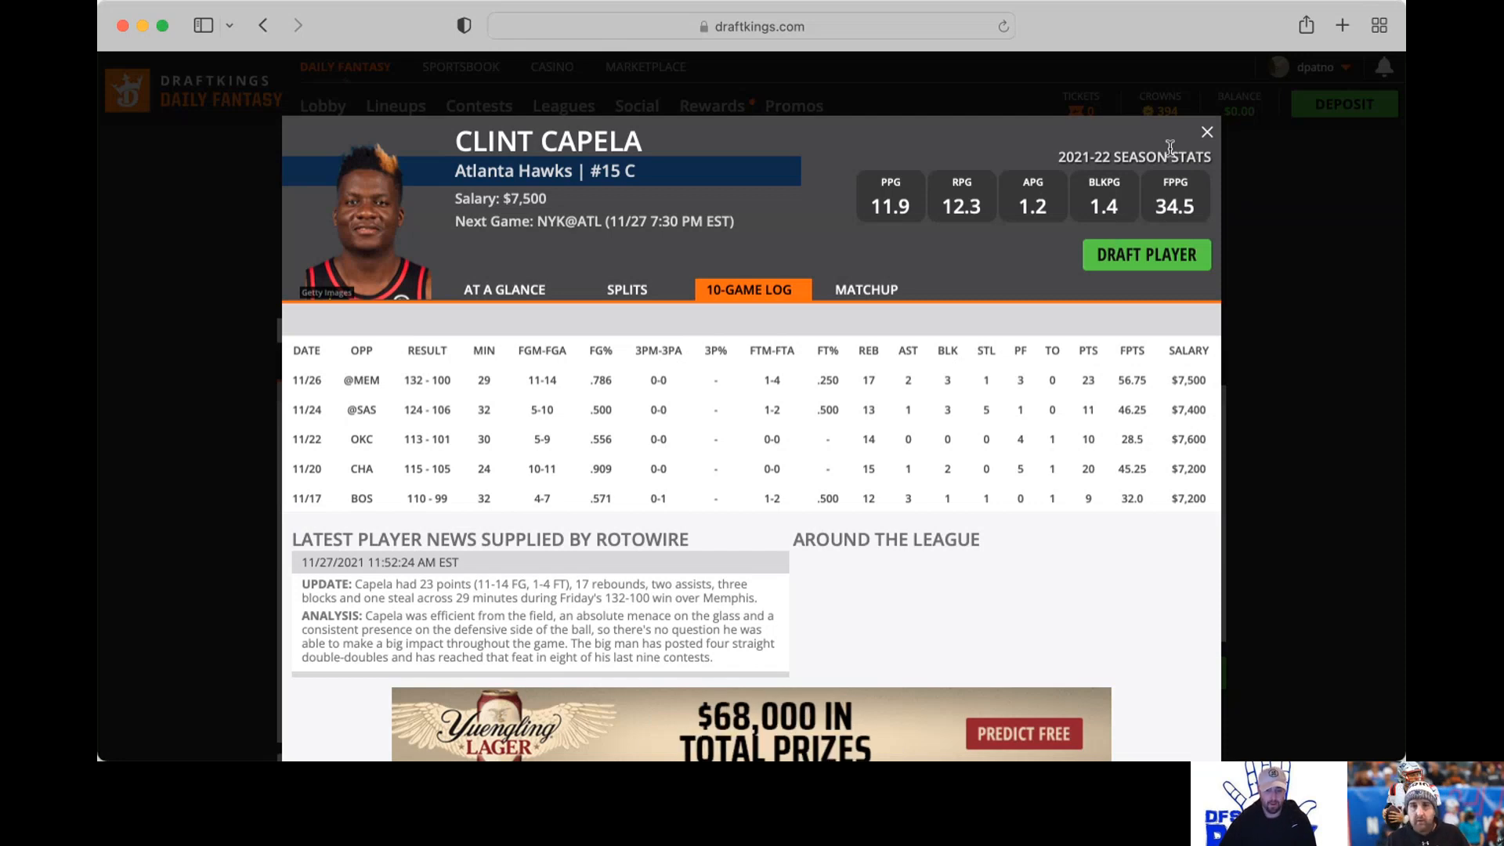
{"action": "key", "text": "Escape"}
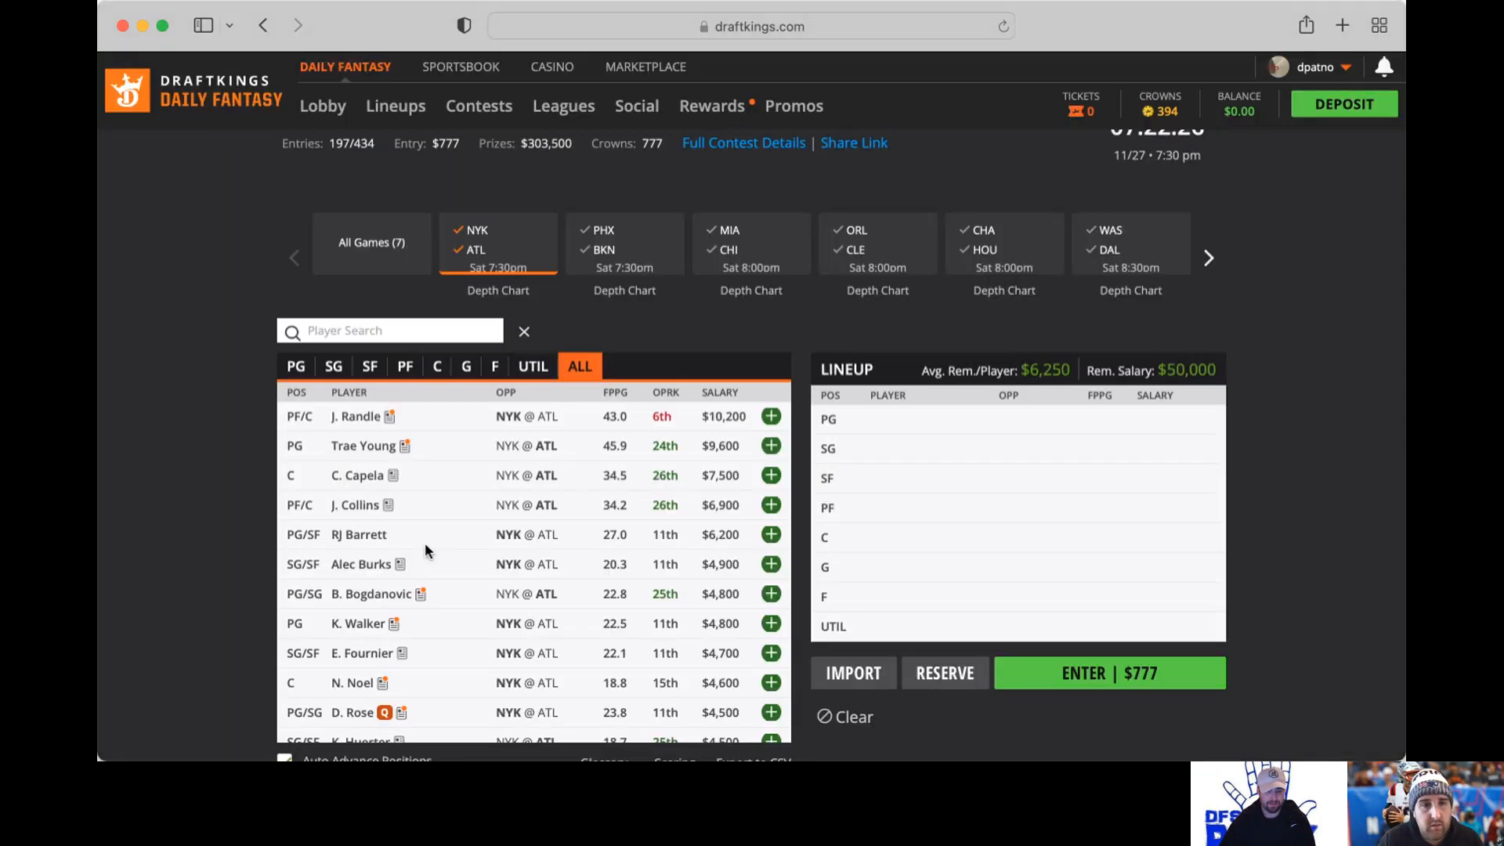
{"action": "scroll", "coordinate": [427, 546], "scroll_direction": "down", "scroll_amount": 5}
{"action": "scroll", "coordinate": [426, 547], "scroll_direction": "down", "scroll_amount": 3}
{"action": "scroll", "coordinate": [427, 547], "scroll_direction": "down", "scroll_amount": 1}
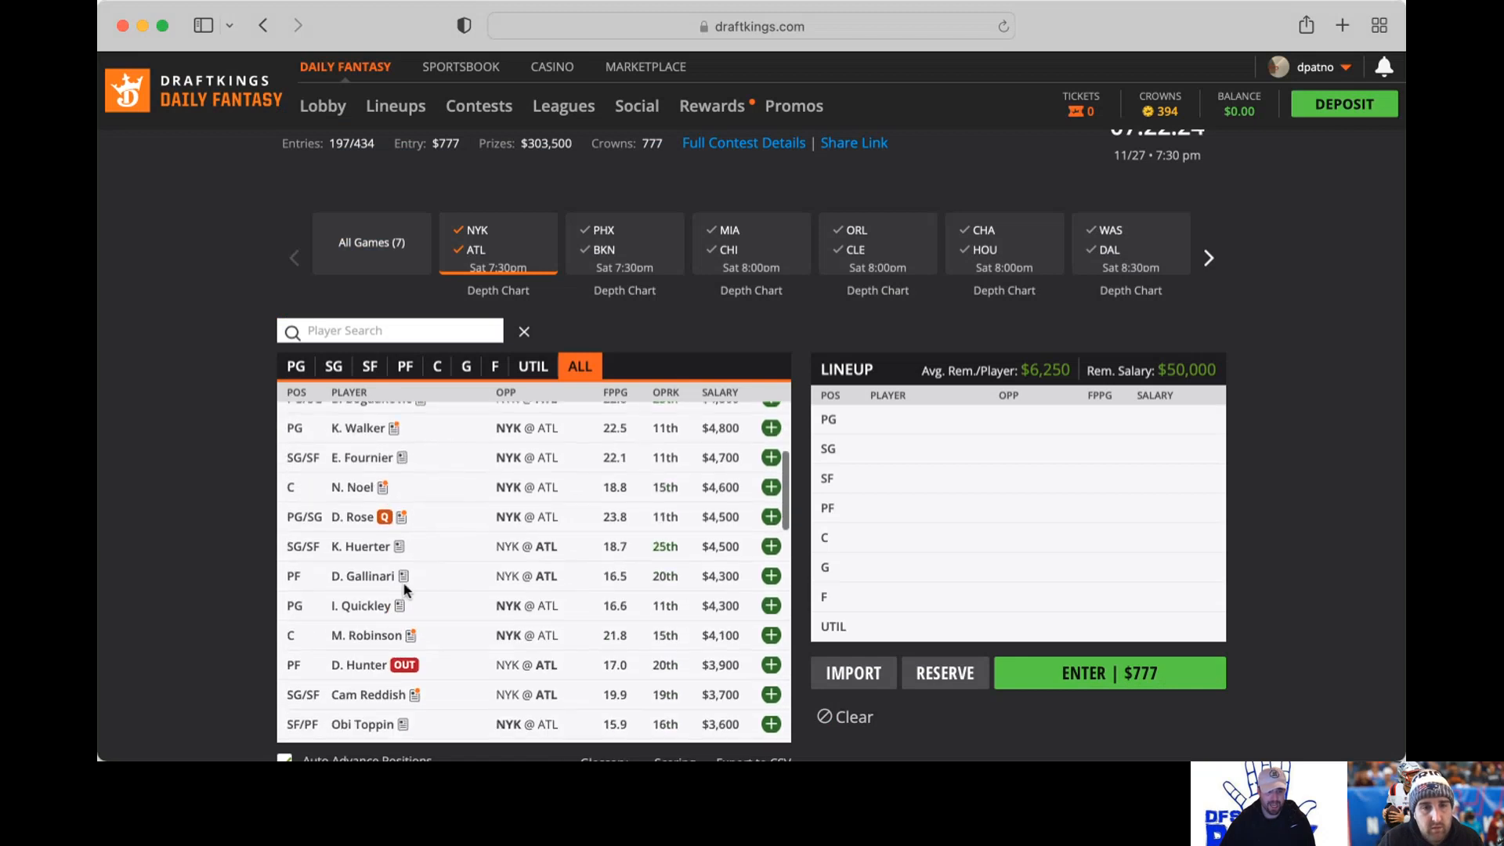
{"action": "left_click", "coordinate": [397, 607]}
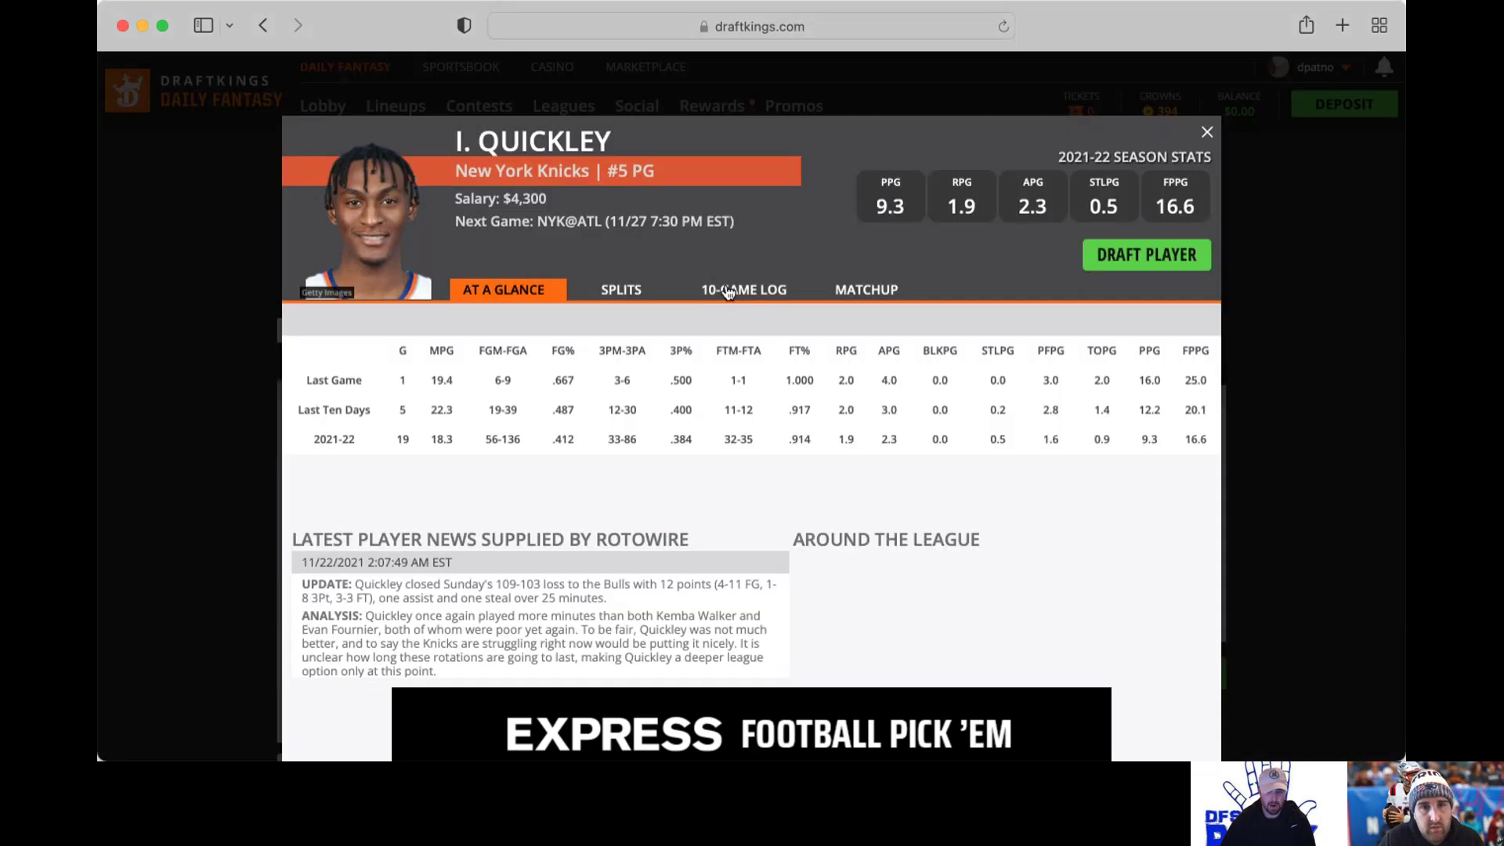
{"action": "left_click", "coordinate": [747, 290]}
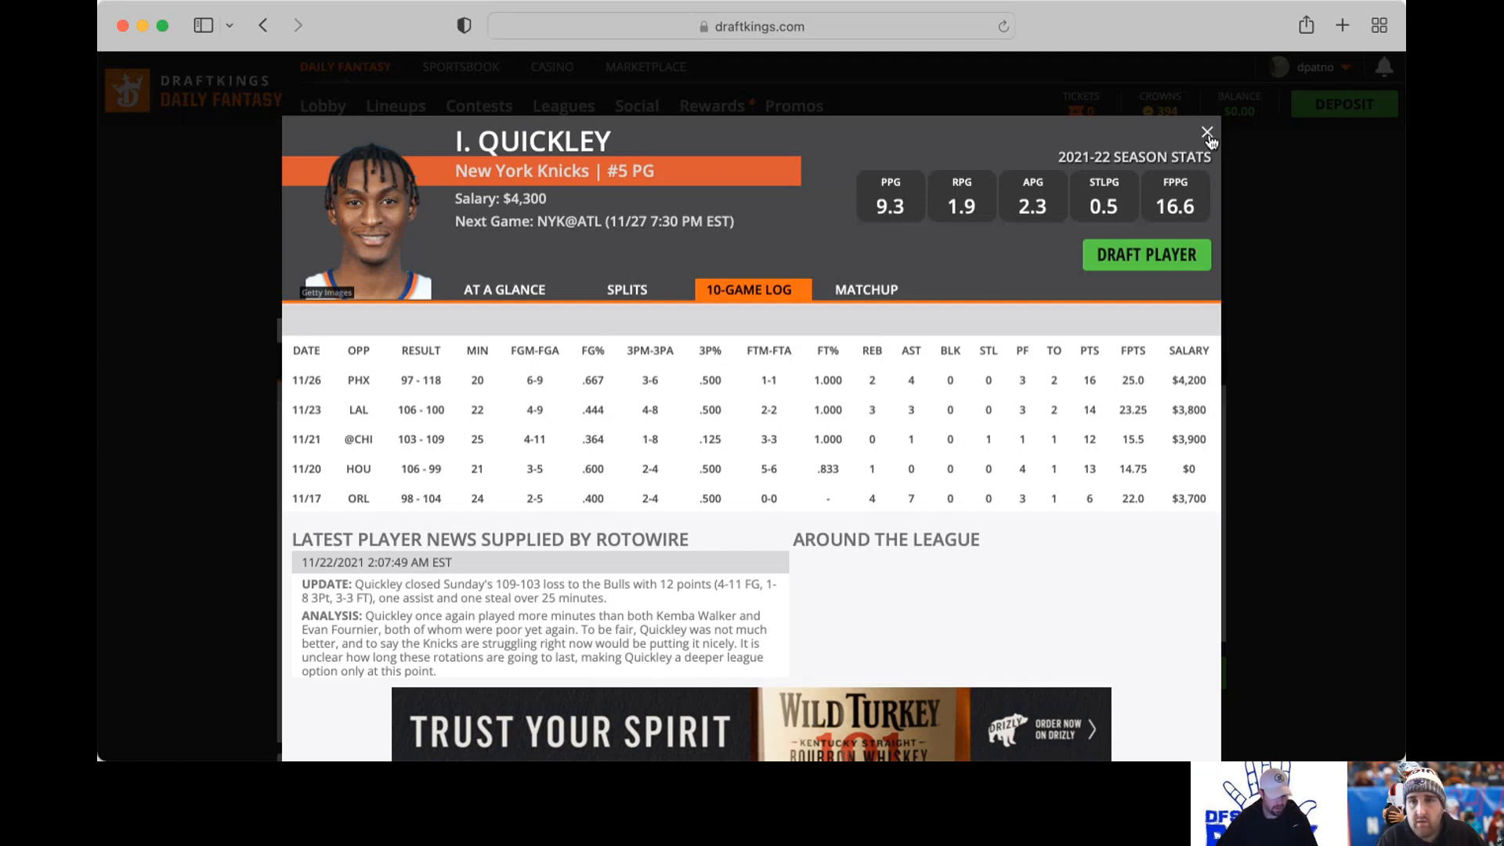
{"action": "key", "text": "Escape"}
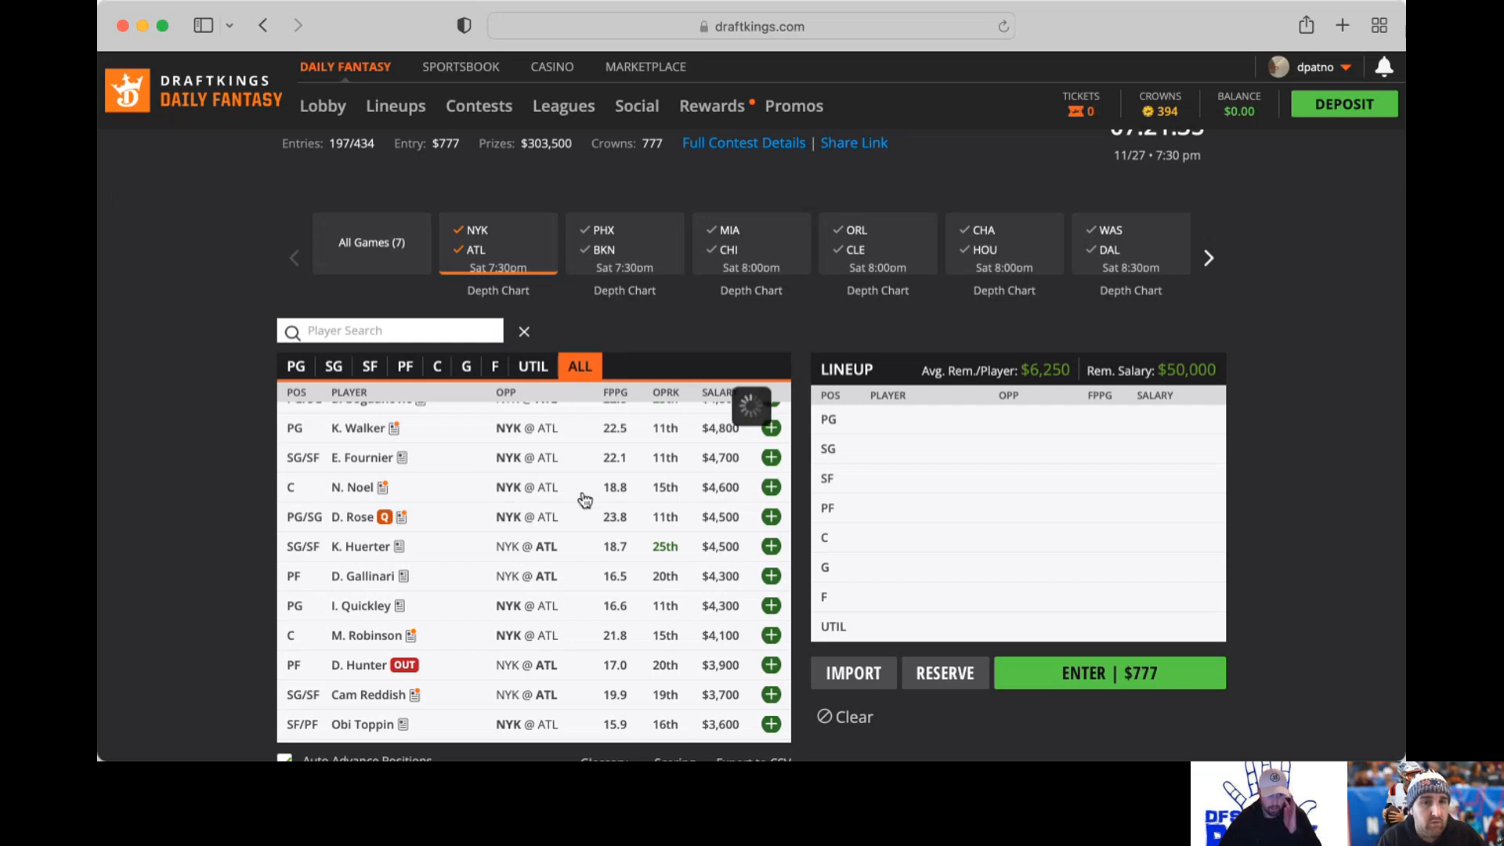
{"action": "left_click", "coordinate": [352, 516]}
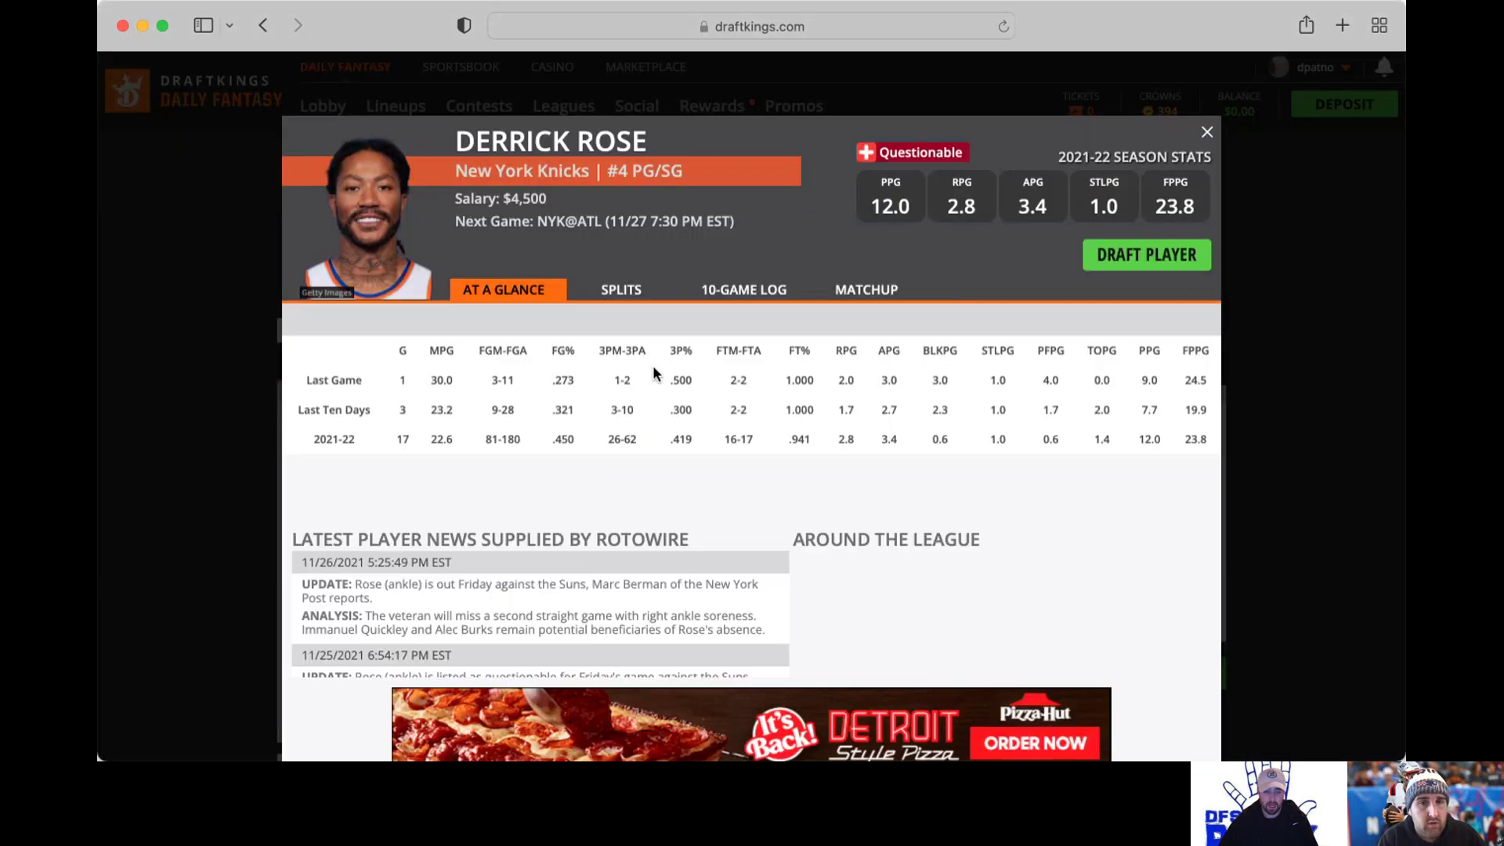
{"action": "left_click", "coordinate": [748, 289]}
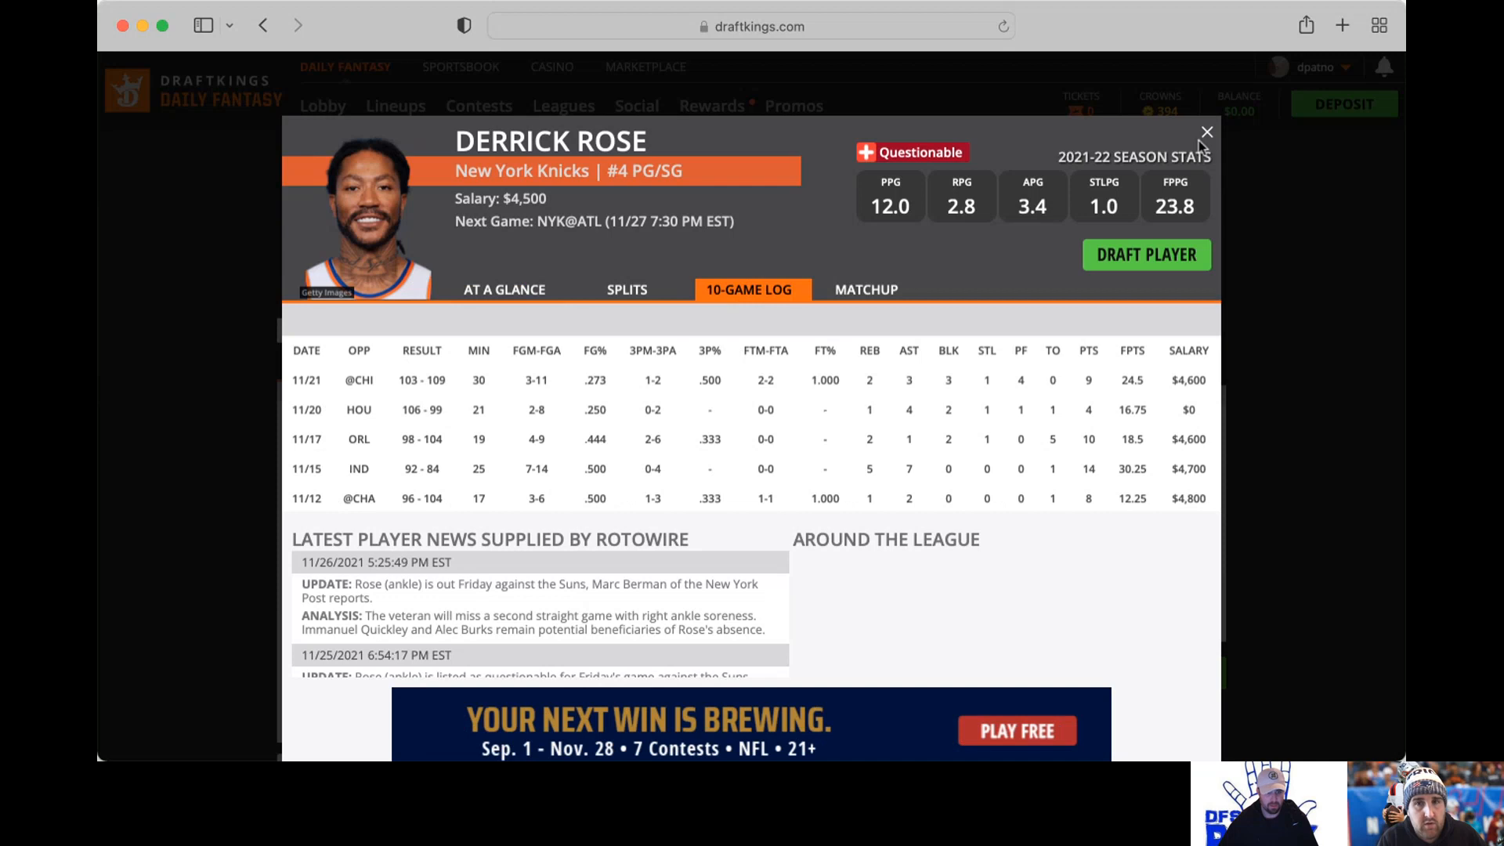
{"action": "key", "text": "Escape"}
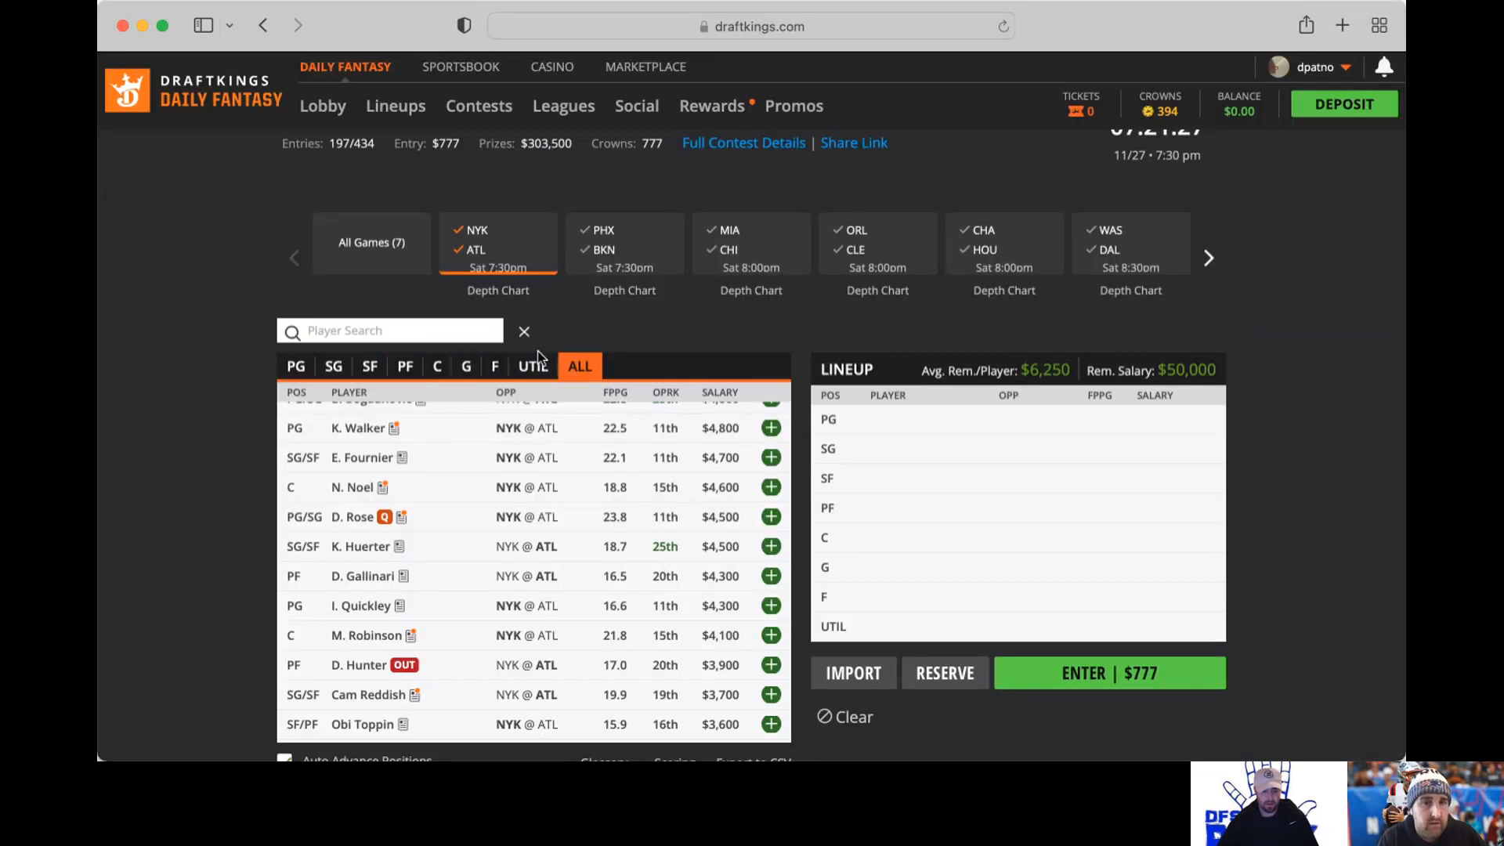
{"action": "scroll", "coordinate": [646, 471], "scroll_direction": "up", "scroll_amount": 4}
{"action": "scroll", "coordinate": [646, 471], "scroll_direction": "up", "scroll_amount": 3}
{"action": "scroll", "coordinate": [646, 471], "scroll_direction": "down", "scroll_amount": 2}
{"action": "scroll", "coordinate": [644, 471], "scroll_direction": "down", "scroll_amount": 1}
{"action": "scroll", "coordinate": [645, 479], "scroll_direction": "down", "scroll_amount": 2}
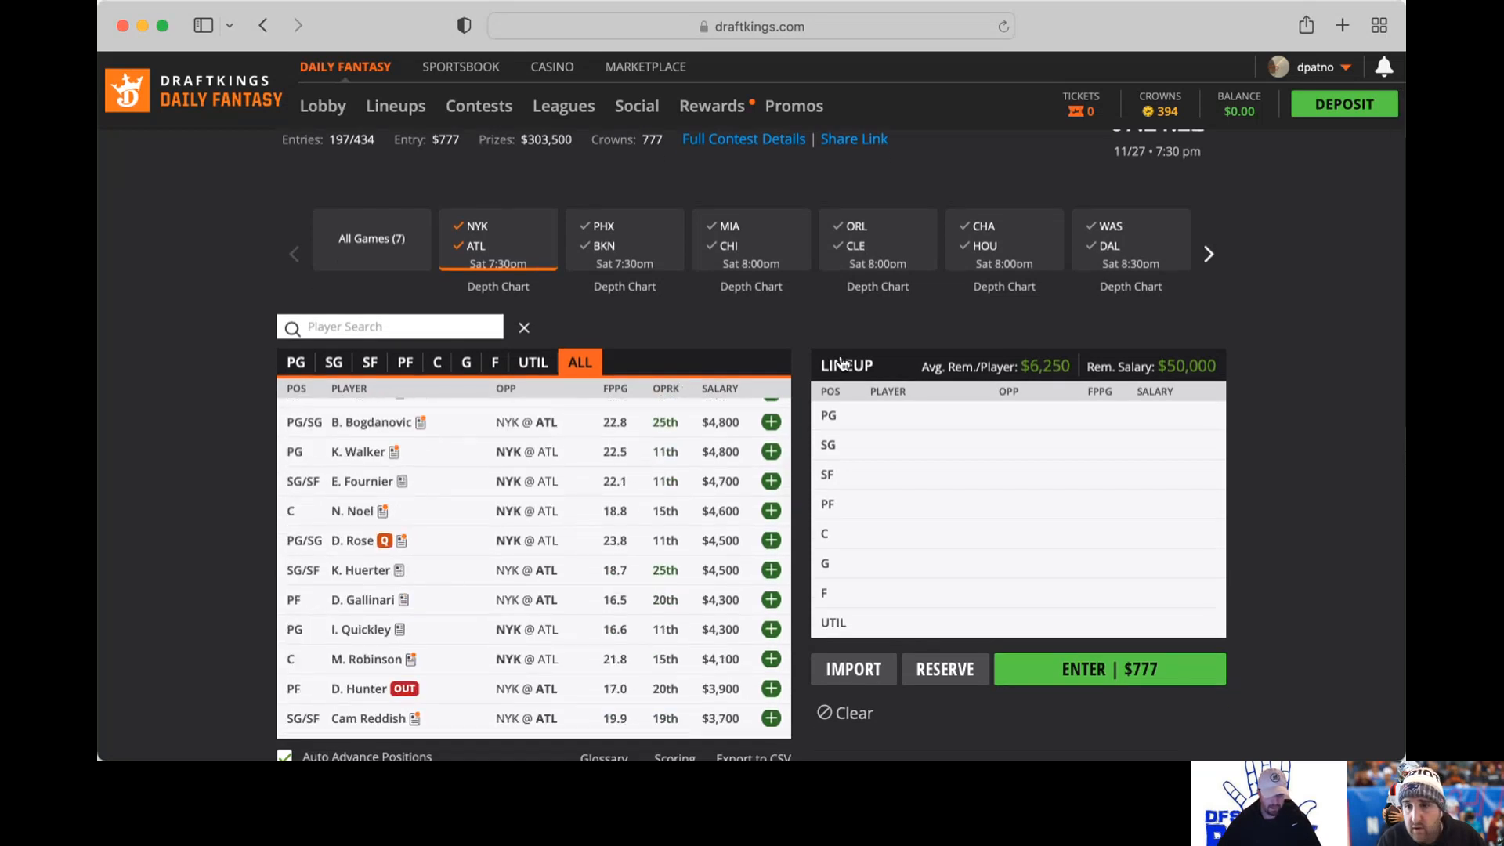
{"action": "left_click", "coordinate": [363, 570]}
{"action": "left_click", "coordinate": [744, 290]}
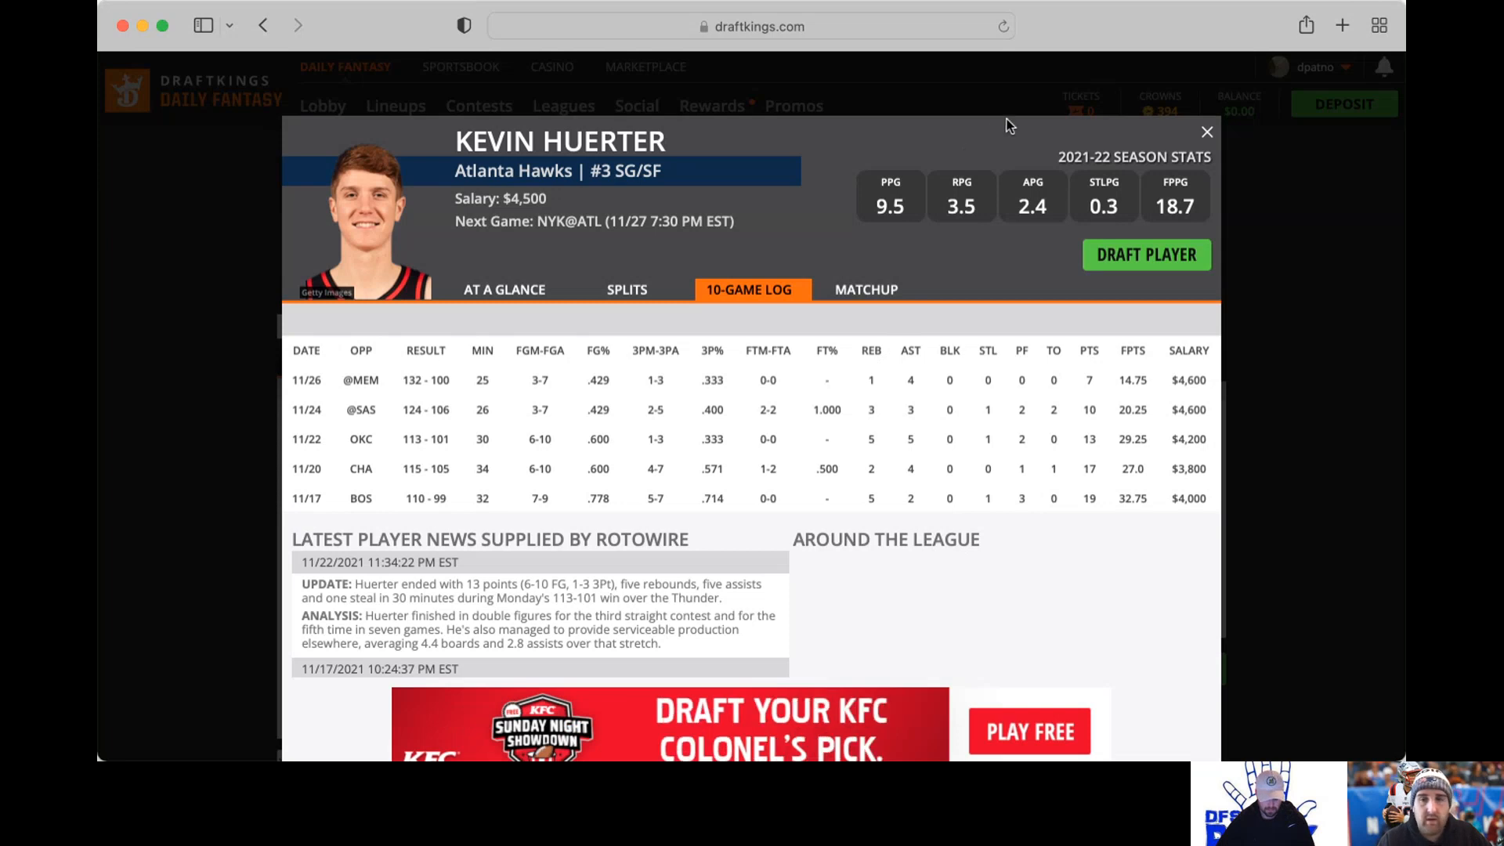
{"action": "left_click", "coordinate": [1207, 134]}
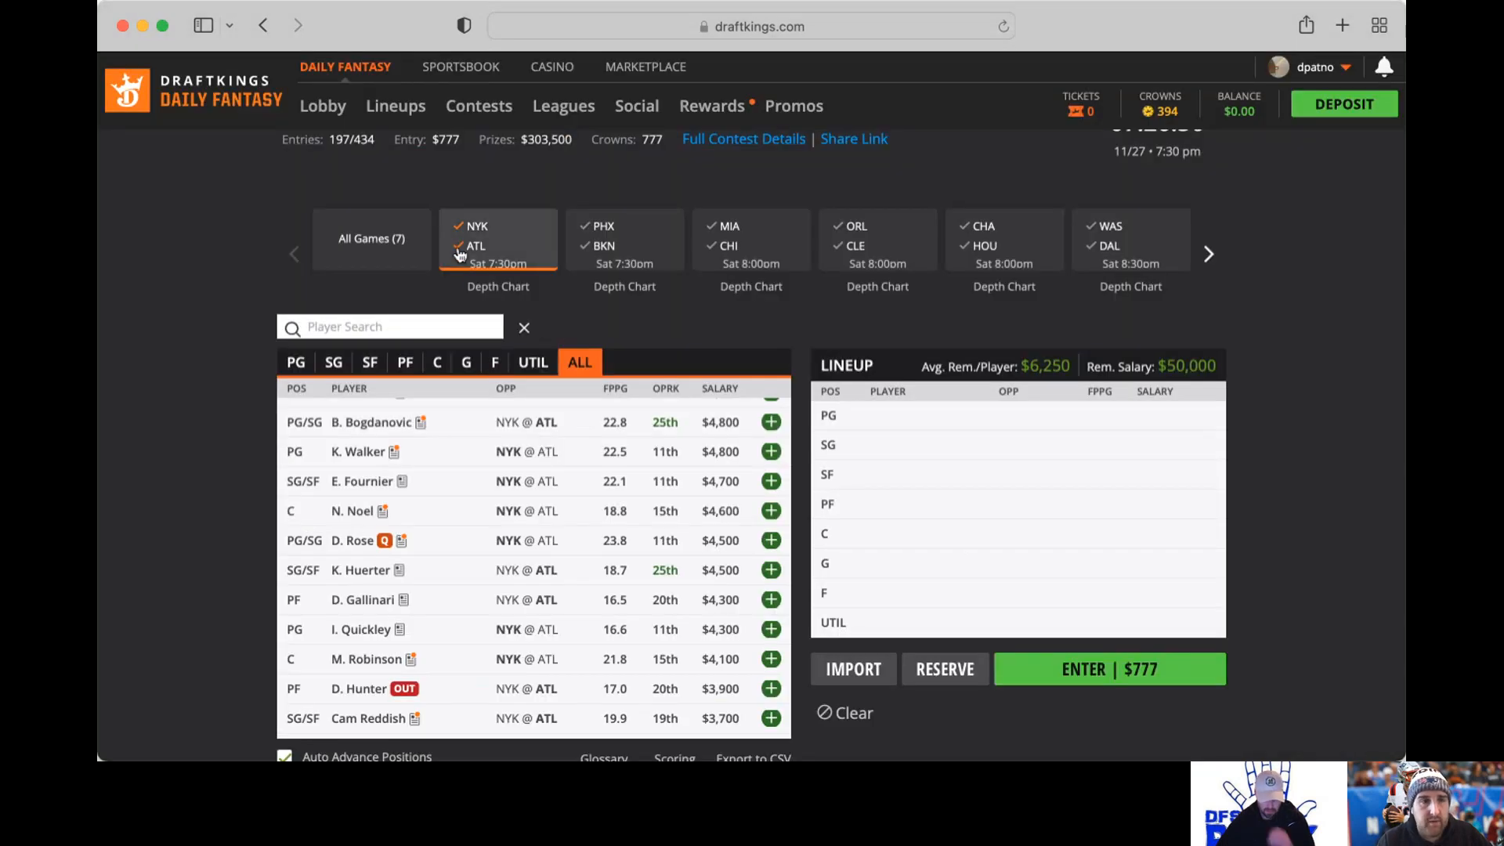
{"action": "scroll", "coordinate": [471, 259], "scroll_direction": "down", "scroll_amount": 5}
Step: Filter the player list to the PHX @ BKN game only
{"action": "left_click", "coordinate": [584, 247]}
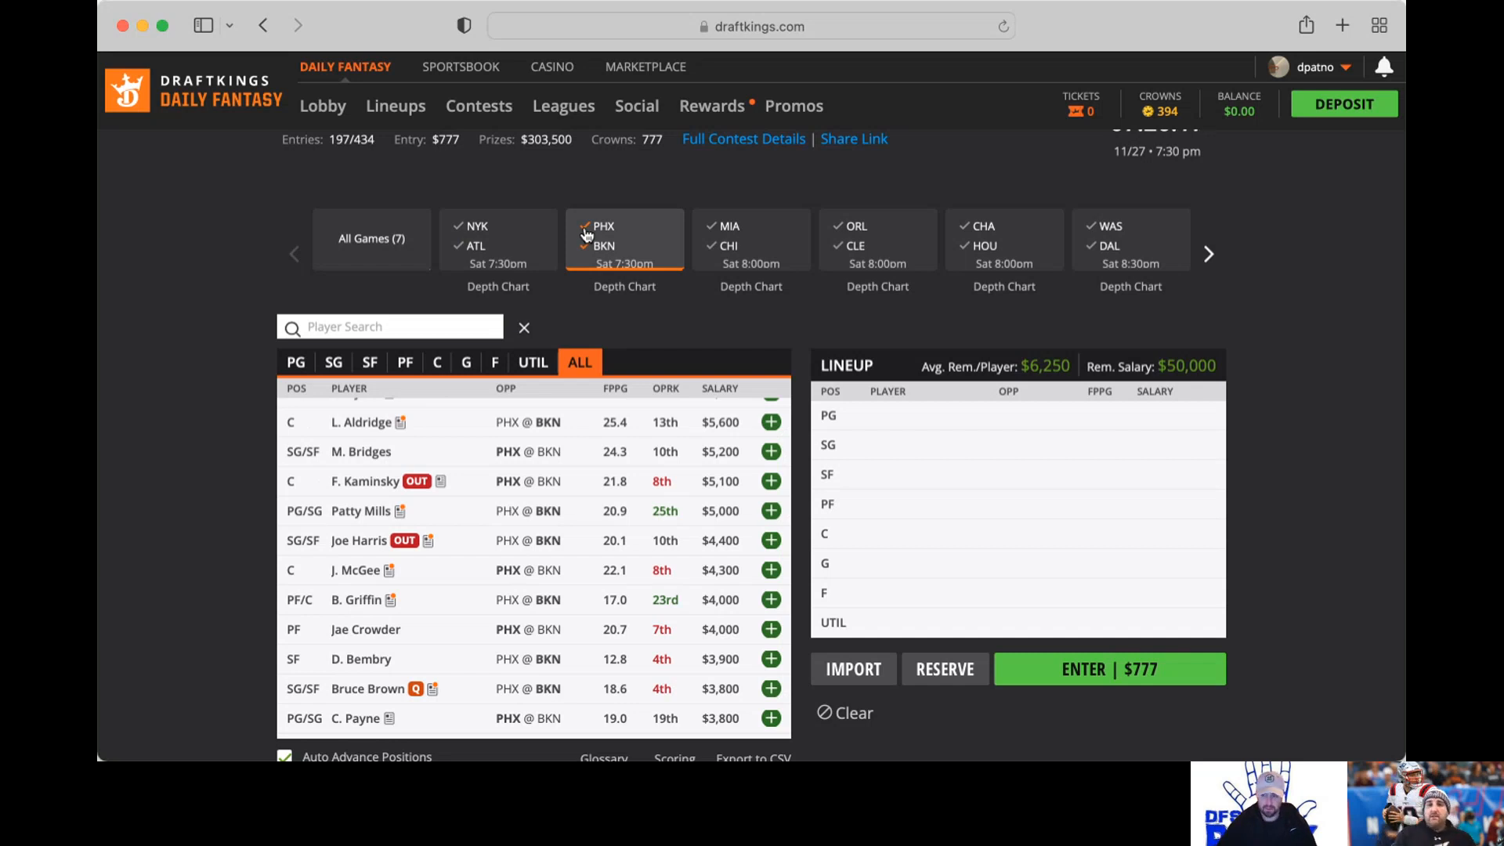
{"action": "scroll", "coordinate": [395, 535], "scroll_direction": "up", "scroll_amount": 5}
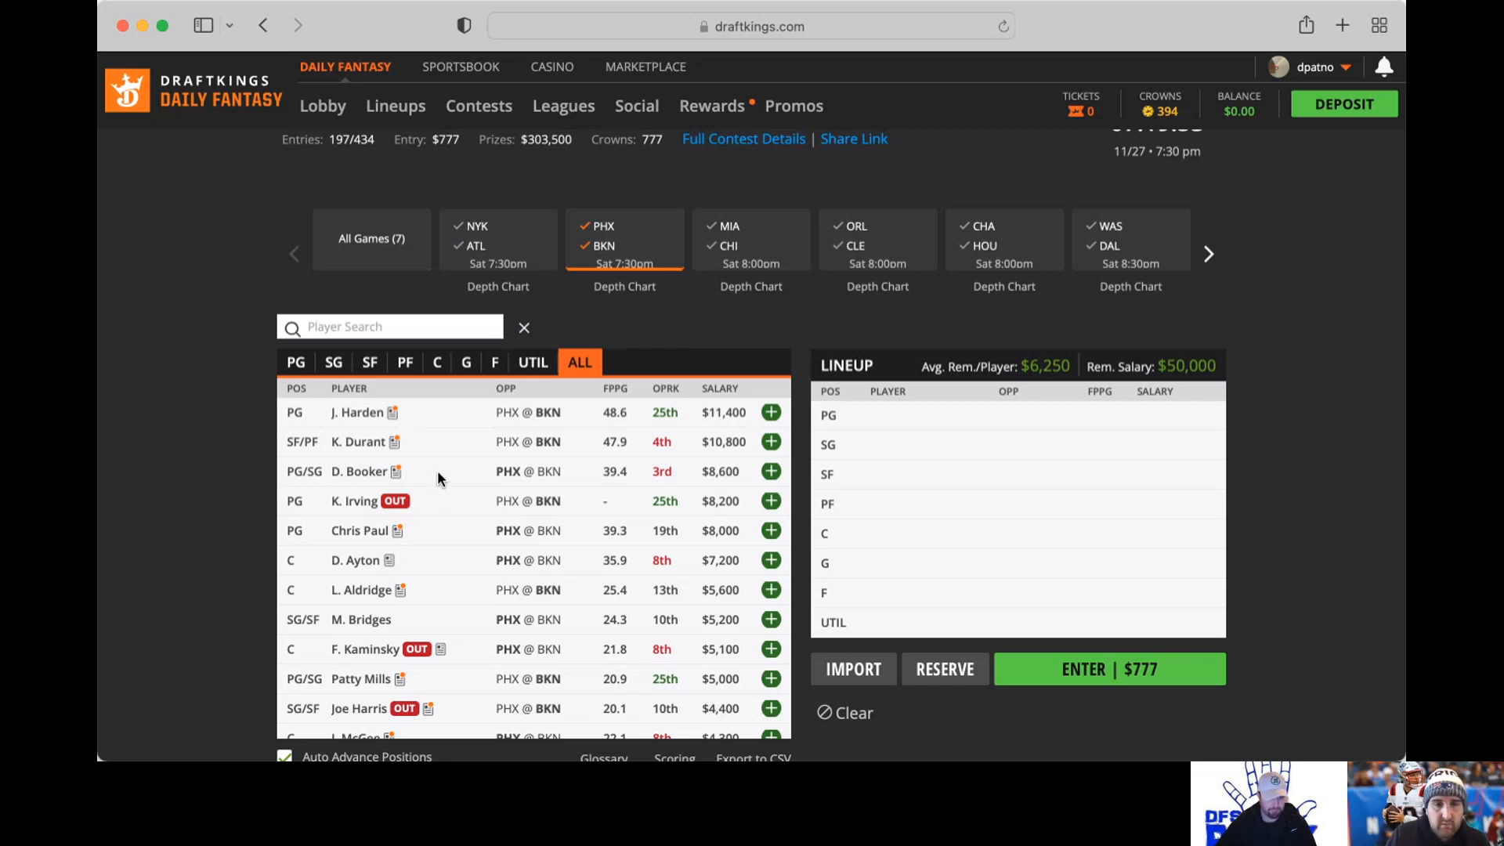
{"action": "scroll", "coordinate": [438, 474], "scroll_direction": "down", "scroll_amount": 1}
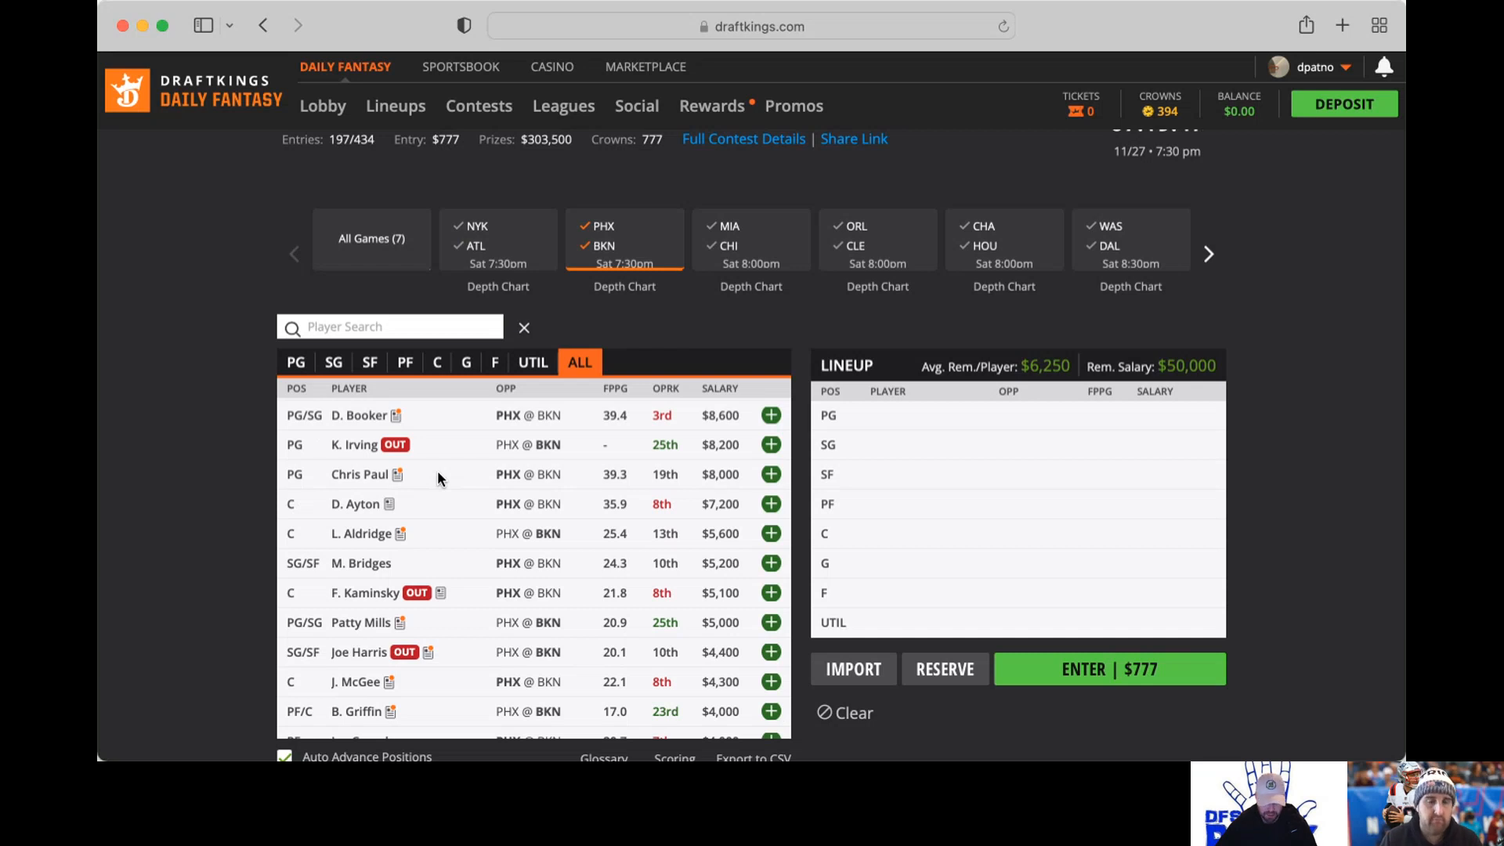
{"action": "scroll", "coordinate": [437, 475], "scroll_direction": "up", "scroll_amount": 2}
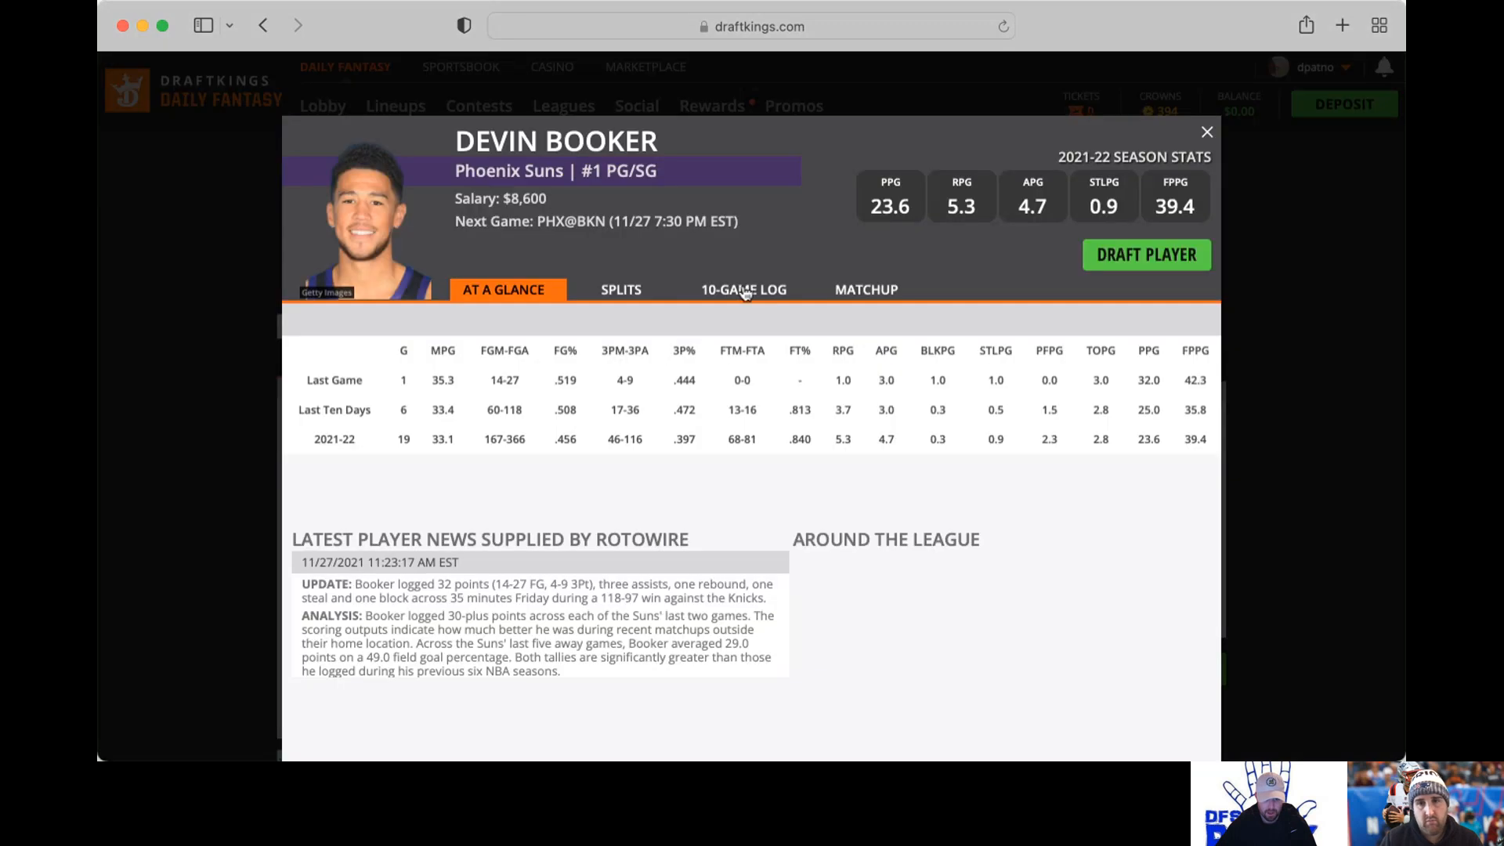
{"action": "left_click", "coordinate": [747, 289]}
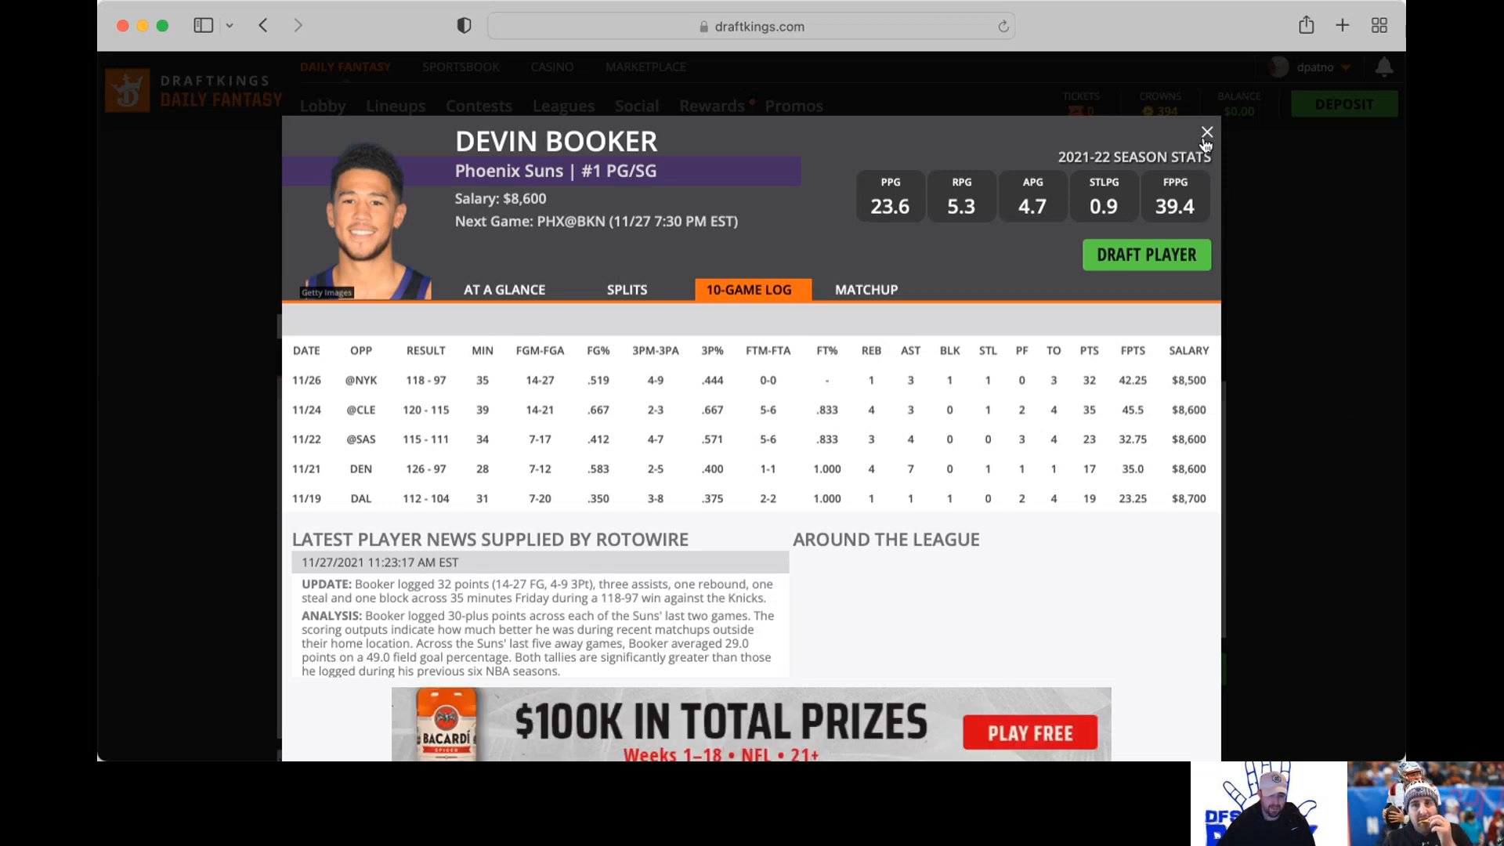
{"action": "left_click", "coordinate": [1205, 134]}
{"action": "scroll", "coordinate": [617, 521], "scroll_direction": "down", "scroll_amount": 3}
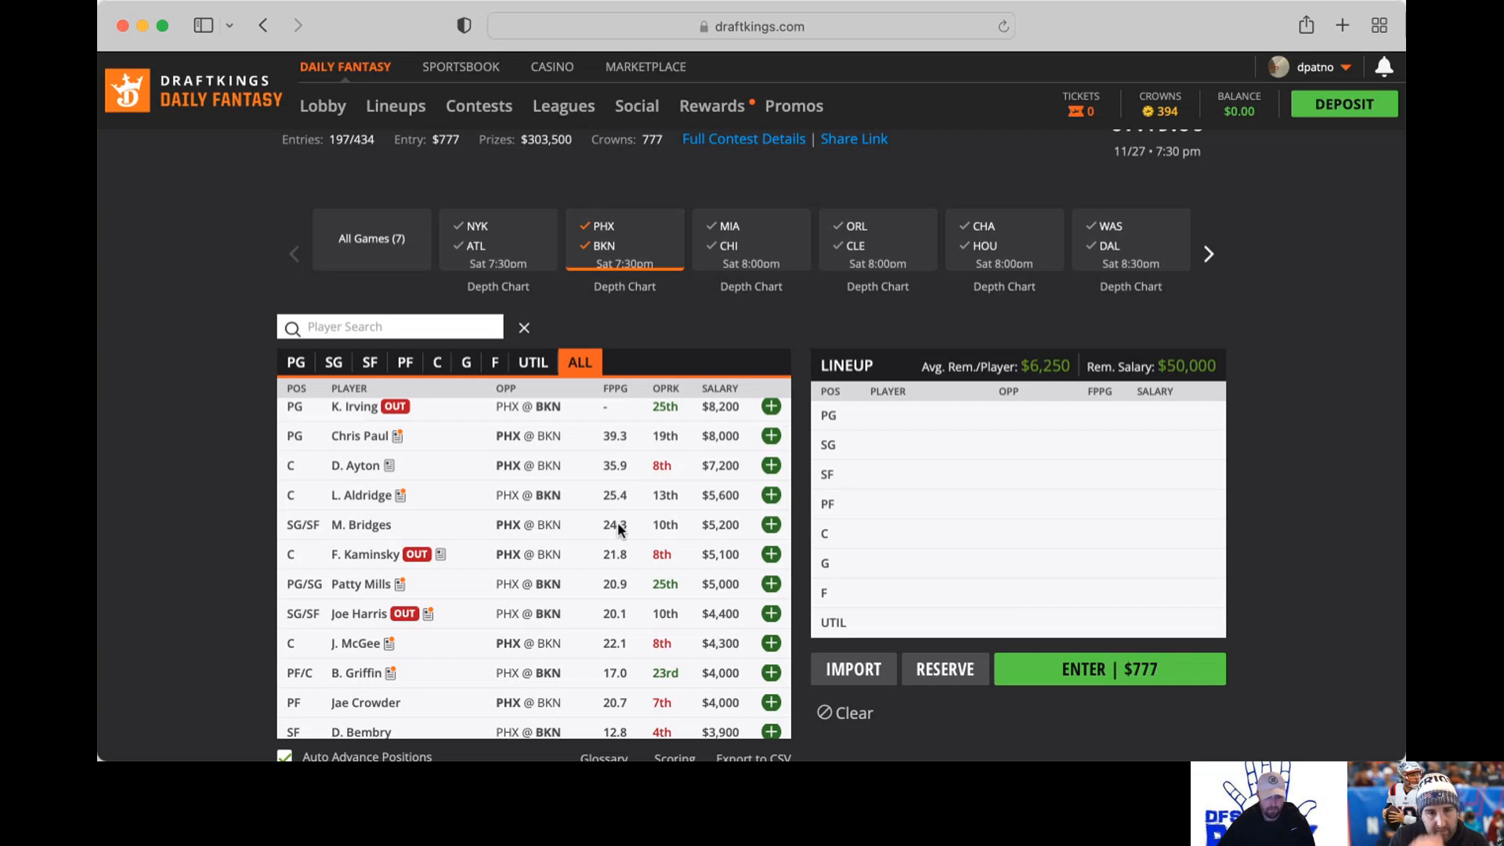
{"action": "scroll", "coordinate": [617, 528], "scroll_direction": "up", "scroll_amount": 3}
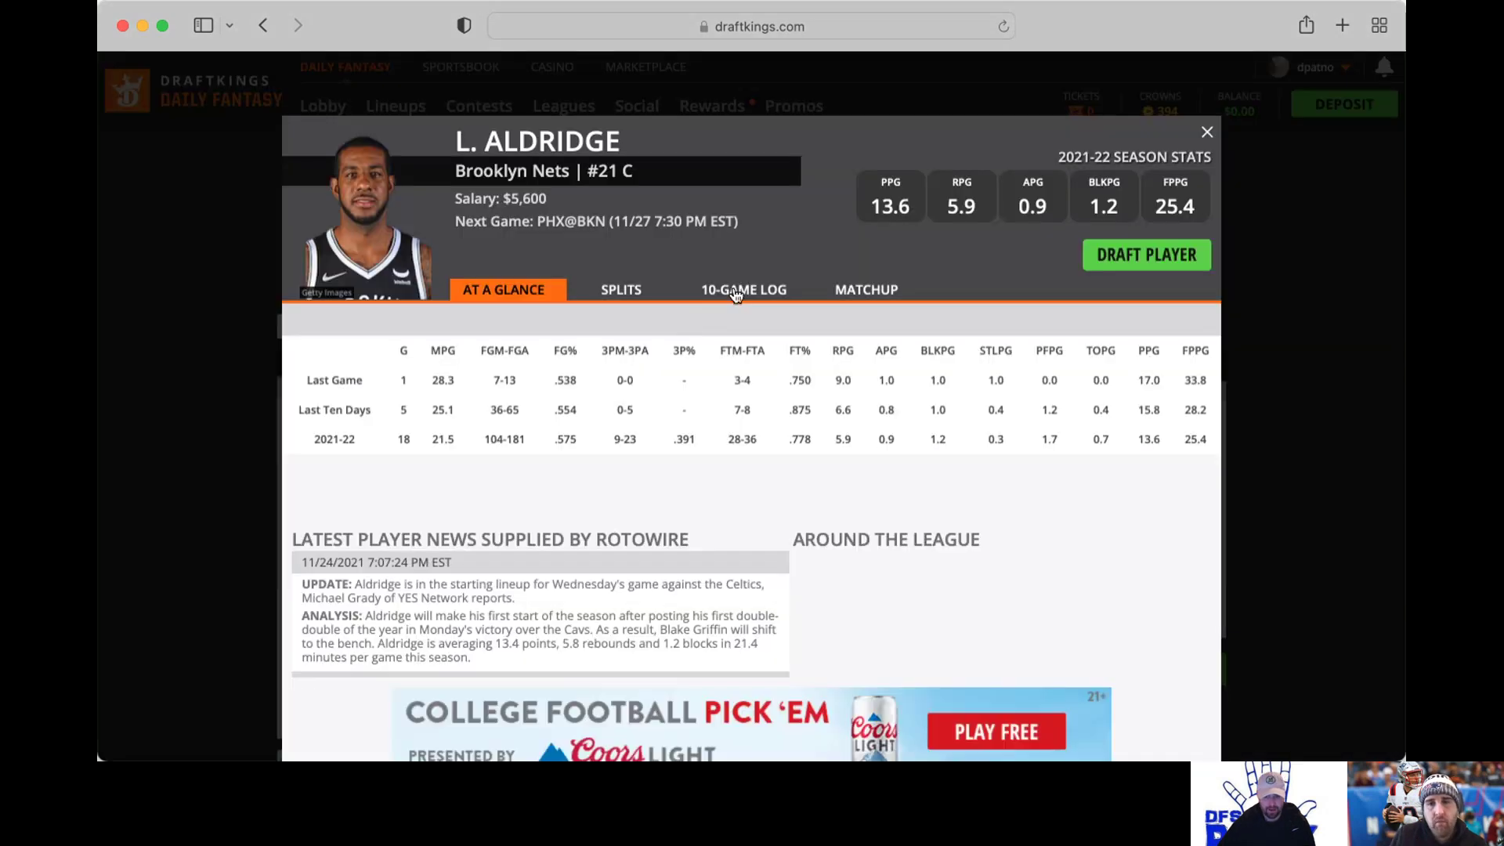
Step: Show LaMarcus Aldridge's game-by-game stats on his player card
{"action": "left_click", "coordinate": [749, 289]}
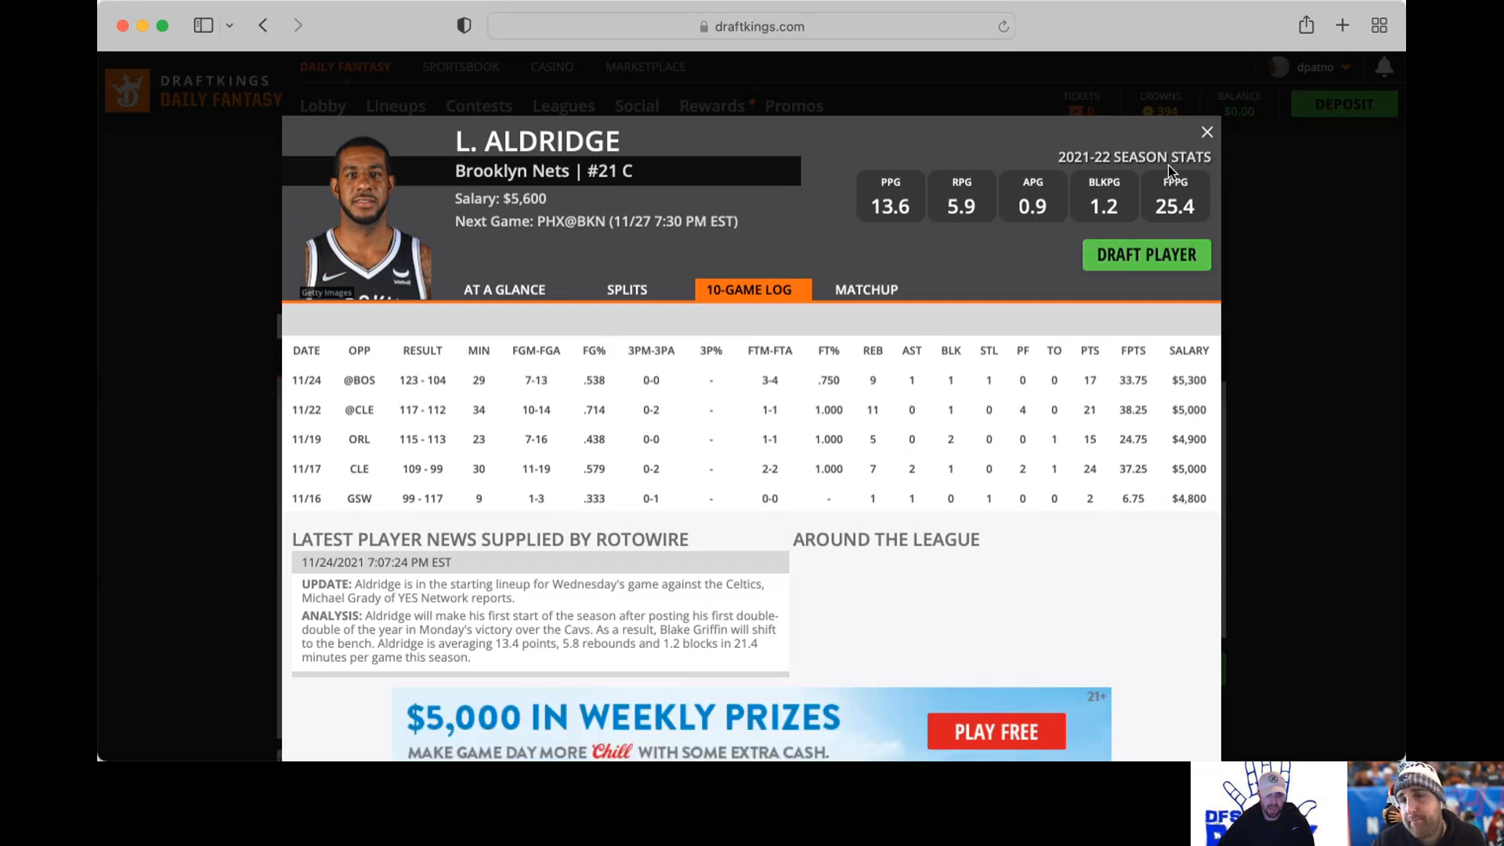
Step: Leave Aldridge's card and narrow the pool to Suns players by dropping Brooklyn
{"action": "left_click", "coordinate": [1210, 132]}
{"action": "scroll", "coordinate": [341, 511], "scroll_direction": "up", "scroll_amount": 1}
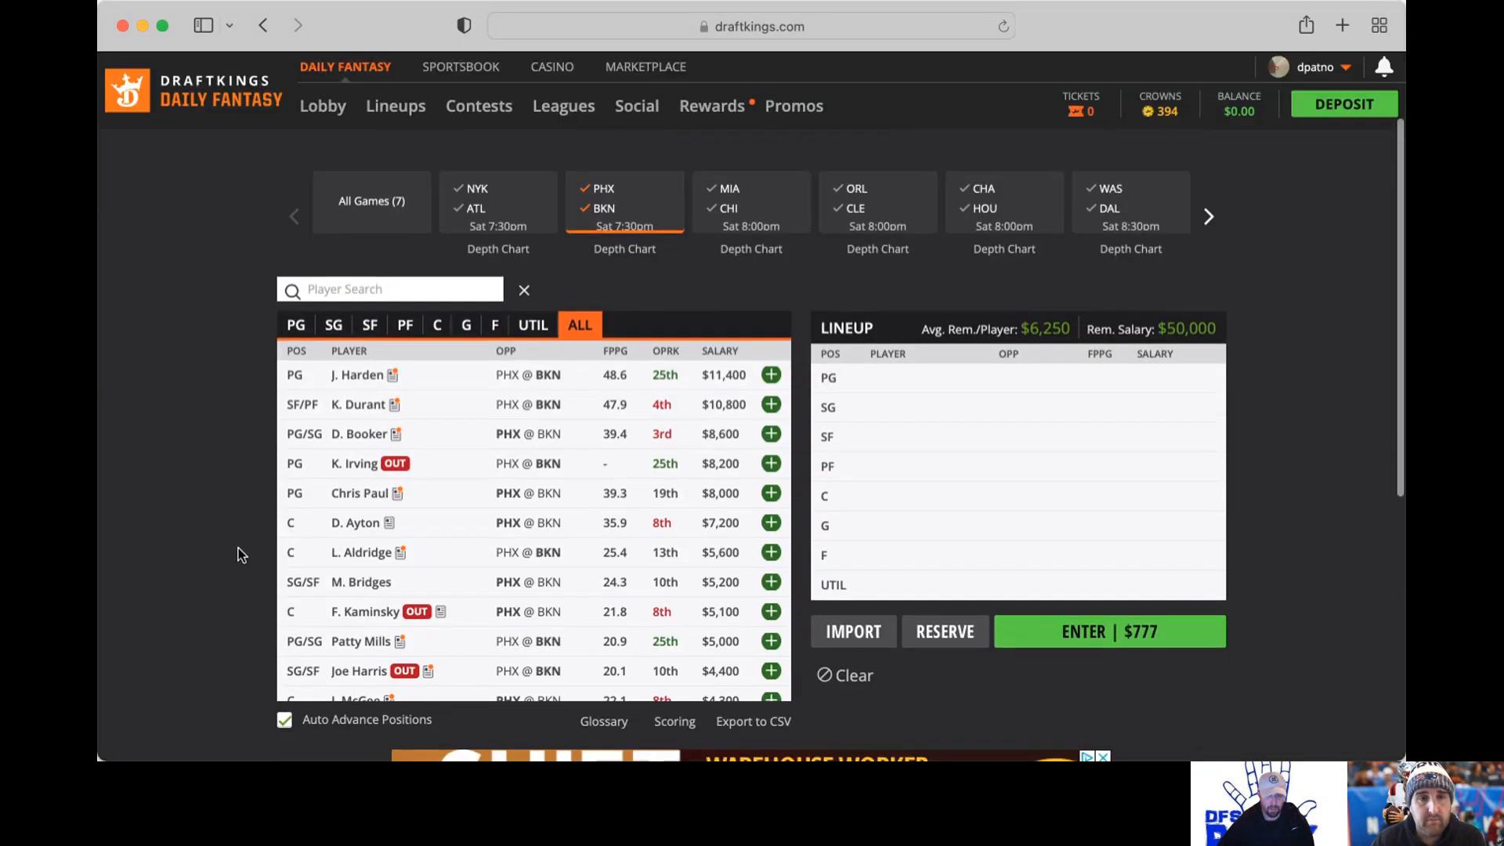
{"action": "scroll", "coordinate": [239, 548], "scroll_direction": "up", "scroll_amount": 1}
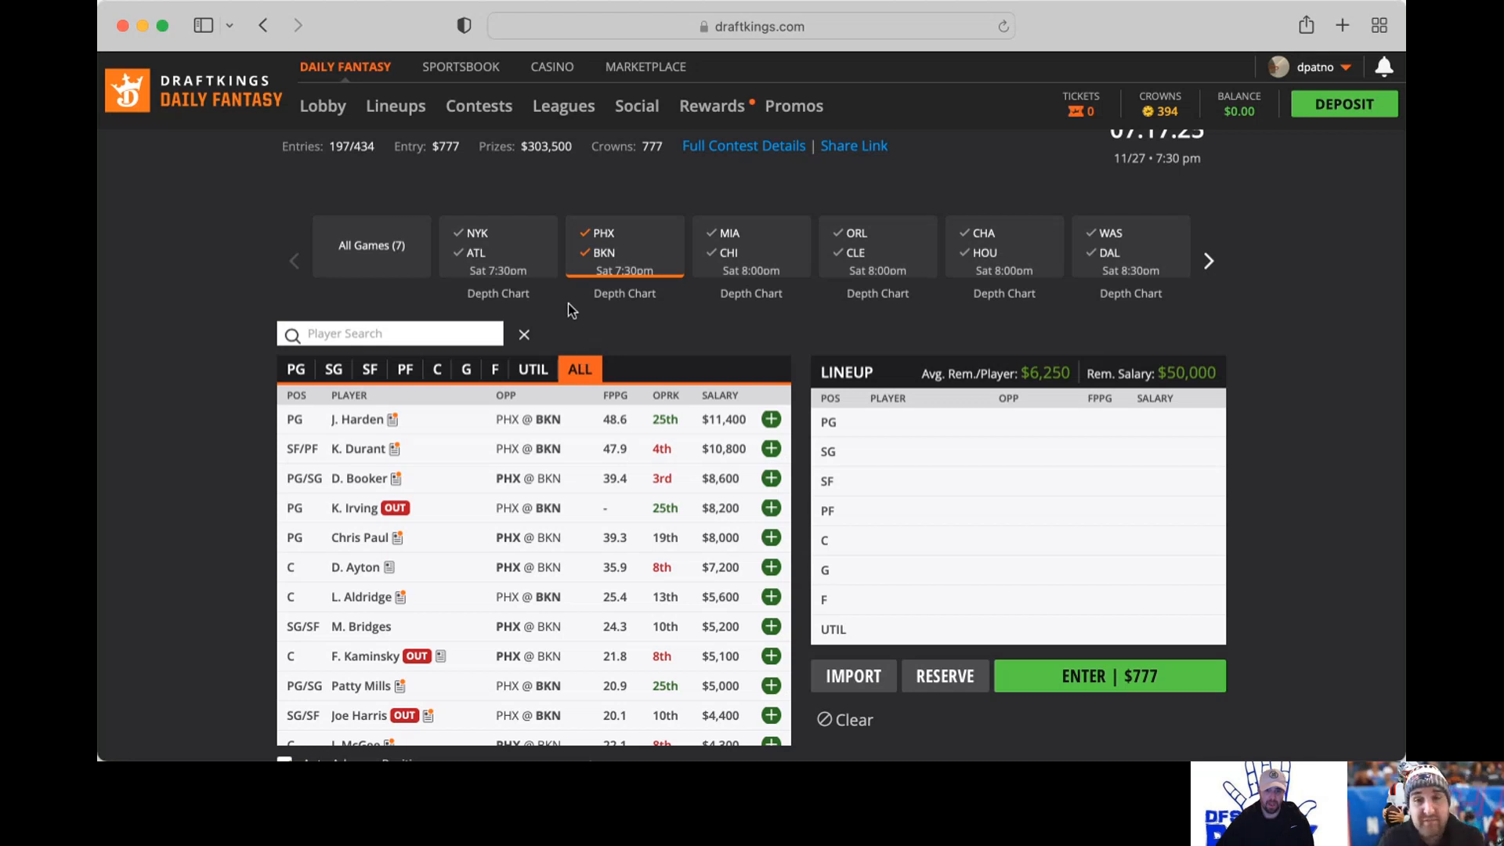
{"action": "left_click", "coordinate": [588, 255]}
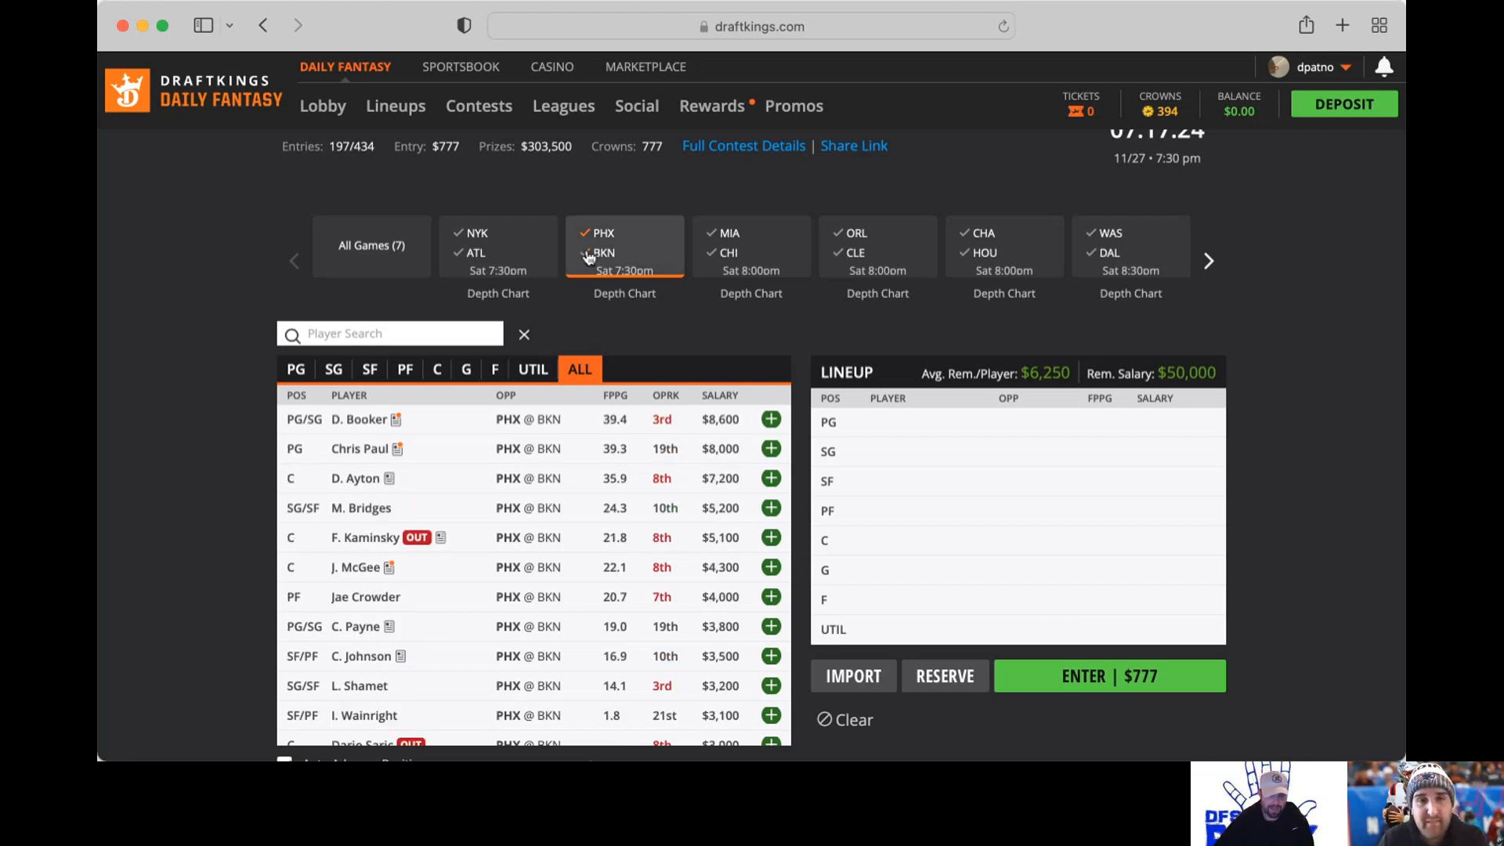
Step: Filter to the MIA @ CHI game and review Coby White's recent game log
{"action": "left_click", "coordinate": [589, 237]}
{"action": "left_click", "coordinate": [712, 253]}
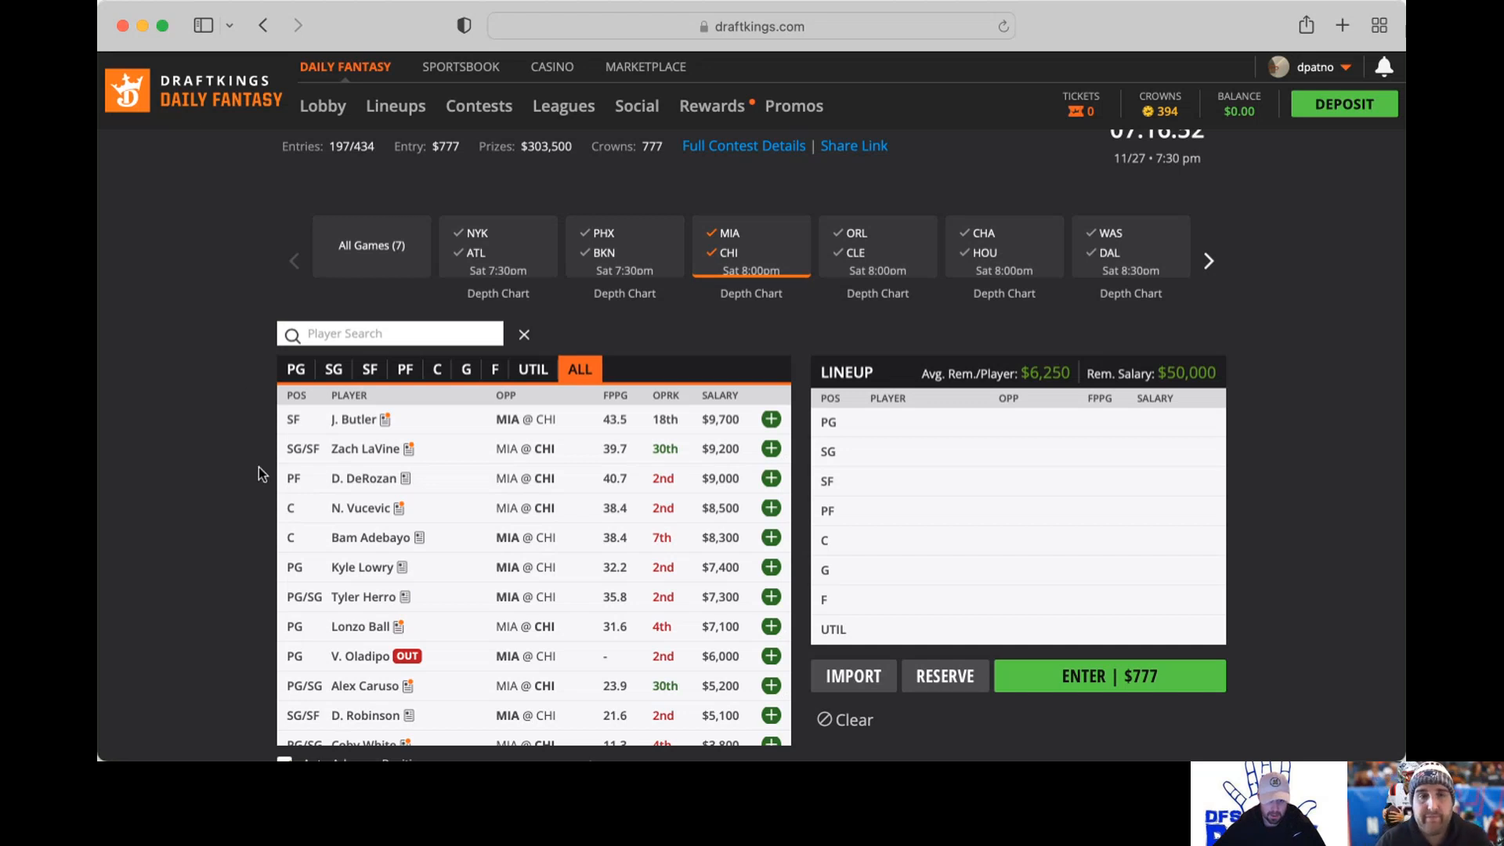
{"action": "scroll", "coordinate": [540, 529], "scroll_direction": "down", "scroll_amount": 2}
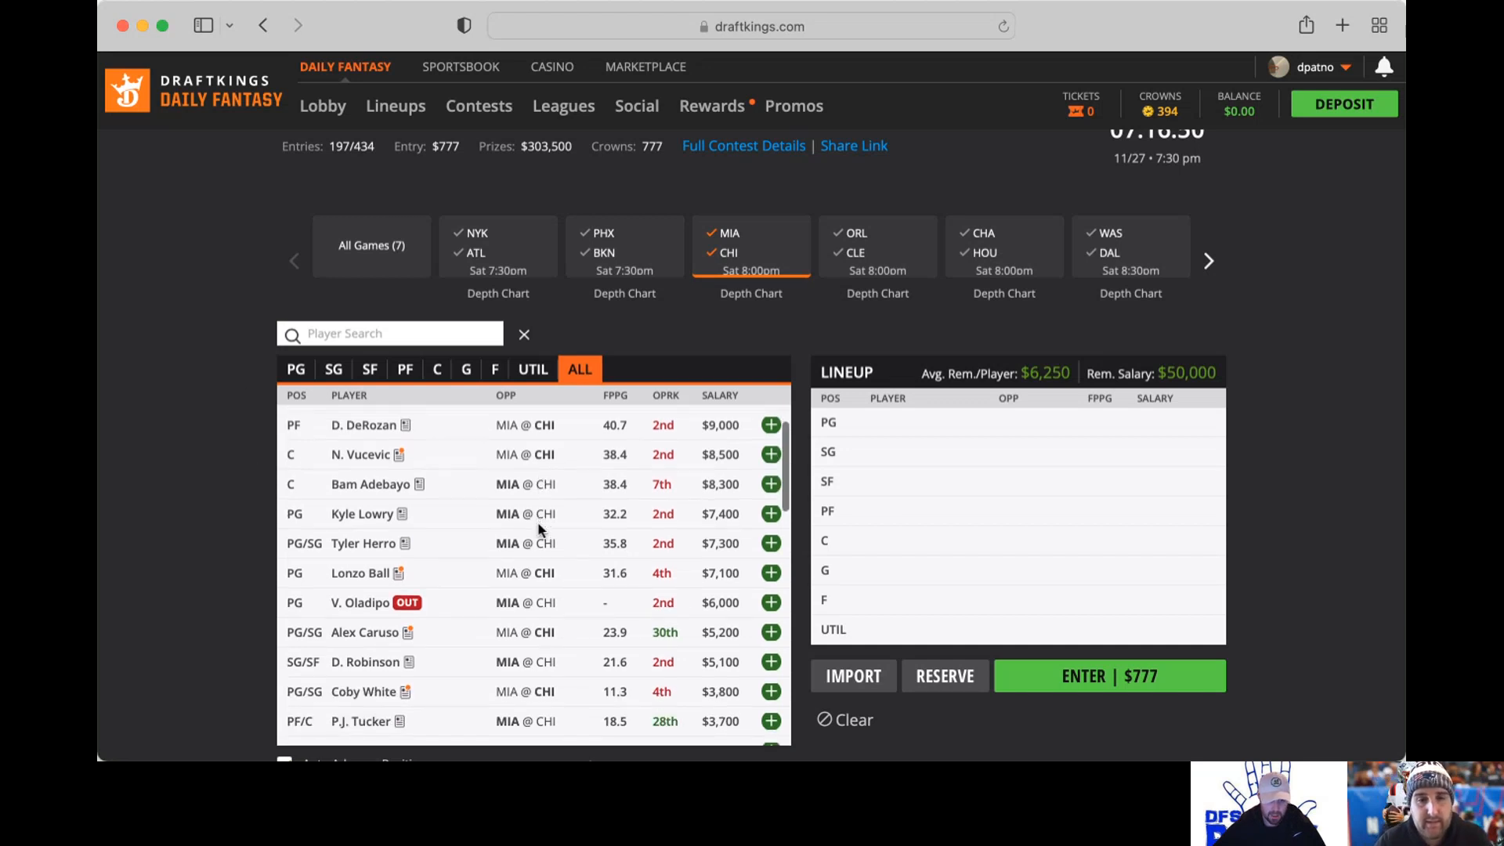
{"action": "scroll", "coordinate": [537, 520], "scroll_direction": "down", "scroll_amount": 1}
{"action": "scroll", "coordinate": [540, 530], "scroll_direction": "down", "scroll_amount": 1}
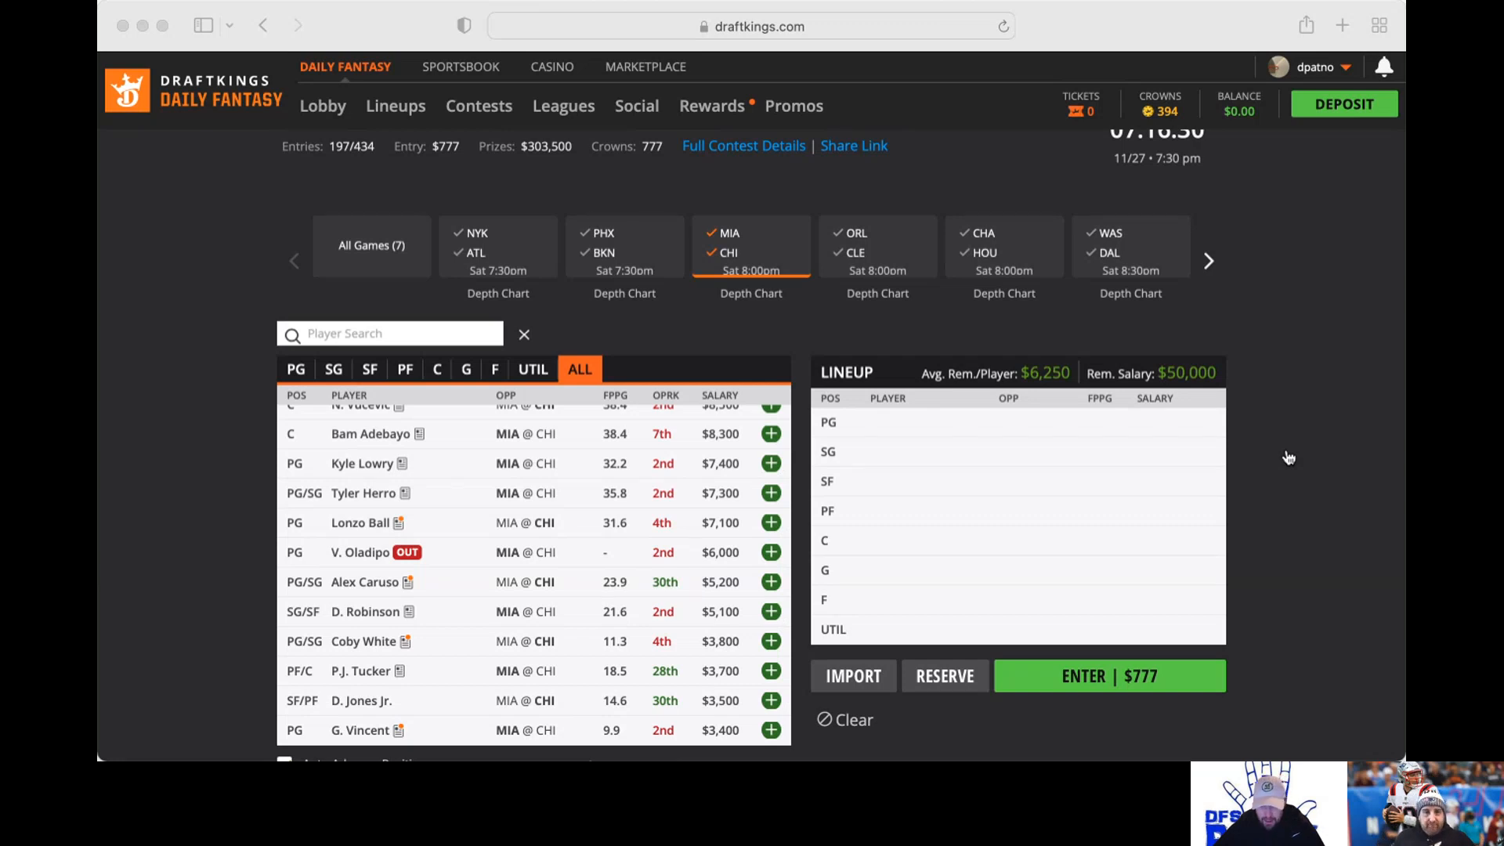
{"action": "left_click", "coordinate": [411, 644]}
{"action": "left_click", "coordinate": [410, 643]}
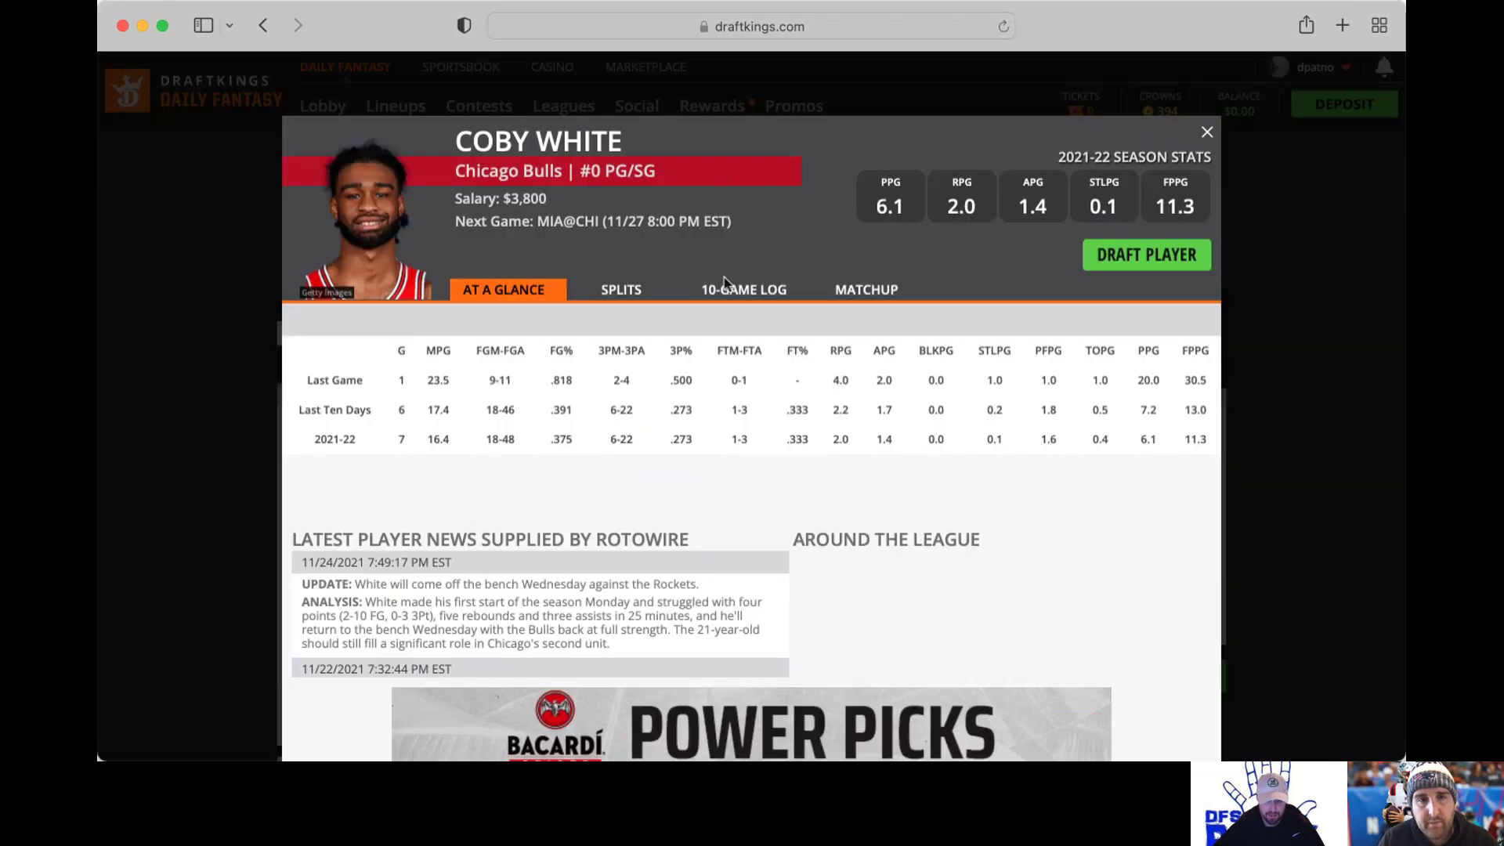
{"action": "left_click", "coordinate": [723, 284]}
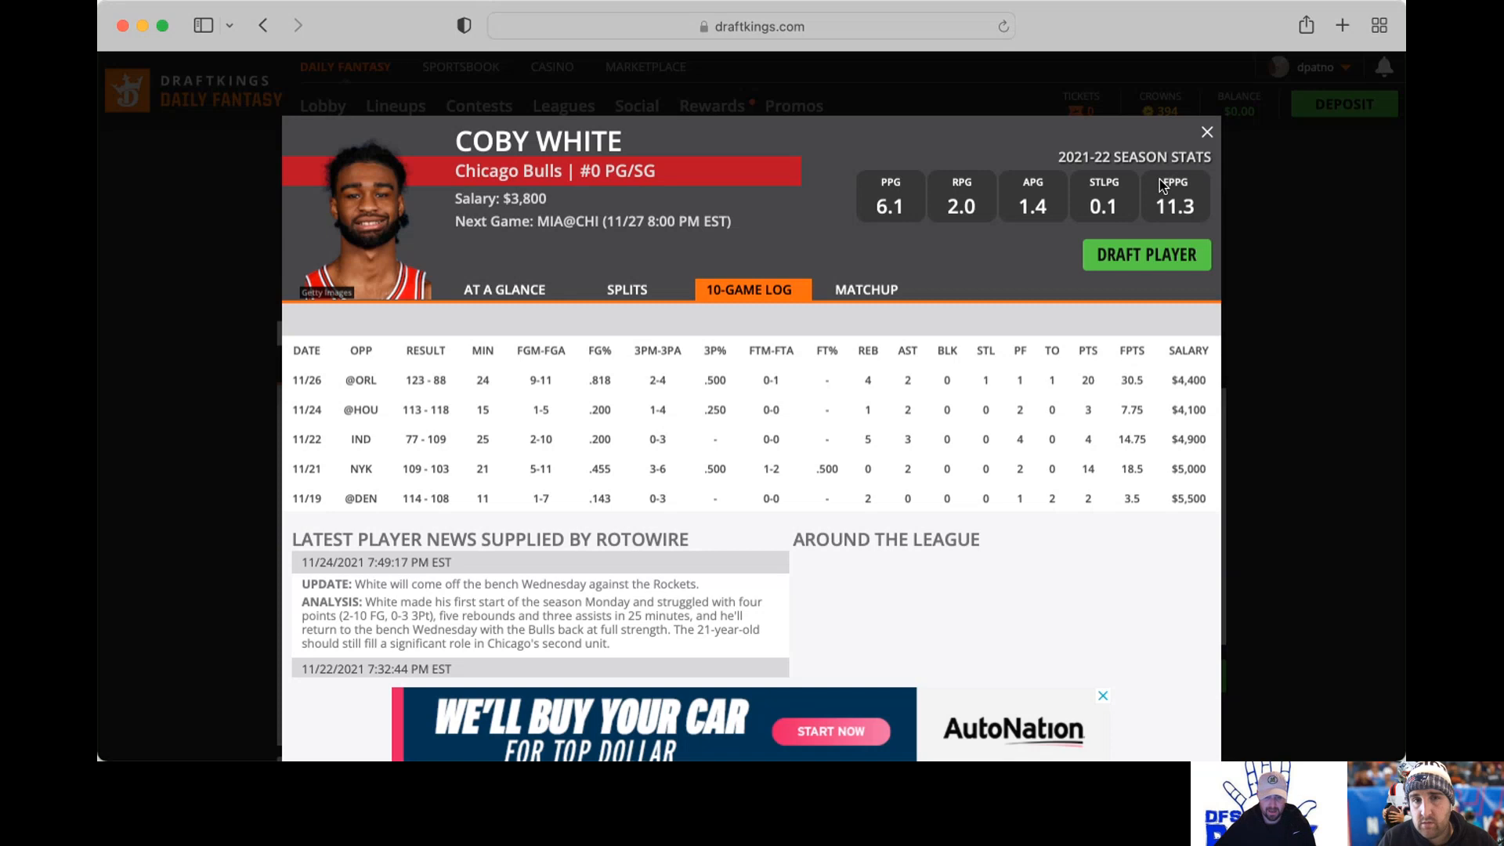
{"action": "left_click", "coordinate": [1206, 131]}
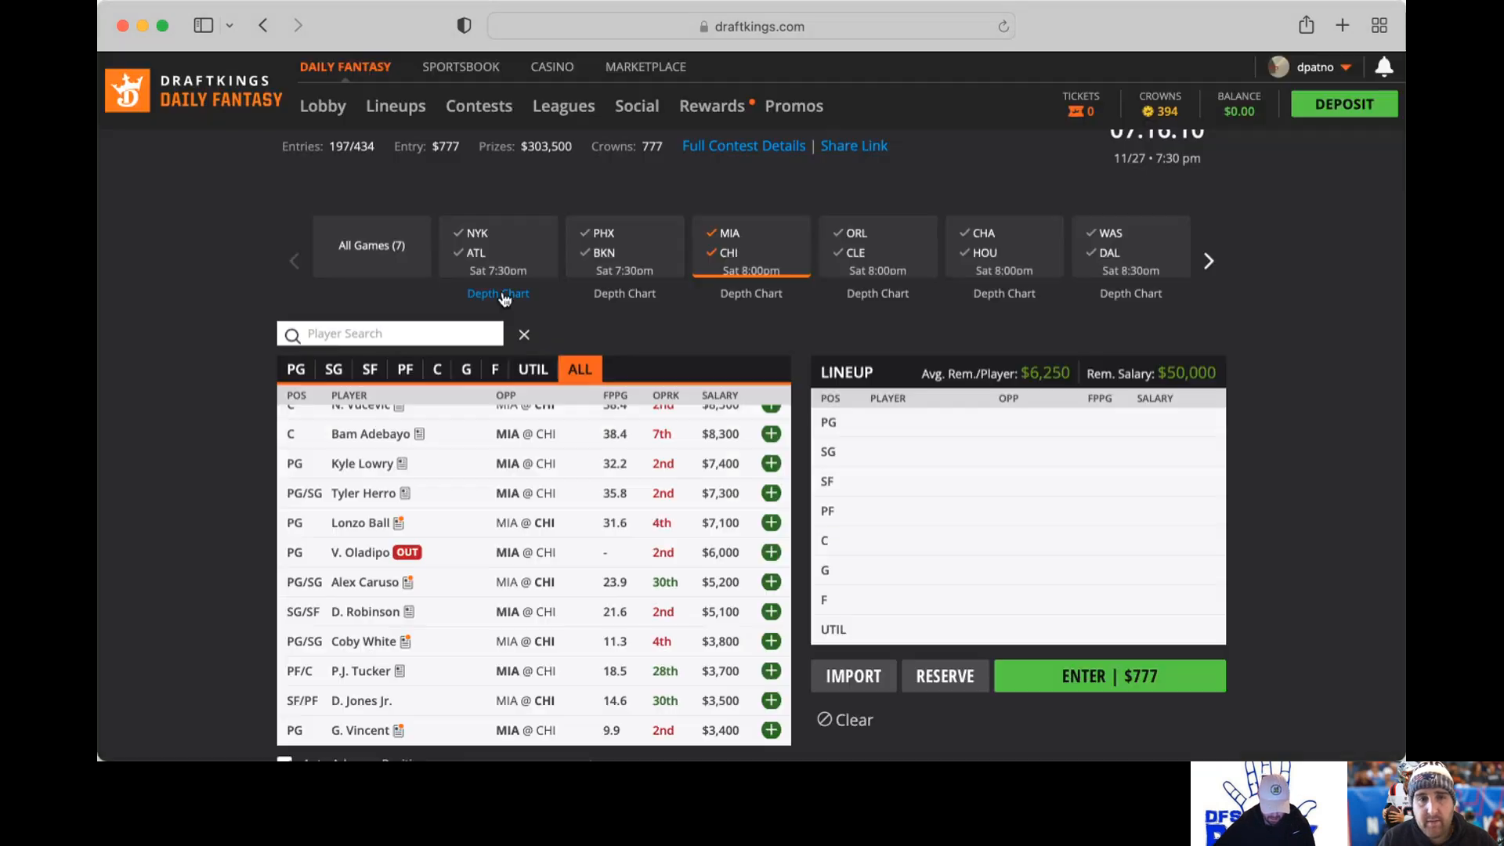
{"action": "scroll", "coordinate": [248, 457], "scroll_direction": "down", "scroll_amount": 1}
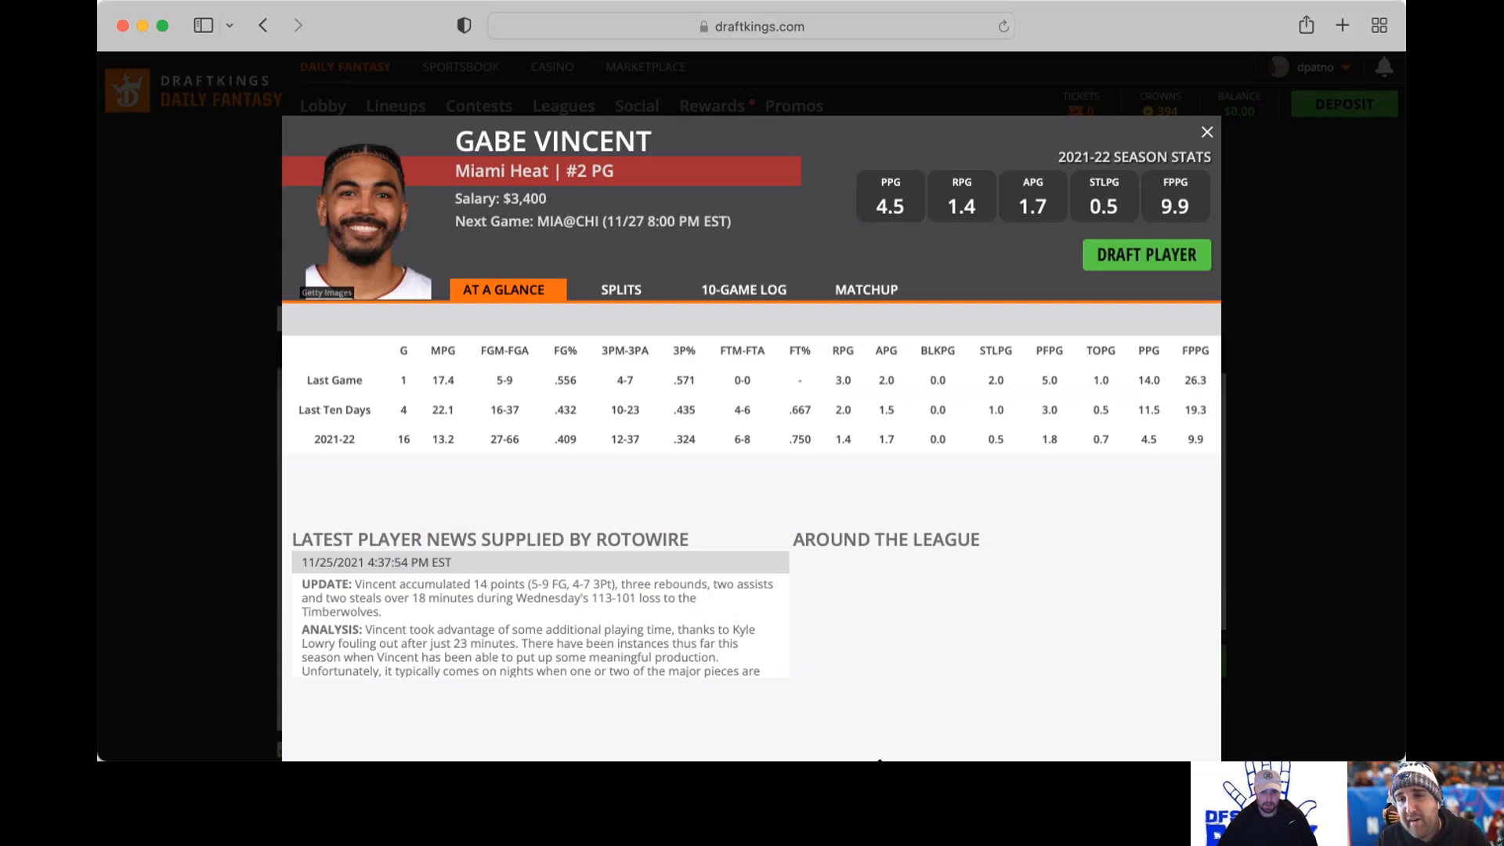
Step: Review Gabe Vincent's game log, then restore the pool to all seven games
{"action": "left_click", "coordinate": [764, 290]}
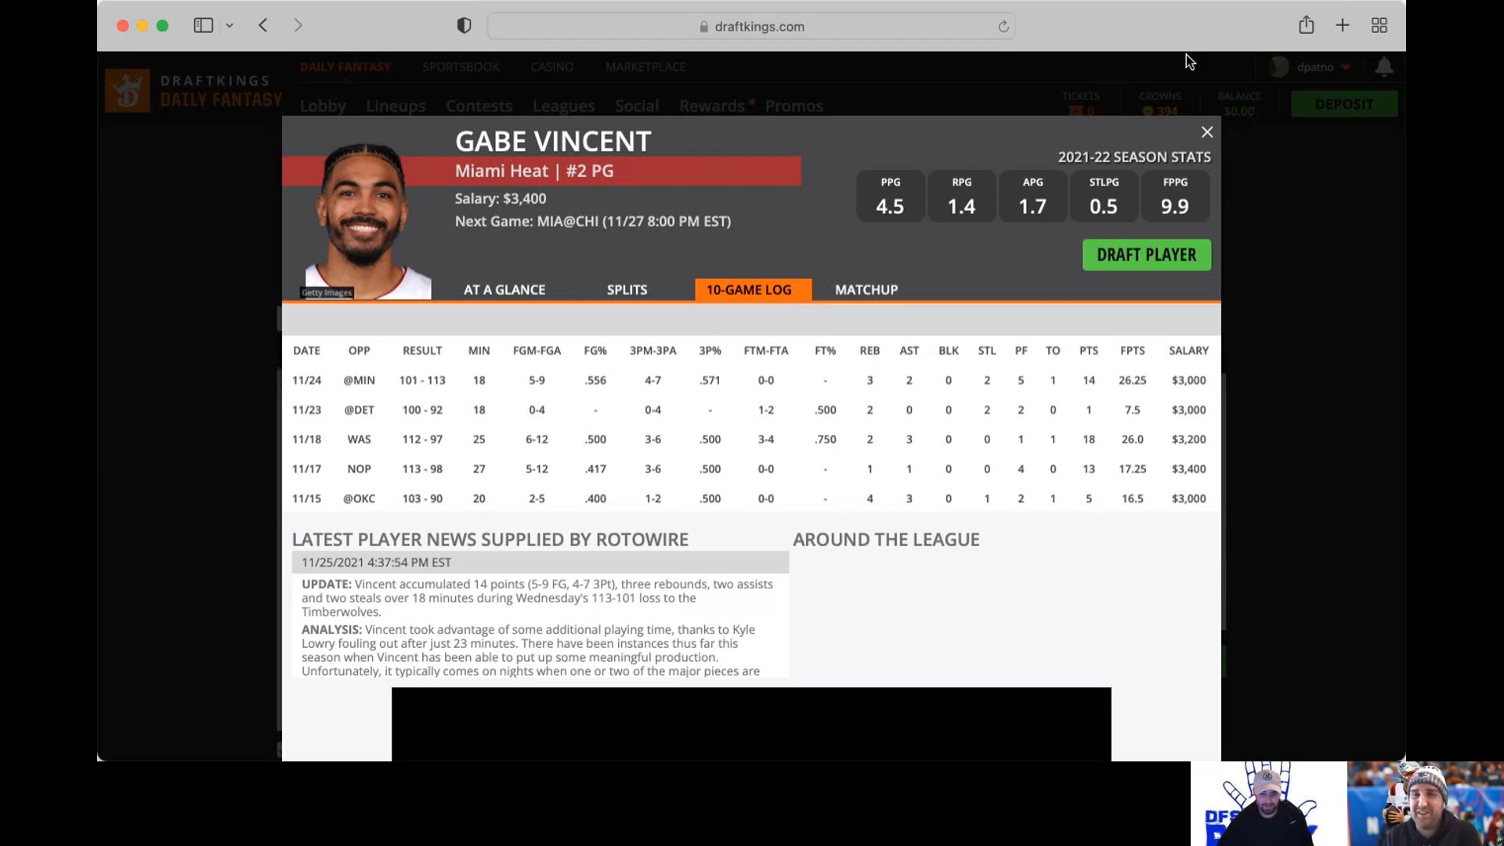
{"action": "left_click", "coordinate": [1209, 133]}
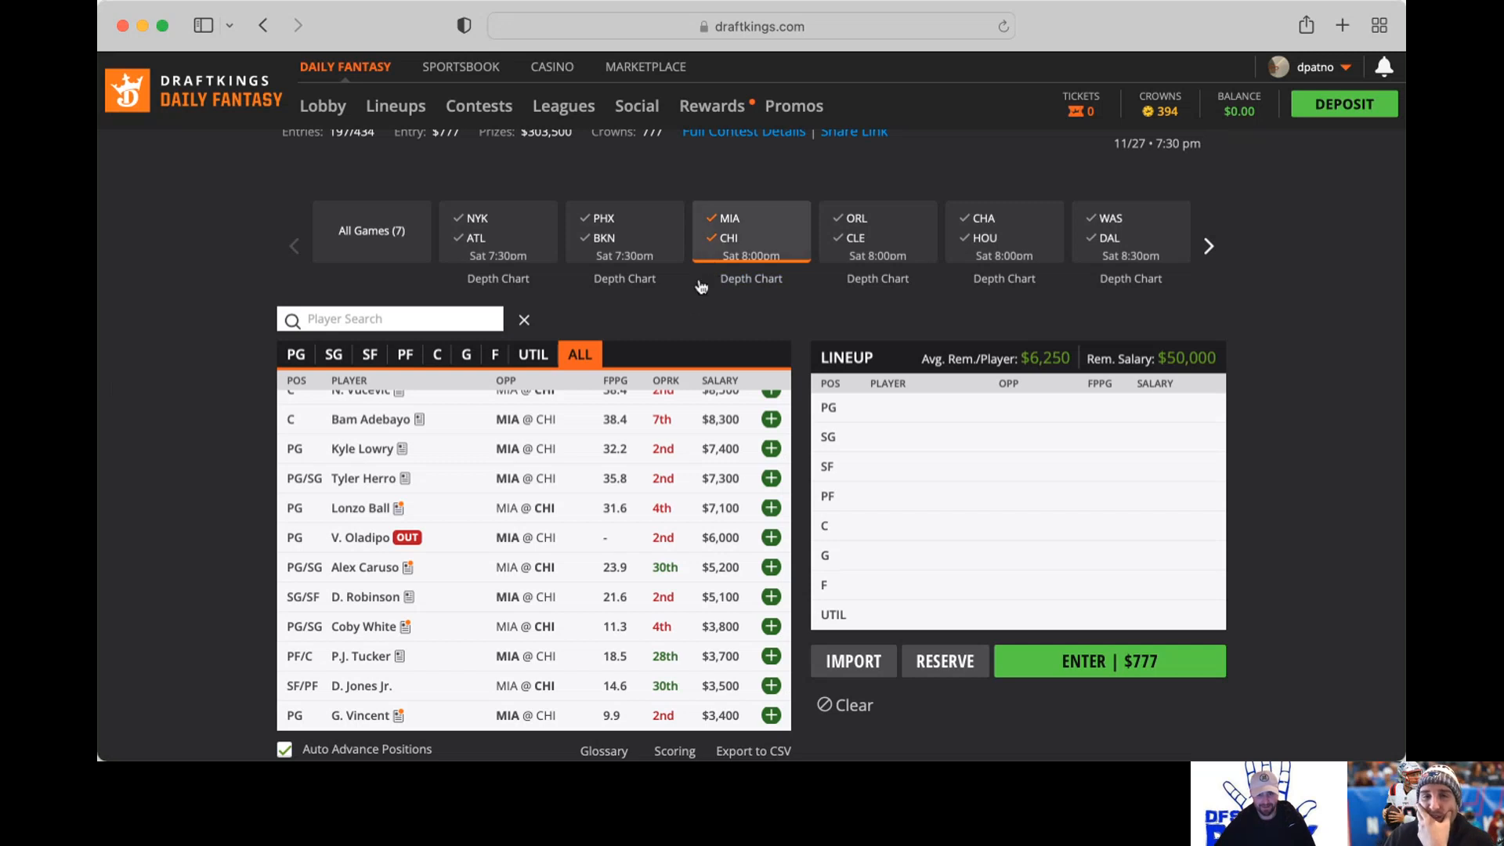
{"action": "left_click", "coordinate": [710, 251]}
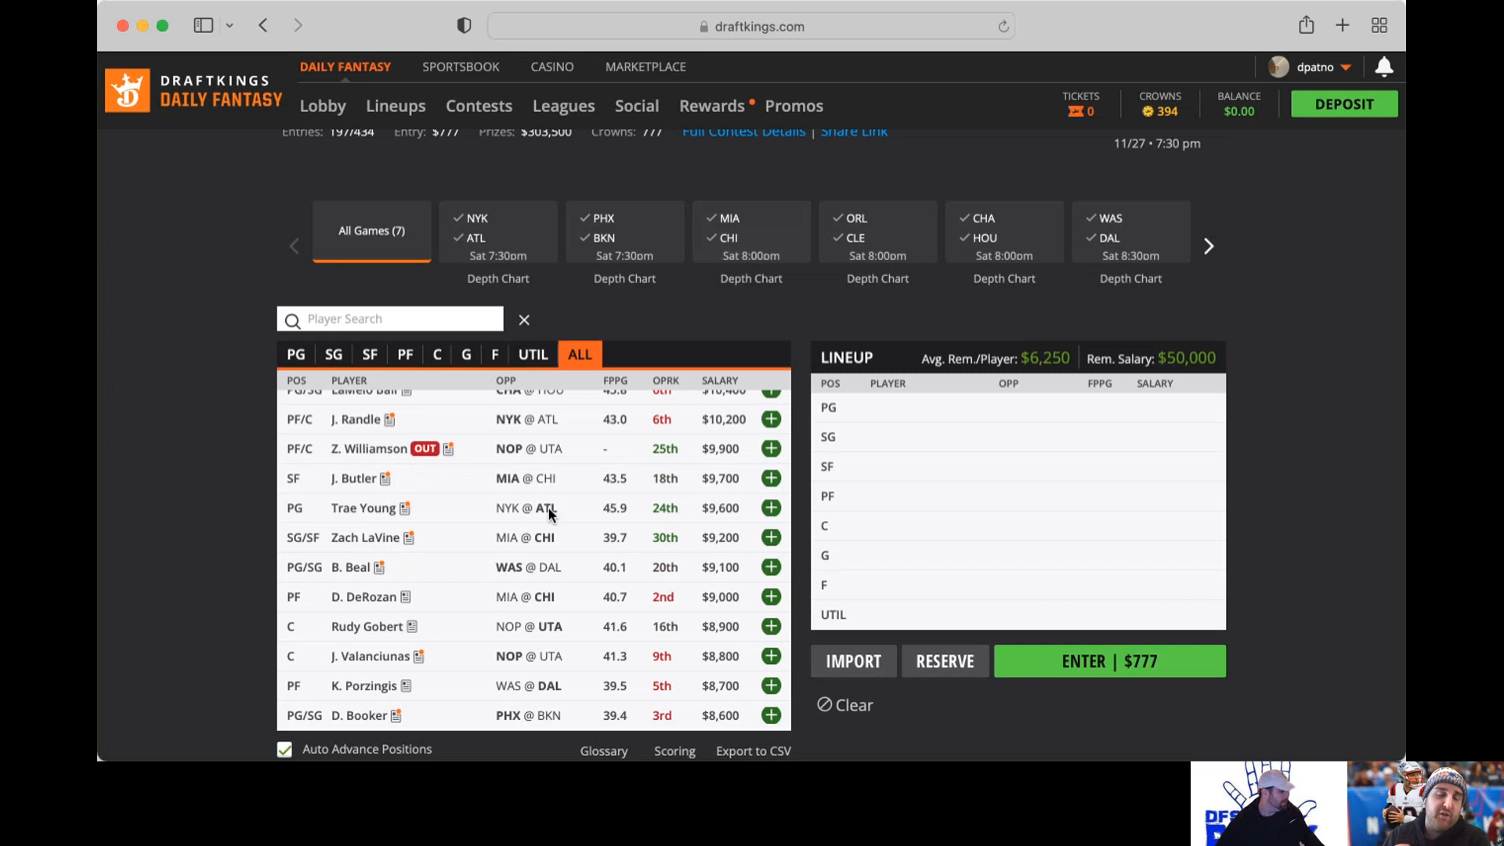
{"action": "scroll", "coordinate": [548, 515], "scroll_direction": "up", "scroll_amount": 3}
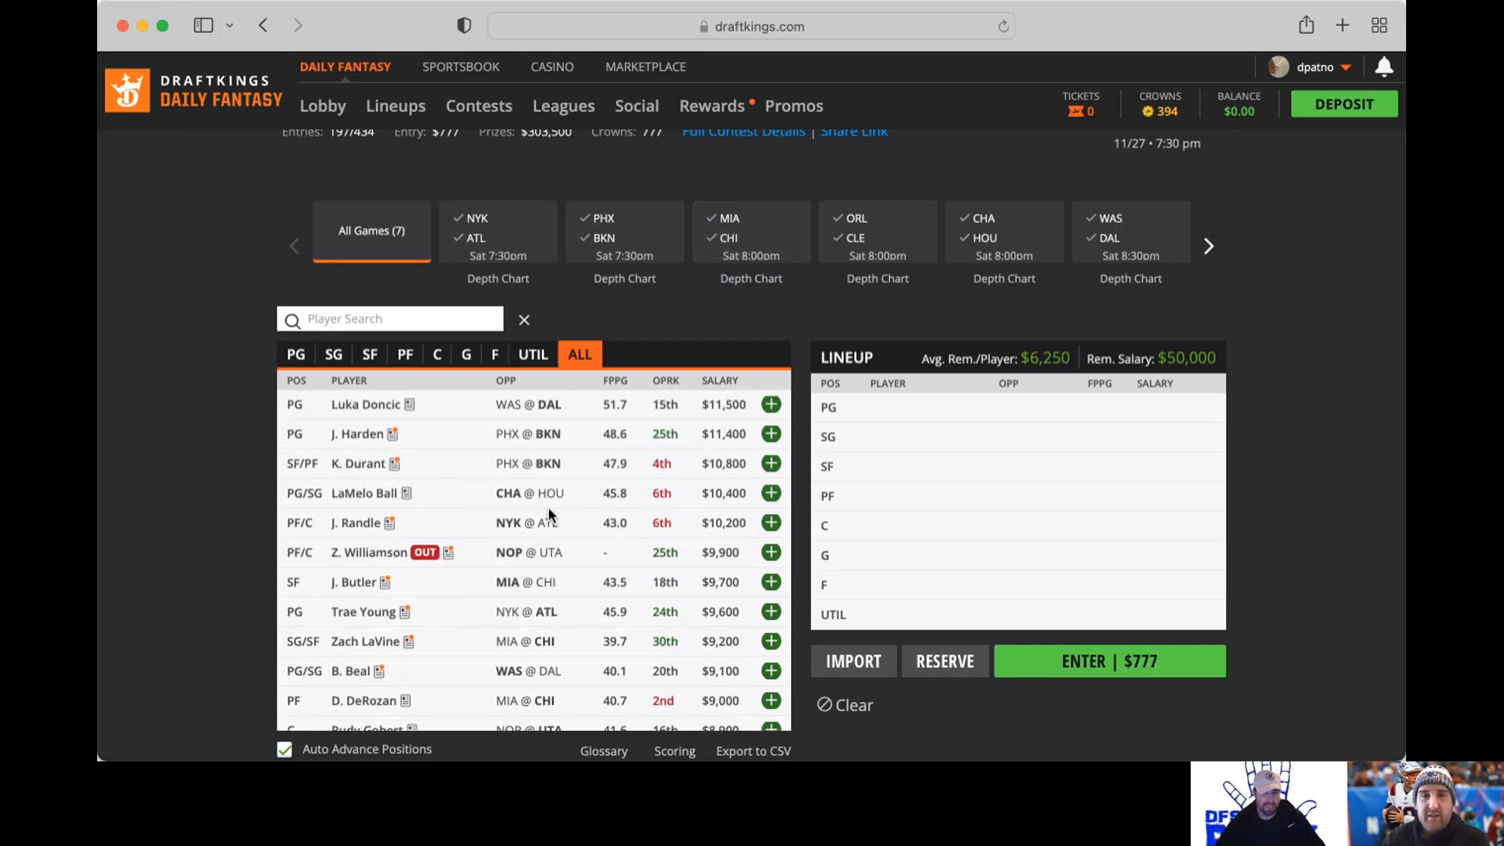
Step: Filter the player pool to the ORL @ CLE game
{"action": "left_click", "coordinate": [843, 230]}
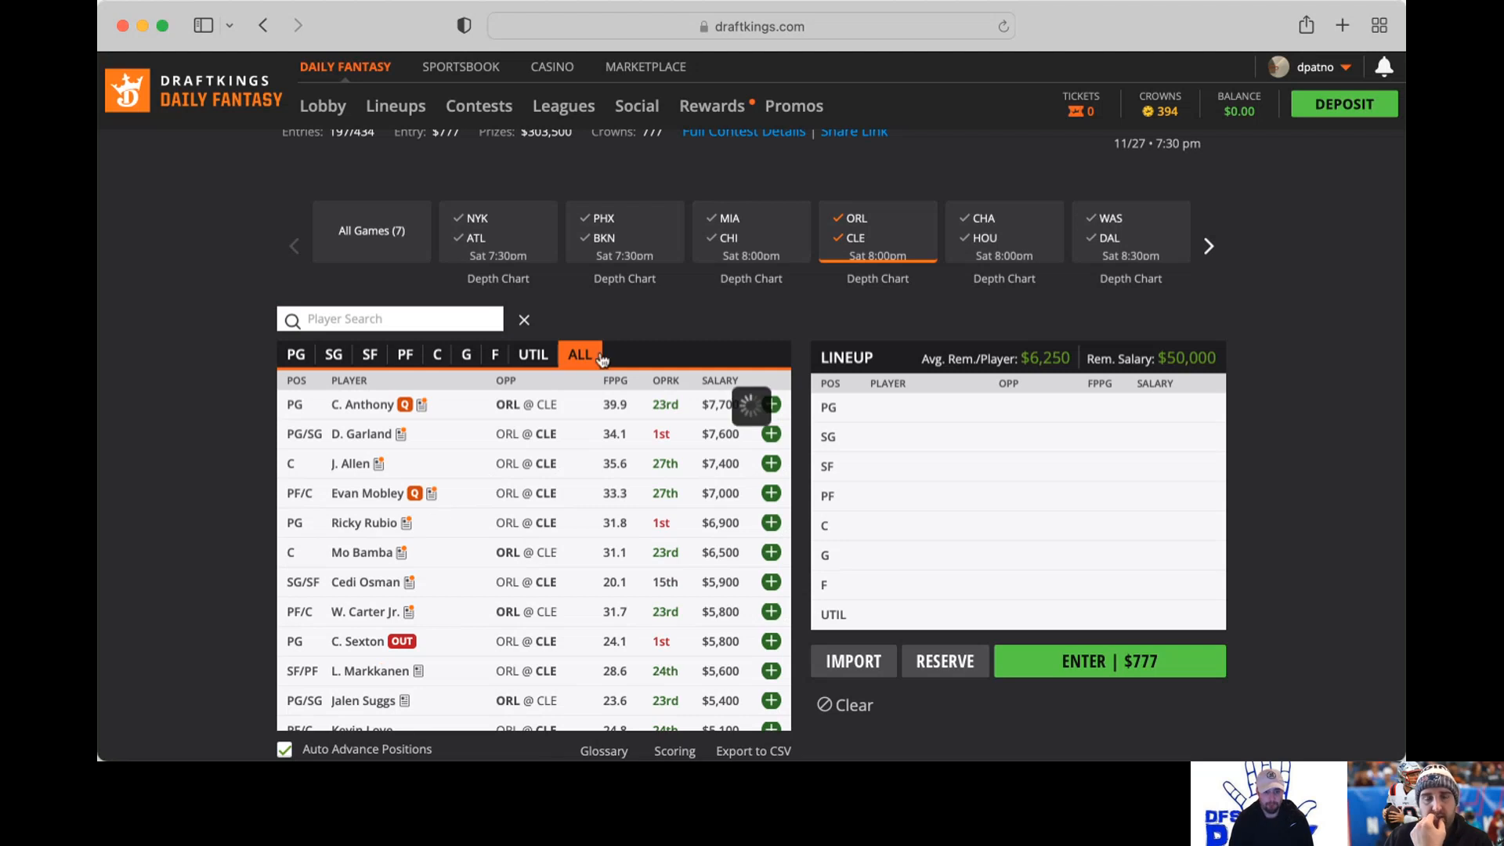
{"action": "left_click", "coordinate": [432, 494]}
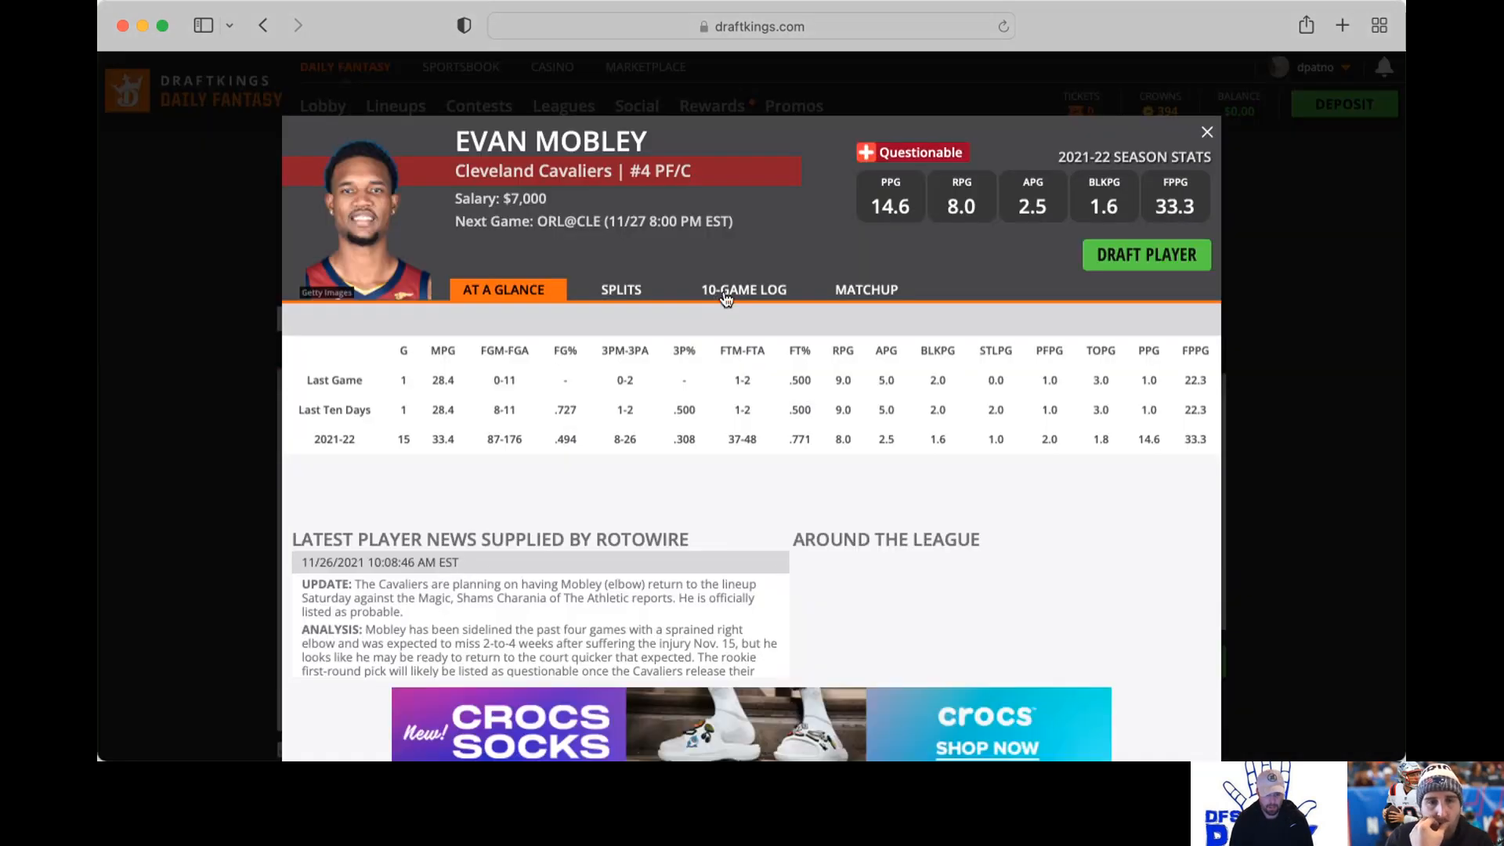
{"action": "left_click", "coordinate": [725, 294]}
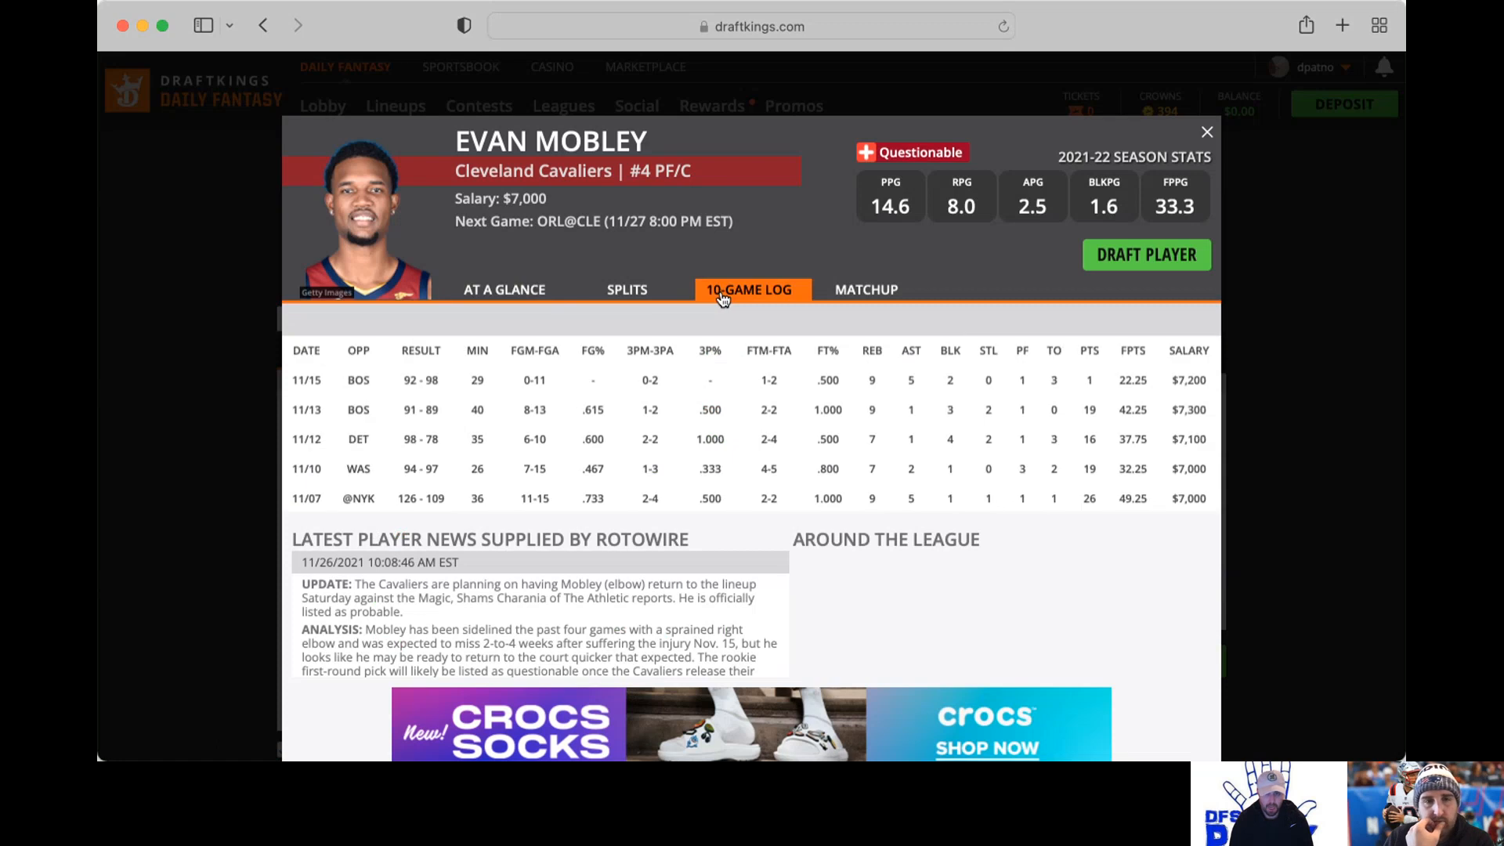
{"action": "left_click", "coordinate": [1209, 133]}
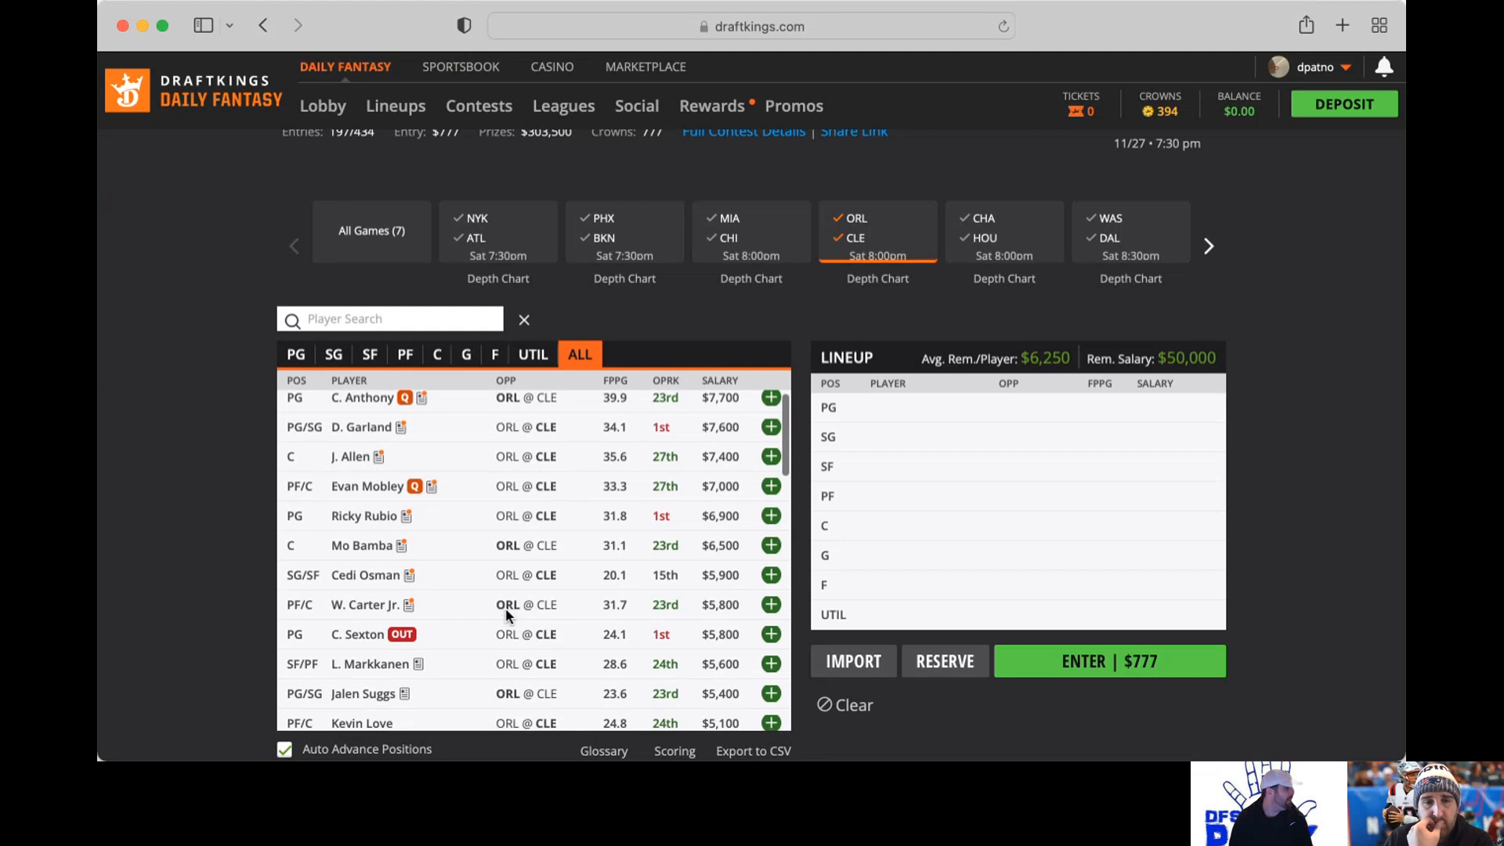
{"action": "scroll", "coordinate": [509, 615], "scroll_direction": "down", "scroll_amount": 1}
{"action": "scroll", "coordinate": [507, 616], "scroll_direction": "up", "scroll_amount": 1}
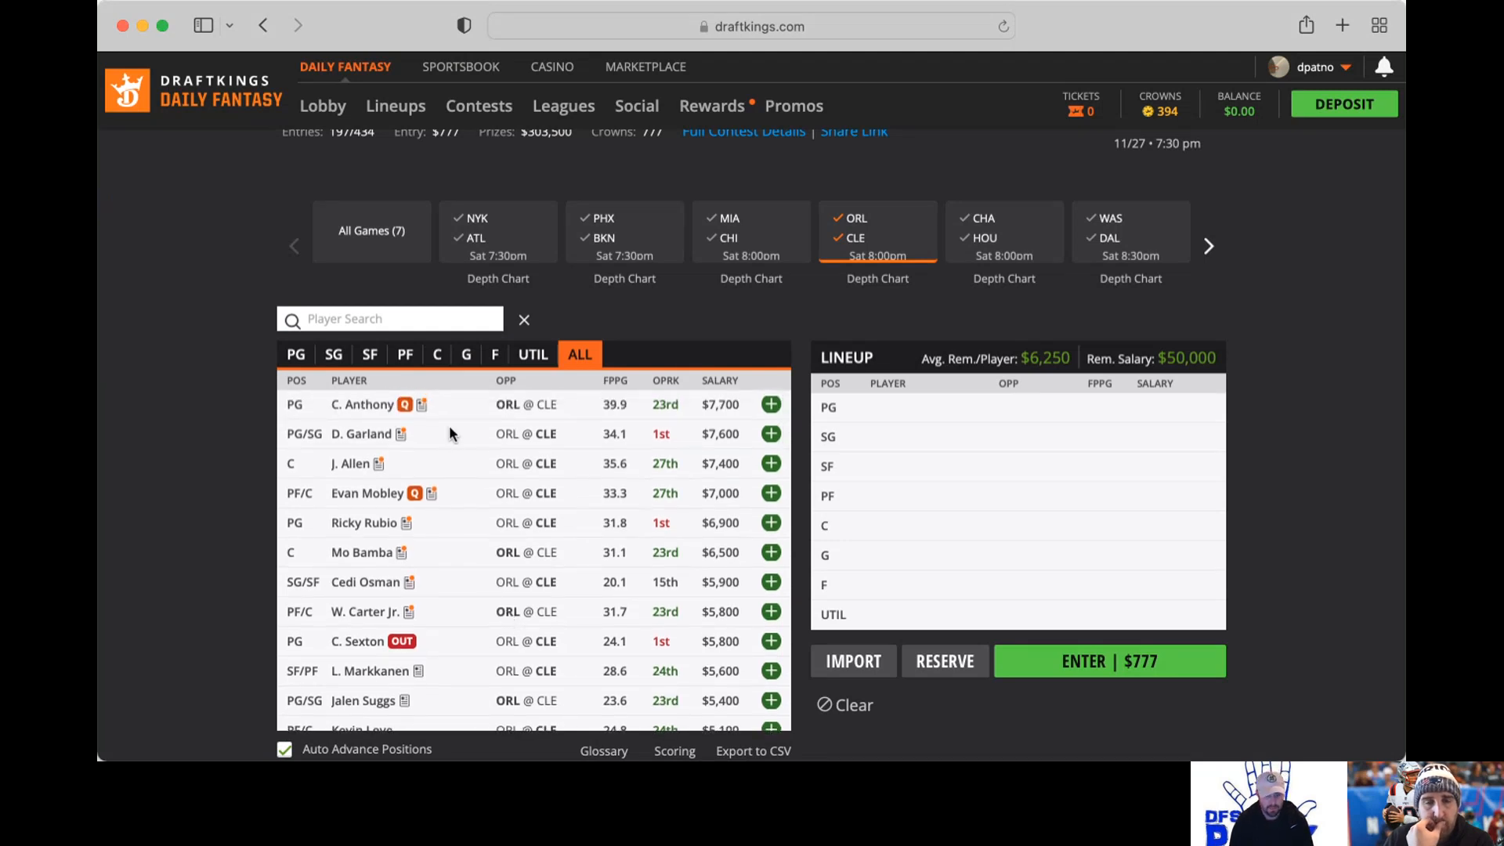
{"action": "left_click", "coordinate": [421, 405]}
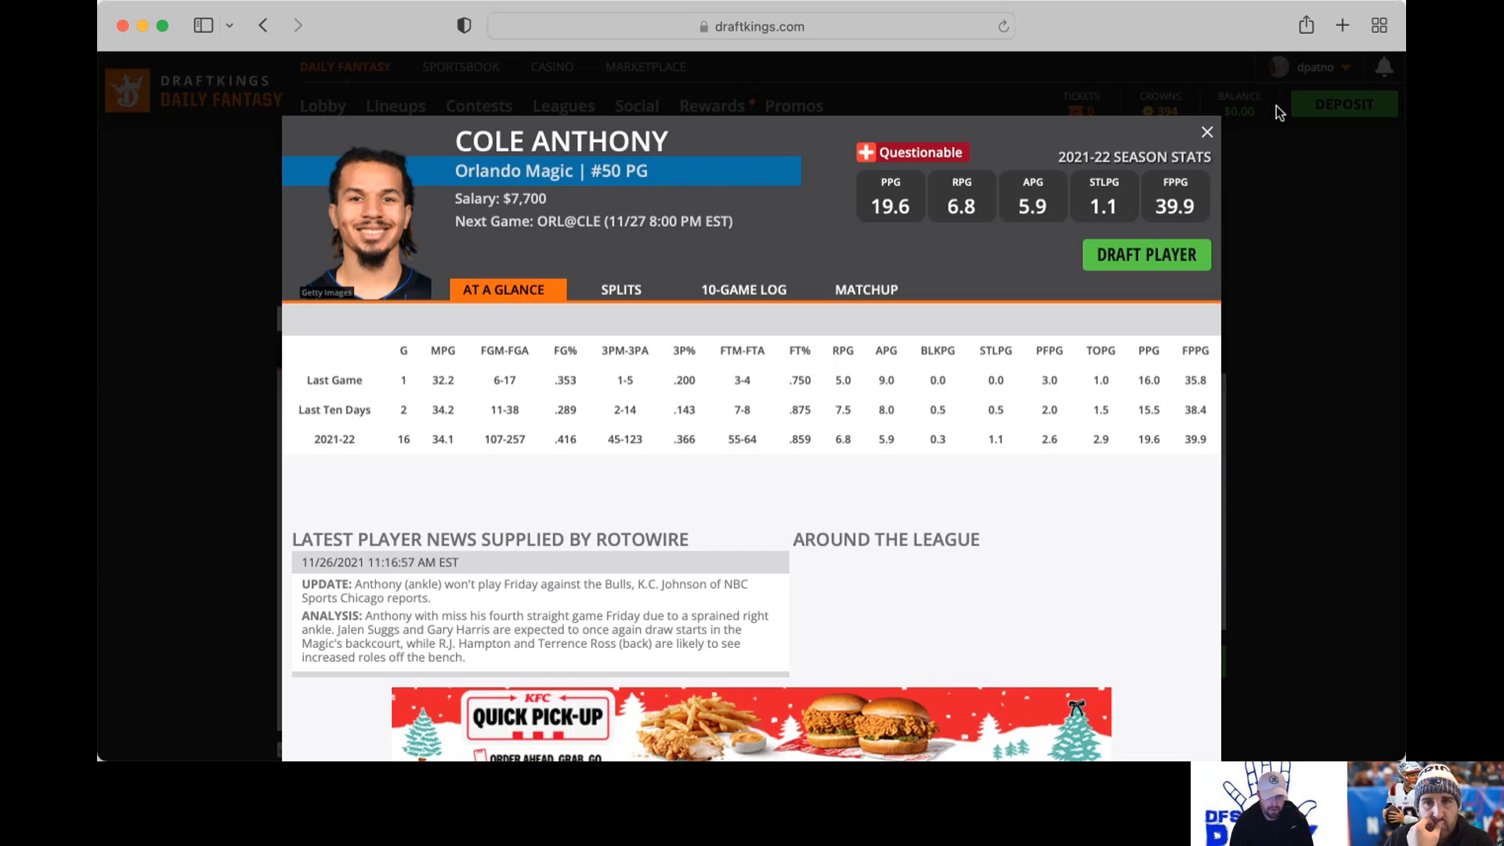
{"action": "left_click", "coordinate": [1209, 133]}
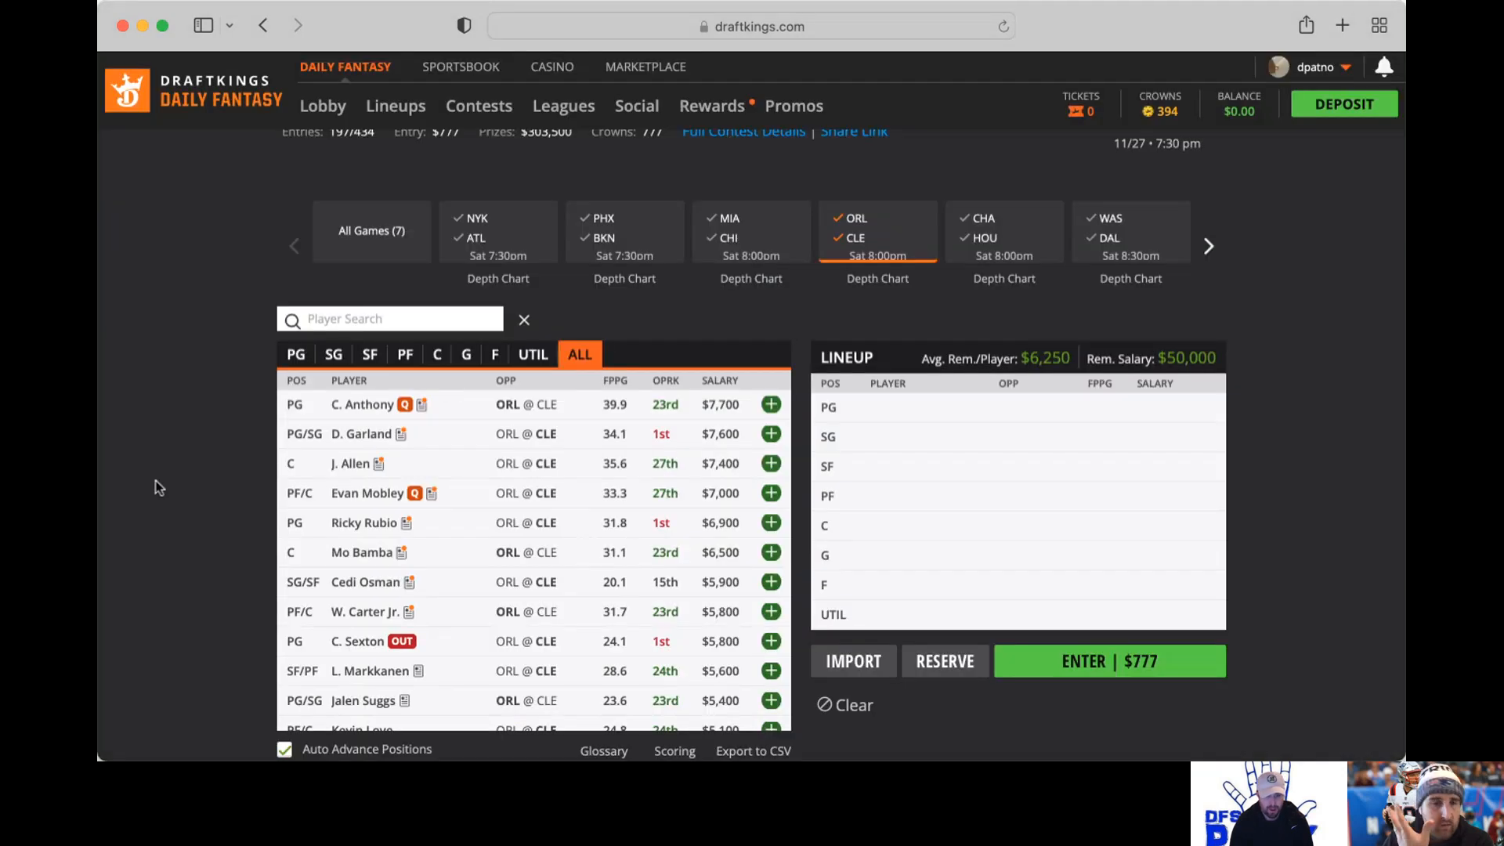
{"action": "scroll", "coordinate": [374, 552], "scroll_direction": "down", "scroll_amount": 1}
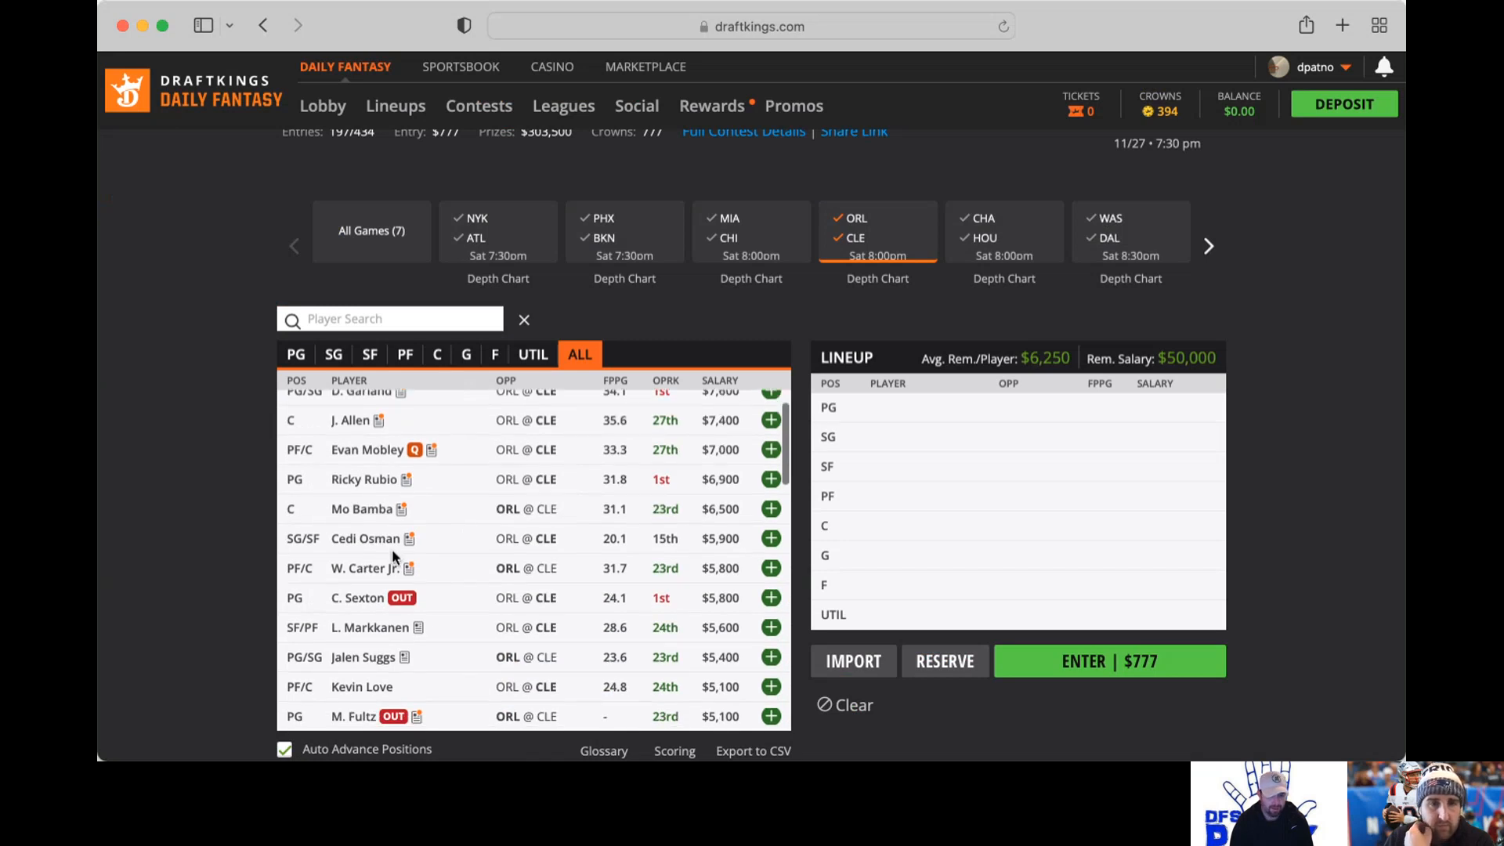
{"action": "left_click", "coordinate": [409, 571]}
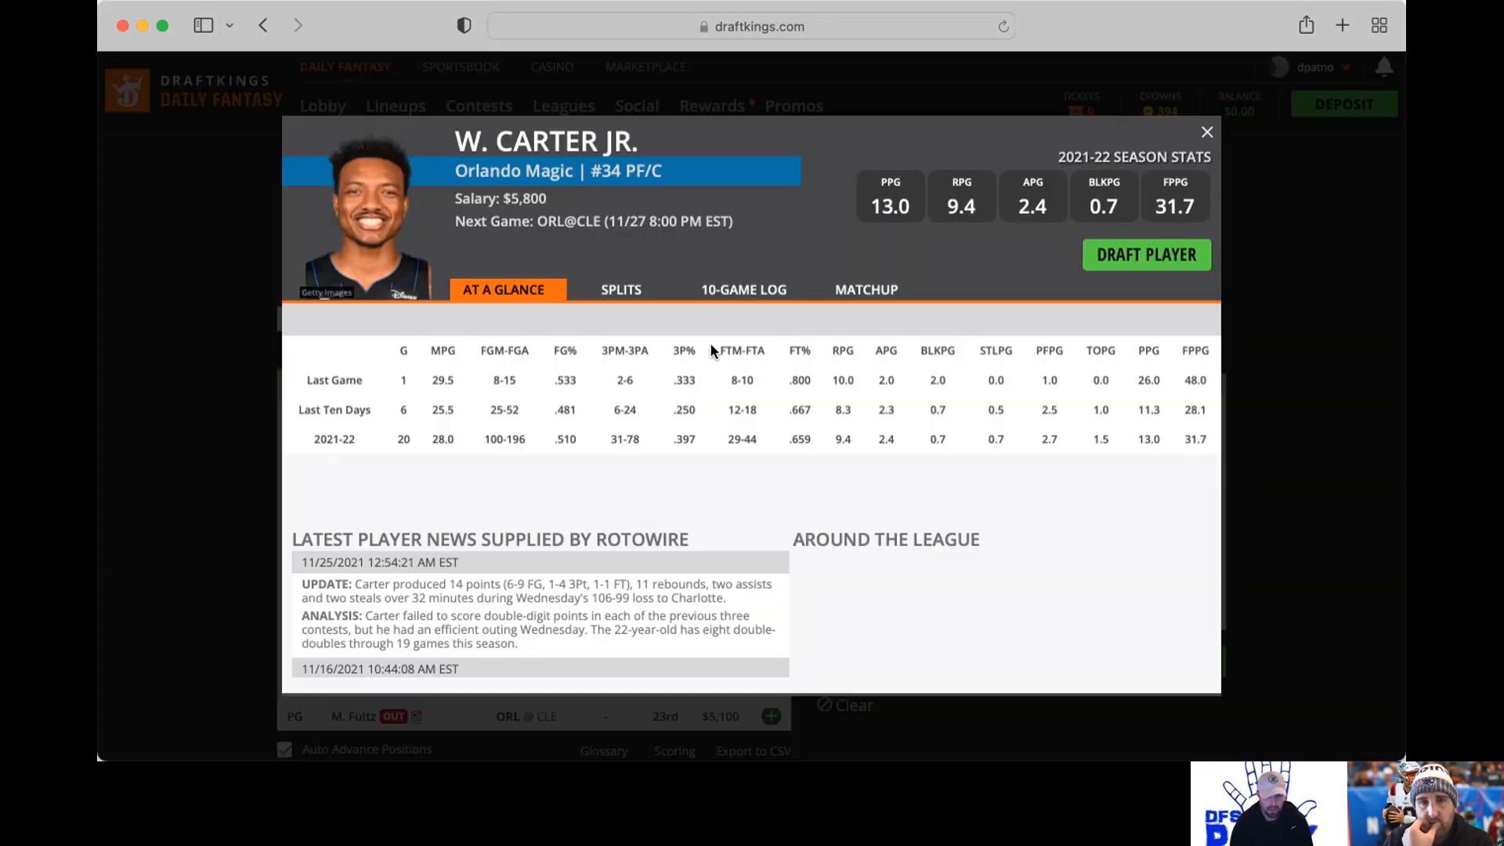
{"action": "left_click", "coordinate": [732, 294]}
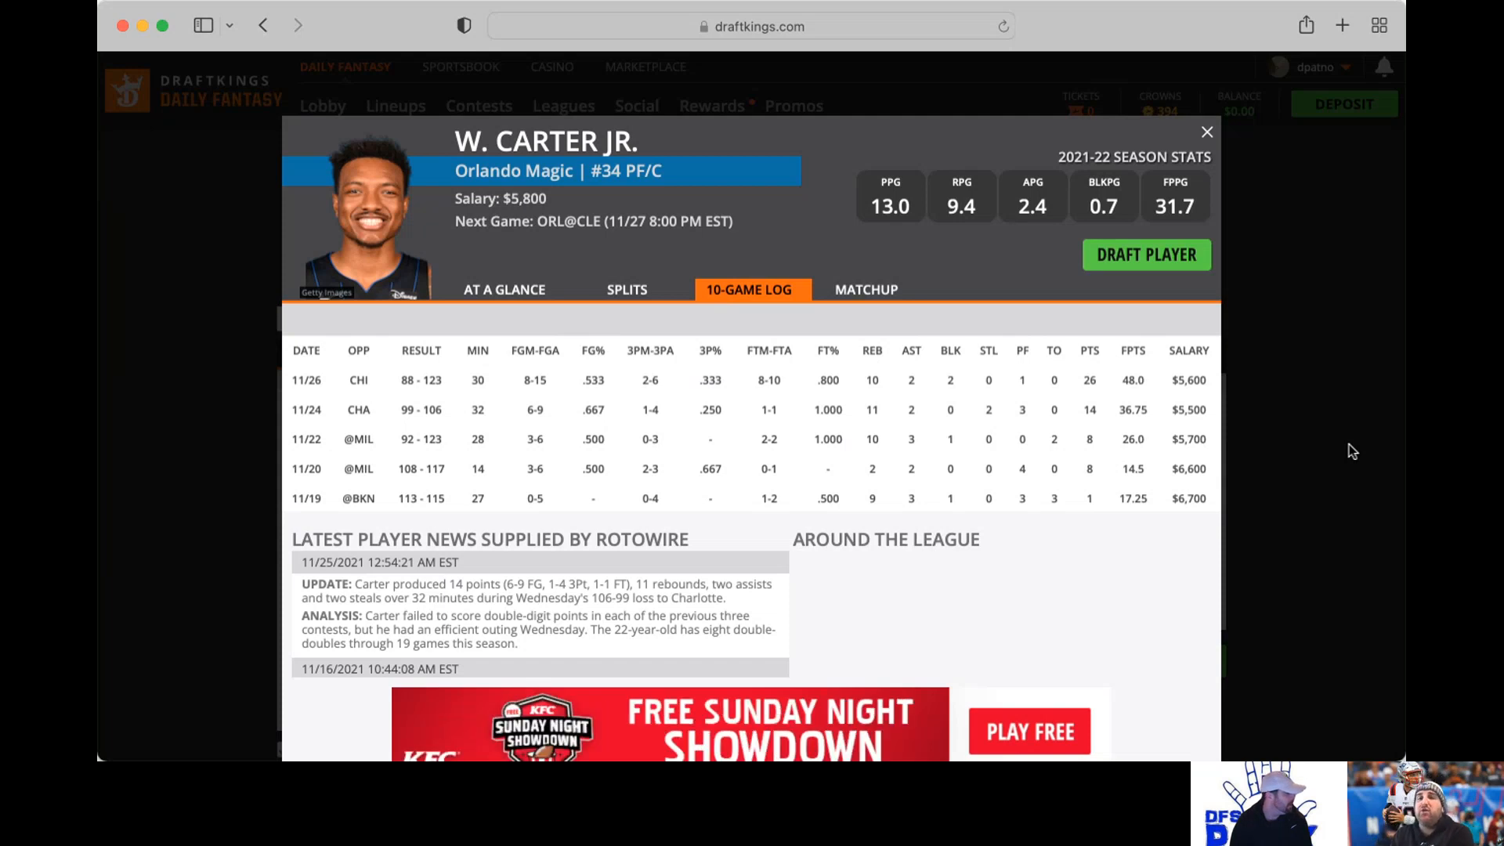
{"action": "left_click", "coordinate": [1209, 135]}
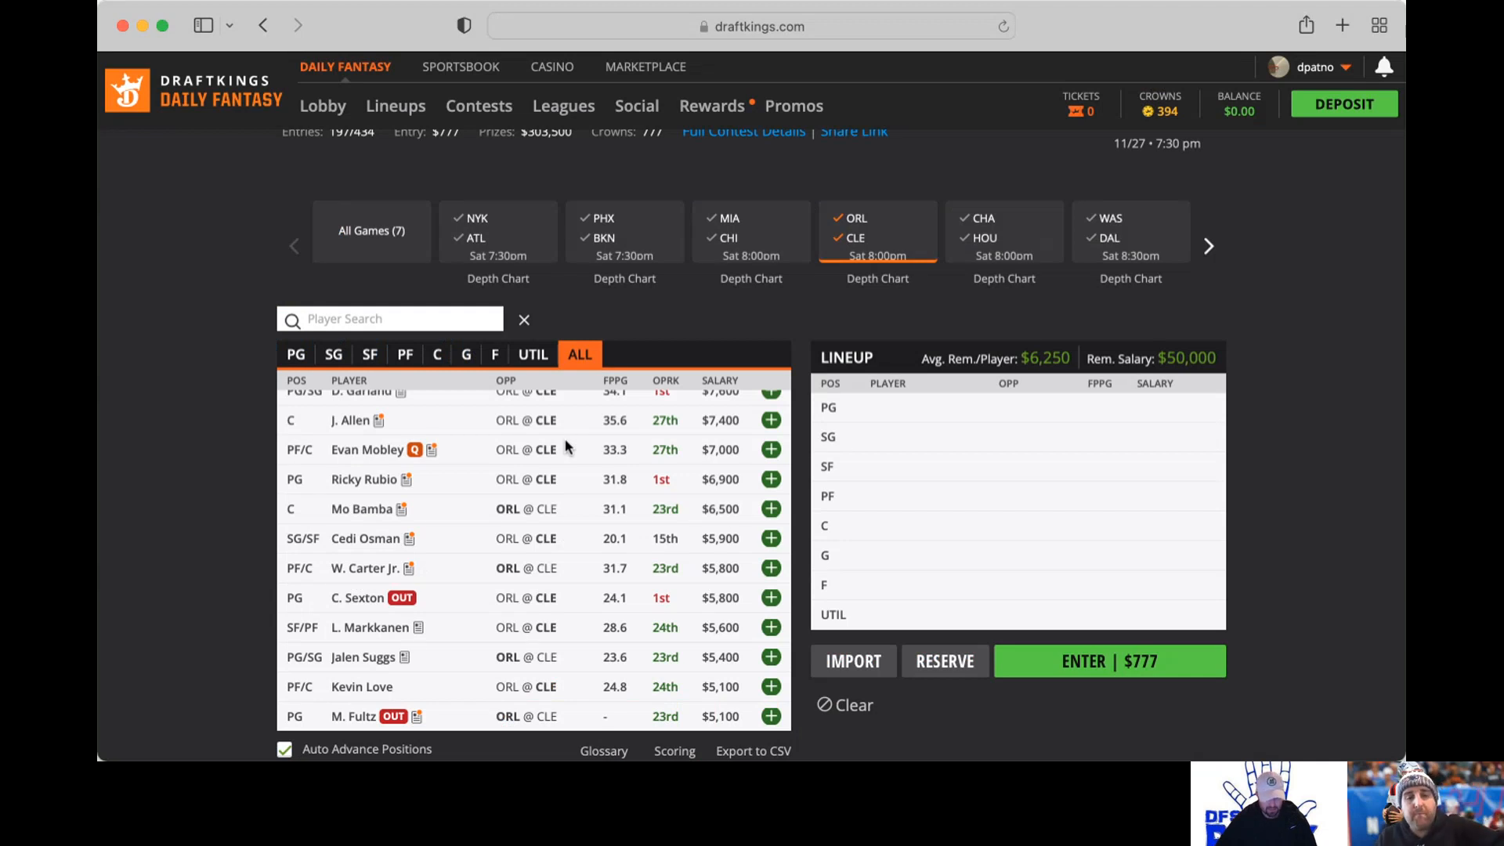
{"action": "scroll", "coordinate": [566, 446], "scroll_direction": "down", "scroll_amount": 1}
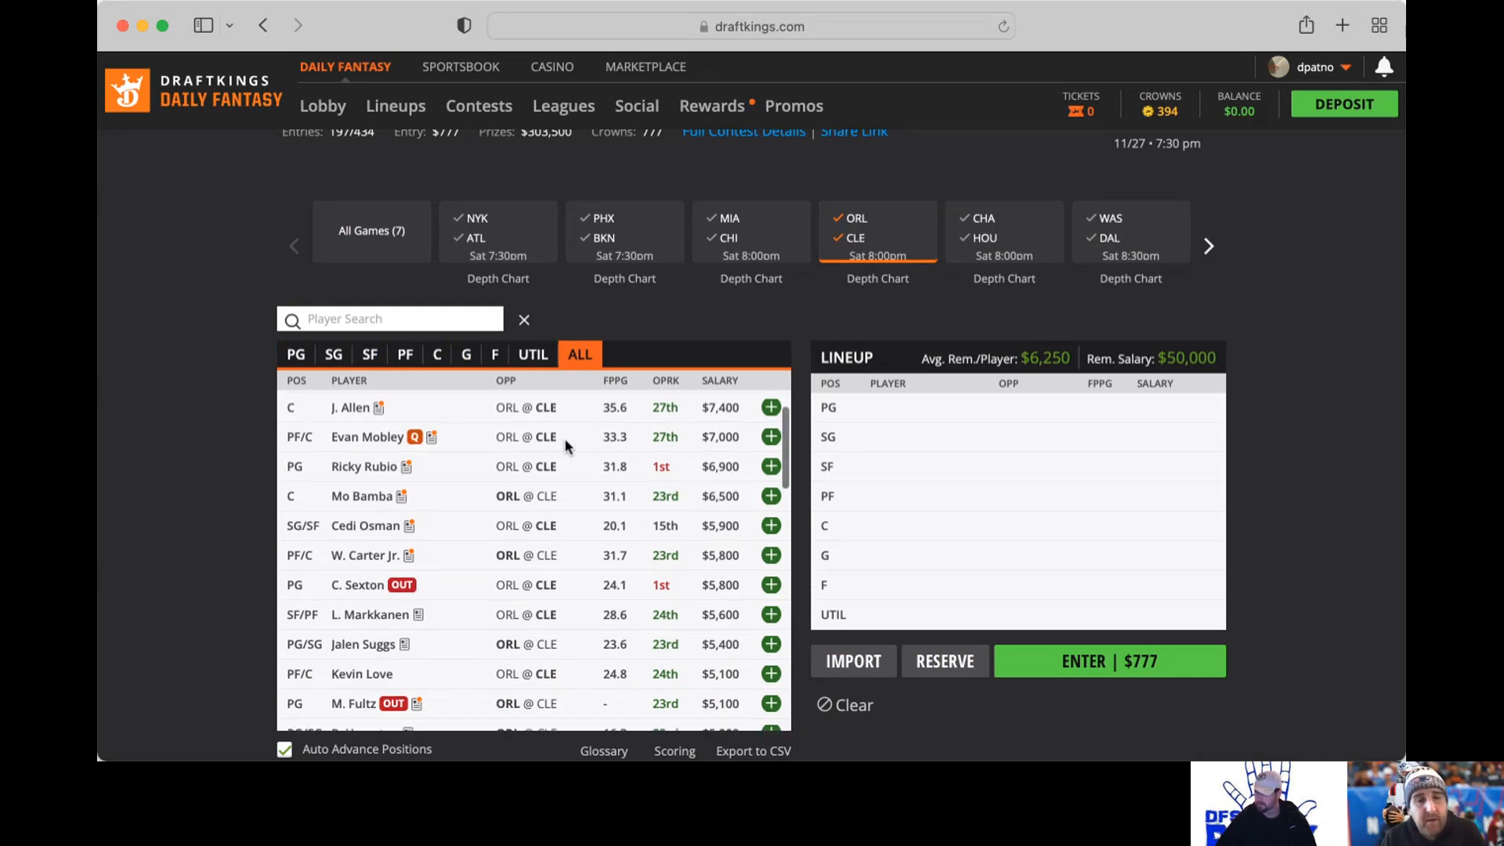
{"action": "scroll", "coordinate": [565, 447], "scroll_direction": "down", "scroll_amount": 1}
{"action": "scroll", "coordinate": [566, 439], "scroll_direction": "down", "scroll_amount": 2}
{"action": "scroll", "coordinate": [565, 439], "scroll_direction": "down", "scroll_amount": 2}
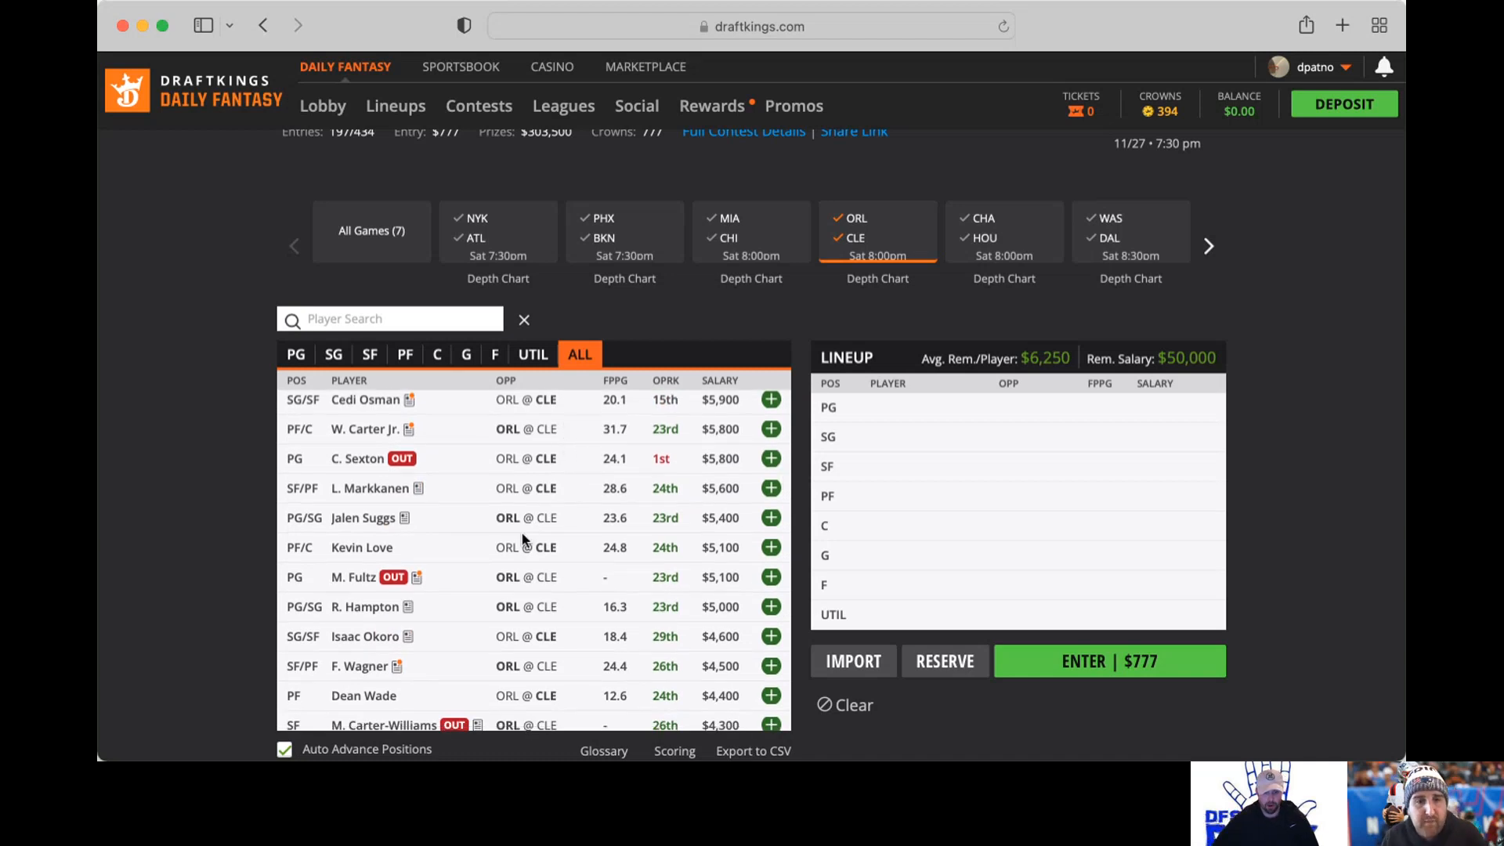
Step: Review Franz Wagner's recent game log and return to the ORL @ CLE list
{"action": "left_click", "coordinate": [400, 665]}
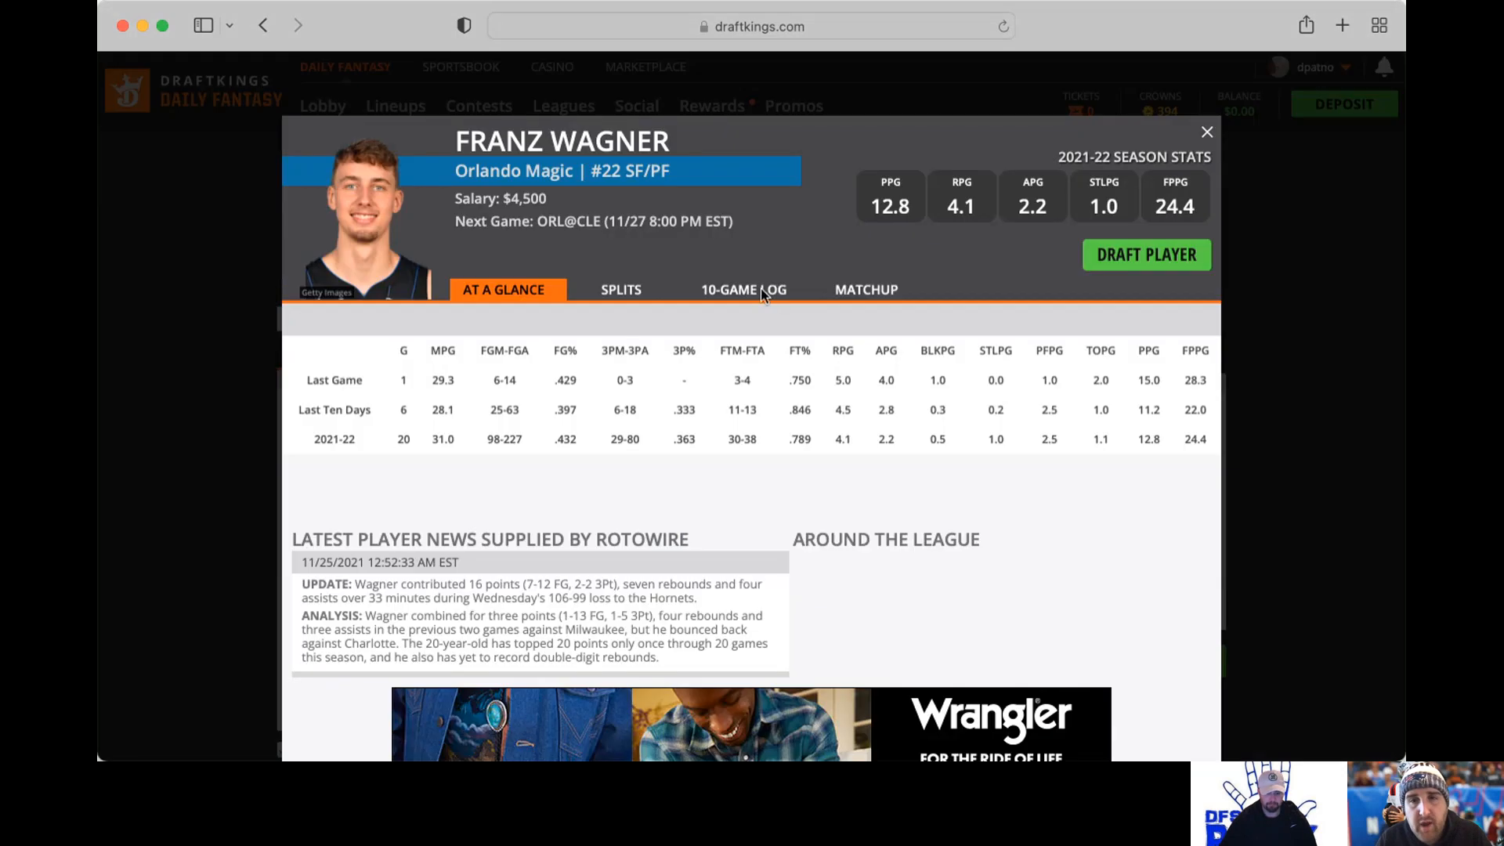
{"action": "left_click", "coordinate": [760, 287]}
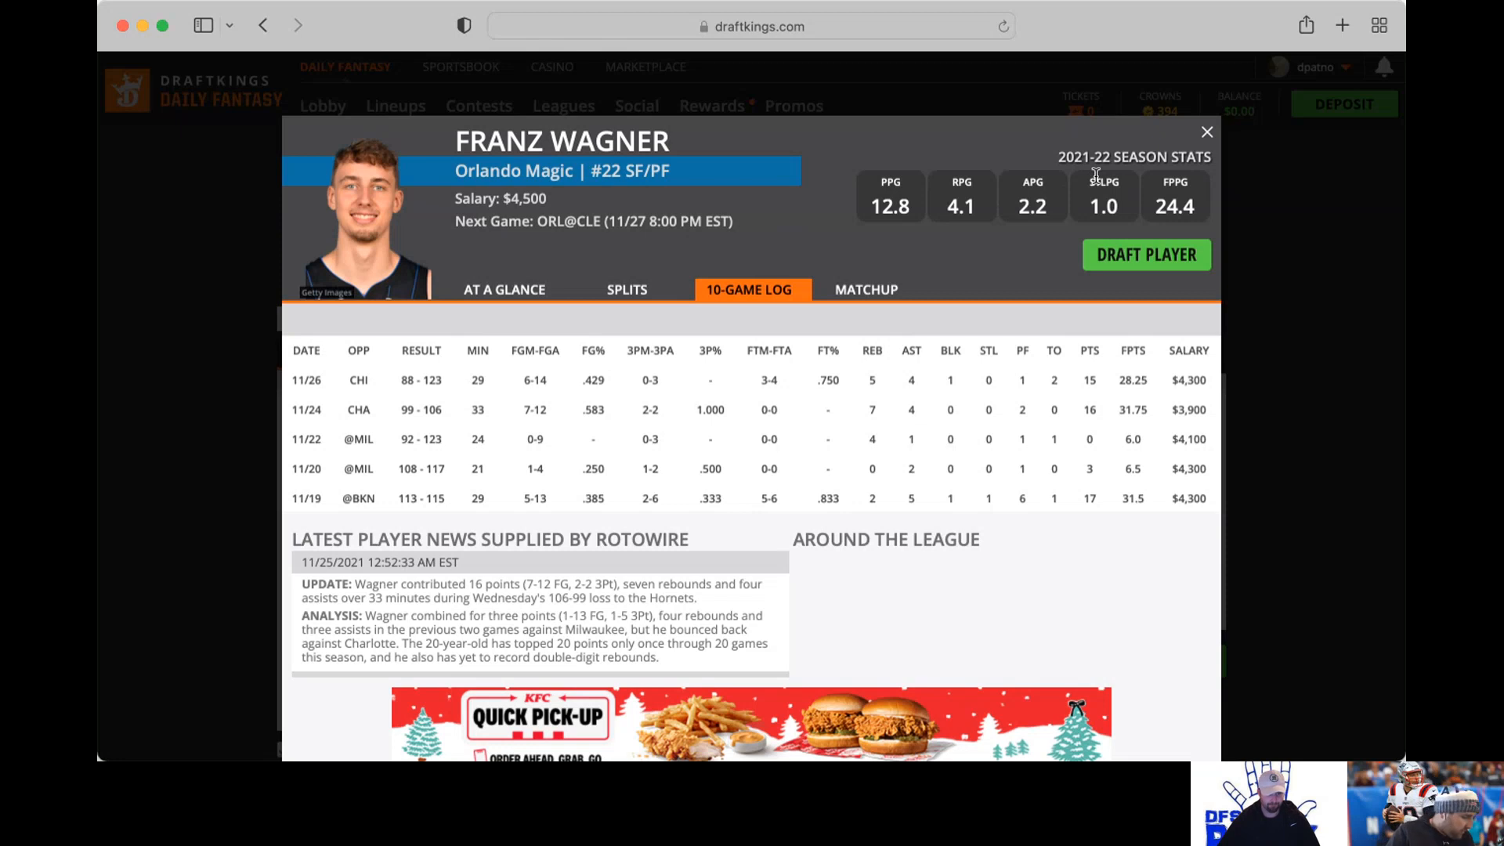
{"action": "left_click", "coordinate": [1211, 132]}
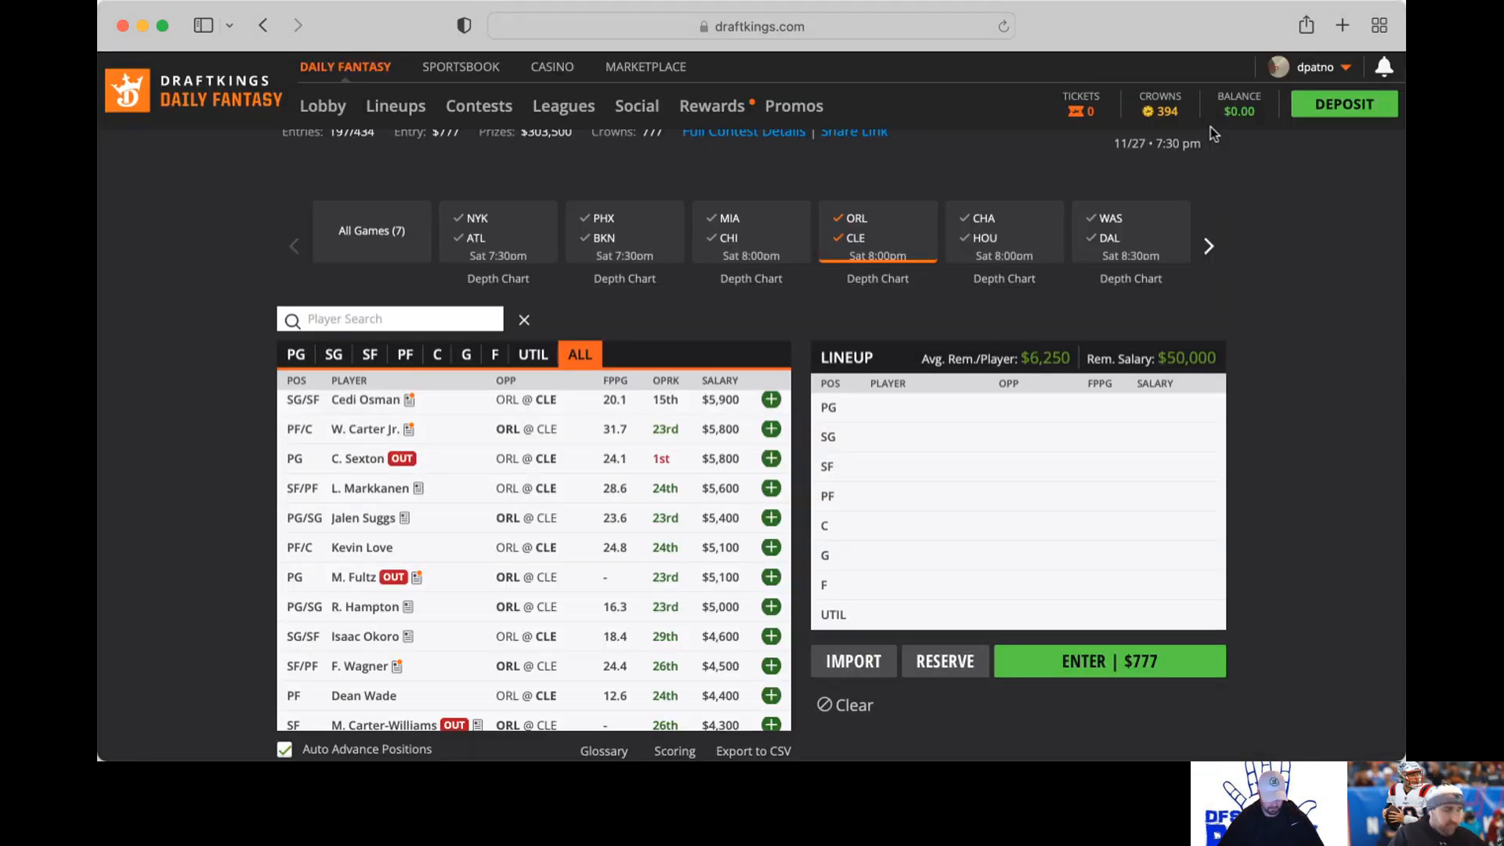
{"action": "scroll", "coordinate": [546, 594], "scroll_direction": "down", "scroll_amount": 3}
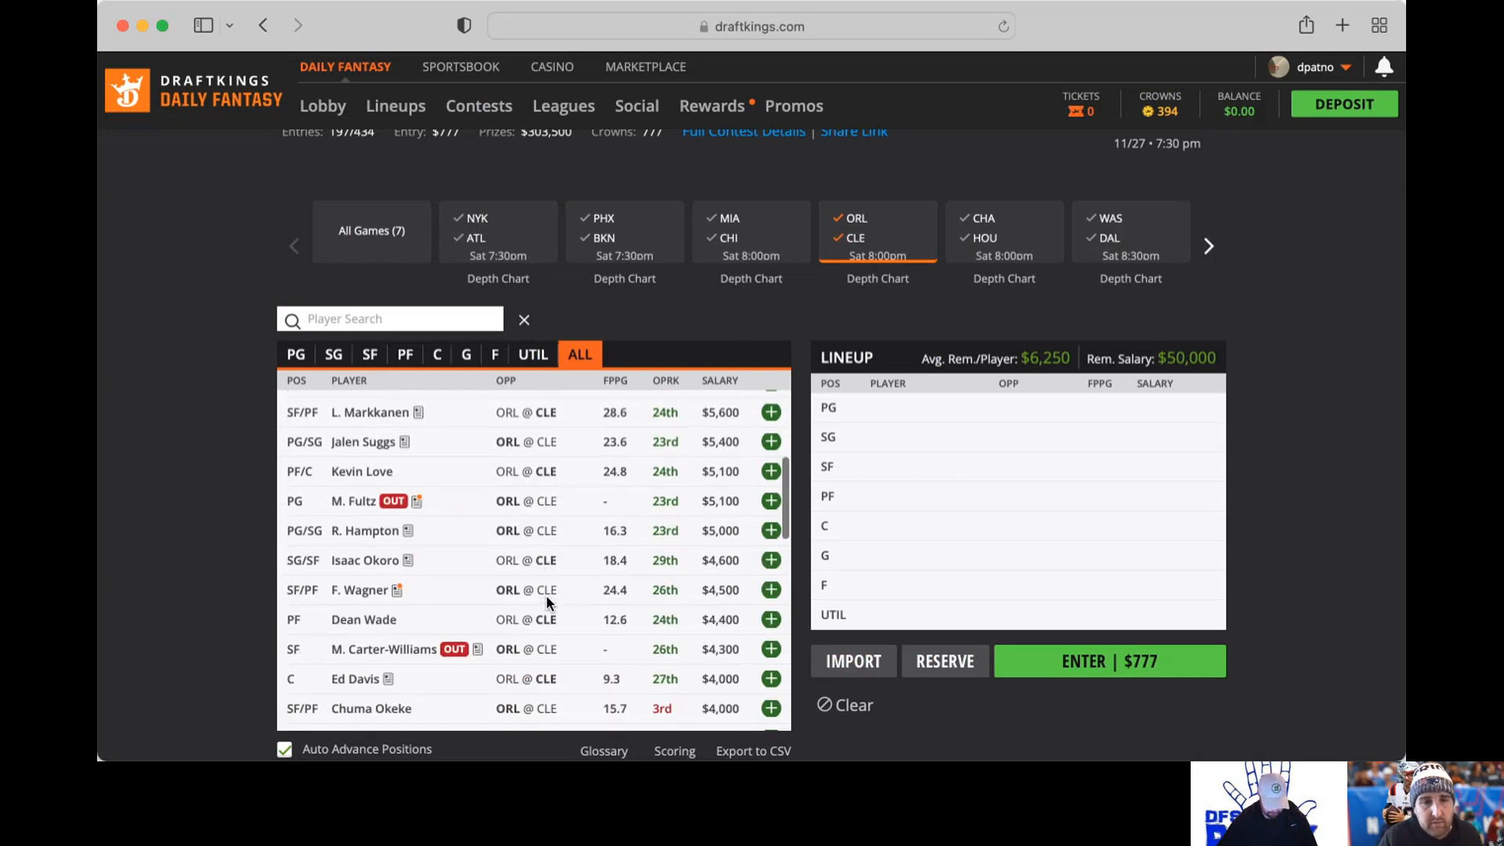
{"action": "scroll", "coordinate": [546, 596], "scroll_direction": "down", "scroll_amount": 2}
{"action": "scroll", "coordinate": [547, 602], "scroll_direction": "down", "scroll_amount": 1}
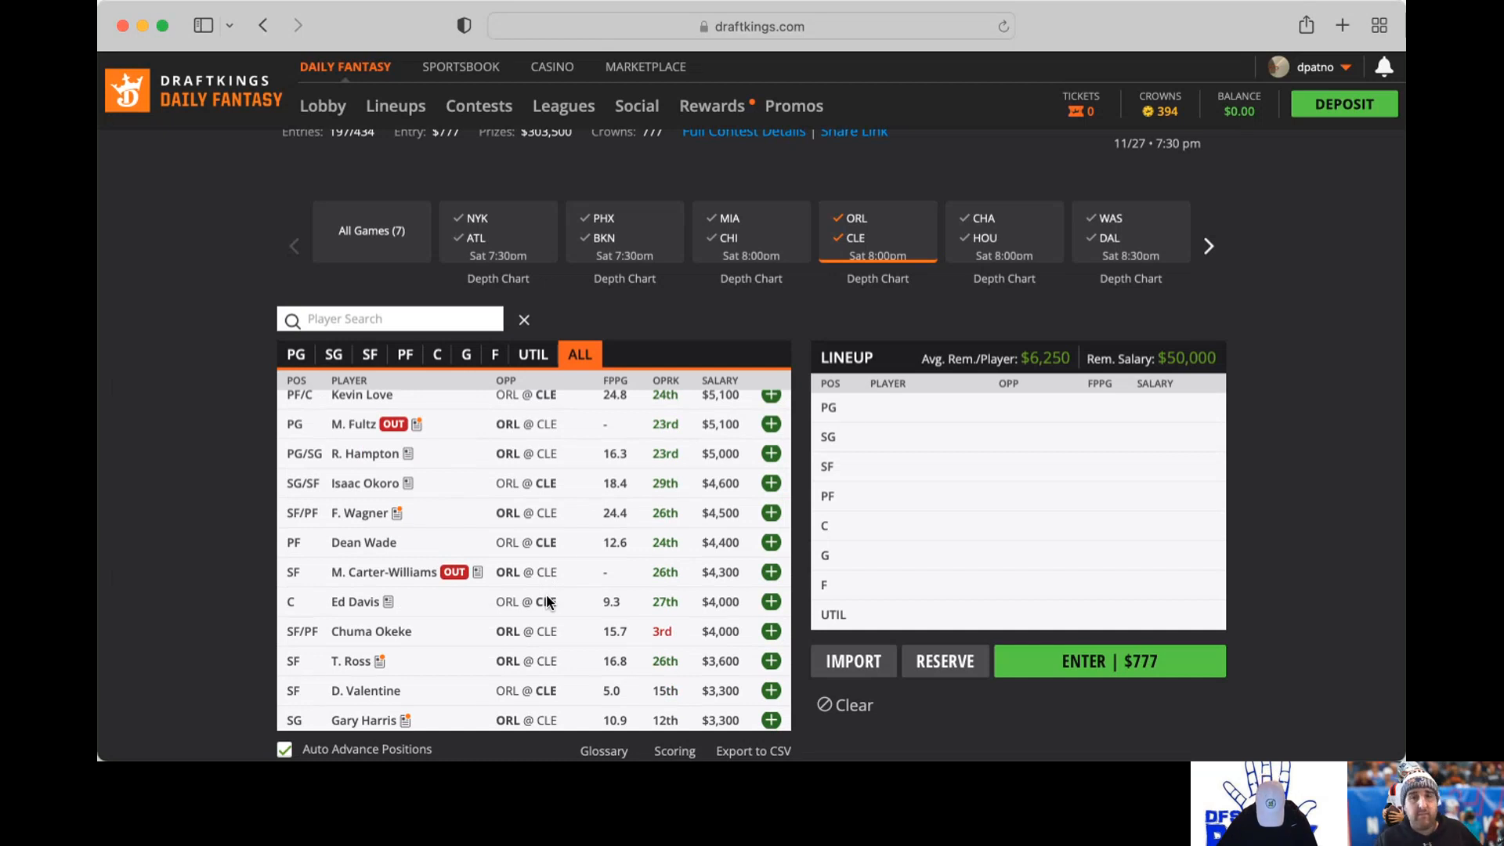
{"action": "scroll", "coordinate": [559, 632], "scroll_direction": "down", "scroll_amount": 1}
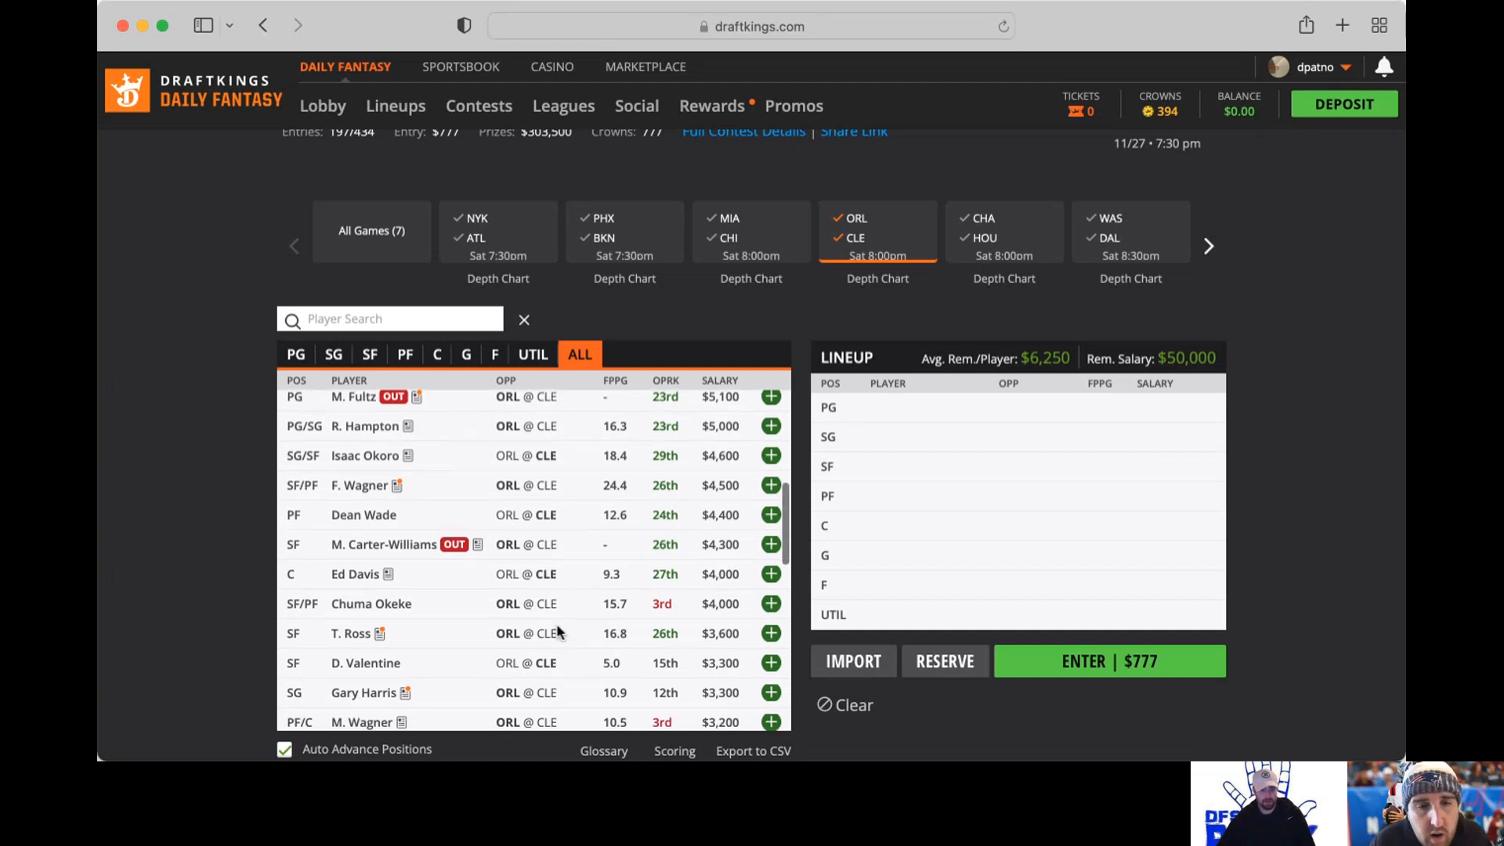
{"action": "scroll", "coordinate": [563, 595], "scroll_direction": "up", "scroll_amount": 10}
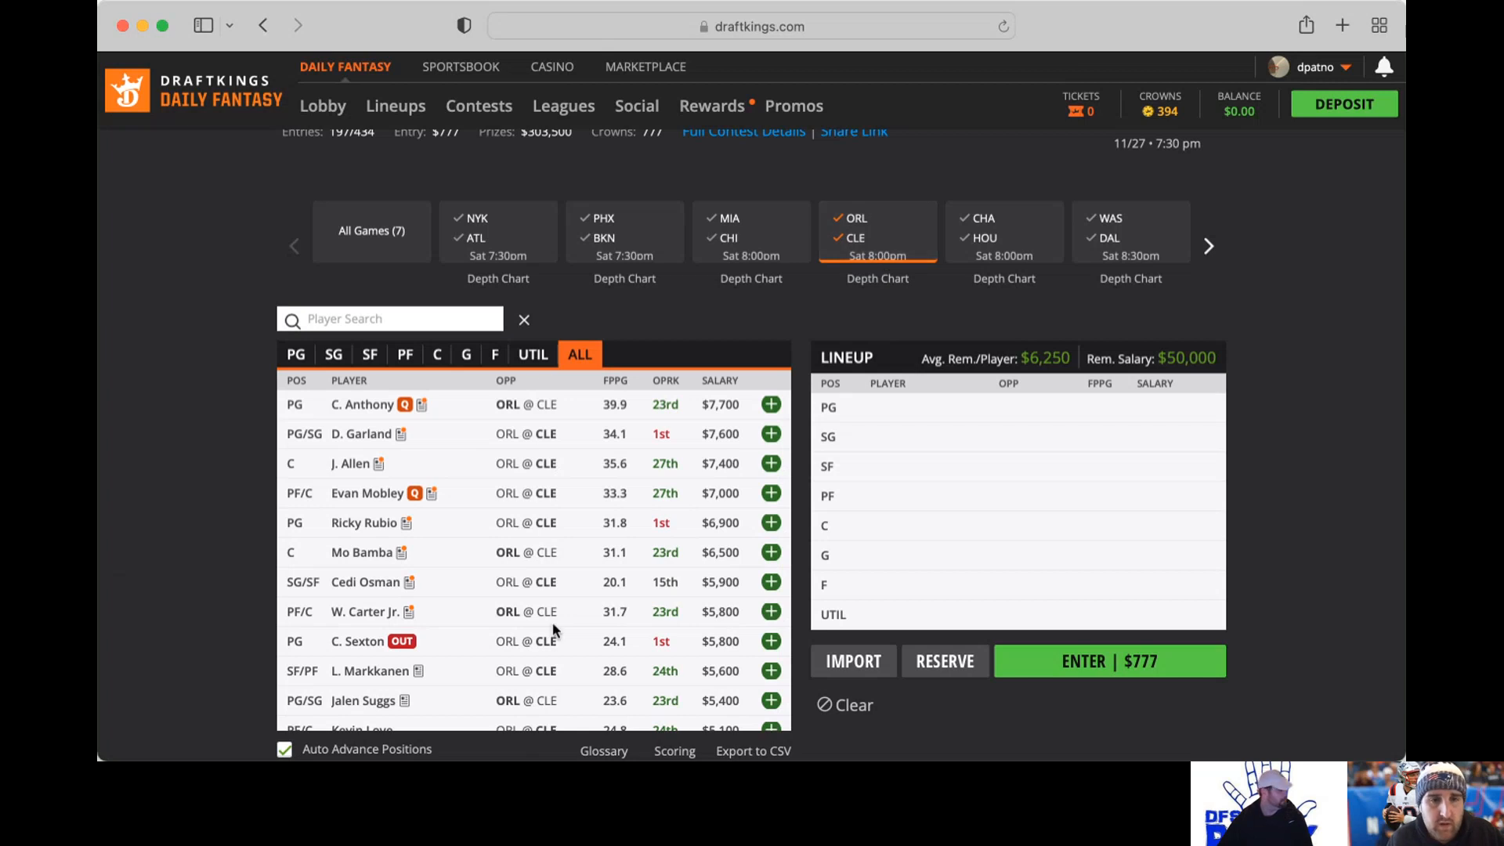
{"action": "scroll", "coordinate": [550, 629], "scroll_direction": "down", "scroll_amount": 1}
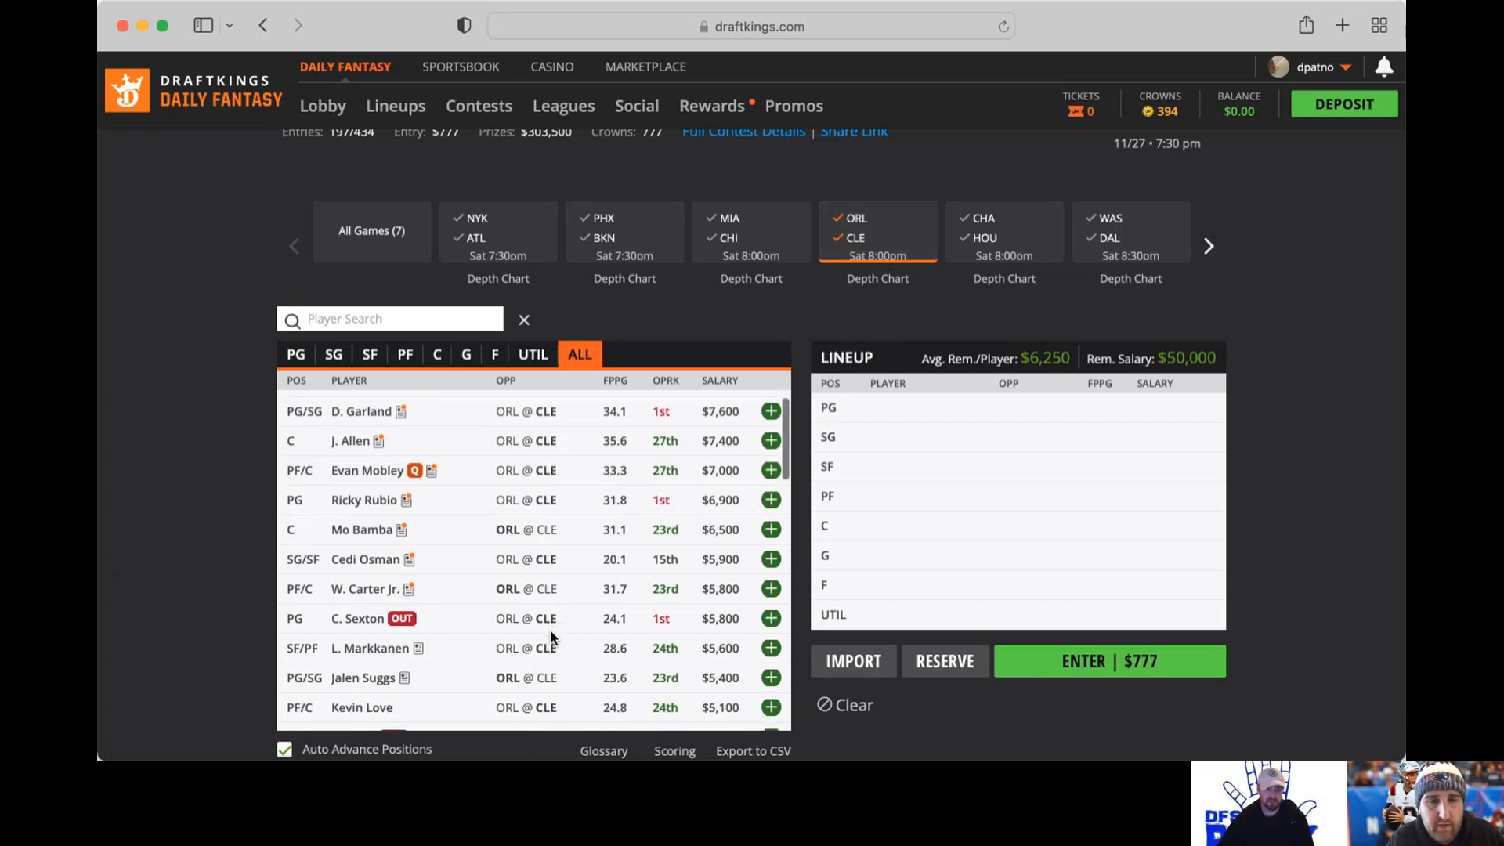
{"action": "scroll", "coordinate": [551, 628], "scroll_direction": "down", "scroll_amount": 2}
{"action": "scroll", "coordinate": [550, 629], "scroll_direction": "down", "scroll_amount": 2}
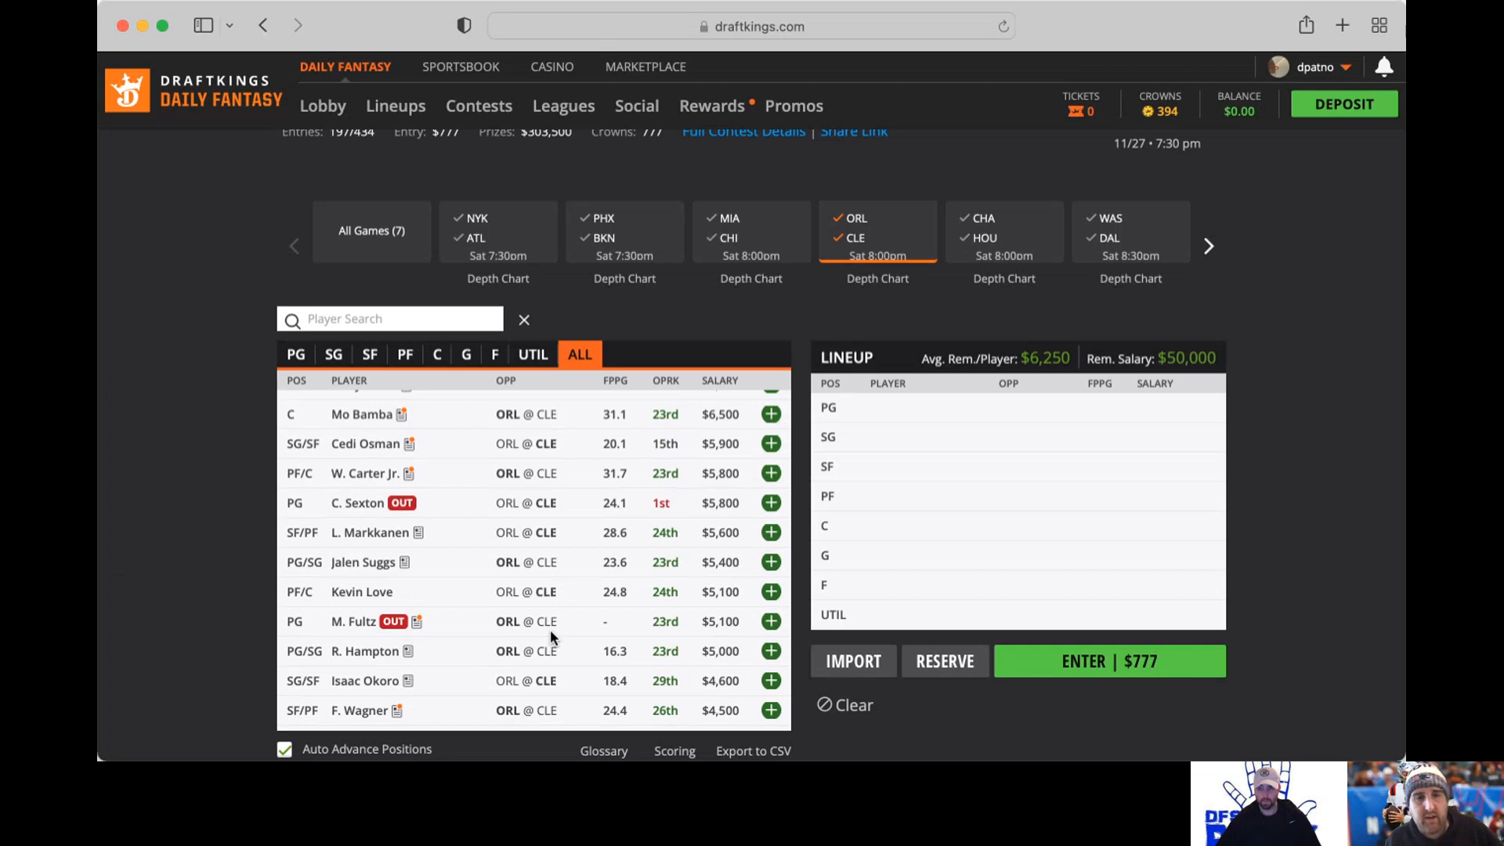
{"action": "scroll", "coordinate": [550, 629], "scroll_direction": "up", "scroll_amount": 2}
{"action": "scroll", "coordinate": [550, 628], "scroll_direction": "up", "scroll_amount": 1}
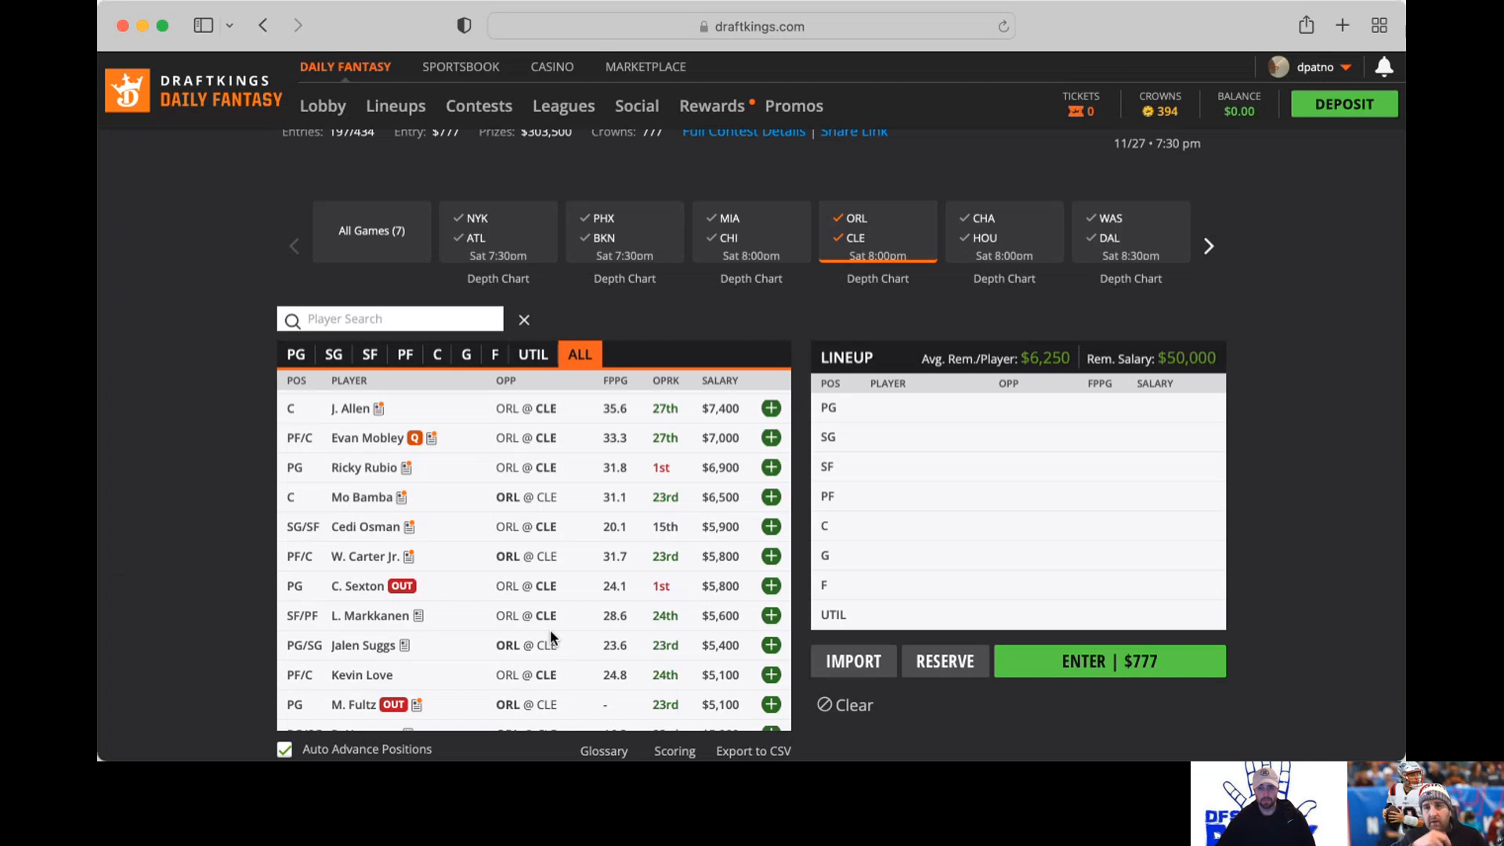
Step: Deselect the ORL @ CLE tile so all seven games are listed again
{"action": "left_click", "coordinate": [841, 233]}
Step: Filter to the CHA @ HOU game and review Christian Wood's recent game log
{"action": "left_click", "coordinate": [966, 245]}
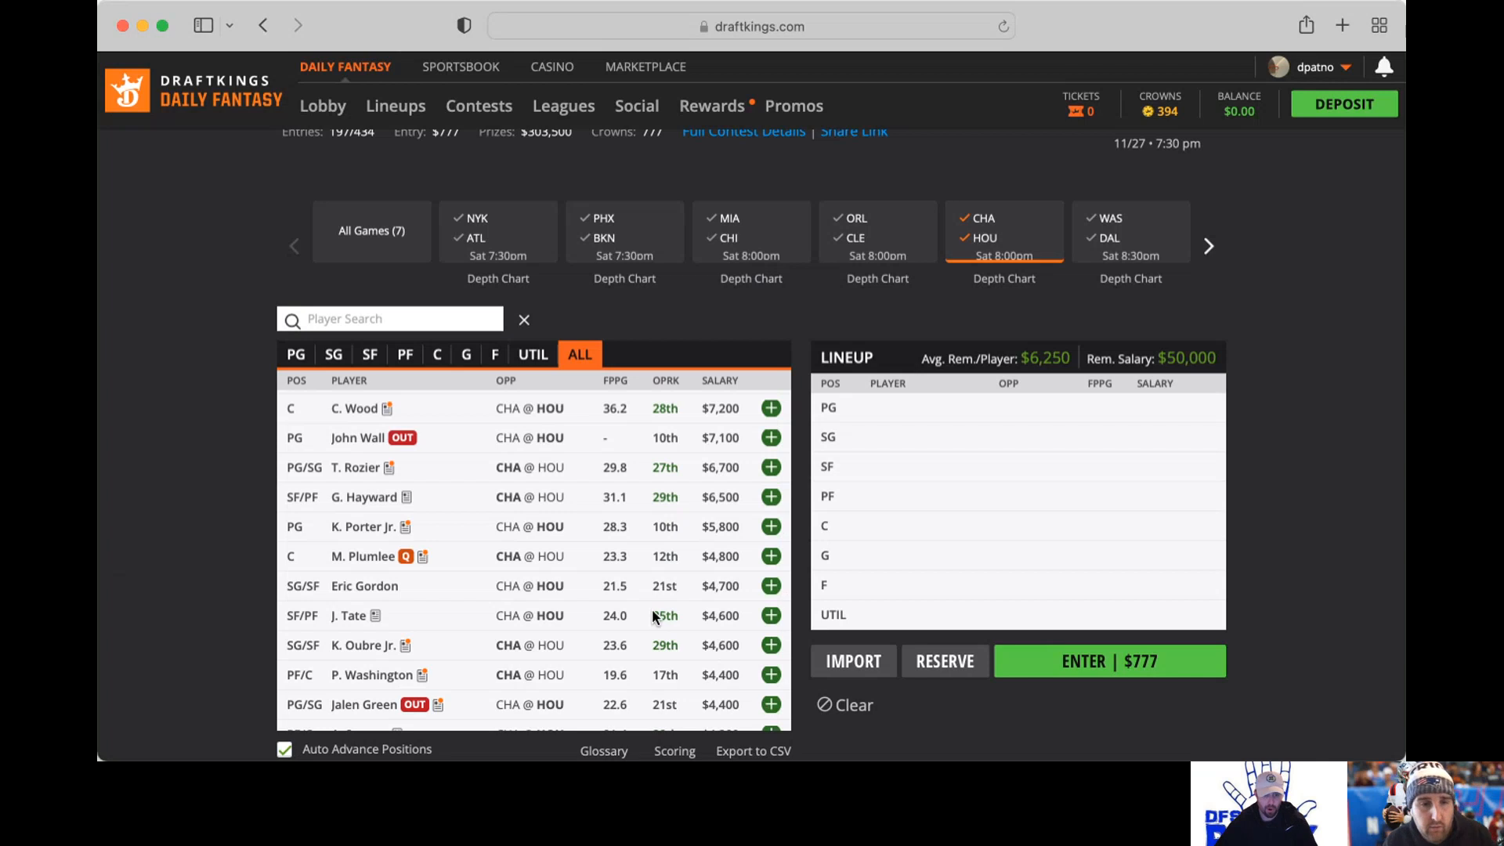
{"action": "scroll", "coordinate": [651, 608], "scroll_direction": "up", "scroll_amount": 3}
{"action": "scroll", "coordinate": [653, 608], "scroll_direction": "up", "scroll_amount": 3}
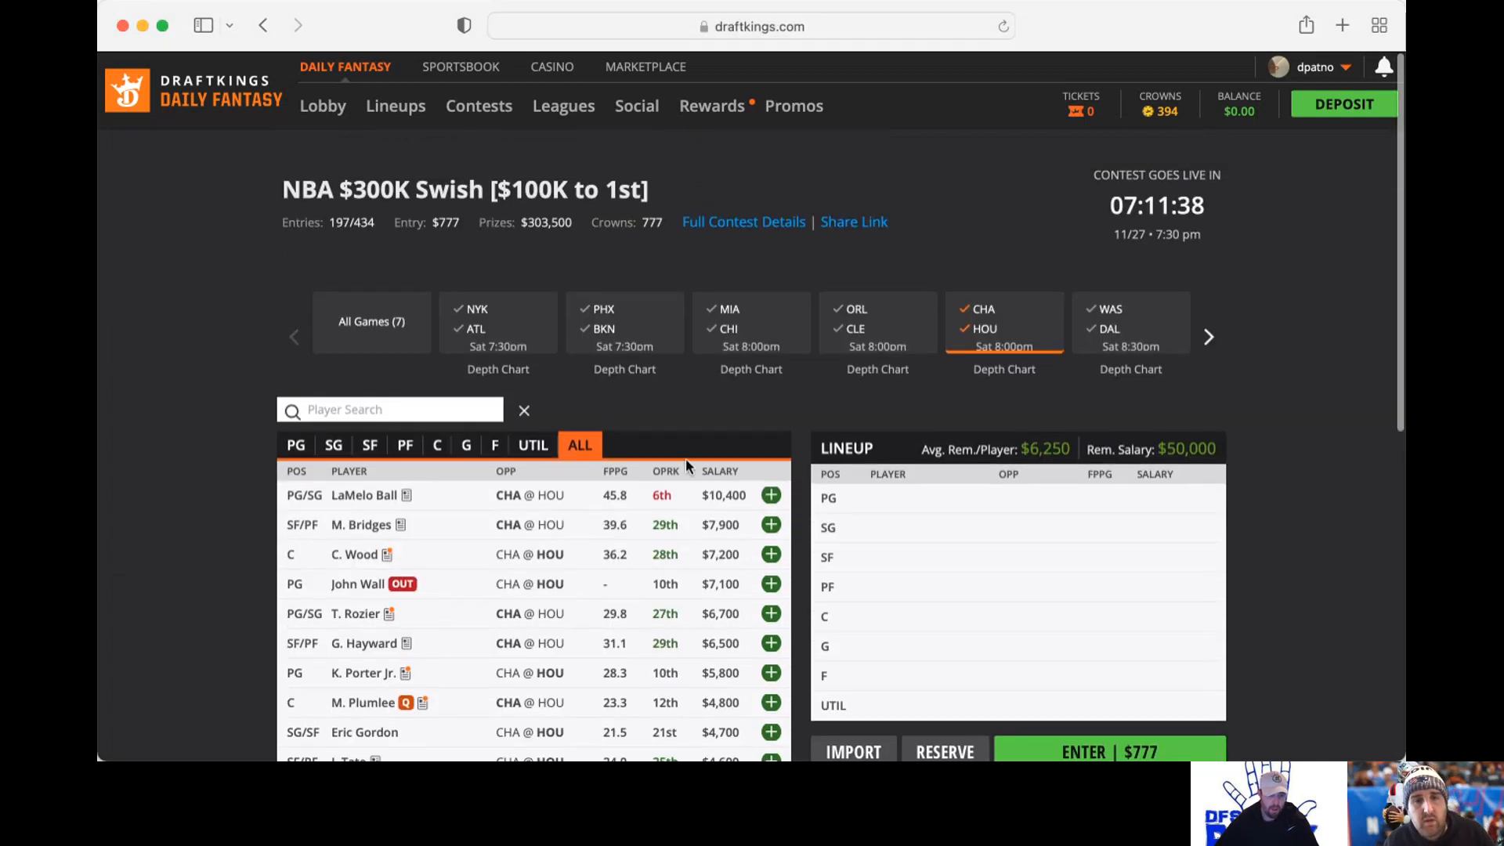
{"action": "scroll", "coordinate": [694, 446], "scroll_direction": "down", "scroll_amount": 3}
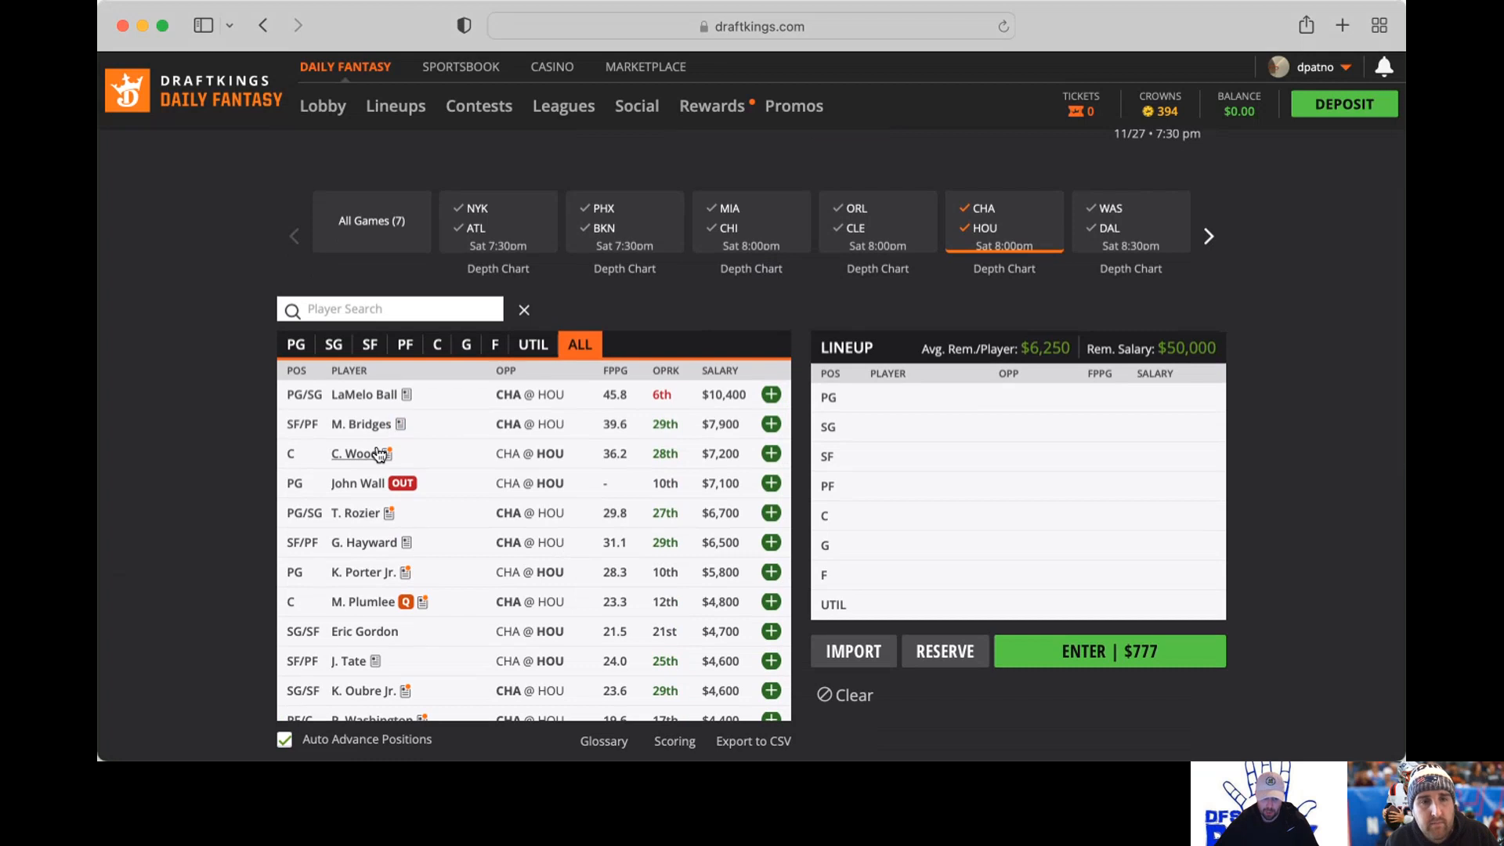
{"action": "left_click", "coordinate": [355, 454]}
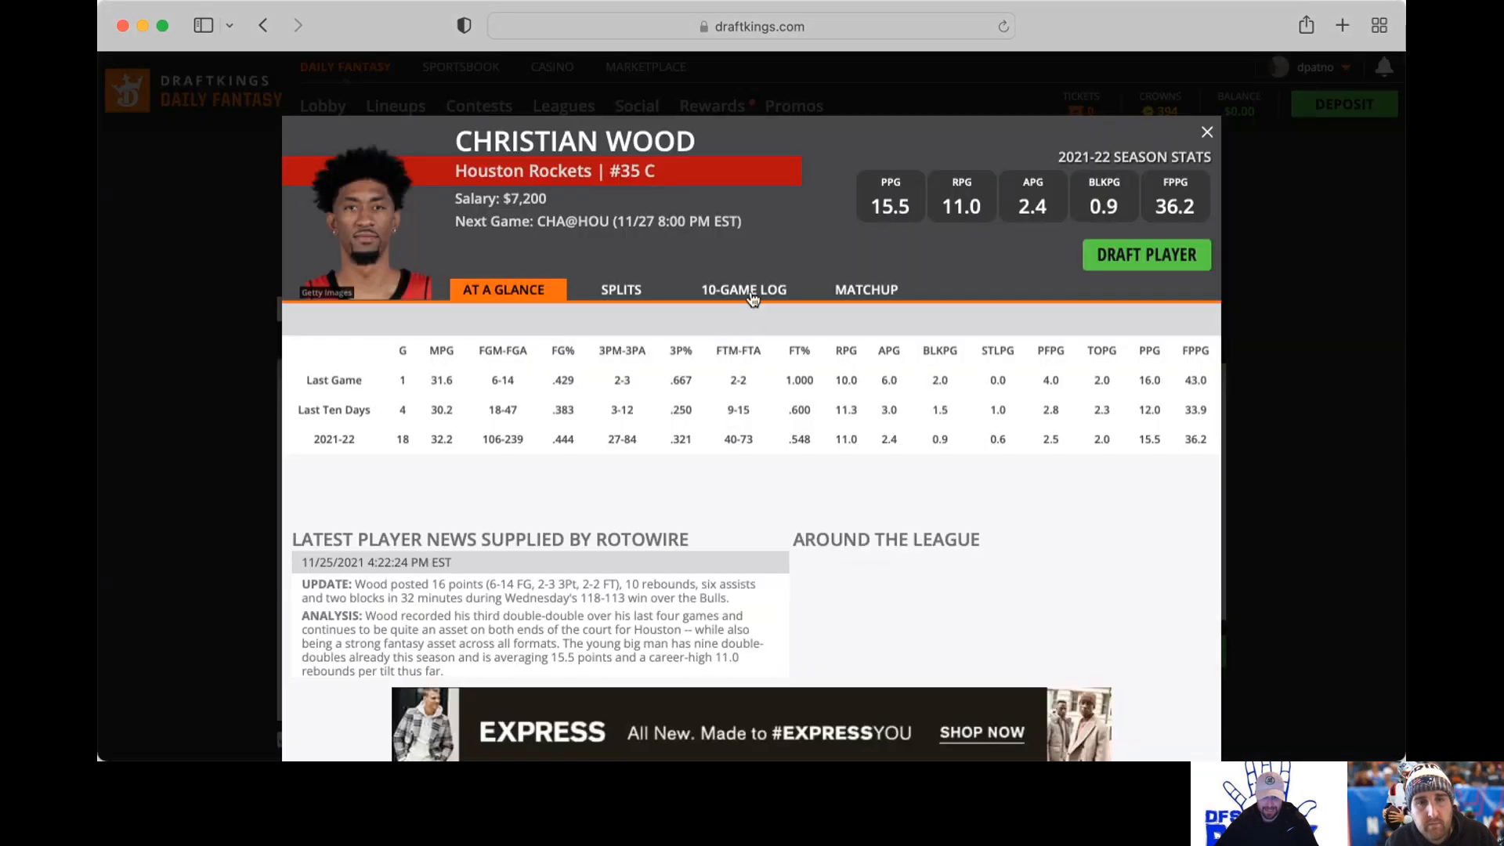
{"action": "left_click", "coordinate": [744, 289]}
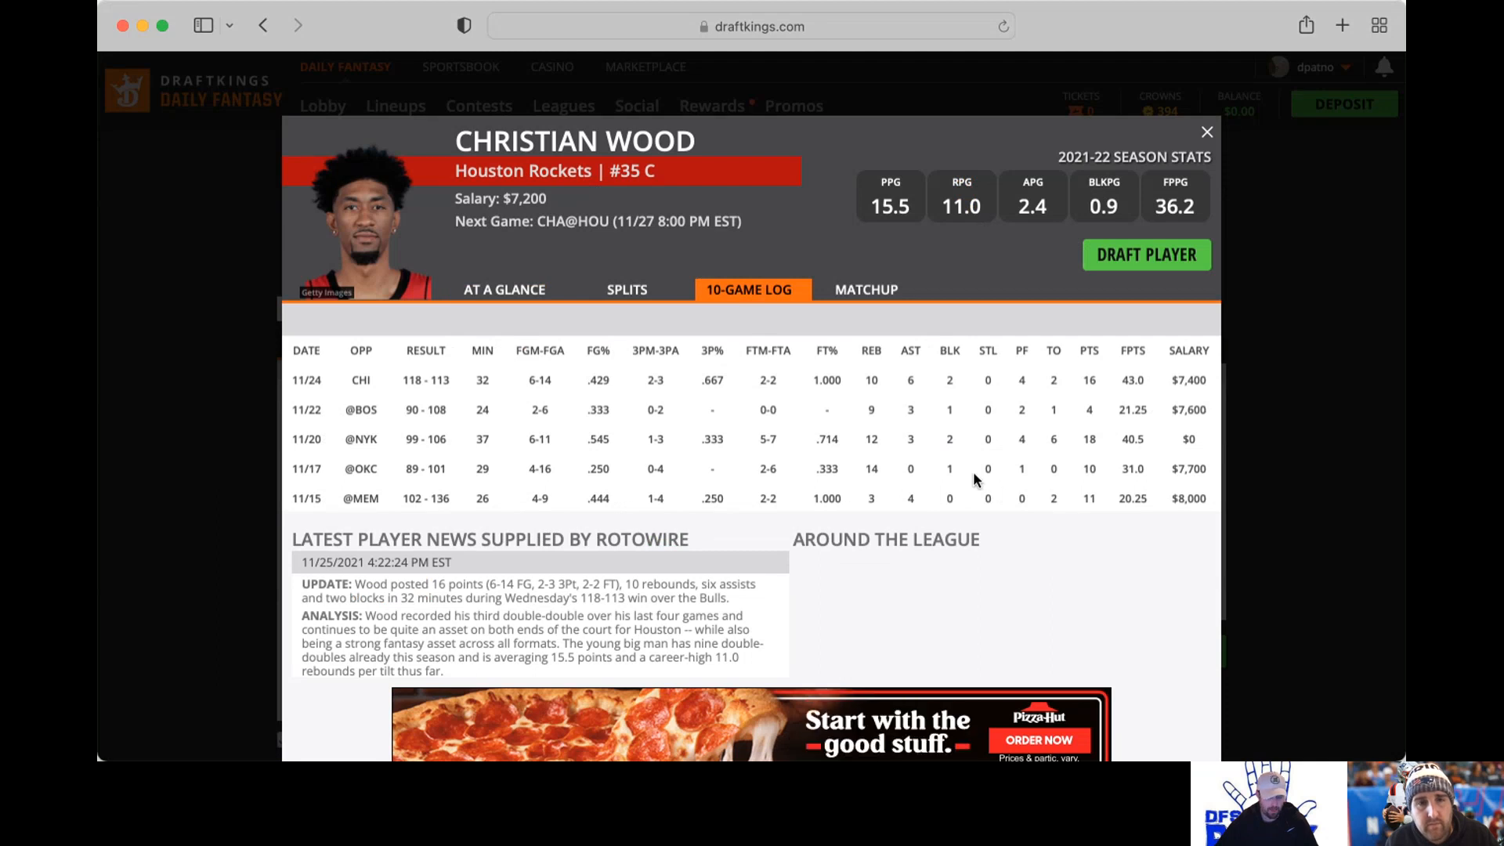
{"action": "scroll", "coordinate": [974, 472], "scroll_direction": "down", "scroll_amount": 1}
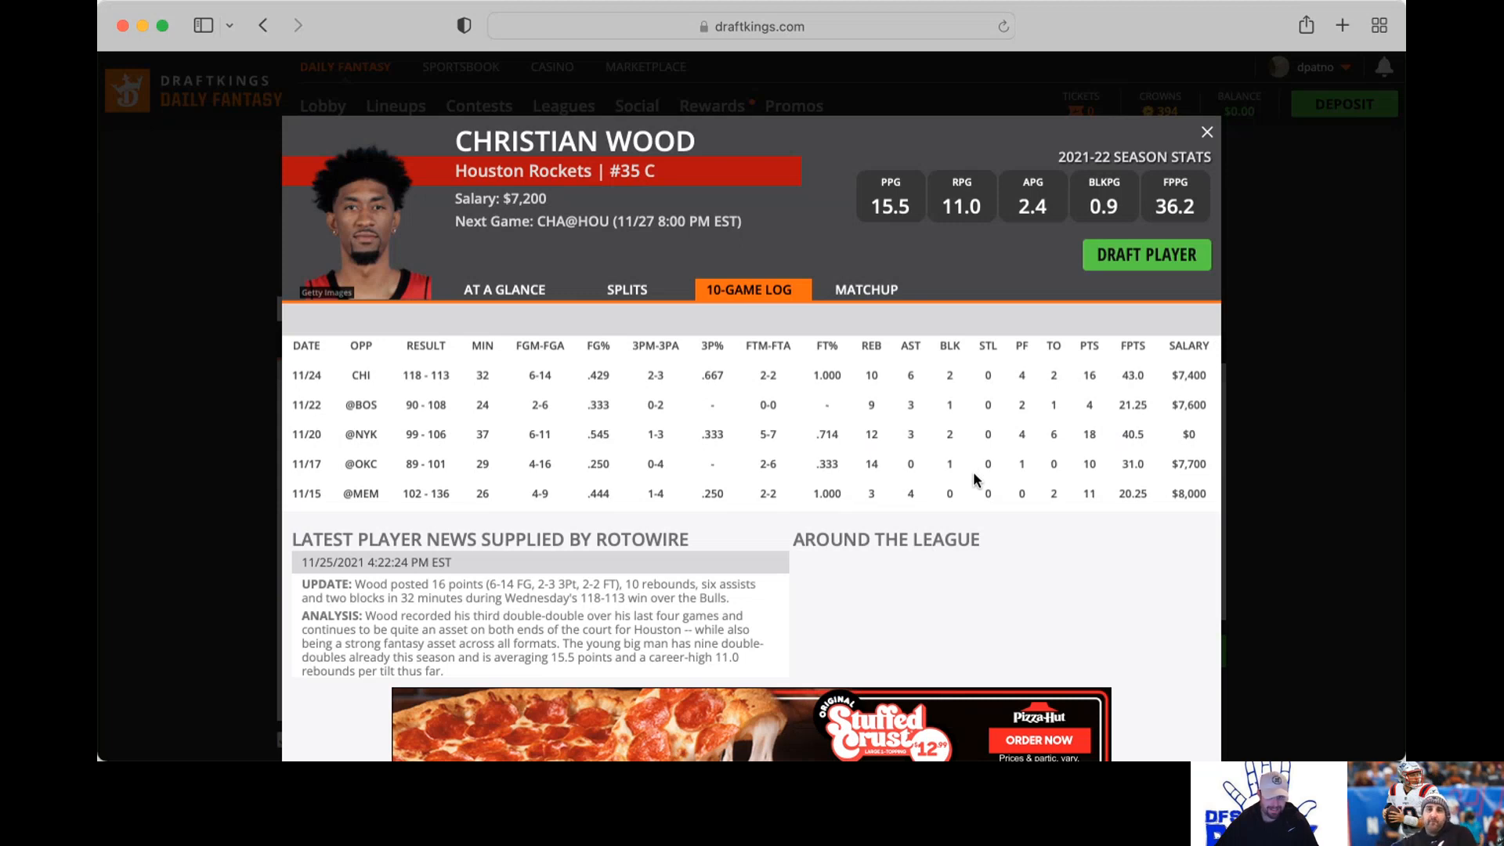
{"action": "left_click", "coordinate": [1210, 135]}
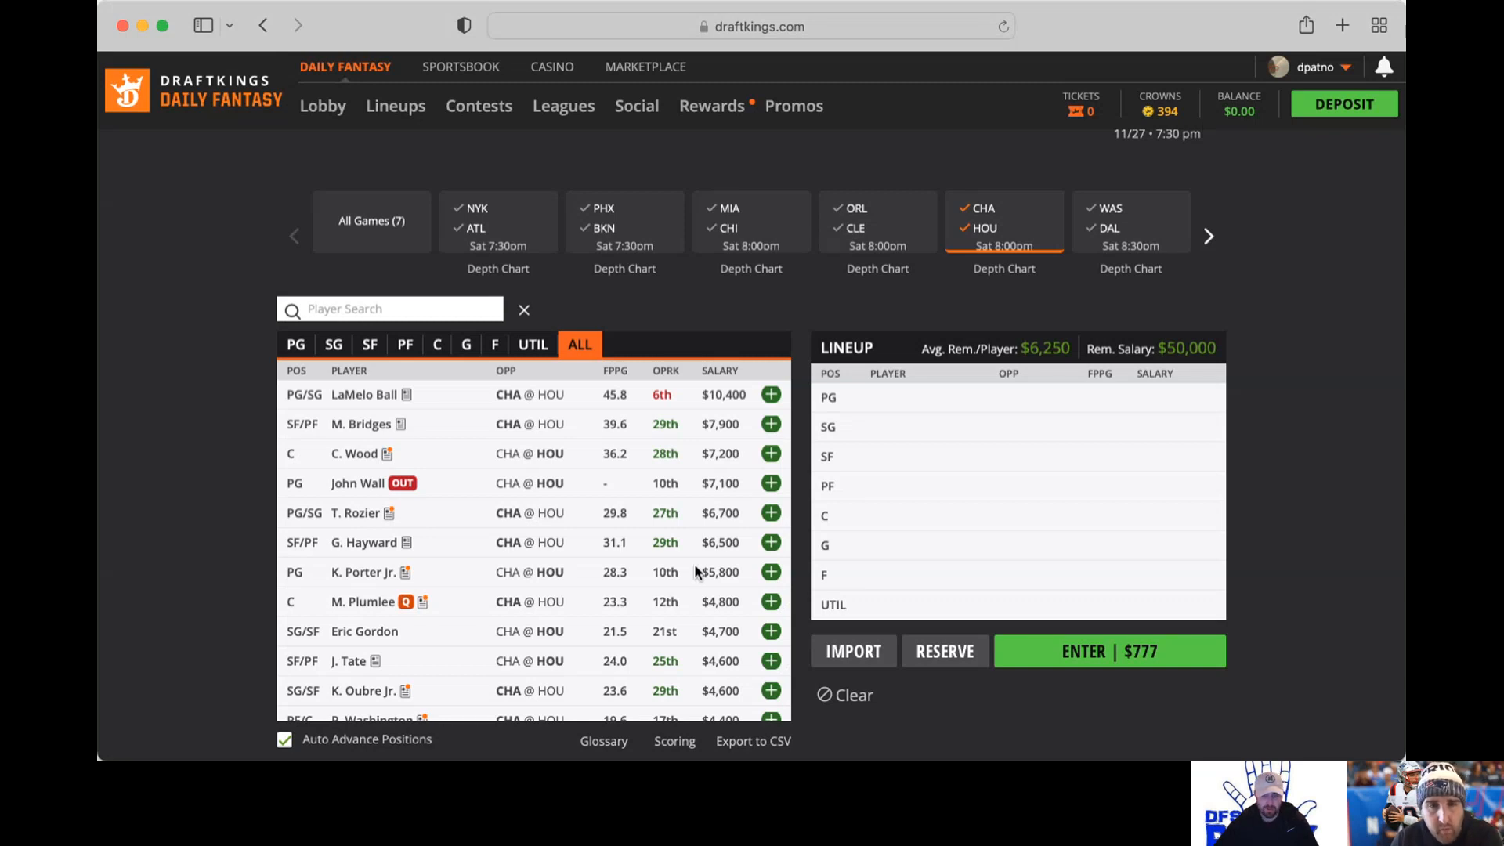
Step: Review LaMelo Ball's and PJ Washington's recent game logs, closing each card
{"action": "left_click", "coordinate": [407, 395]}
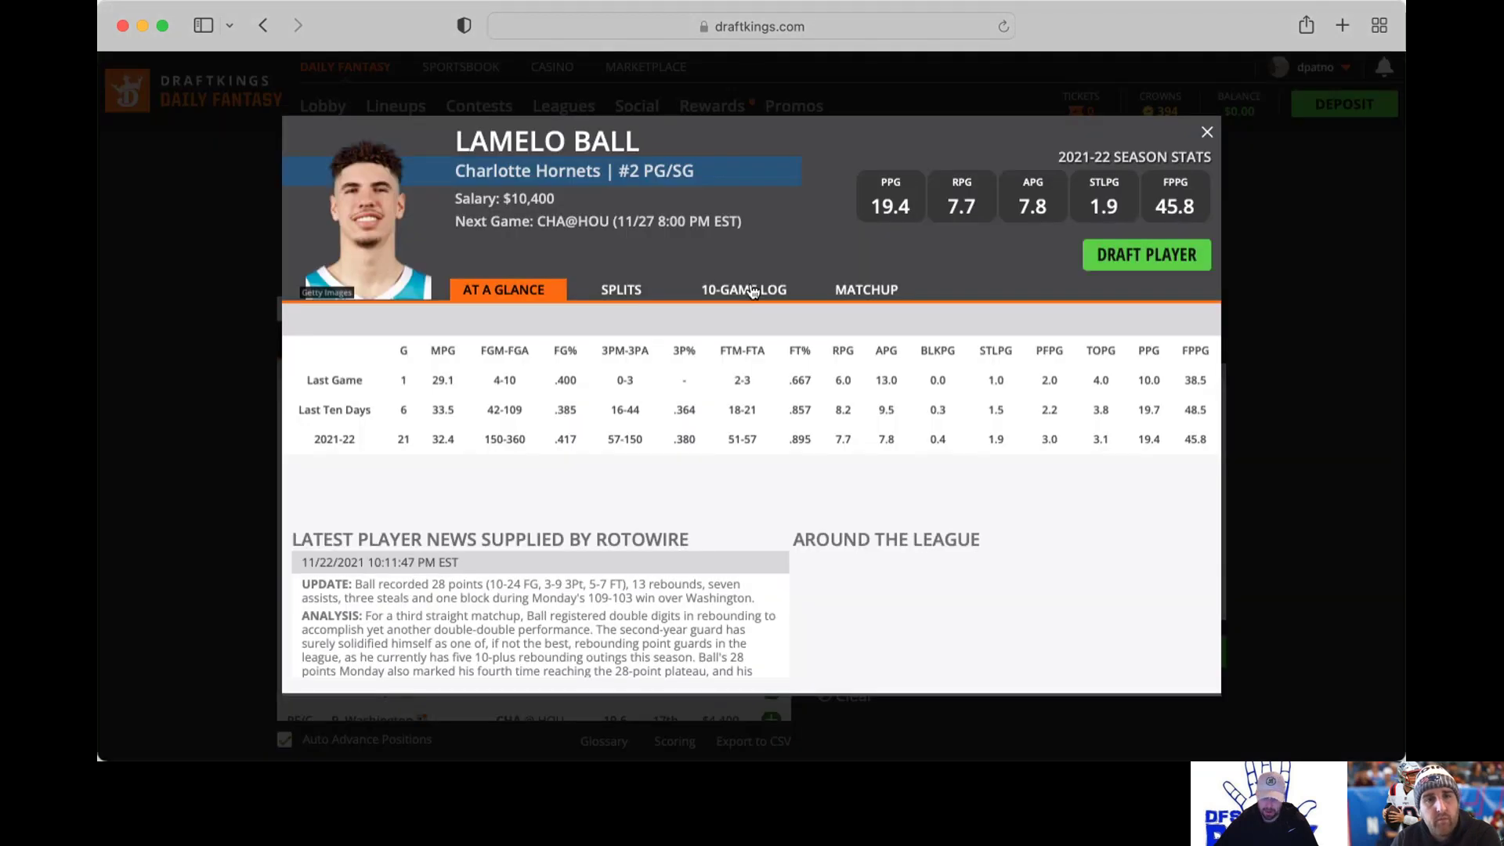
{"action": "left_click", "coordinate": [749, 290]}
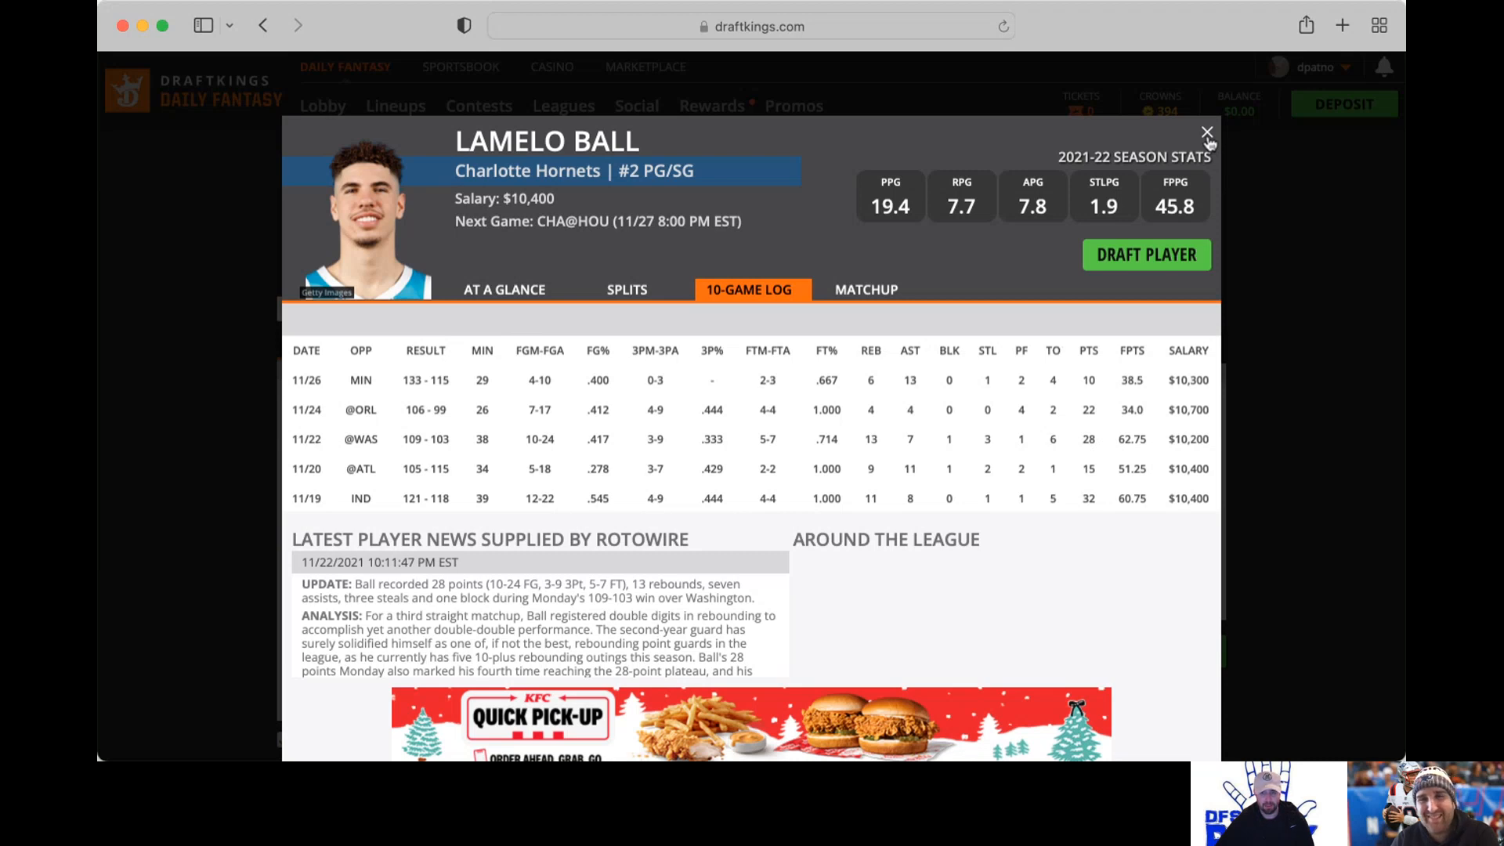
{"action": "left_click", "coordinate": [1209, 134]}
{"action": "scroll", "coordinate": [459, 564], "scroll_direction": "down", "scroll_amount": 3}
{"action": "scroll", "coordinate": [437, 601], "scroll_direction": "down", "scroll_amount": 2}
{"action": "left_click", "coordinate": [422, 602]}
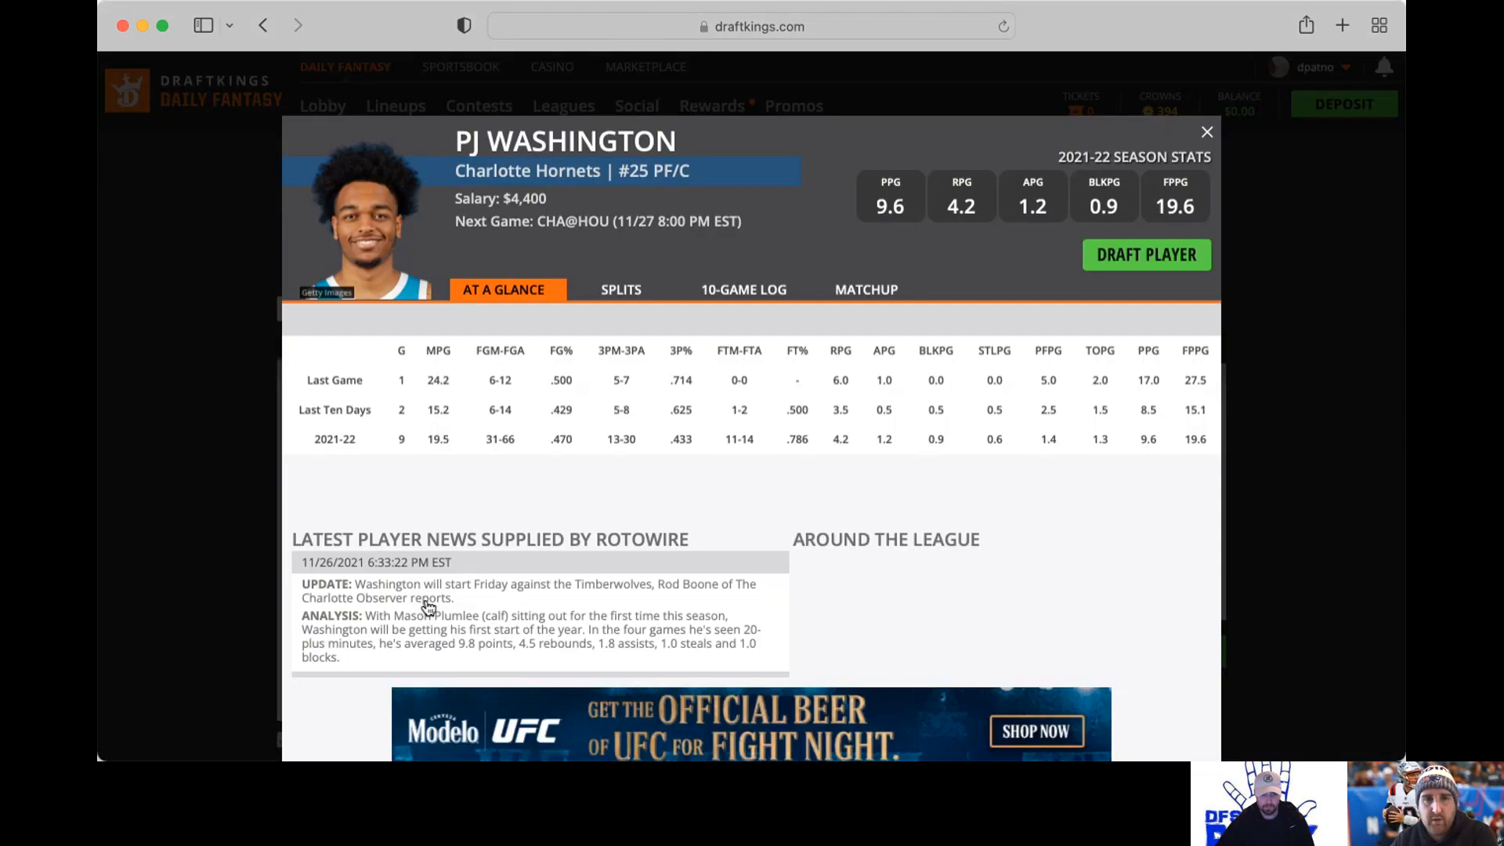
{"action": "left_click", "coordinate": [744, 289]}
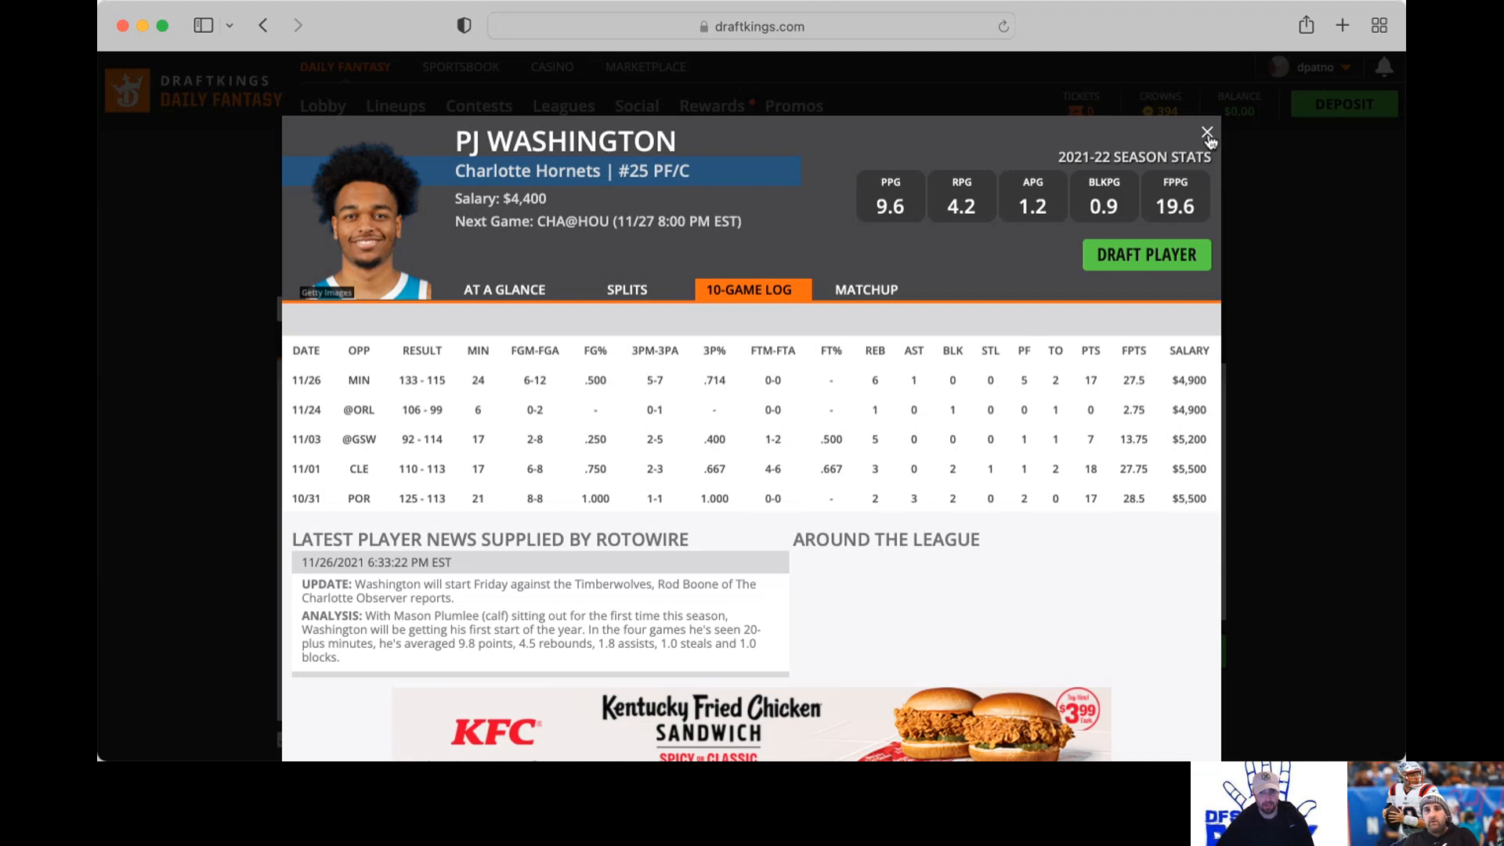
{"action": "left_click", "coordinate": [1209, 134]}
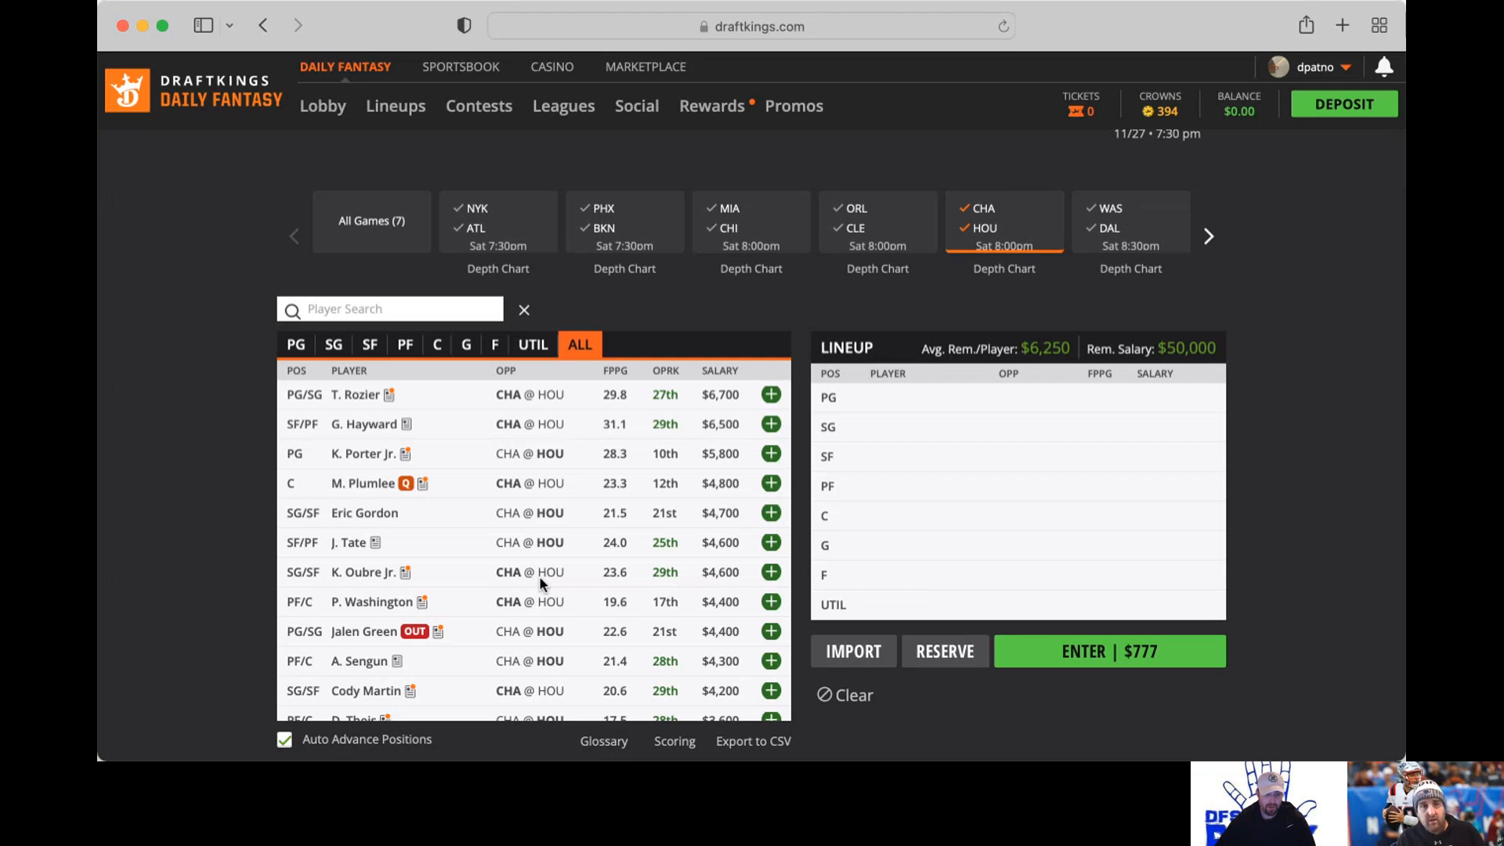
{"action": "scroll", "coordinate": [540, 576], "scroll_direction": "up", "scroll_amount": 5}
{"action": "scroll", "coordinate": [539, 576], "scroll_direction": "up", "scroll_amount": 3}
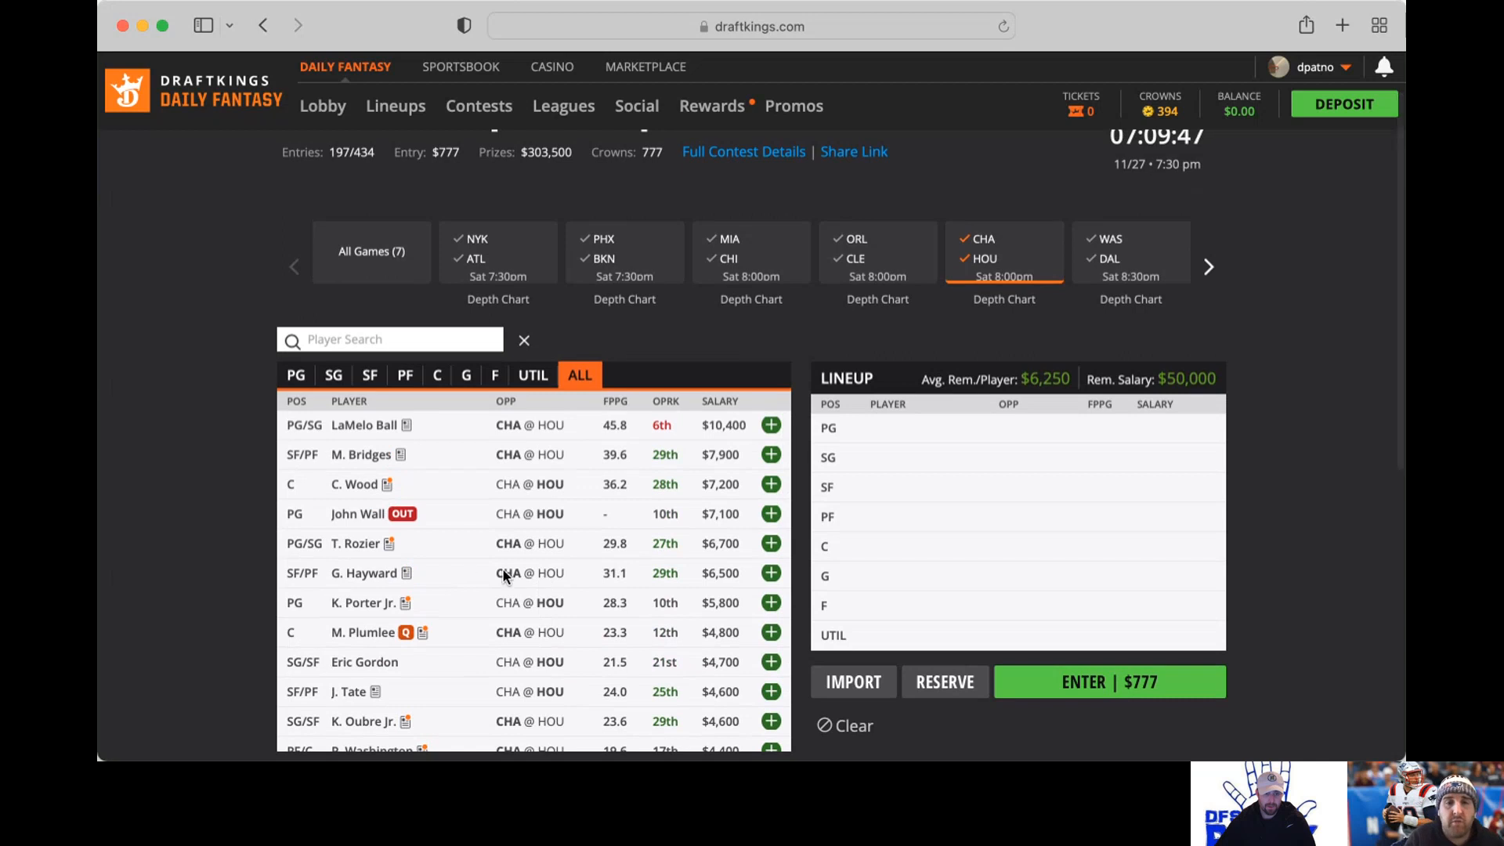
{"action": "left_click", "coordinate": [409, 575]}
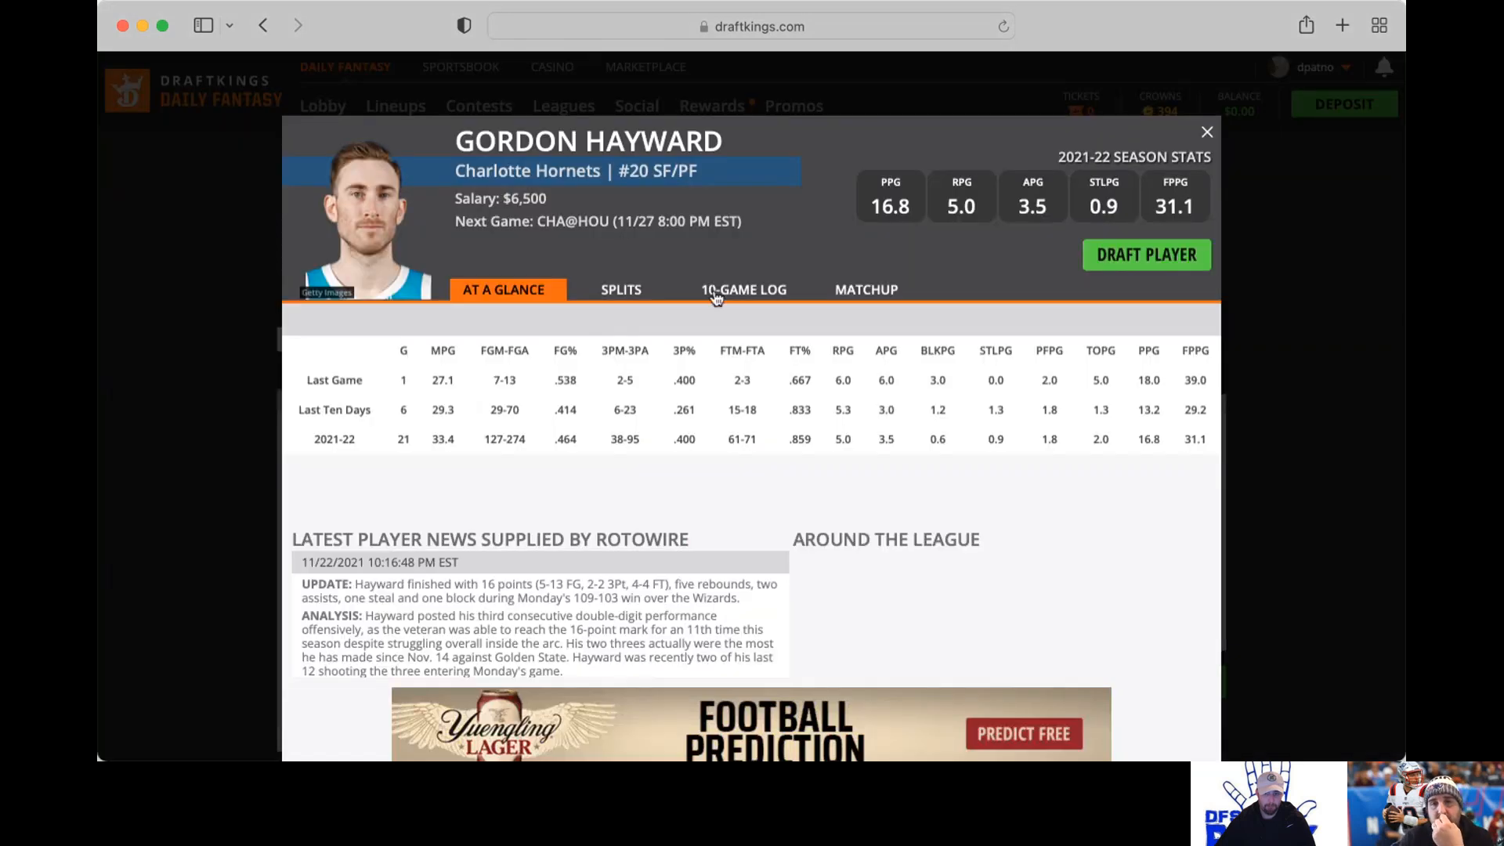
{"action": "left_click", "coordinate": [717, 291]}
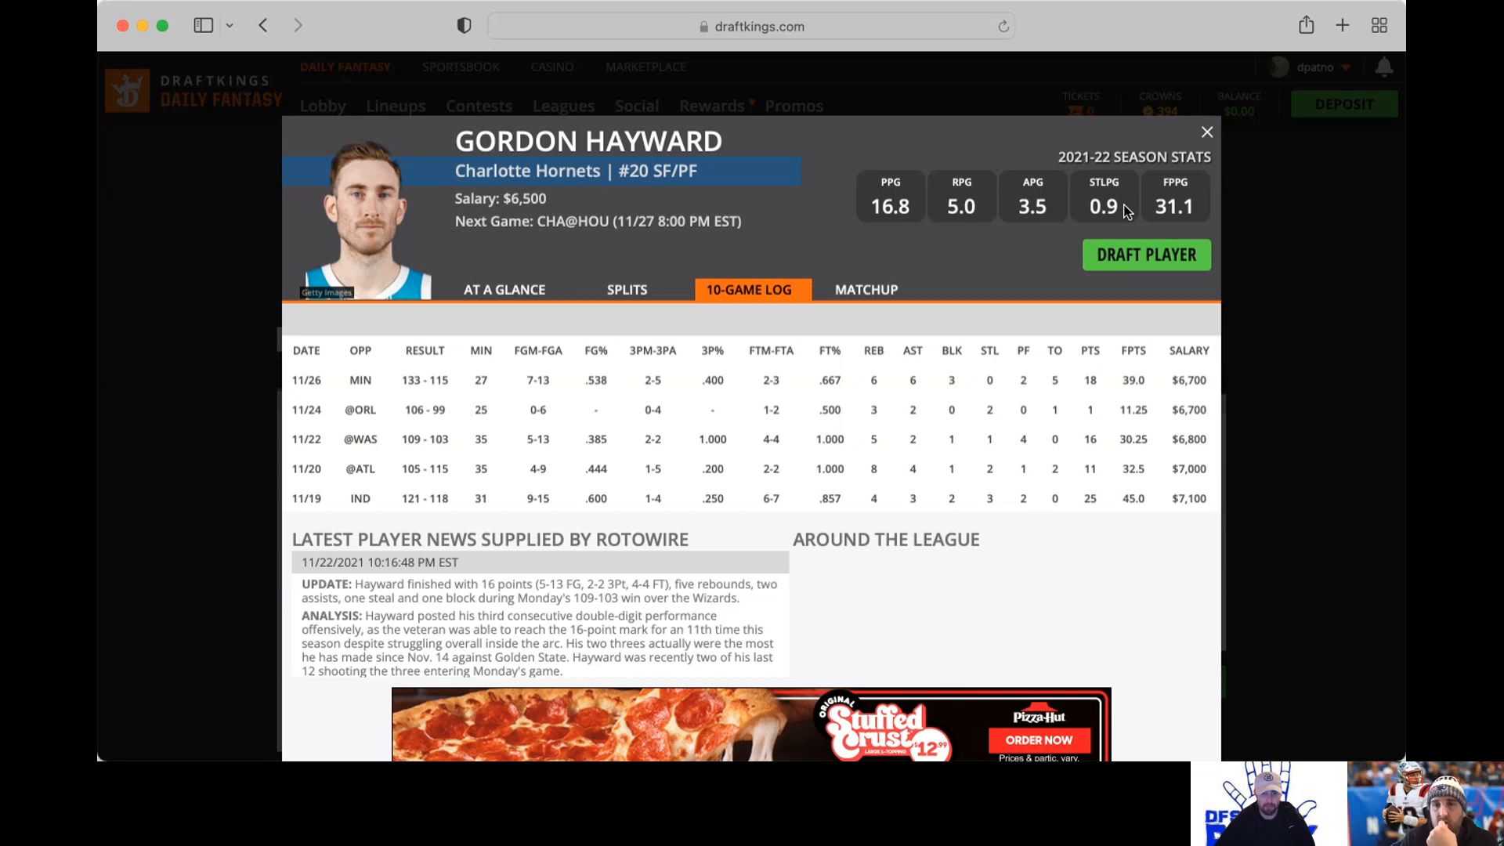
{"action": "left_click", "coordinate": [1207, 133]}
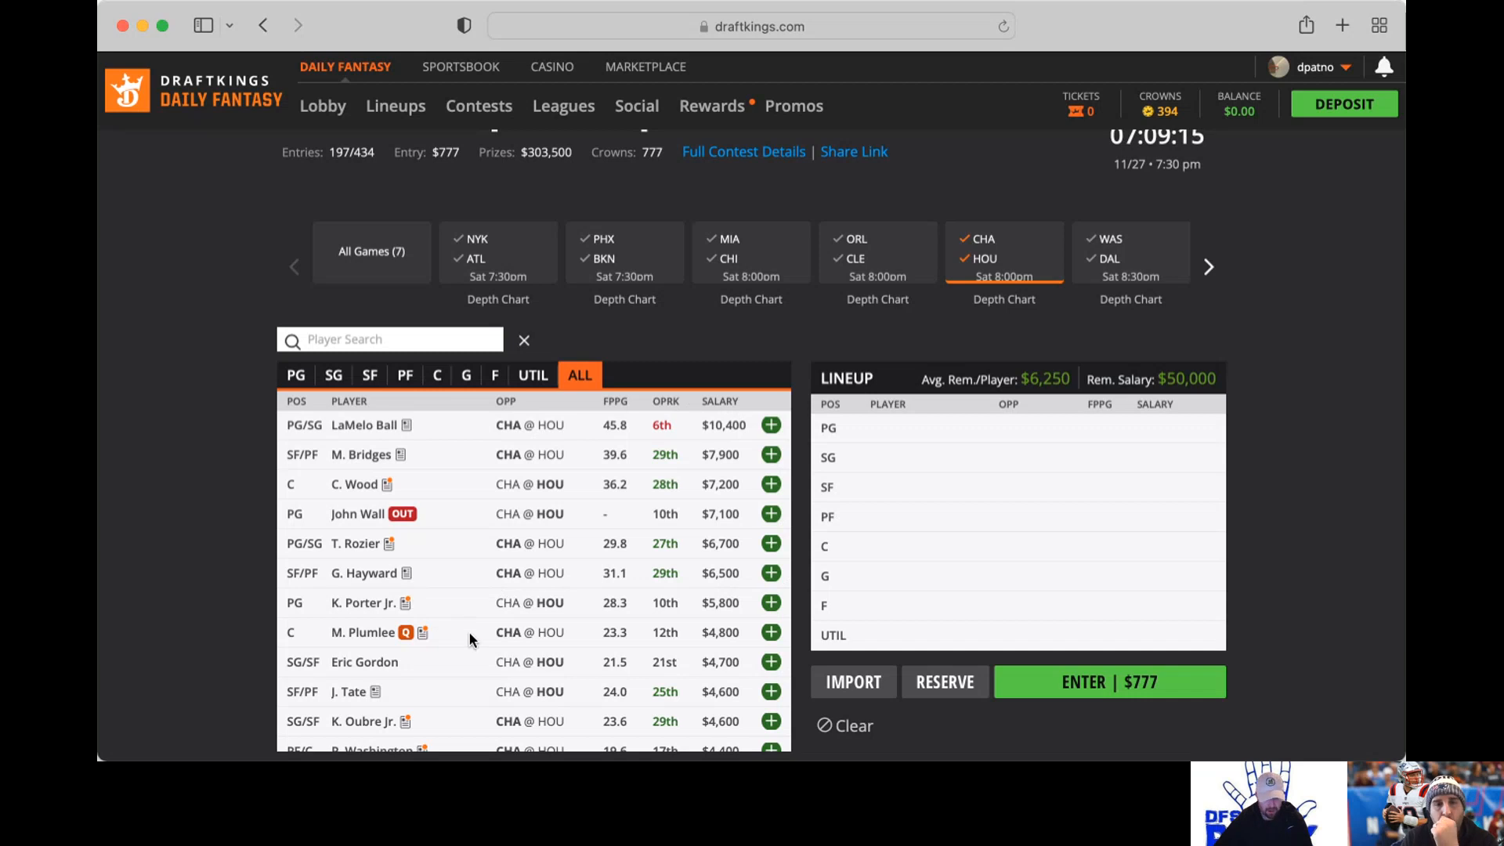
{"action": "scroll", "coordinate": [470, 637], "scroll_direction": "down", "scroll_amount": 1}
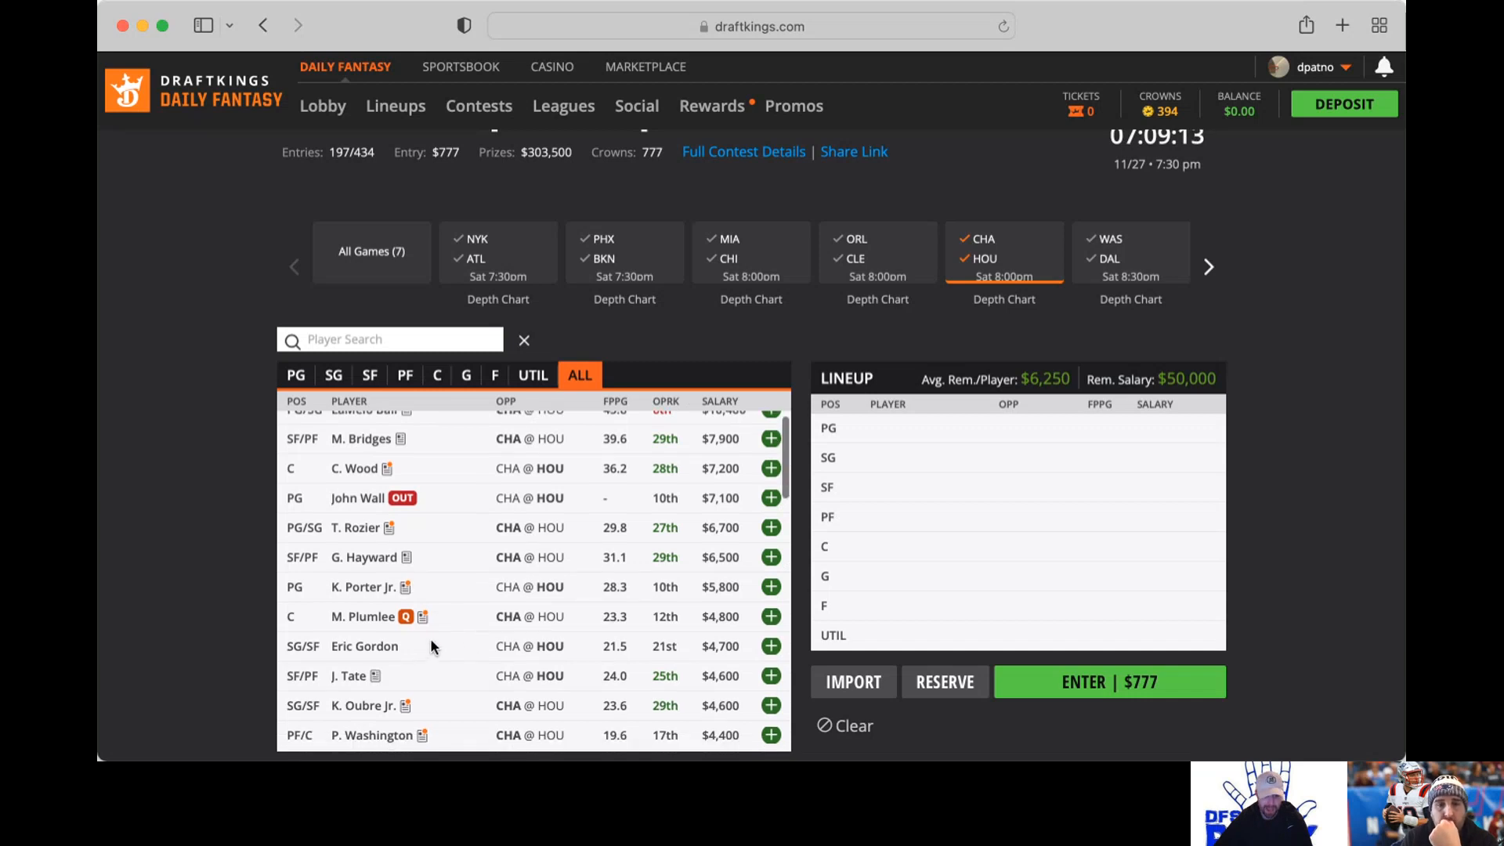
{"action": "scroll", "coordinate": [434, 646], "scroll_direction": "down", "scroll_amount": 2}
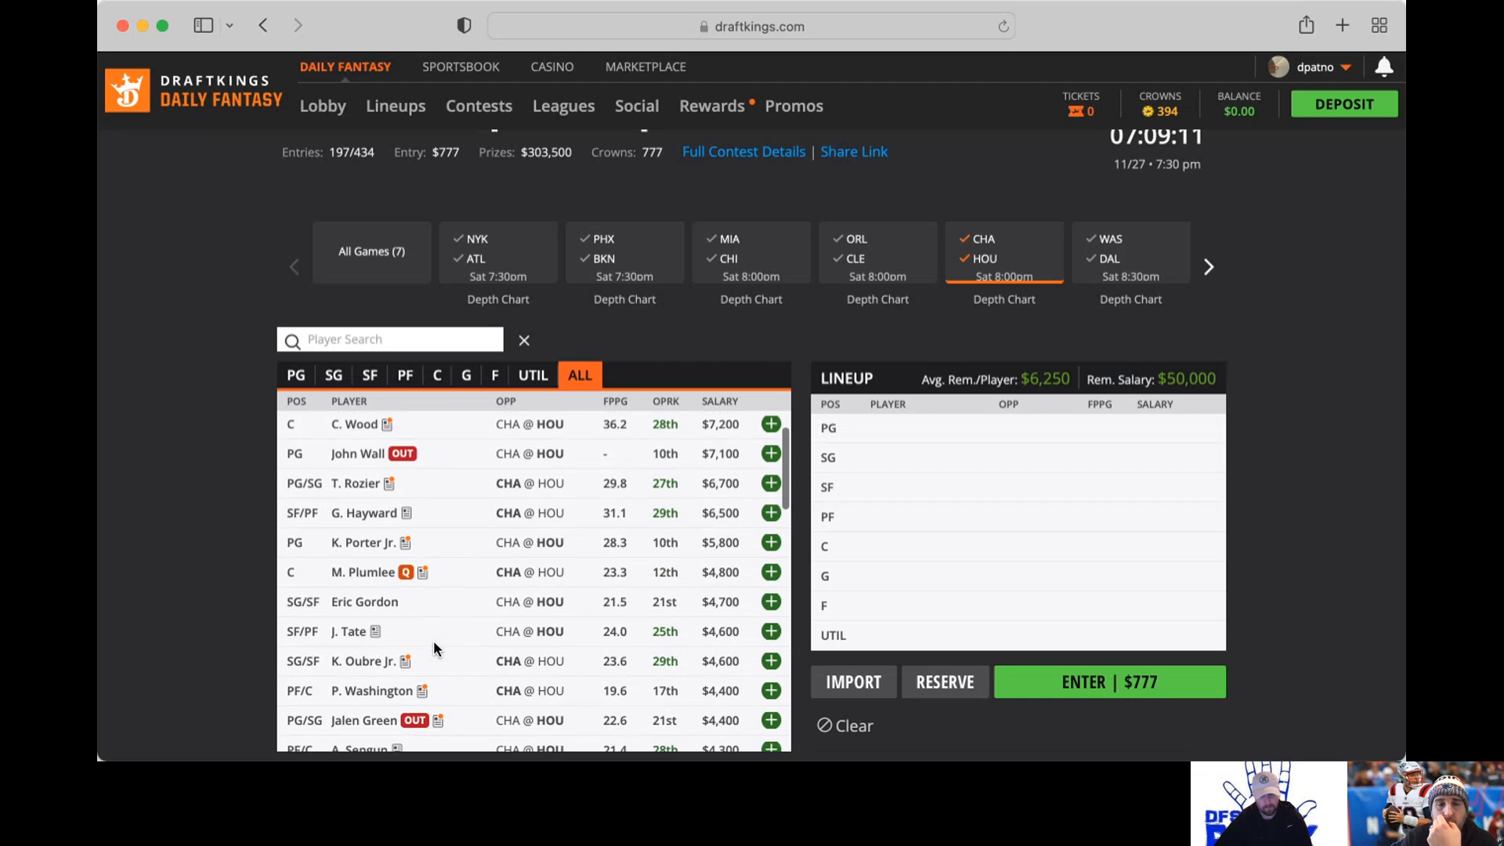
{"action": "scroll", "coordinate": [434, 646], "scroll_direction": "down", "scroll_amount": 2}
{"action": "scroll", "coordinate": [434, 647], "scroll_direction": "down", "scroll_amount": 1}
{"action": "scroll", "coordinate": [434, 647], "scroll_direction": "down", "scroll_amount": 1}
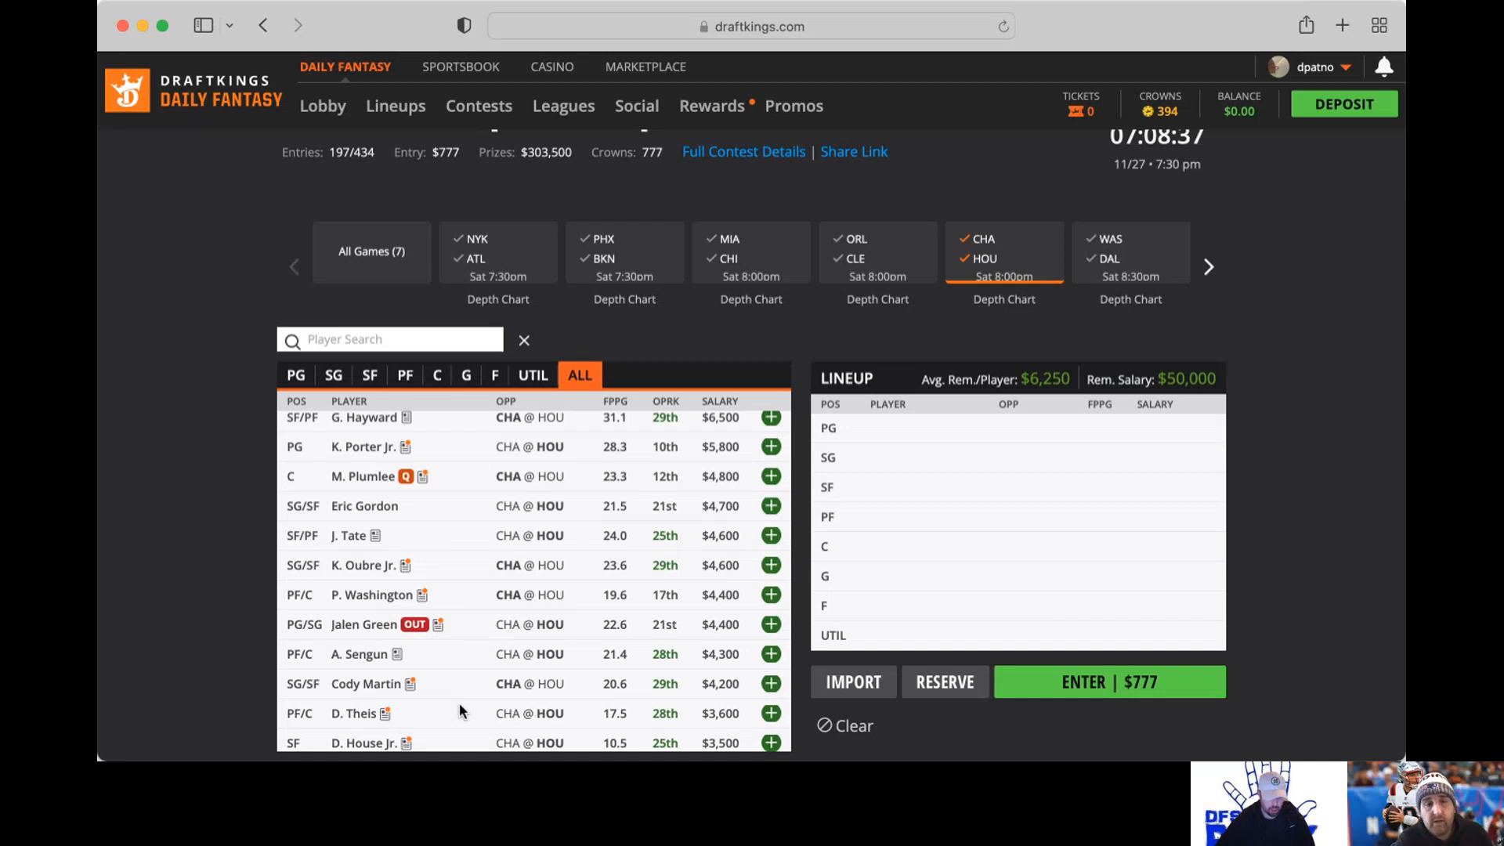
{"action": "left_click", "coordinate": [438, 625]}
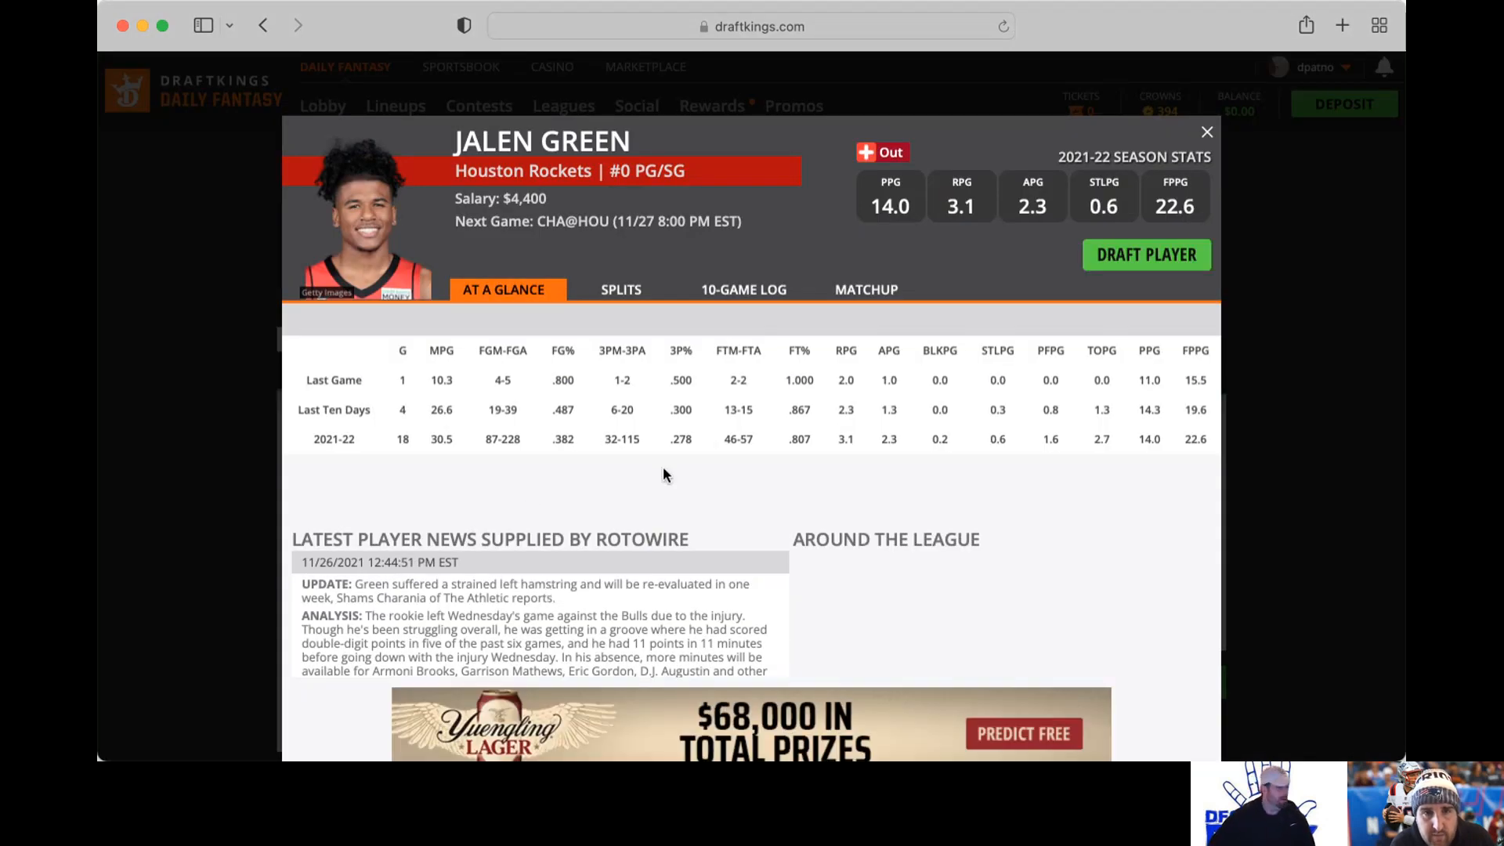
{"action": "left_click", "coordinate": [1206, 132]}
{"action": "scroll", "coordinate": [353, 495], "scroll_direction": "up", "scroll_amount": 1}
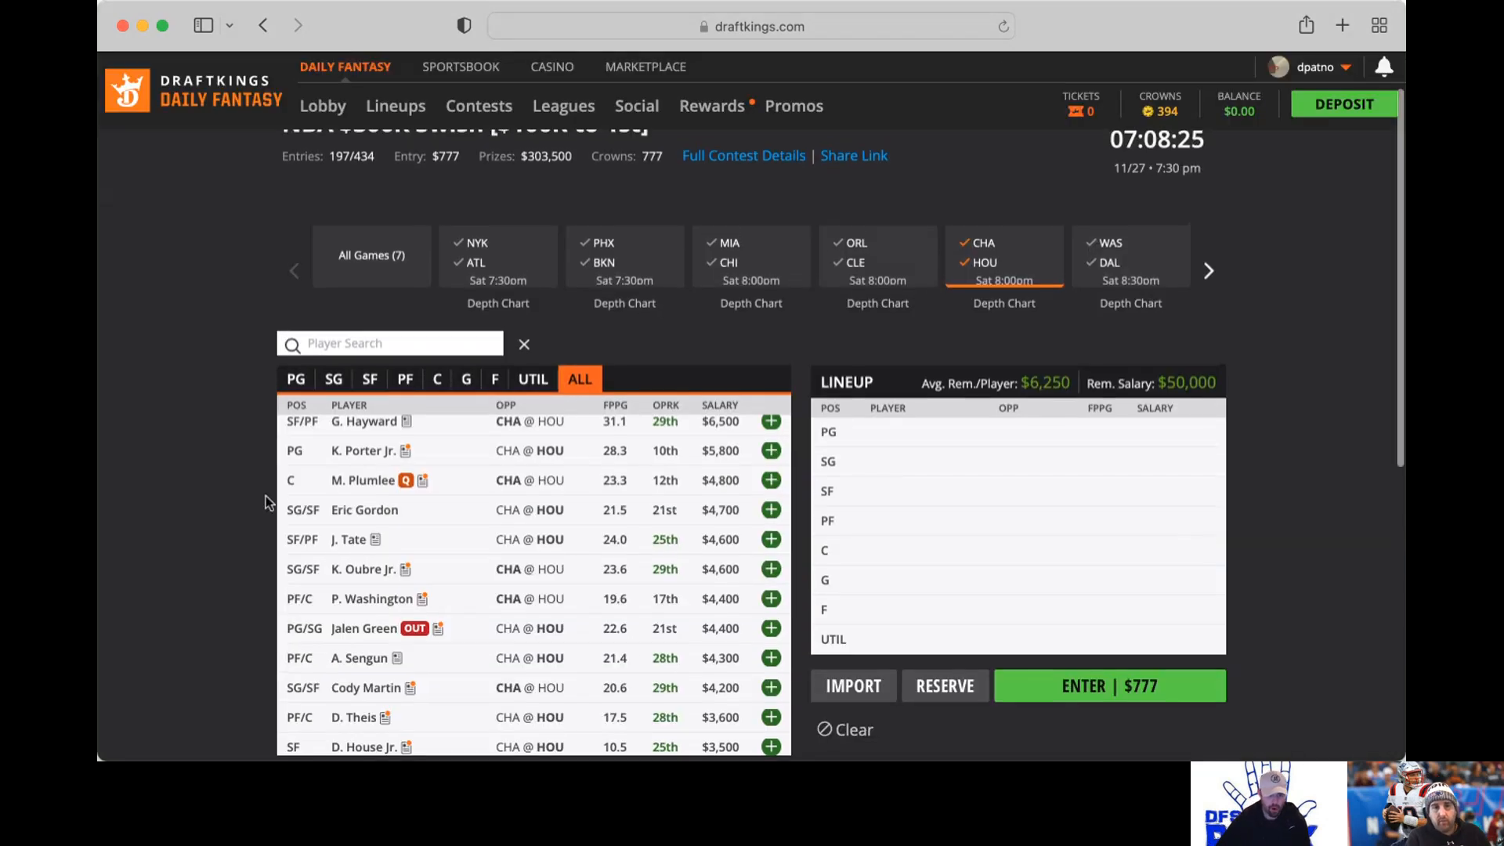
{"action": "scroll", "coordinate": [412, 512], "scroll_direction": "up", "scroll_amount": 1}
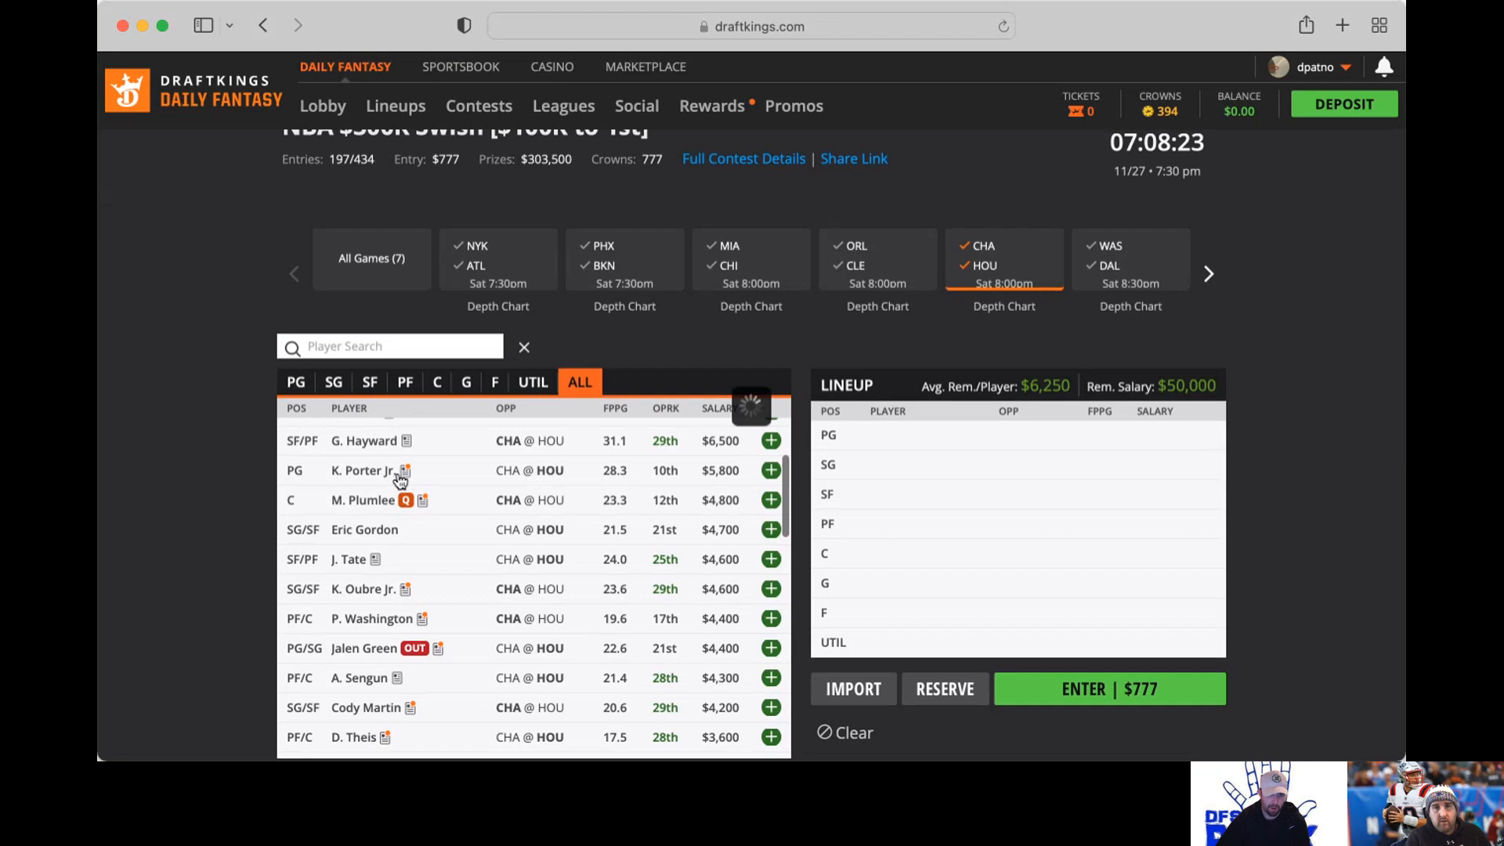
{"action": "left_click", "coordinate": [374, 469]}
{"action": "left_click", "coordinate": [732, 296]}
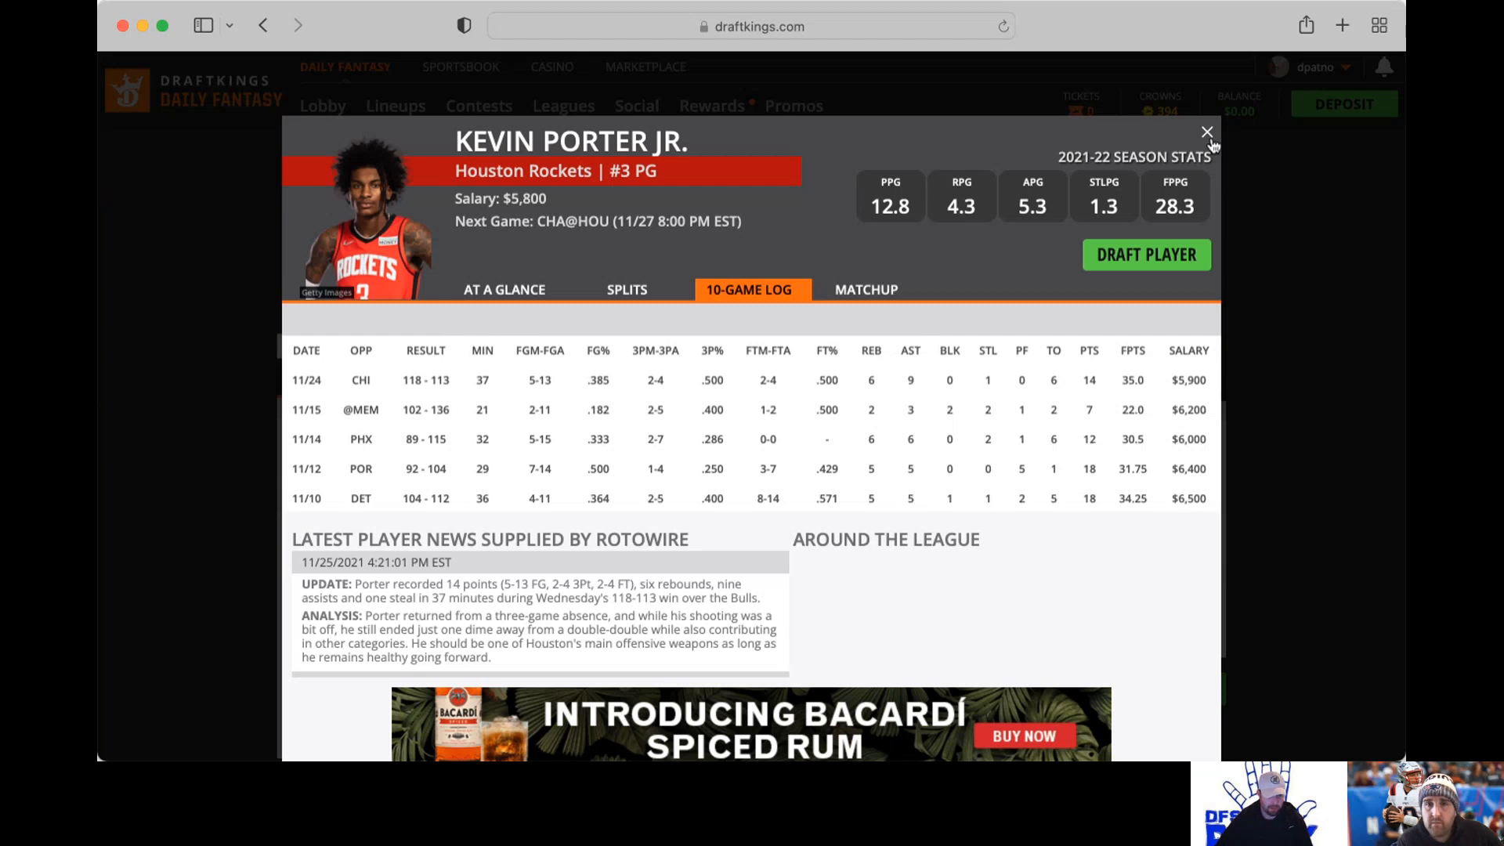
{"action": "left_click", "coordinate": [1209, 134]}
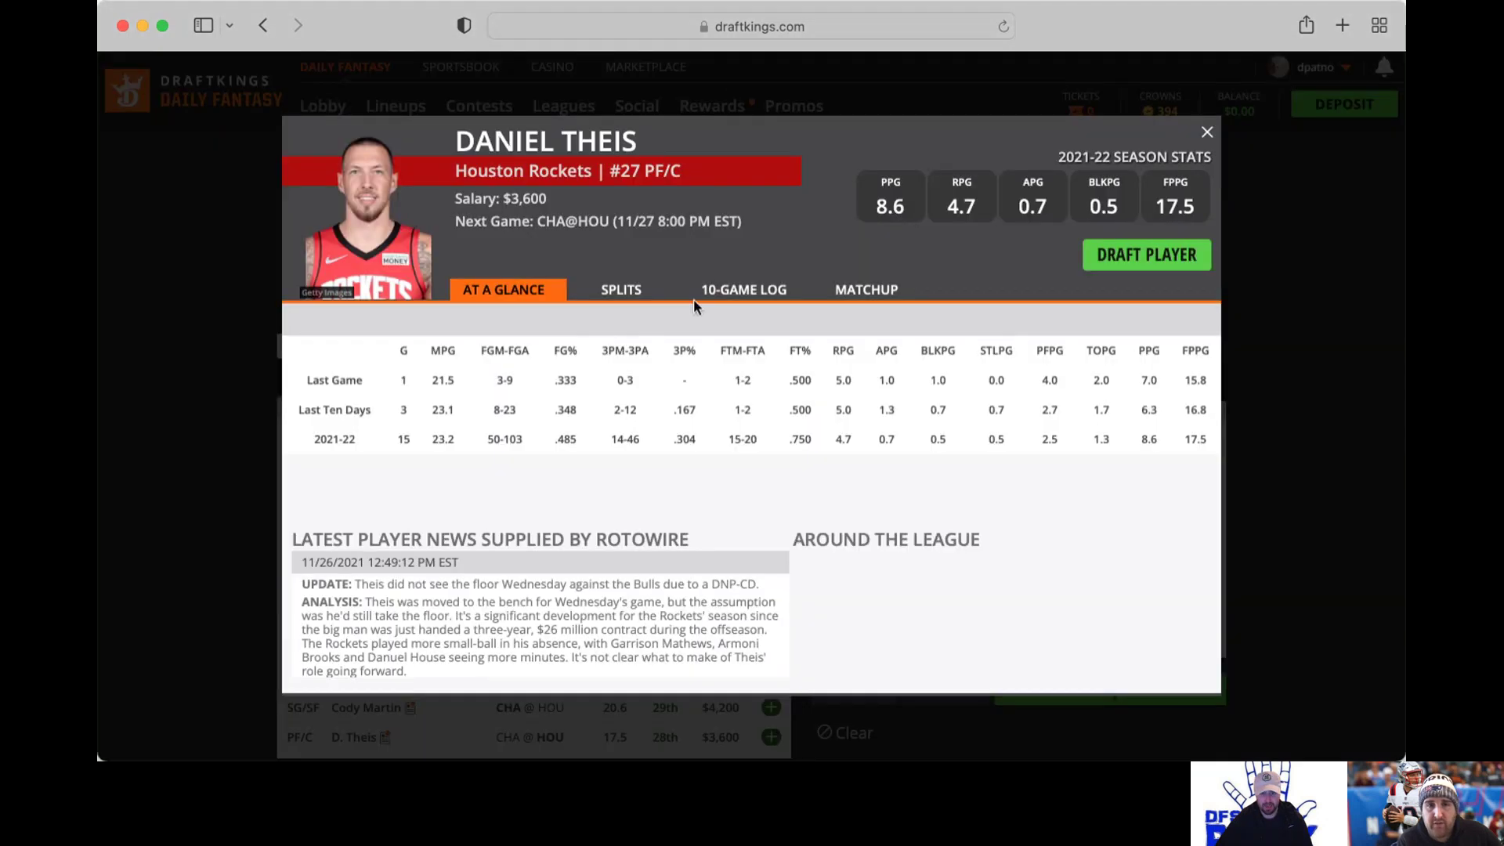
{"action": "left_click", "coordinate": [748, 289]}
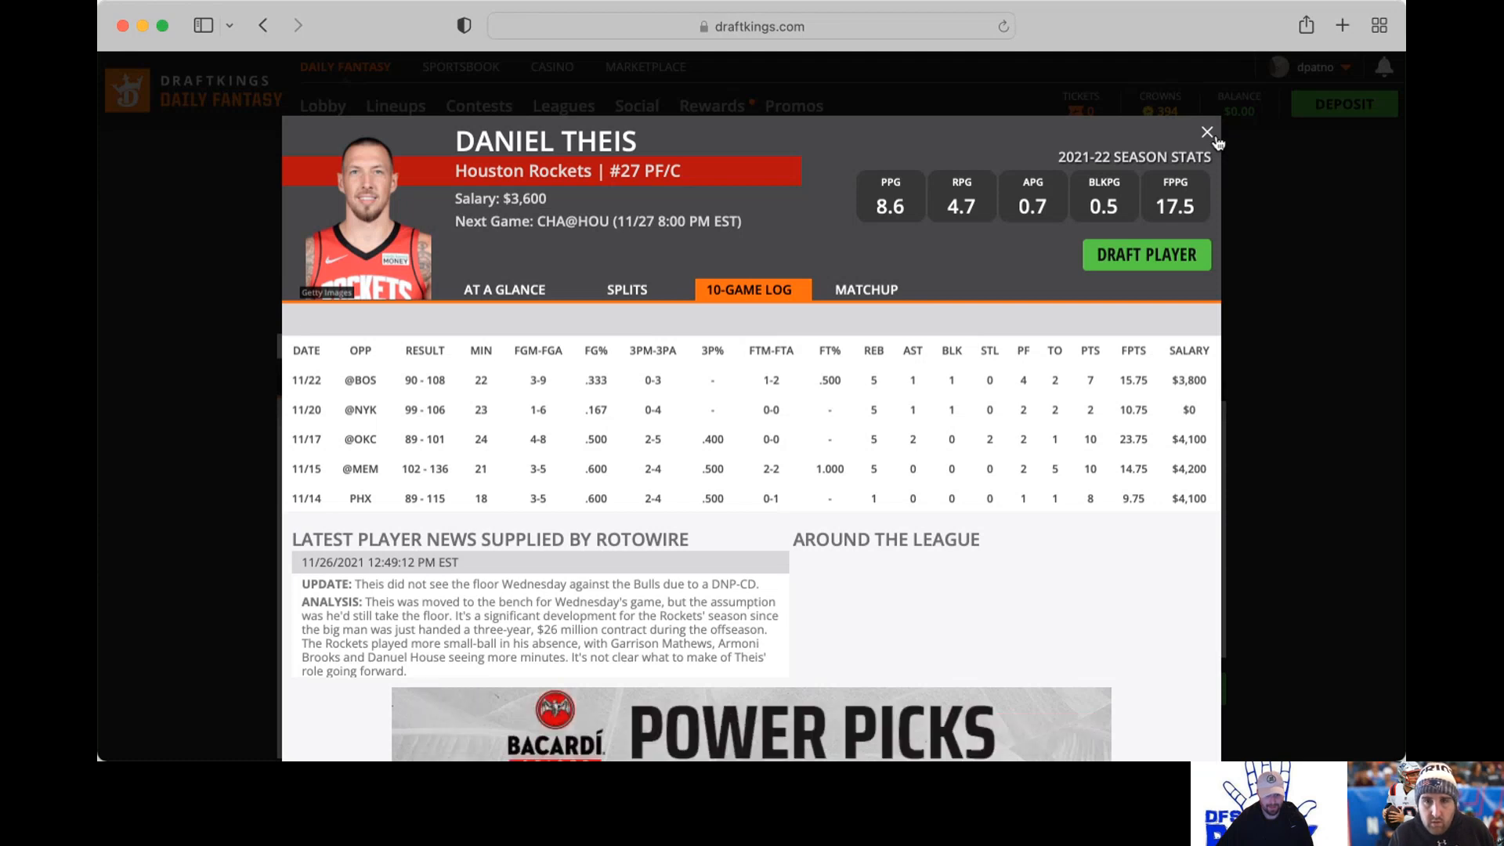
{"action": "left_click", "coordinate": [1209, 133]}
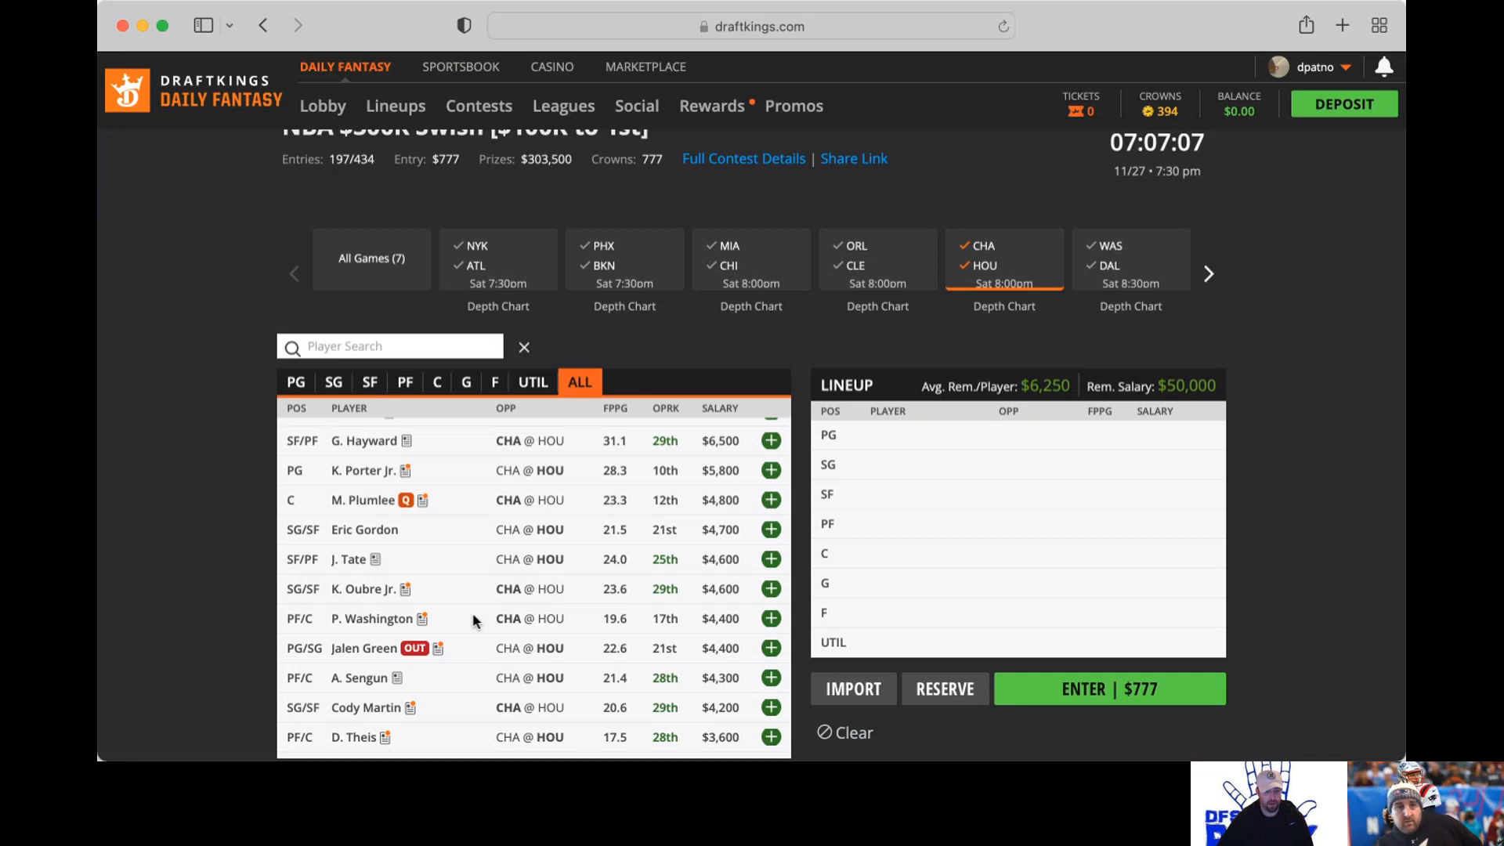
{"action": "scroll", "coordinate": [473, 620], "scroll_direction": "down", "scroll_amount": 3}
{"action": "scroll", "coordinate": [473, 619], "scroll_direction": "down", "scroll_amount": 4}
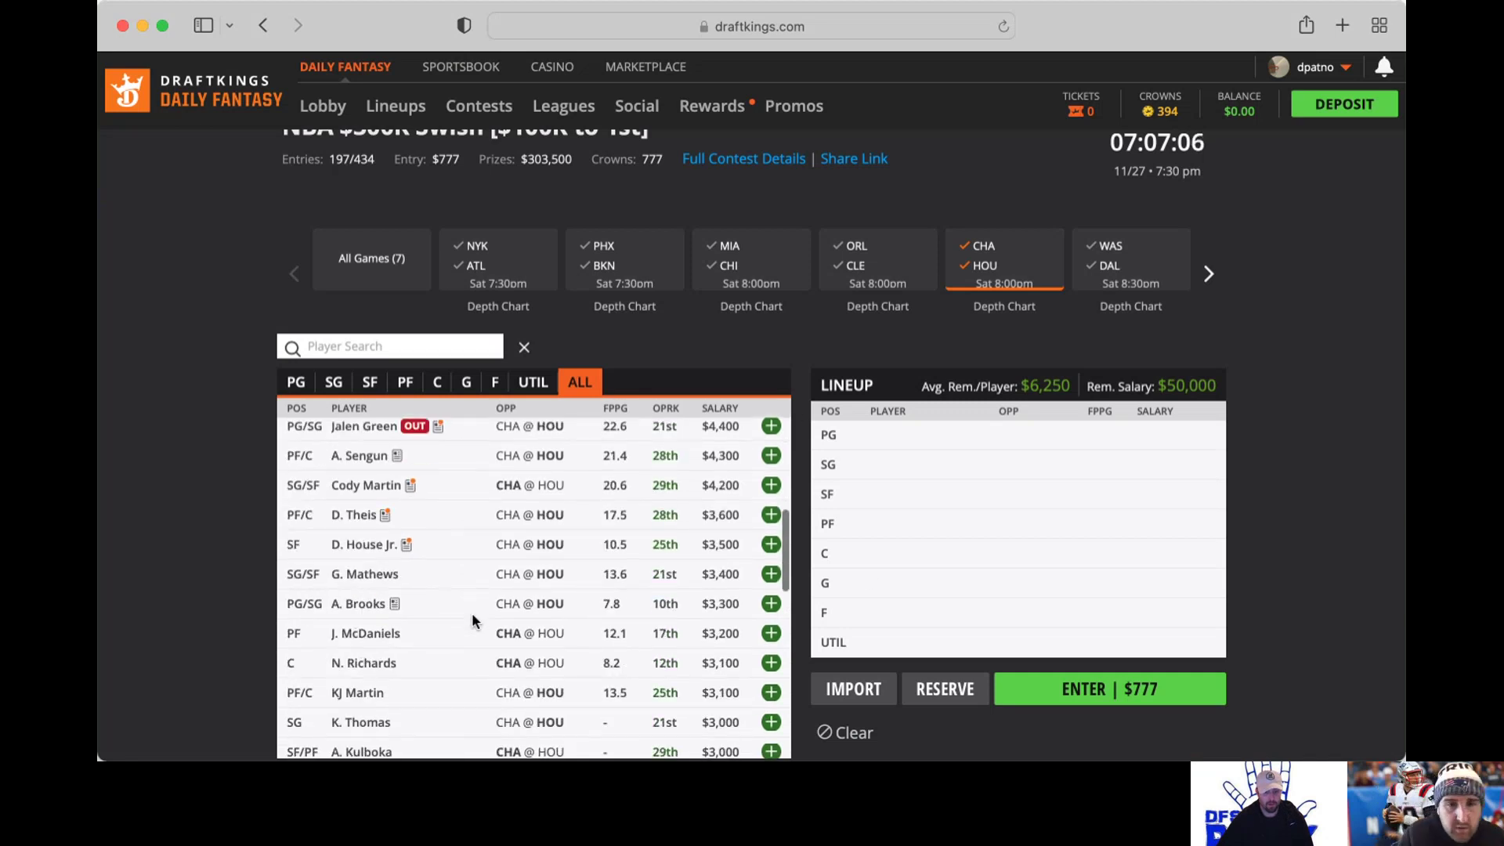
{"action": "left_click", "coordinate": [397, 604]}
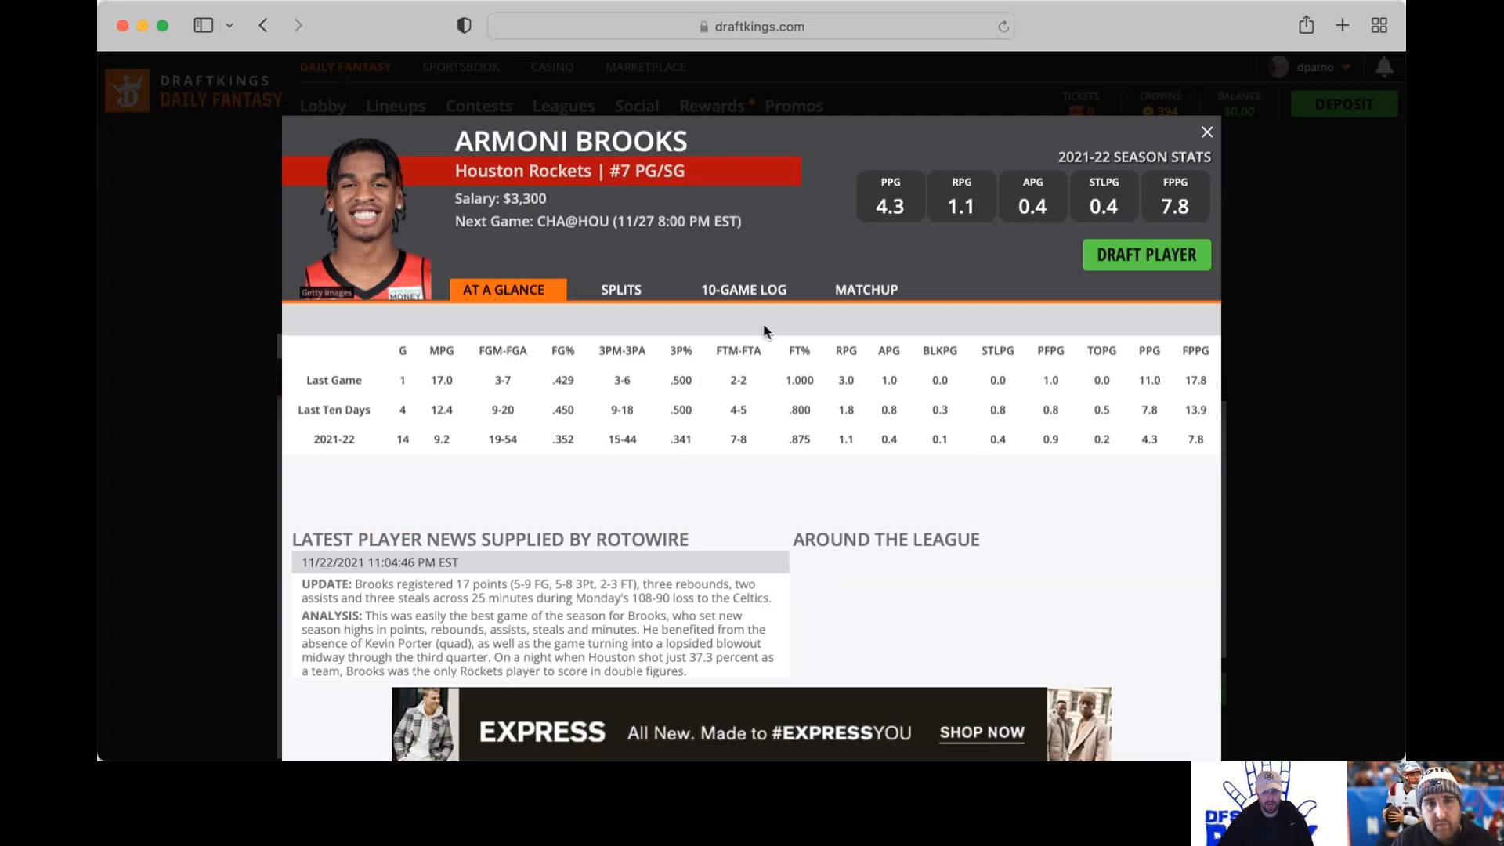
{"action": "left_click", "coordinate": [721, 296]}
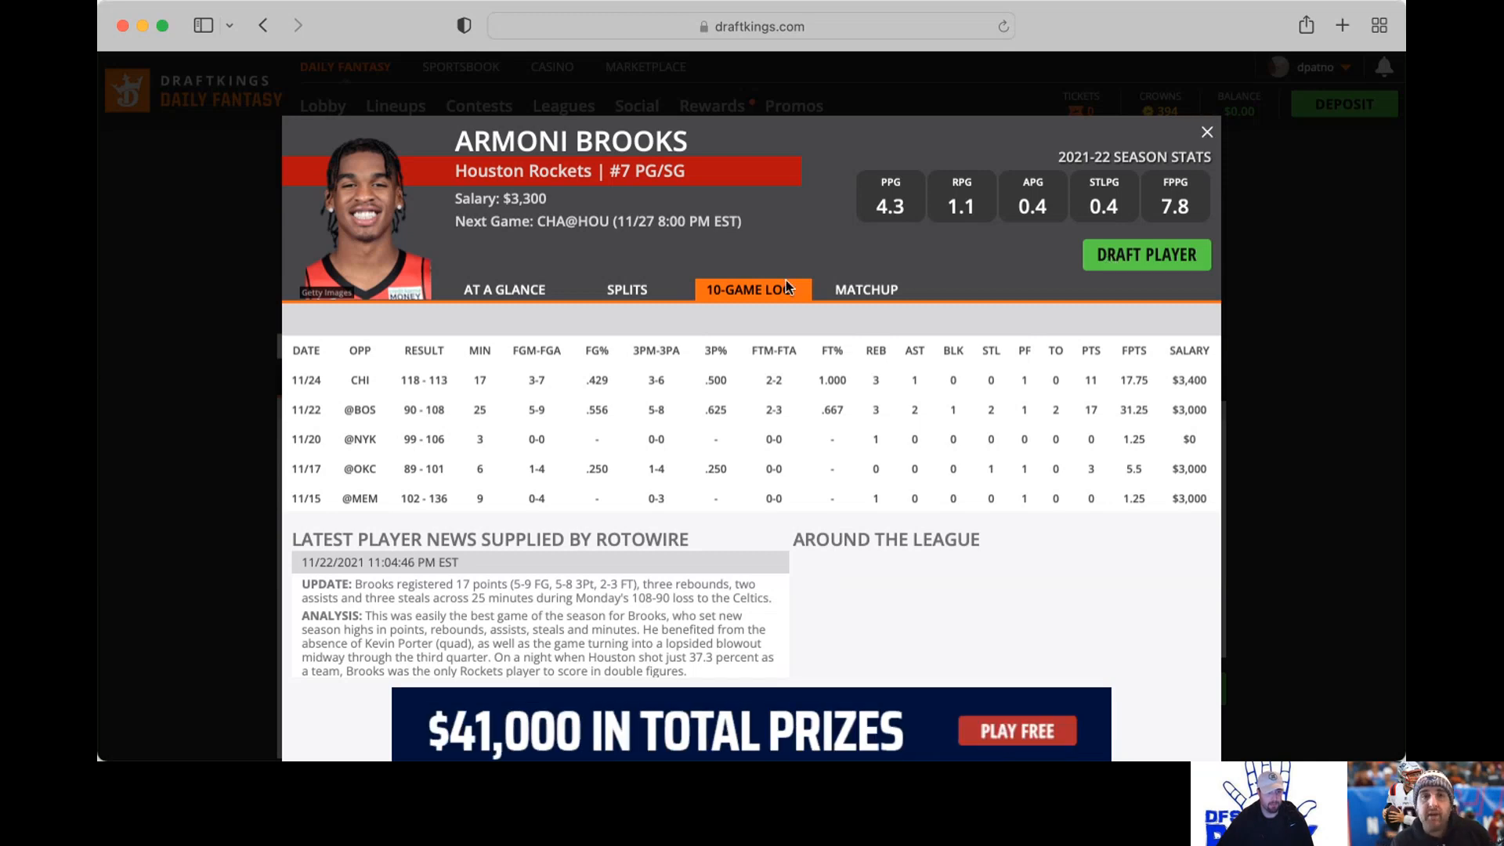
{"action": "left_click", "coordinate": [1206, 132]}
{"action": "scroll", "coordinate": [292, 579], "scroll_direction": "up", "scroll_amount": 5}
{"action": "scroll", "coordinate": [291, 578], "scroll_direction": "up", "scroll_amount": 5}
{"action": "scroll", "coordinate": [417, 669], "scroll_direction": "down", "scroll_amount": 3}
{"action": "scroll", "coordinate": [416, 669], "scroll_direction": "down", "scroll_amount": 2}
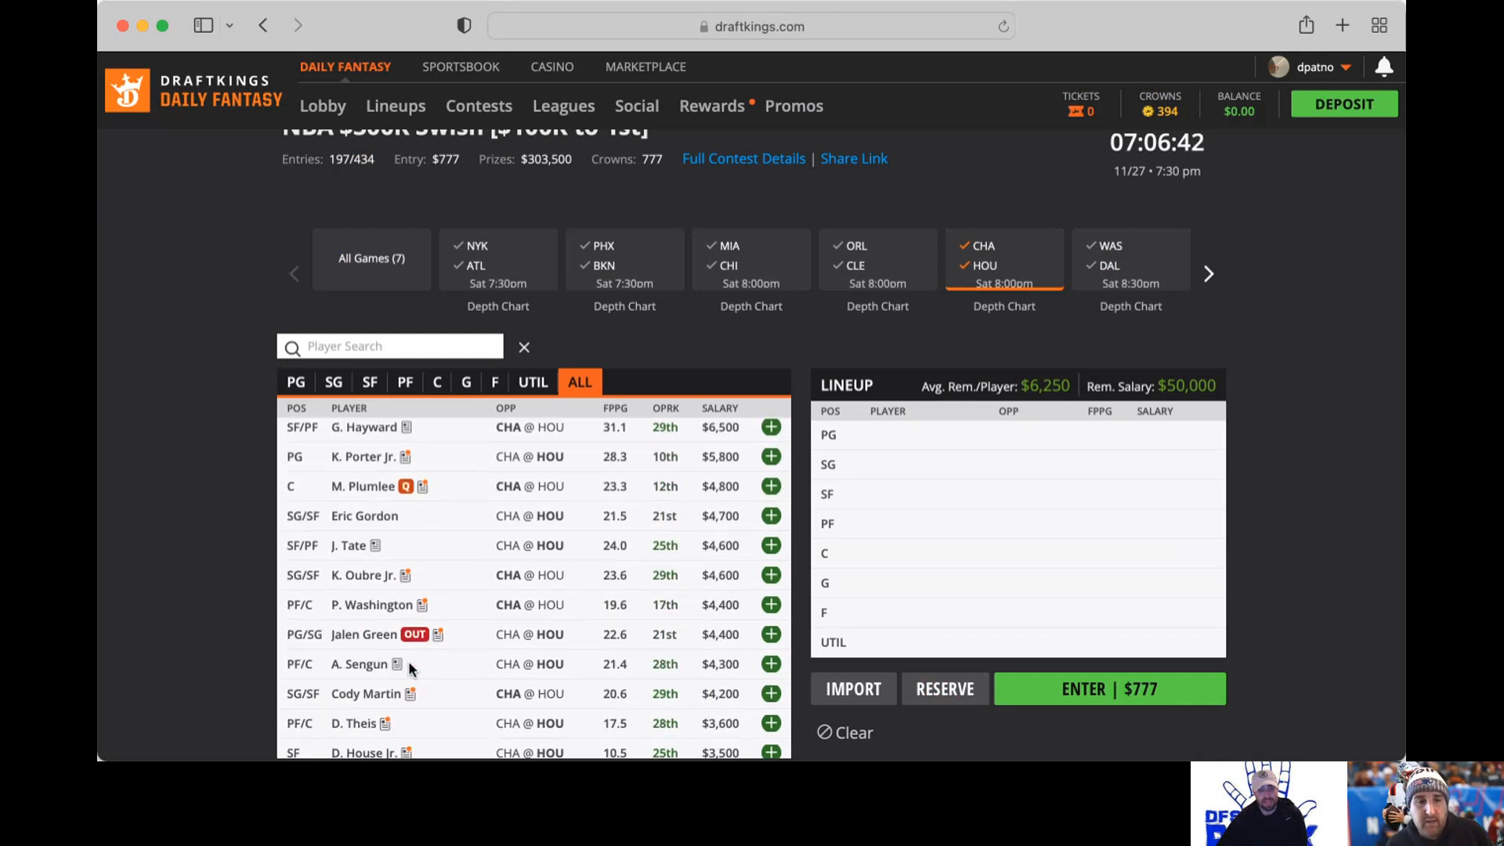
{"action": "left_click", "coordinate": [398, 666]}
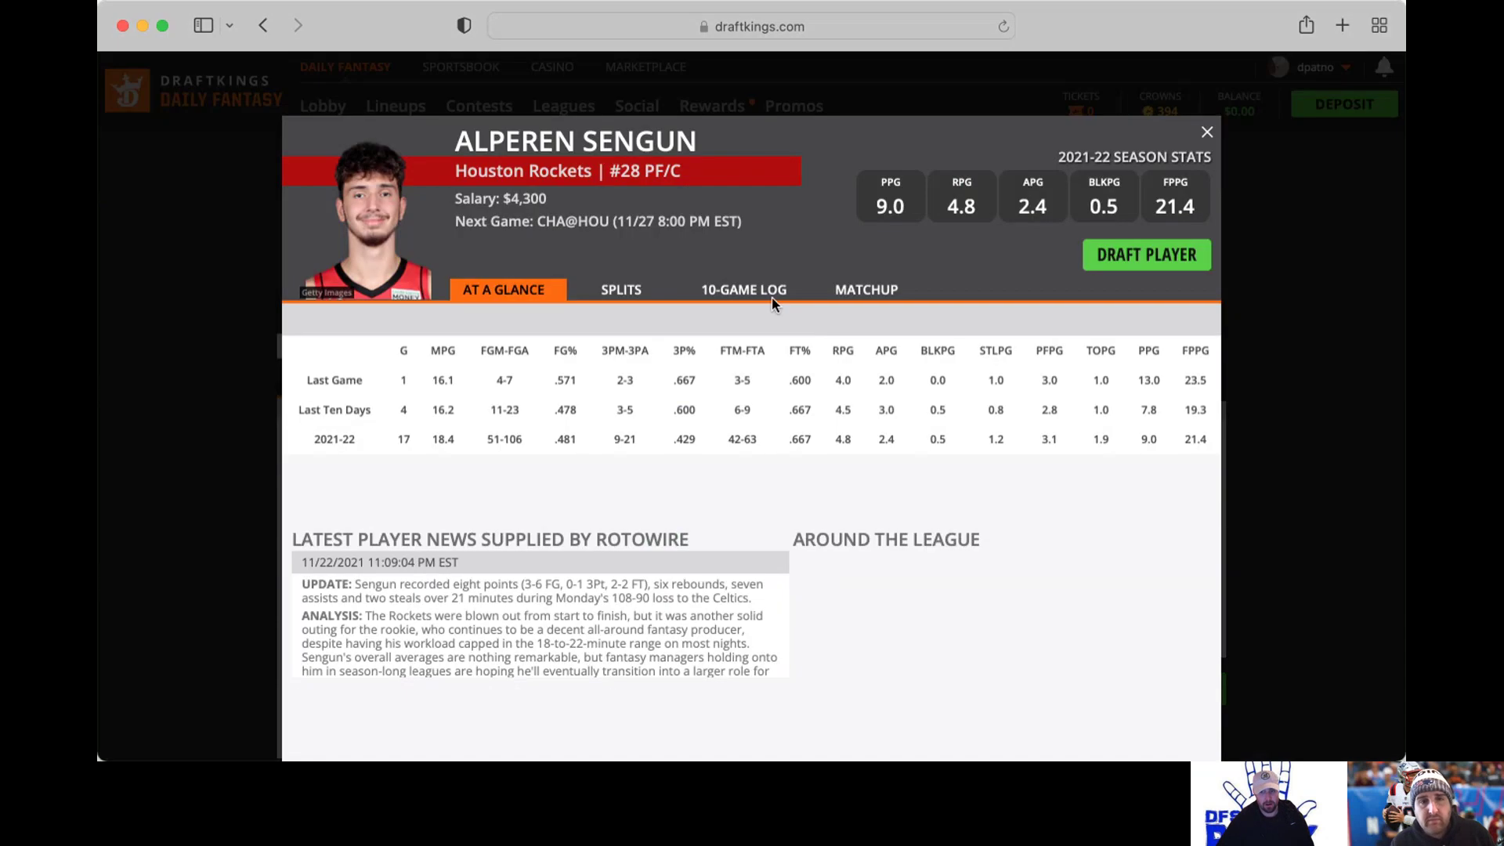
{"action": "left_click", "coordinate": [772, 297]}
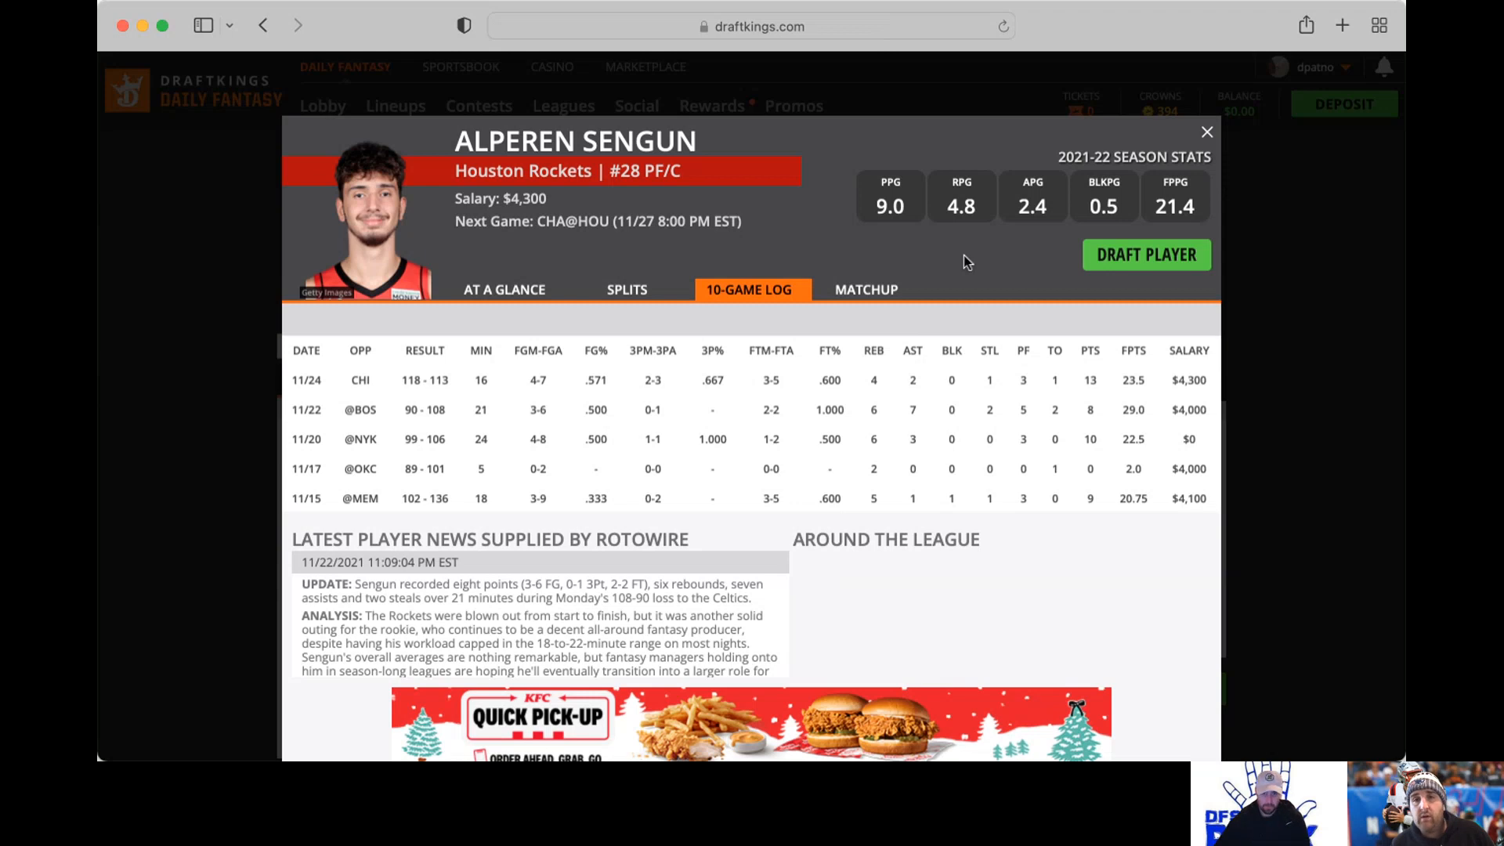
{"action": "left_click", "coordinate": [1210, 135]}
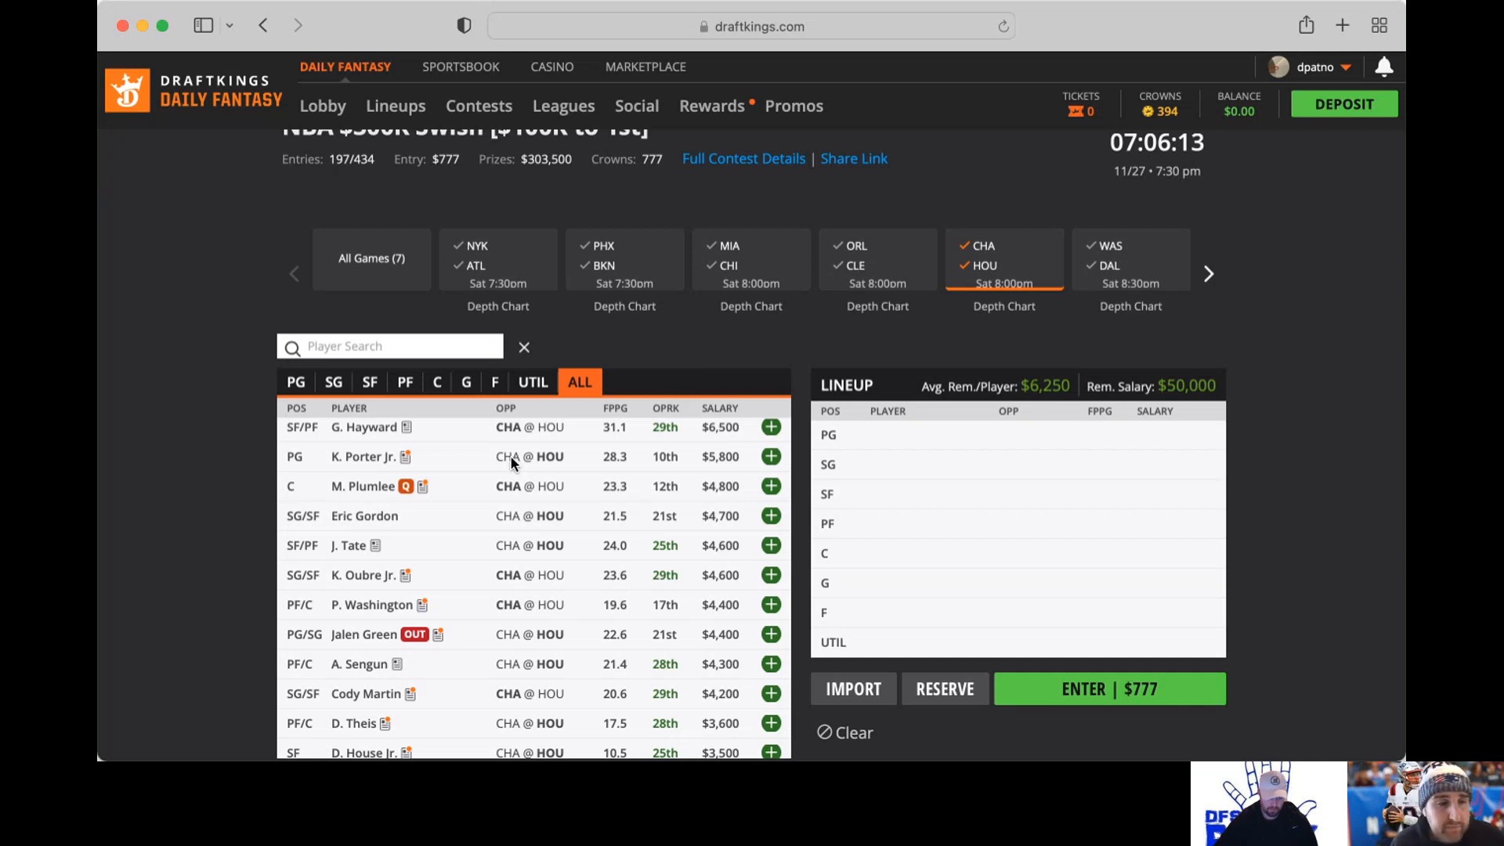
{"action": "scroll", "coordinate": [234, 631], "scroll_direction": "down", "scroll_amount": 1}
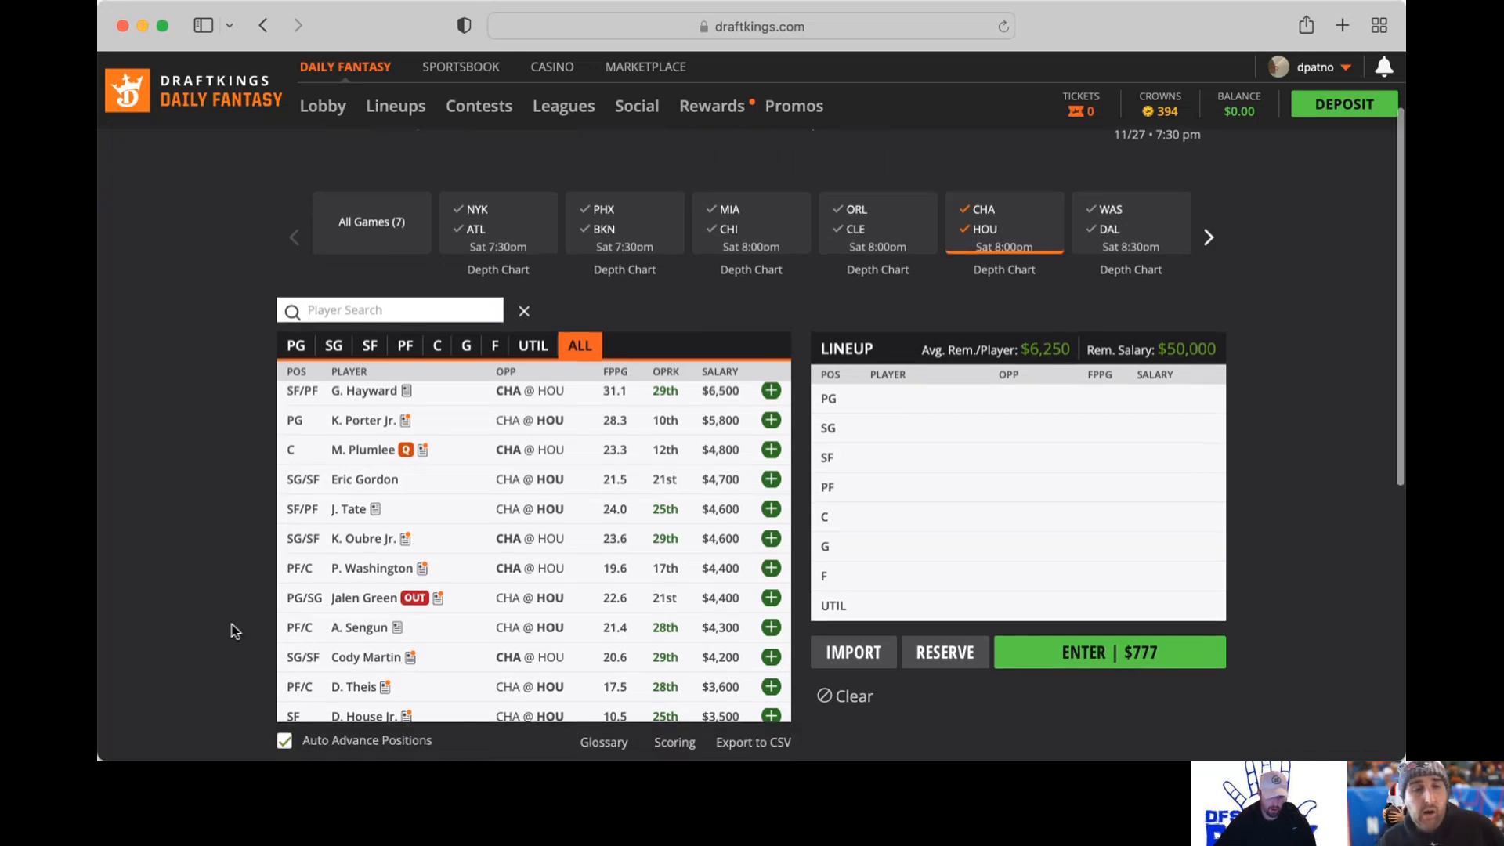
{"action": "scroll", "coordinate": [235, 630], "scroll_direction": "down", "scroll_amount": 1}
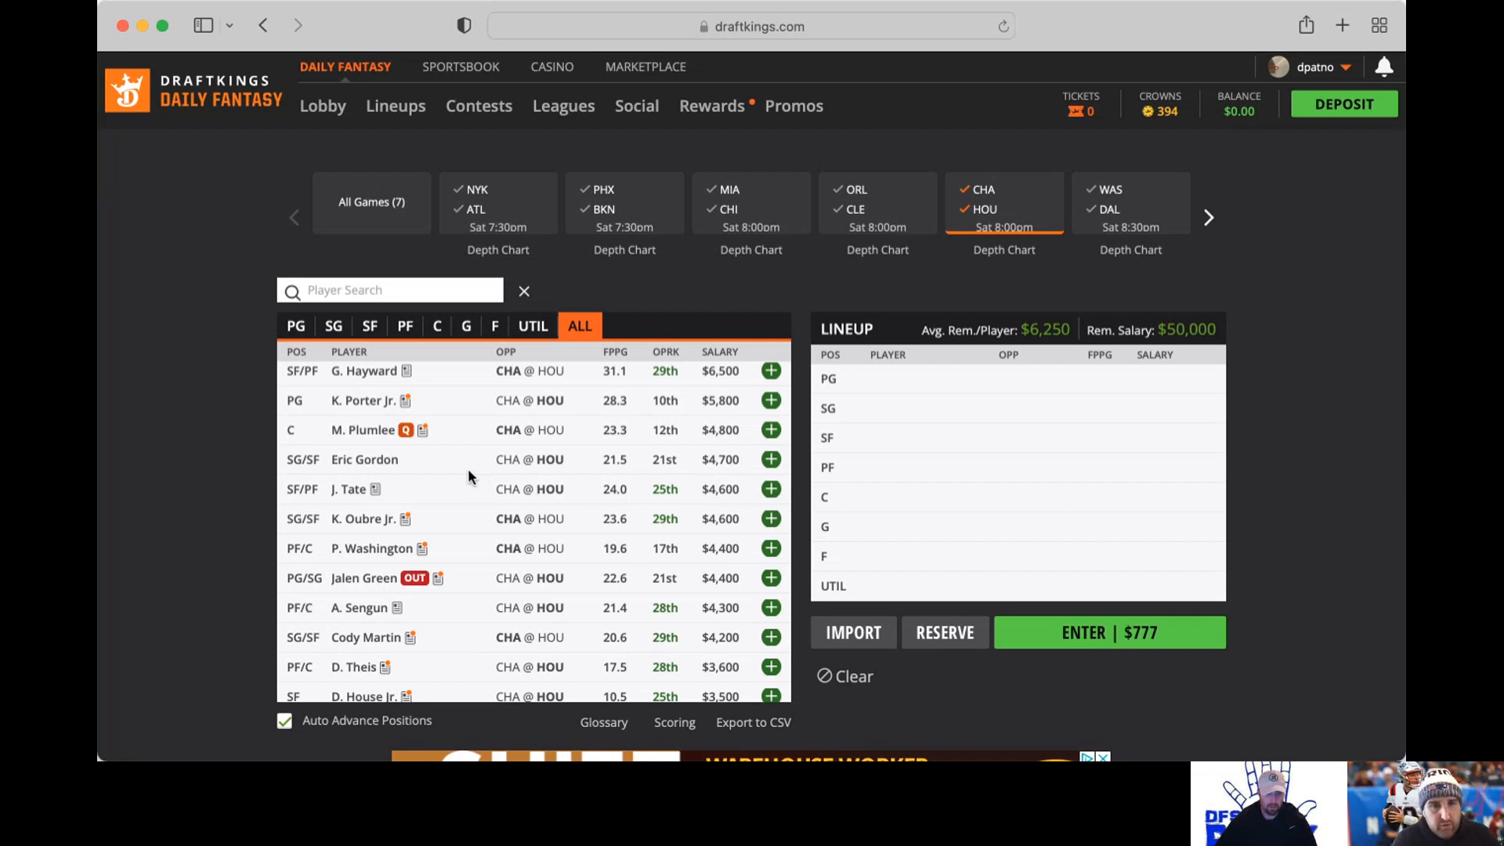
Step: Review Jae'Sean Tate's player card, then deselect the CHA/HOU game tile to show all games
{"action": "left_click", "coordinate": [374, 490]}
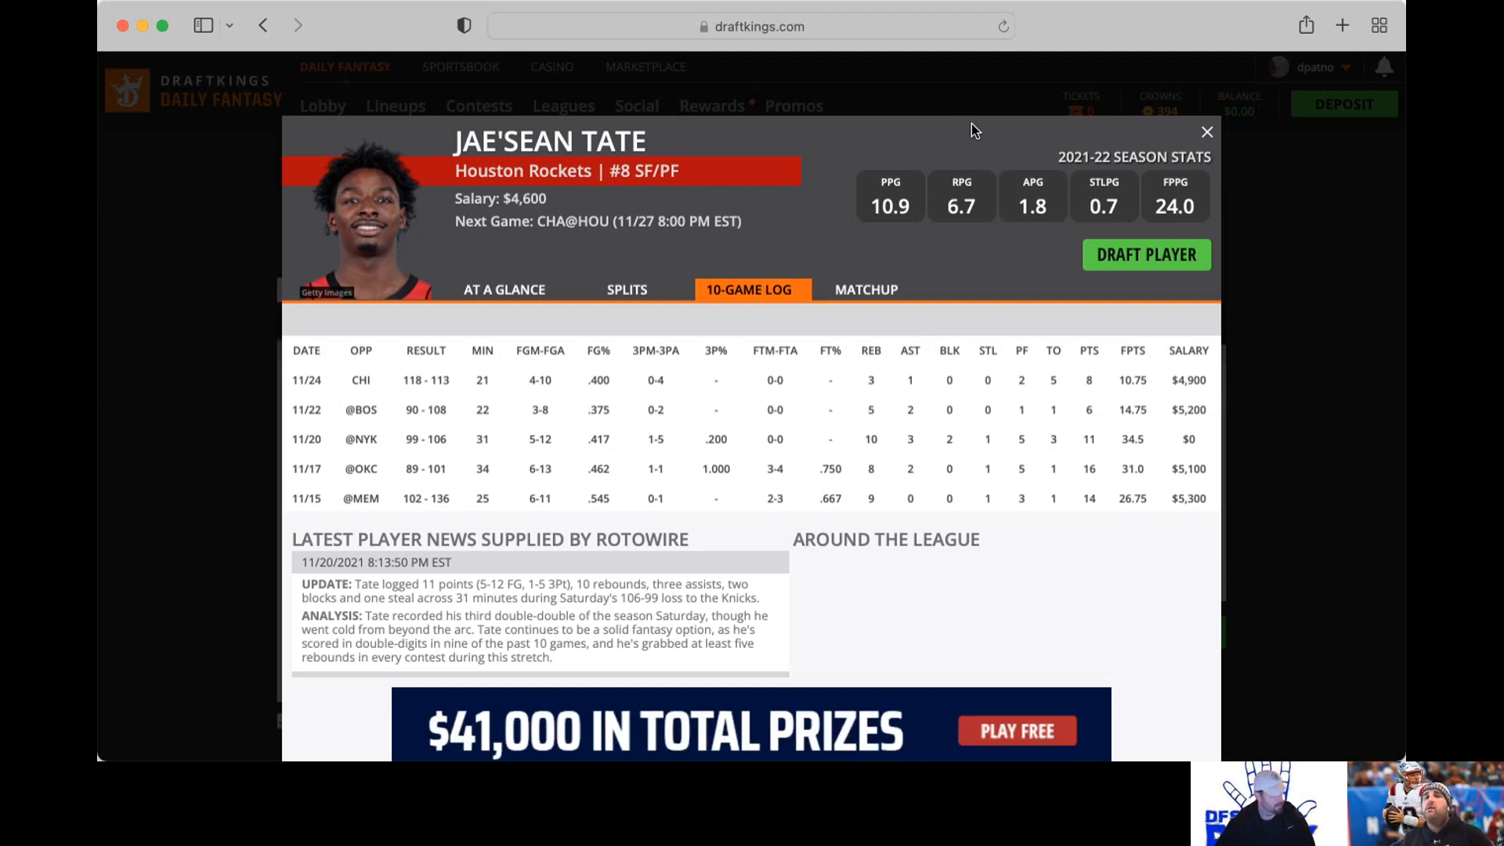
{"action": "left_click", "coordinate": [1206, 128]}
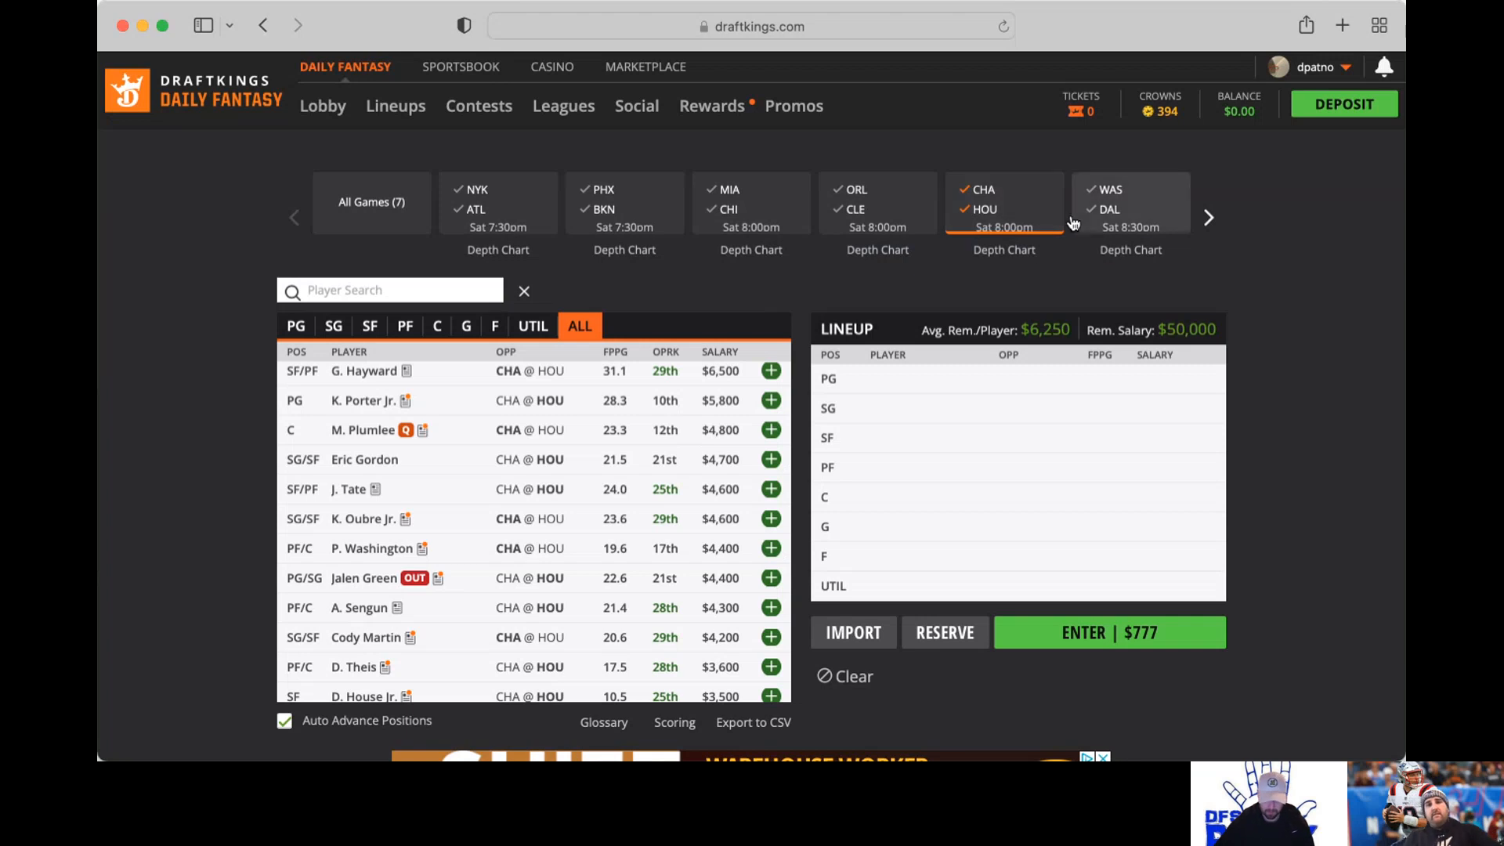
{"action": "left_click", "coordinate": [970, 211]}
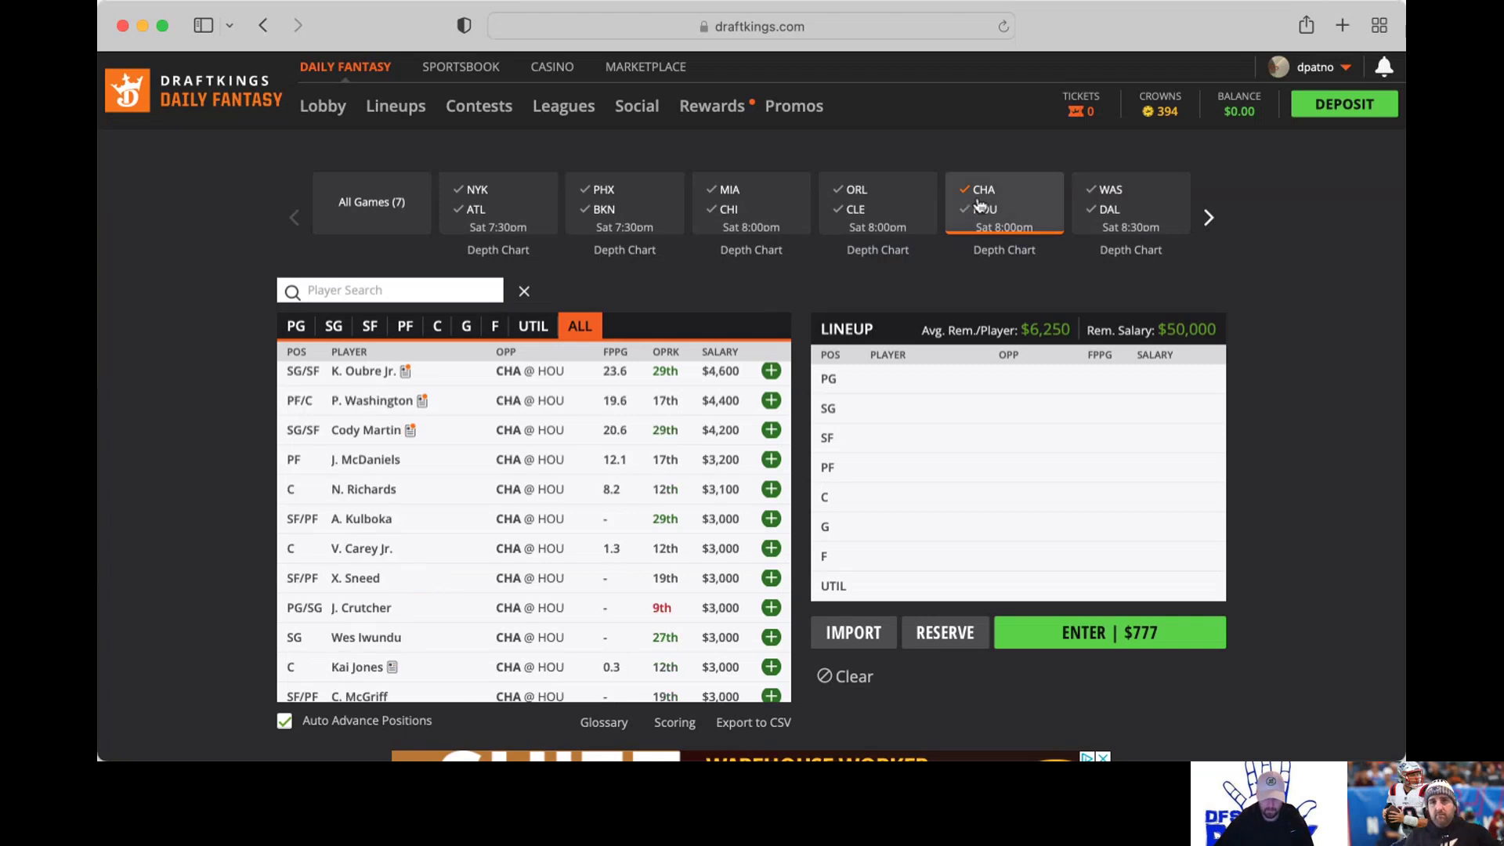
Step: Filter the player pool to only the Washington at Dallas game
{"action": "left_click", "coordinate": [1091, 211]}
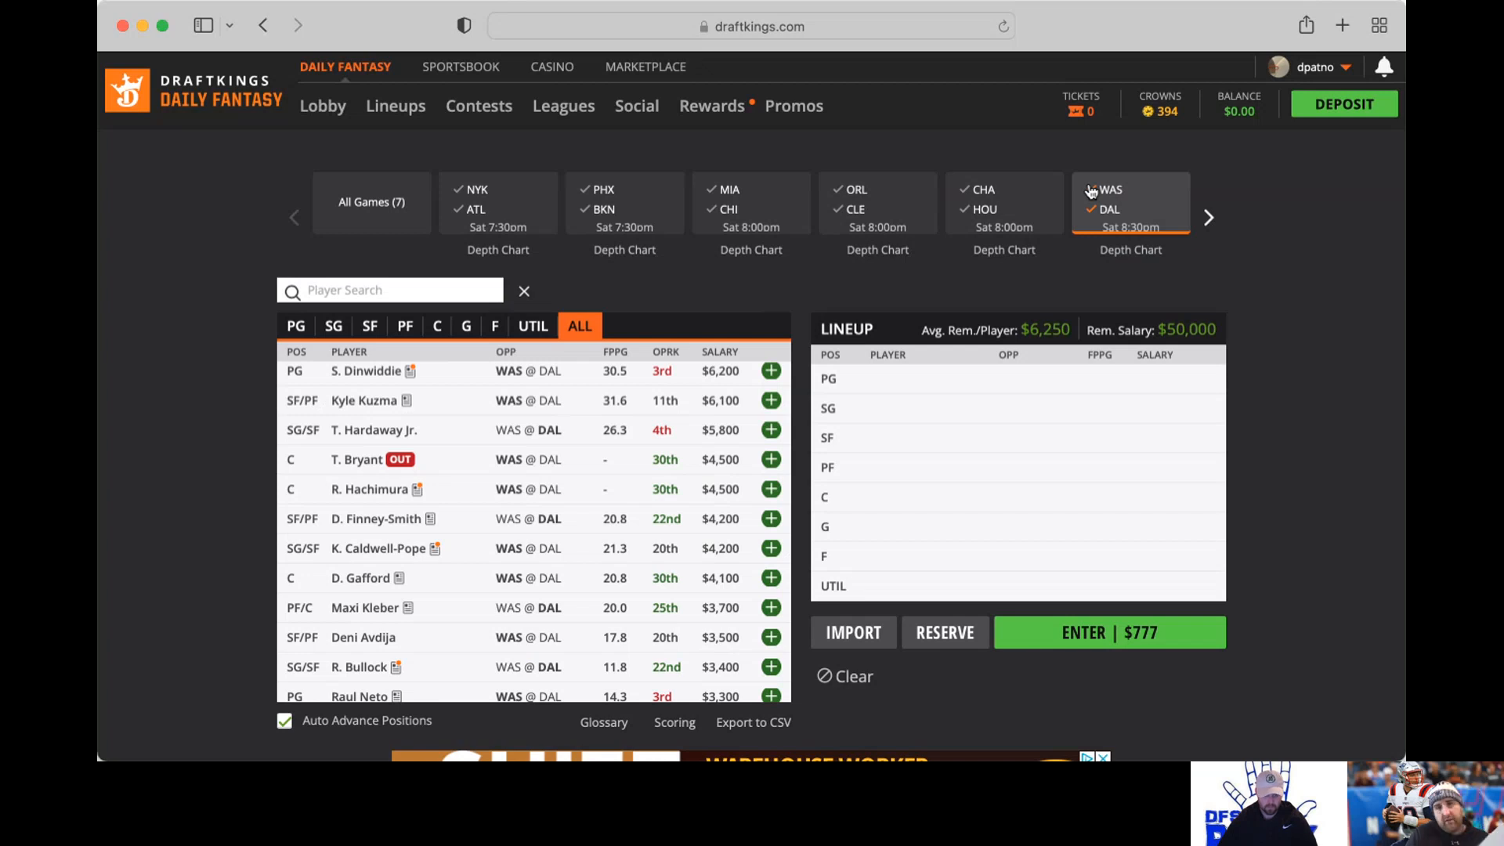
{"action": "left_click", "coordinate": [1090, 191]}
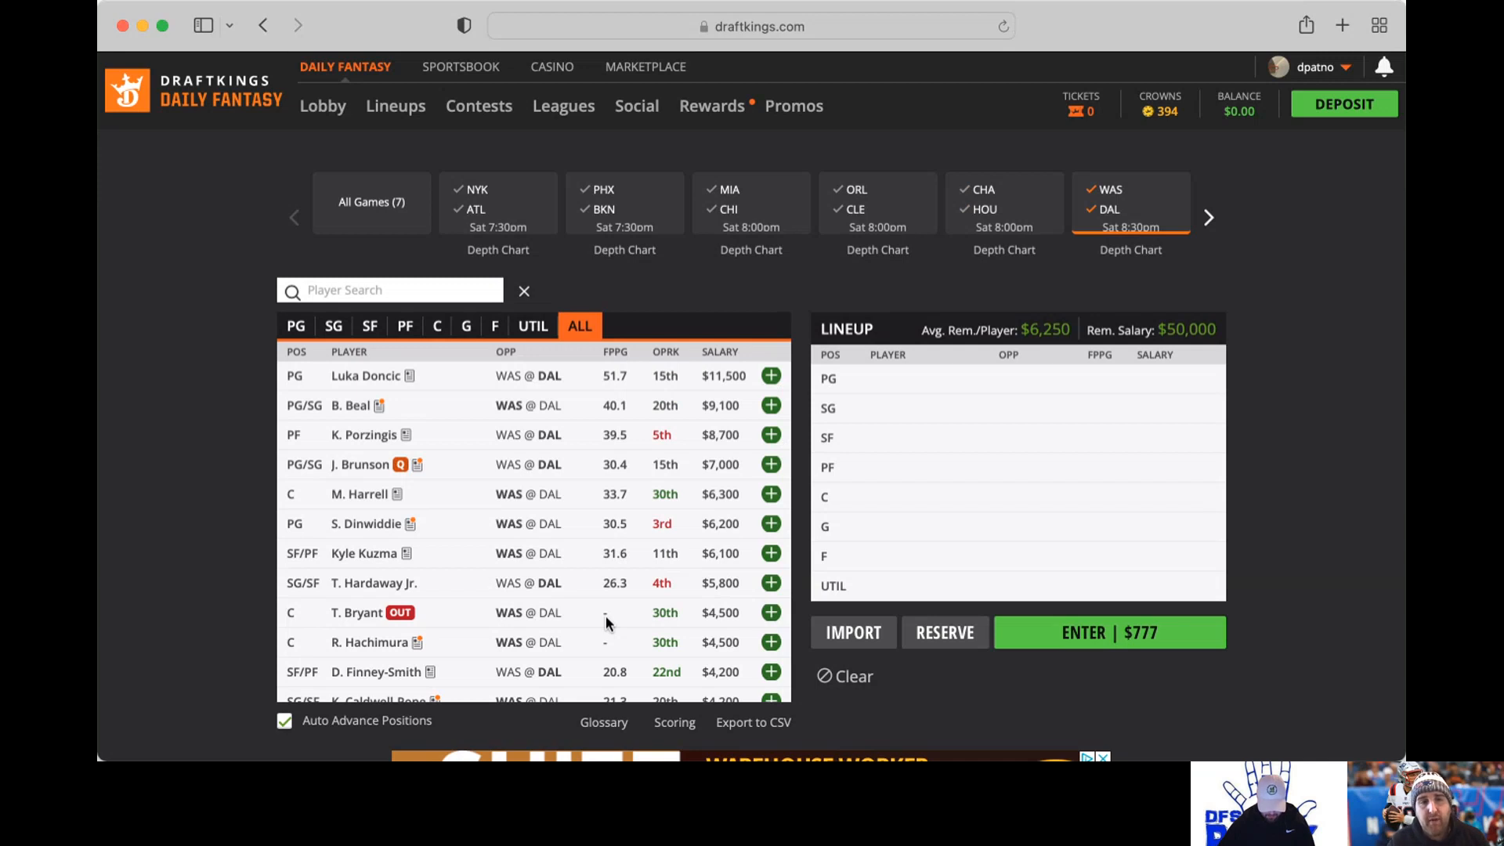
{"action": "scroll", "coordinate": [607, 620], "scroll_direction": "down", "scroll_amount": 2}
{"action": "scroll", "coordinate": [607, 621], "scroll_direction": "down", "scroll_amount": 3}
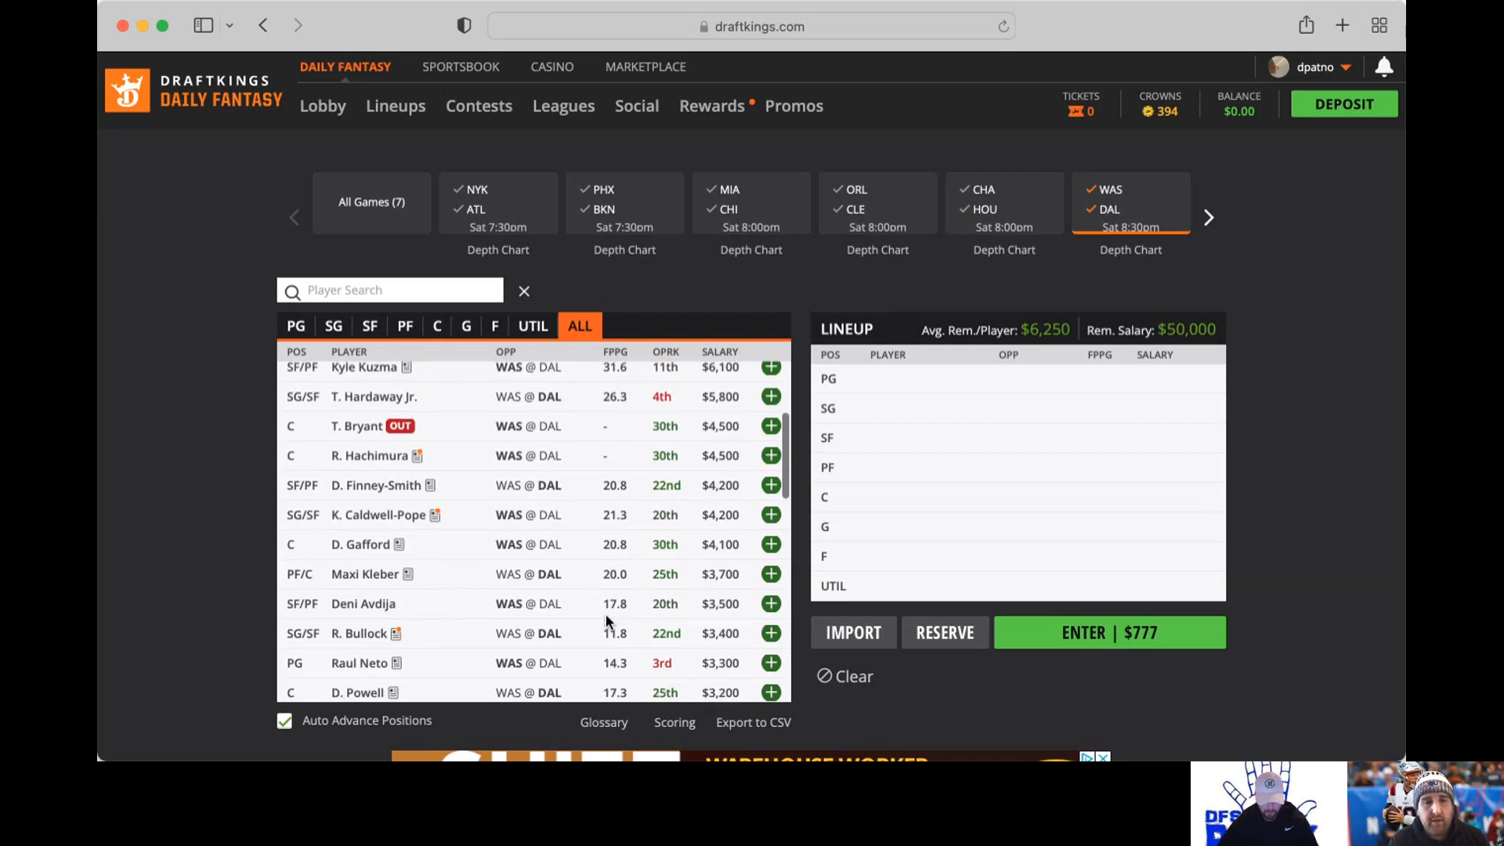
{"action": "scroll", "coordinate": [606, 621], "scroll_direction": "down", "scroll_amount": 3}
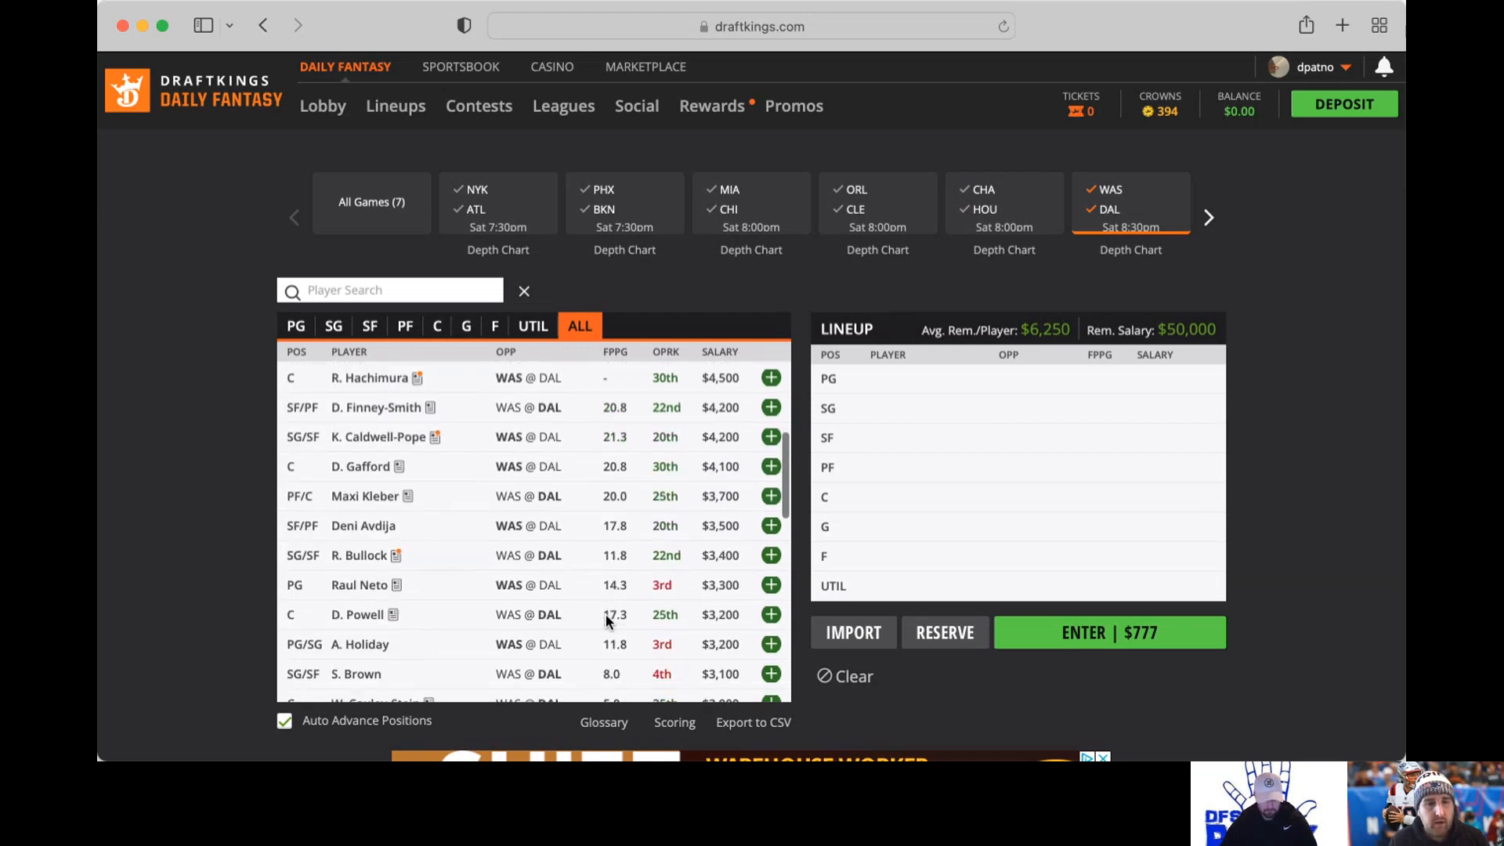
{"action": "scroll", "coordinate": [606, 621], "scroll_direction": "down", "scroll_amount": 2}
{"action": "scroll", "coordinate": [607, 620], "scroll_direction": "down", "scroll_amount": 1}
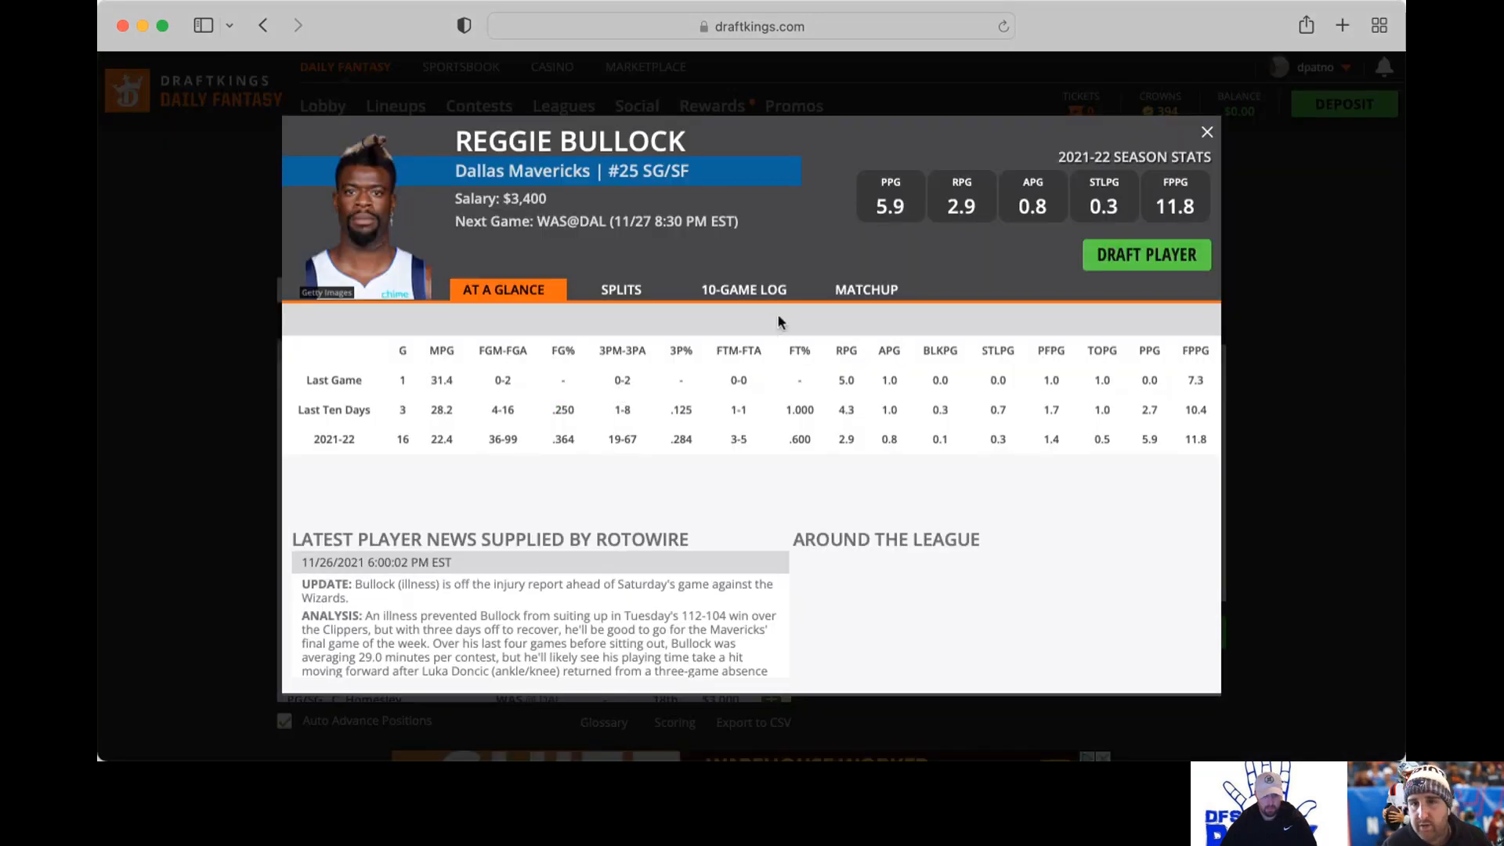
Step: Check Reggie Bullock's 10-game log and close his player card
{"action": "left_click", "coordinate": [777, 305]}
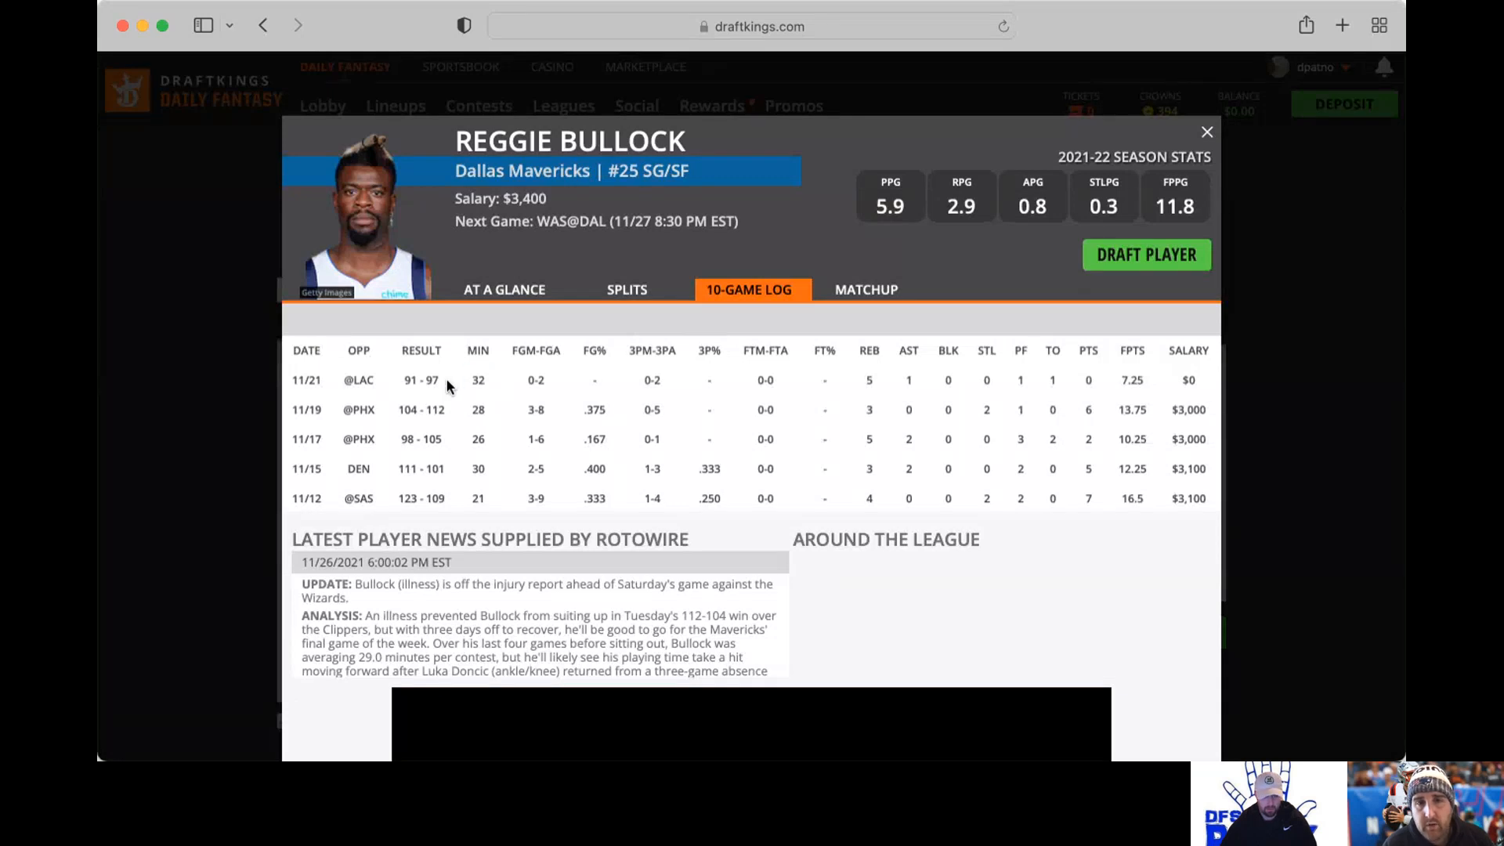
{"action": "left_click", "coordinate": [1207, 132]}
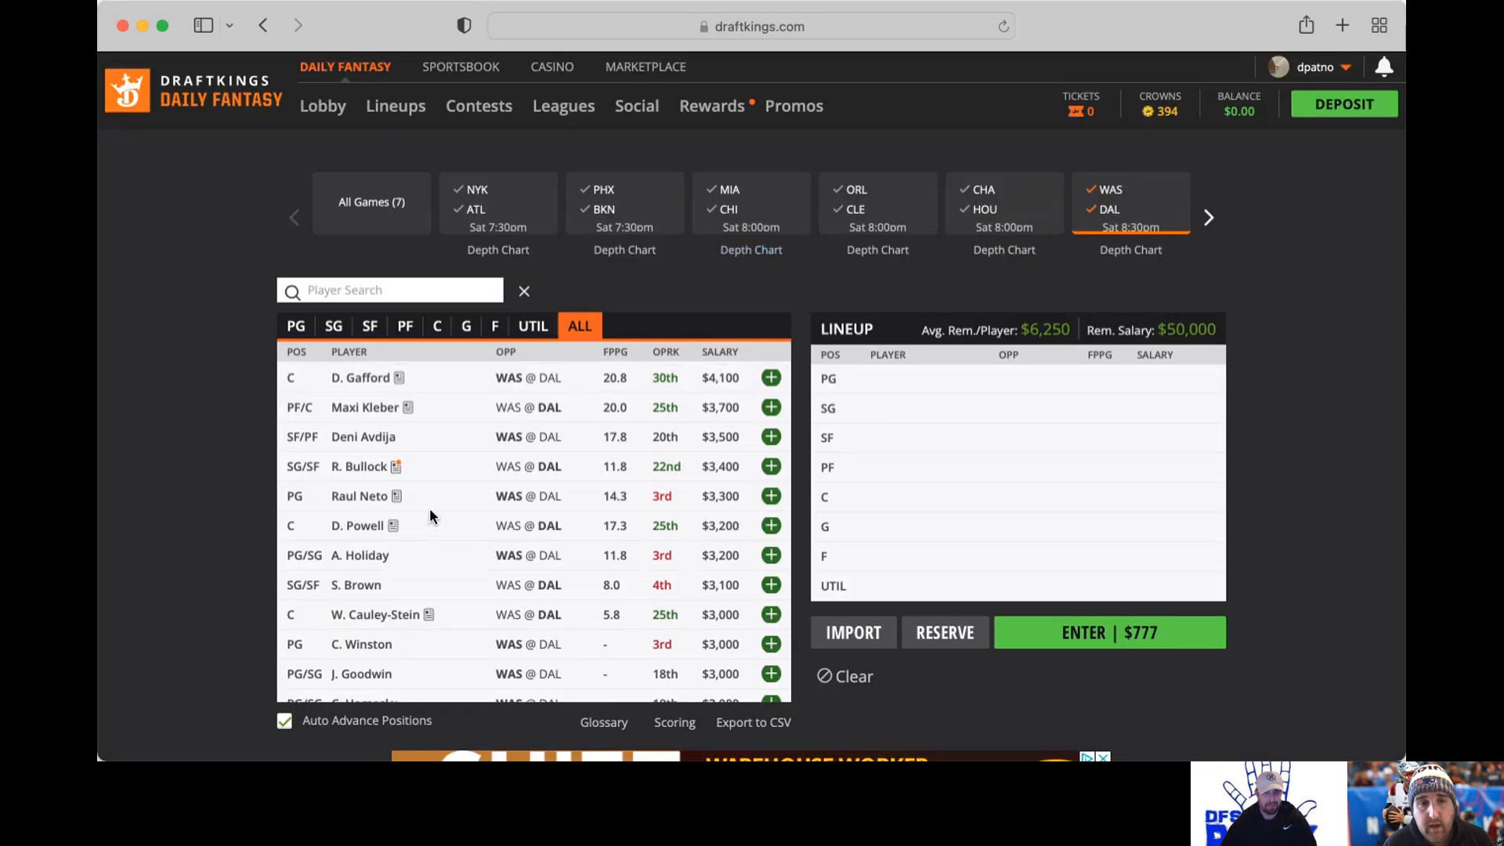
{"action": "scroll", "coordinate": [428, 514], "scroll_direction": "up", "scroll_amount": 1}
{"action": "scroll", "coordinate": [428, 513], "scroll_direction": "up", "scroll_amount": 1}
{"action": "scroll", "coordinate": [428, 514], "scroll_direction": "up", "scroll_amount": 1}
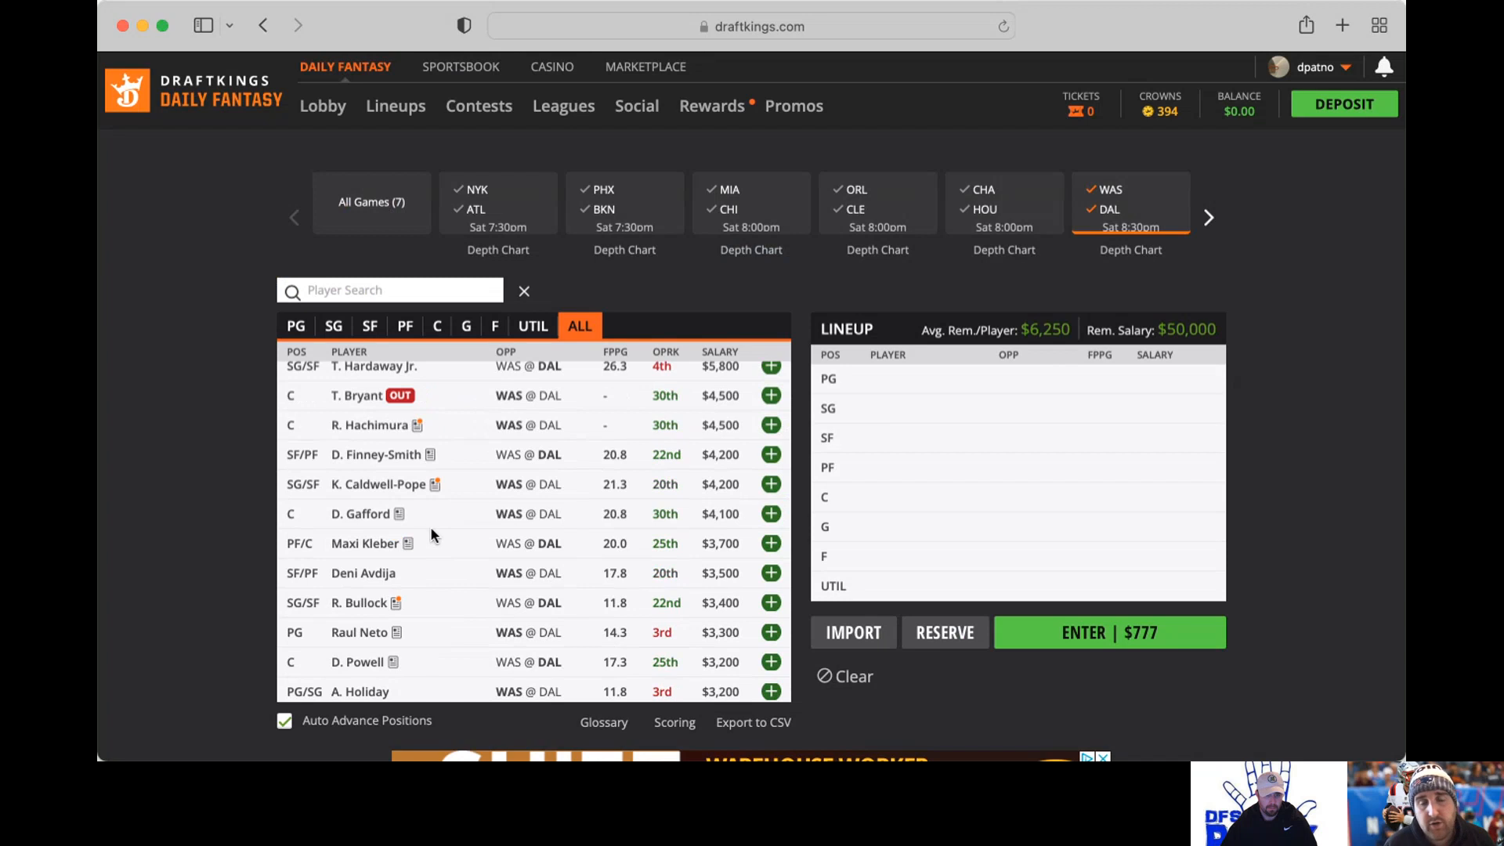
{"action": "scroll", "coordinate": [658, 576], "scroll_direction": "up", "scroll_amount": 2}
{"action": "scroll", "coordinate": [658, 575], "scroll_direction": "up", "scroll_amount": 2}
{"action": "scroll", "coordinate": [658, 575], "scroll_direction": "up", "scroll_amount": 1}
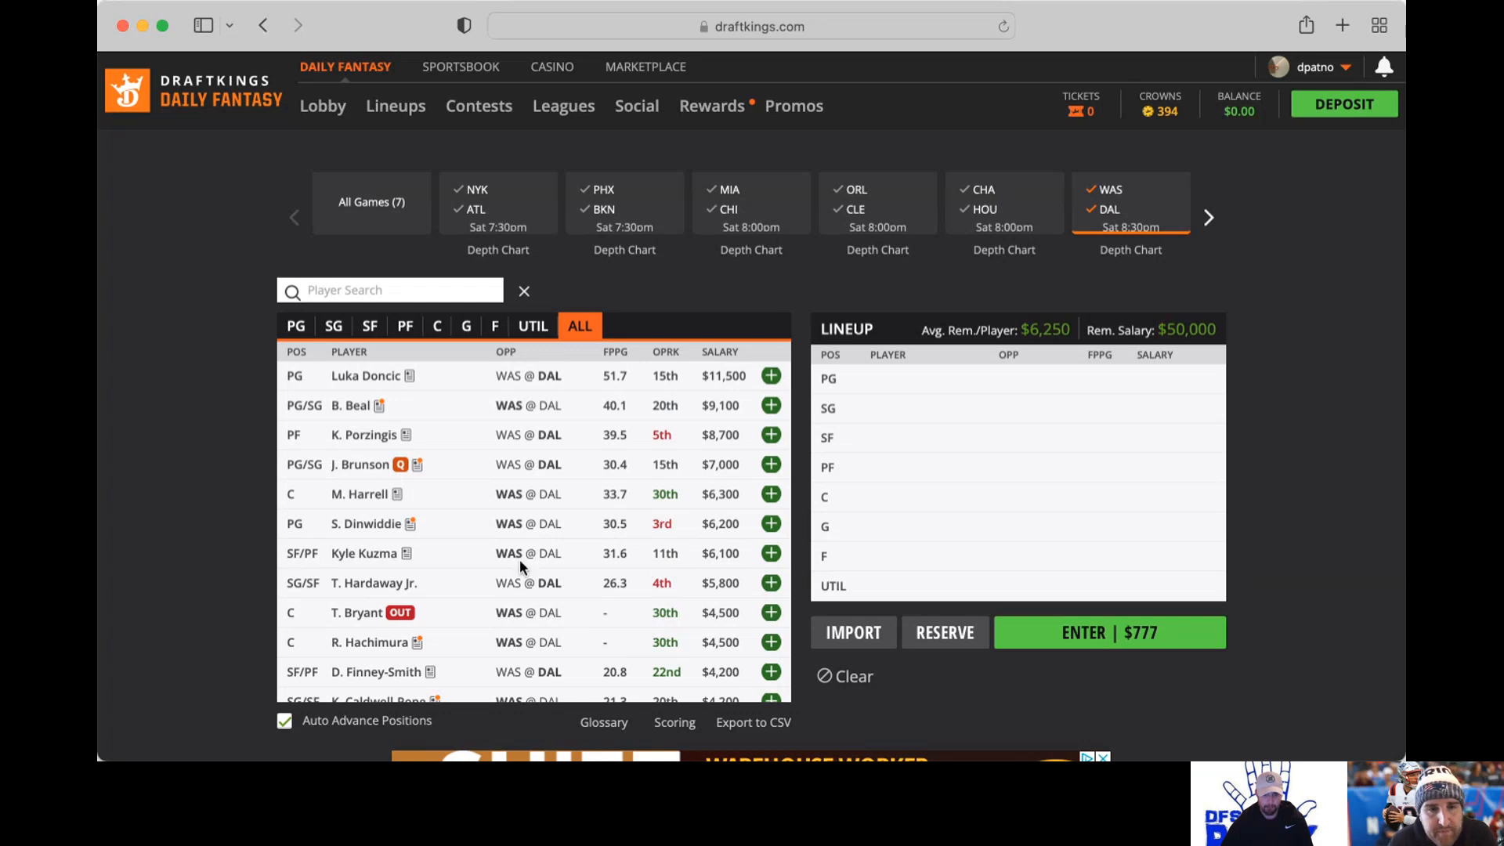
{"action": "left_click", "coordinate": [409, 527]}
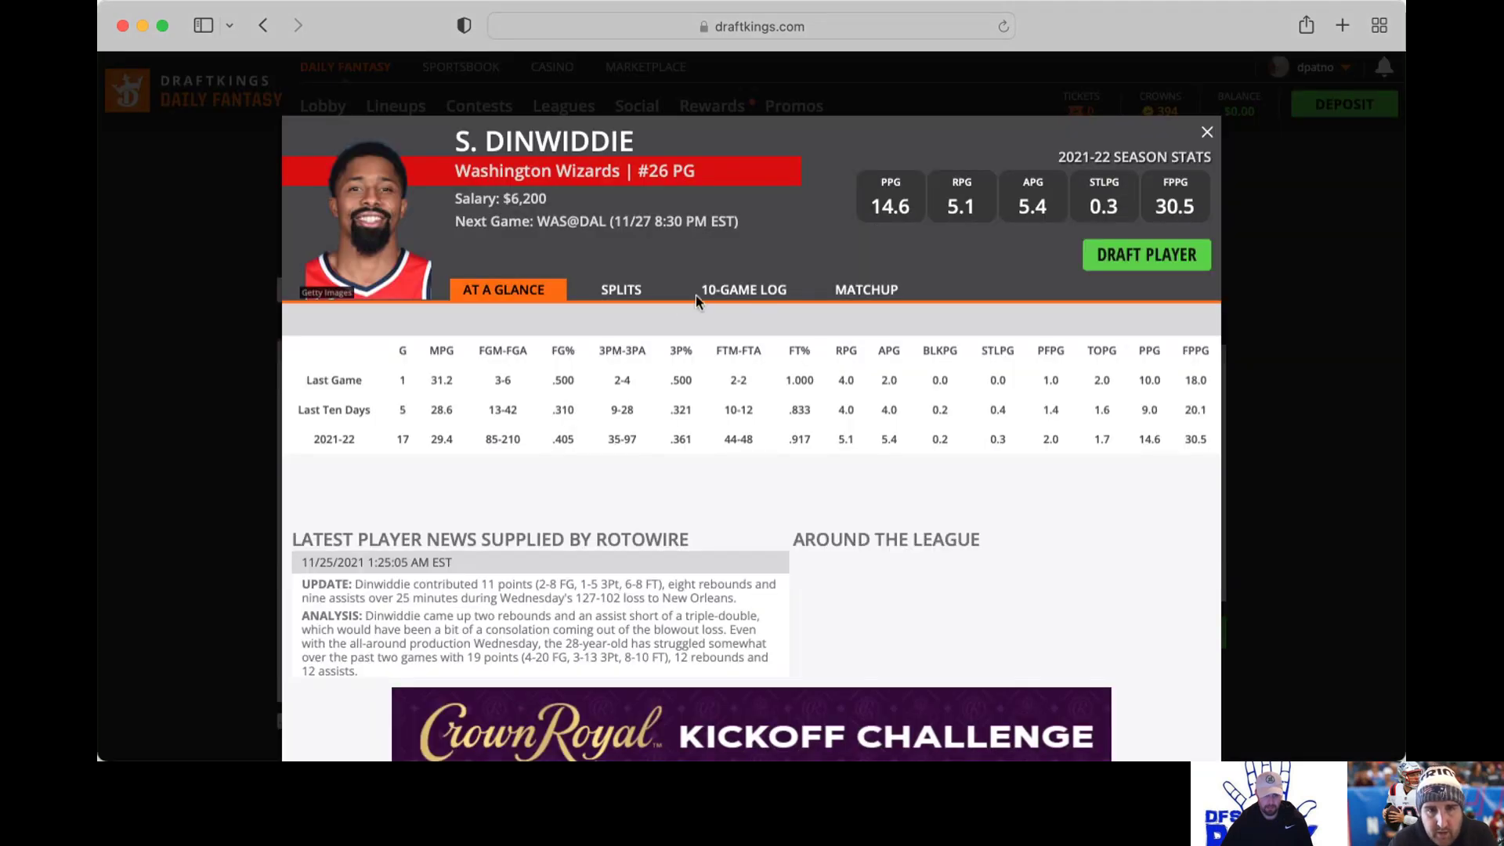
{"action": "left_click", "coordinate": [761, 292]}
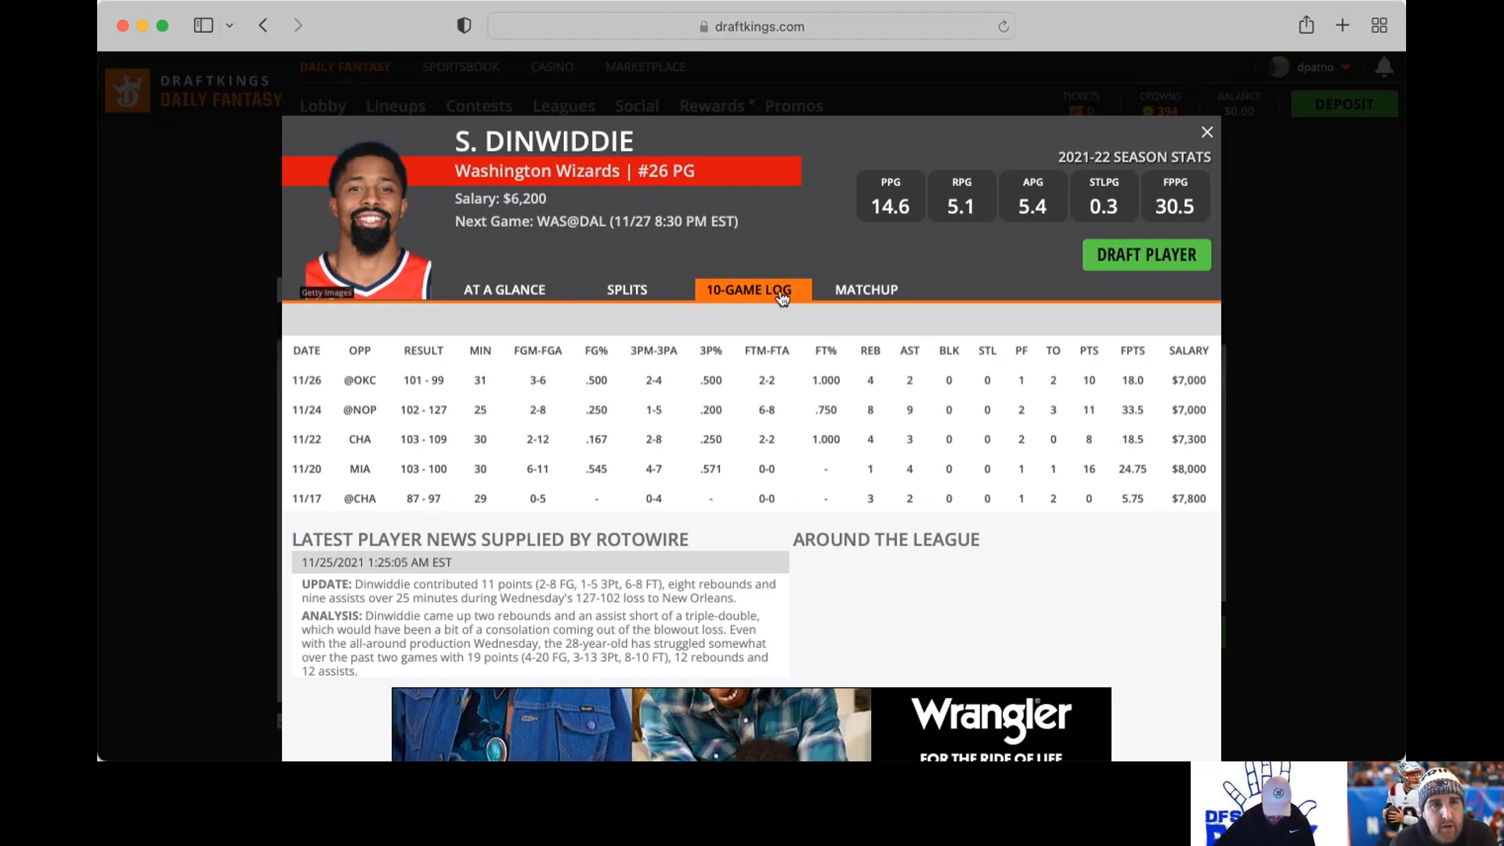
{"action": "left_click", "coordinate": [1211, 132]}
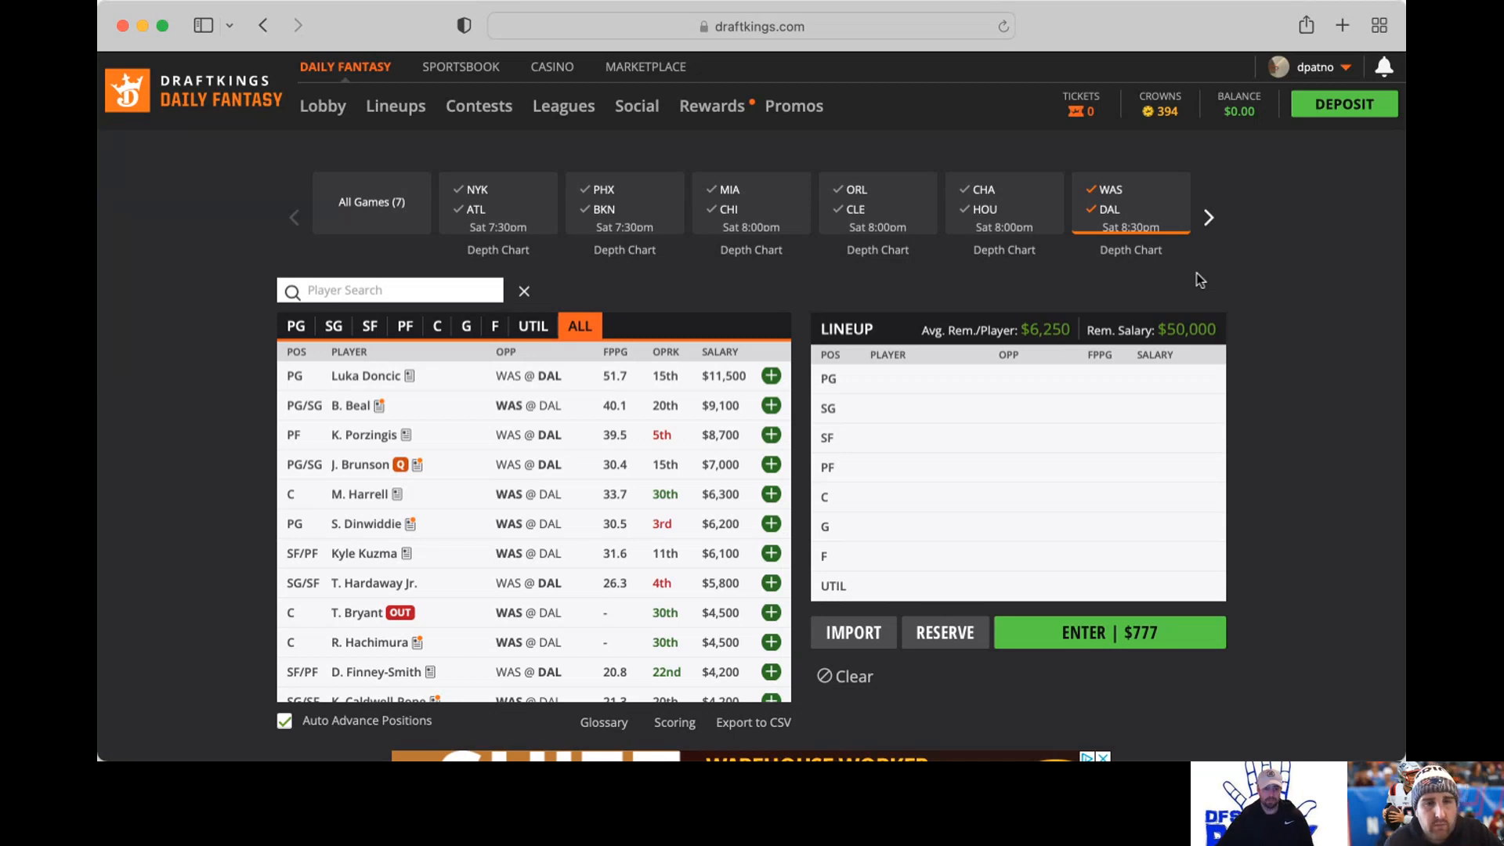
{"action": "scroll", "coordinate": [520, 586], "scroll_direction": "down", "scroll_amount": 1}
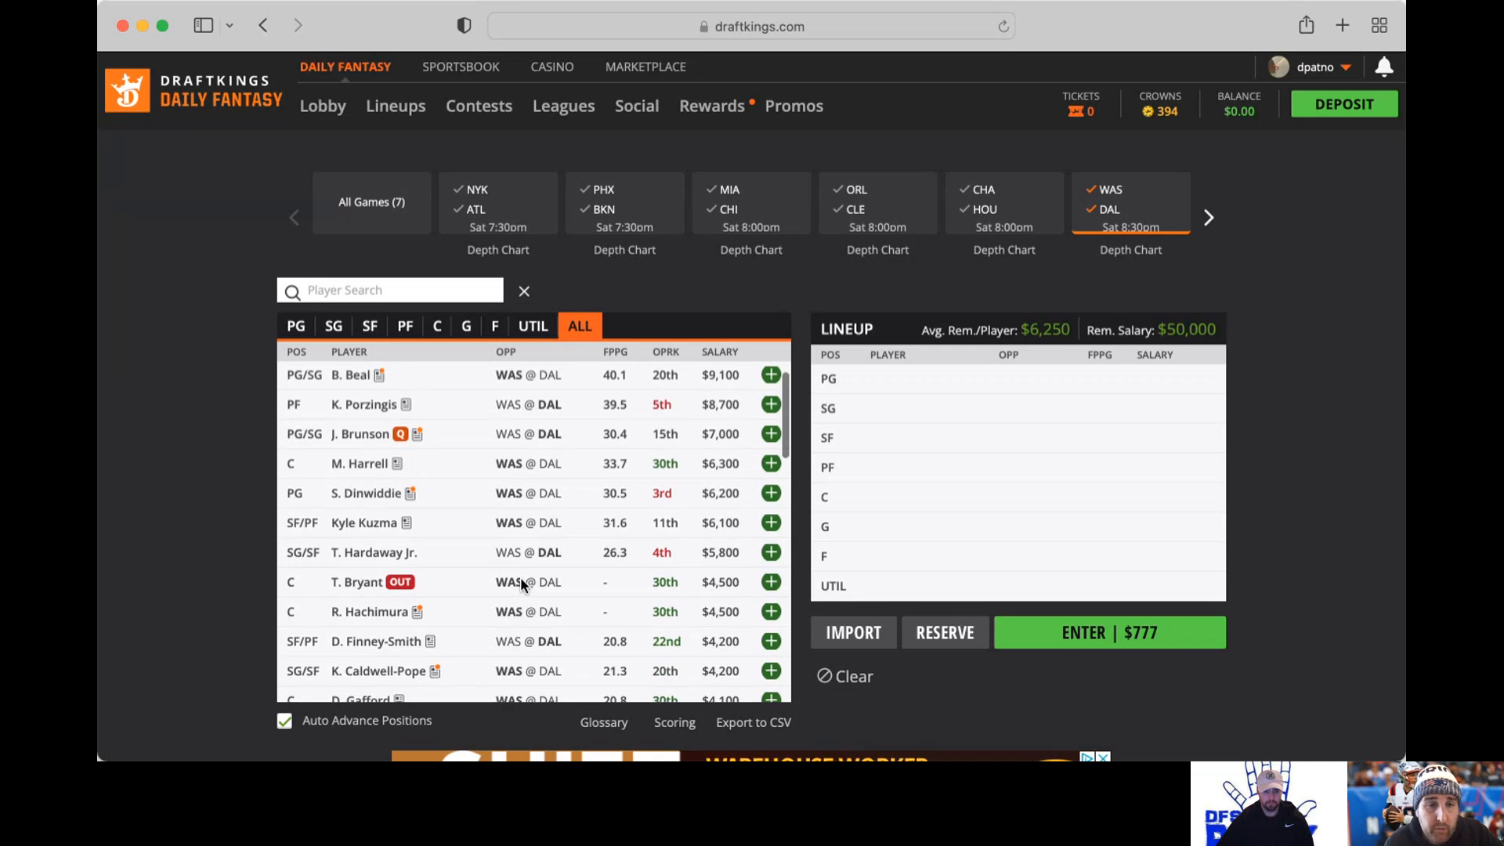
{"action": "scroll", "coordinate": [521, 576], "scroll_direction": "down", "scroll_amount": 3}
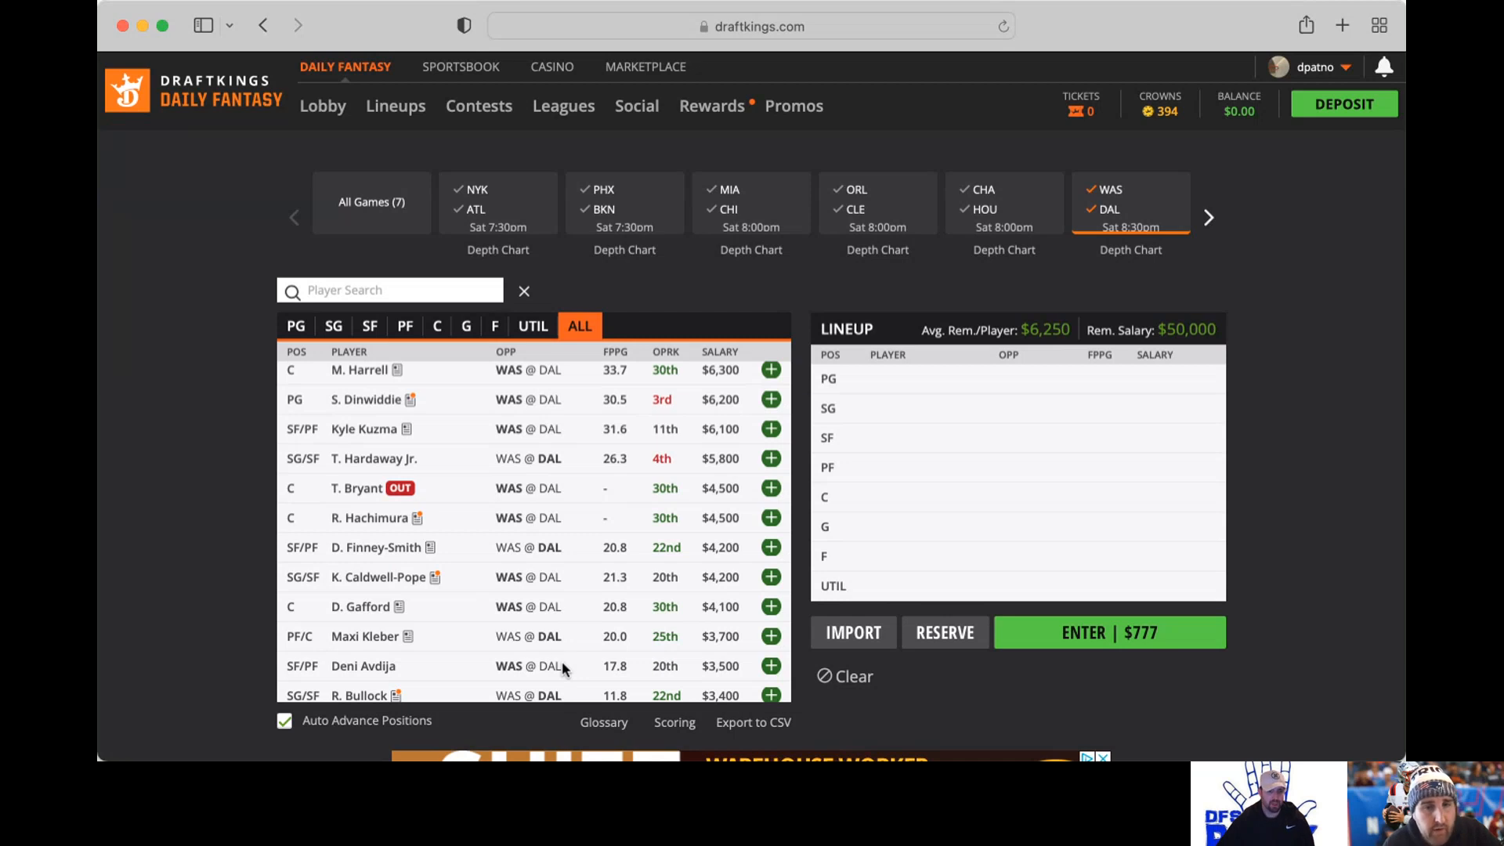
Step: Review K. Caldwell-Pope's 10-game log, close his card, and deselect the WAS/DAL game filter
{"action": "left_click", "coordinate": [434, 577]}
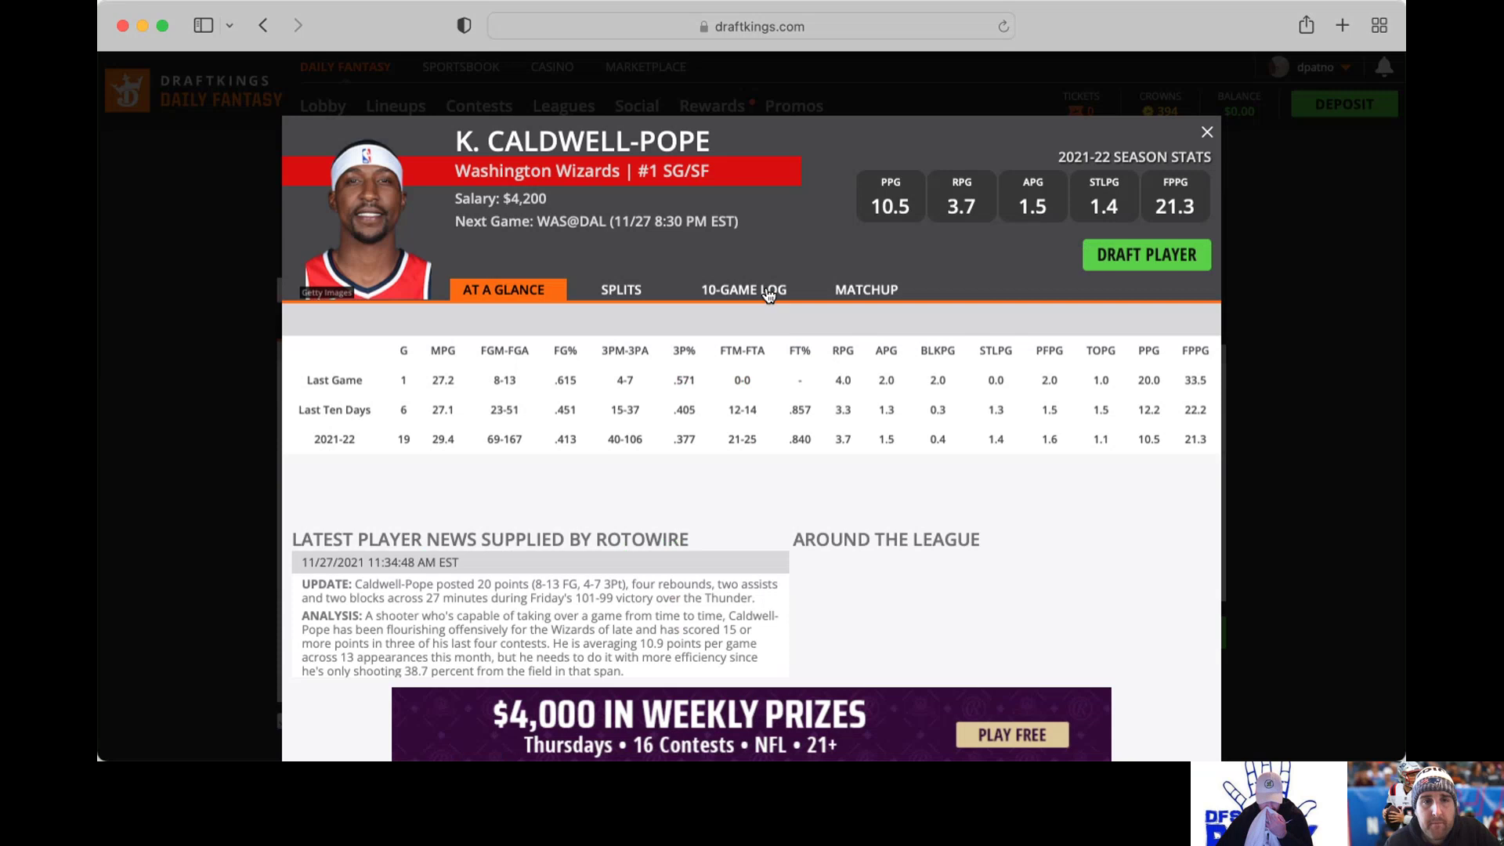
{"action": "left_click", "coordinate": [749, 290]}
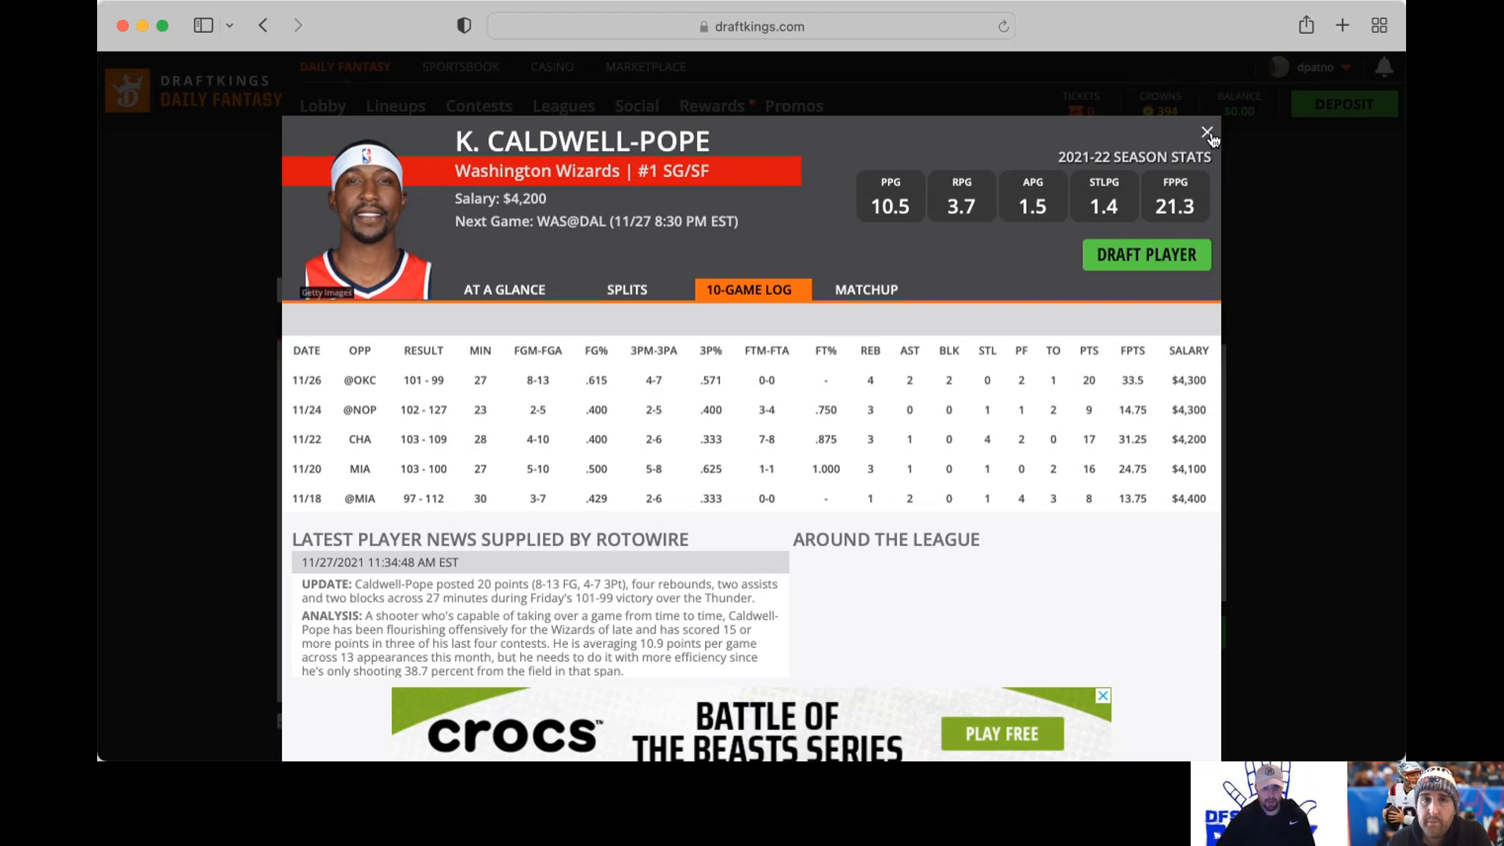
{"action": "left_click", "coordinate": [1210, 136]}
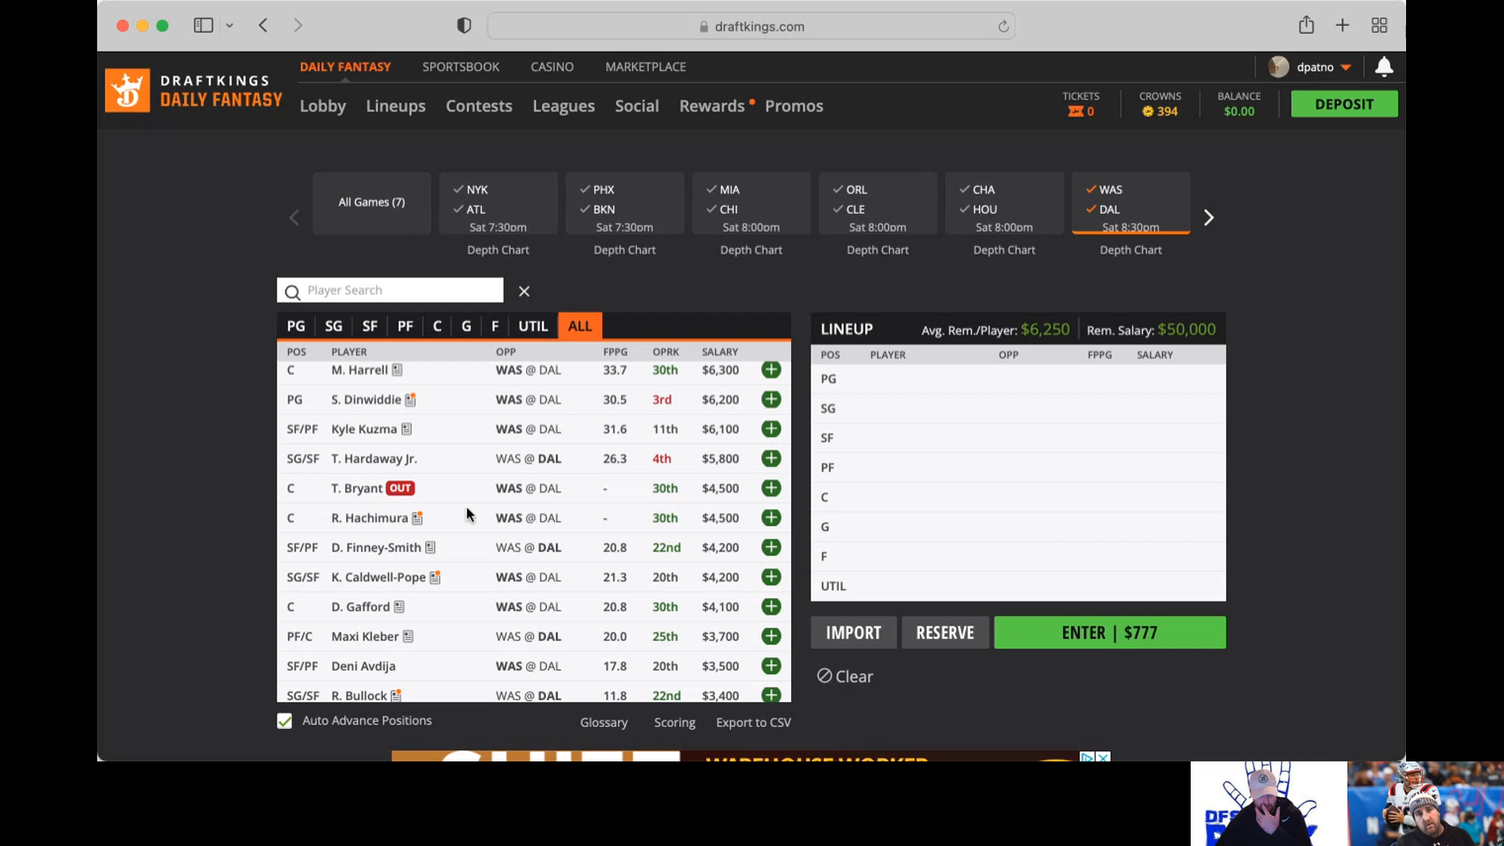
{"action": "scroll", "coordinate": [467, 505], "scroll_direction": "up", "scroll_amount": 4}
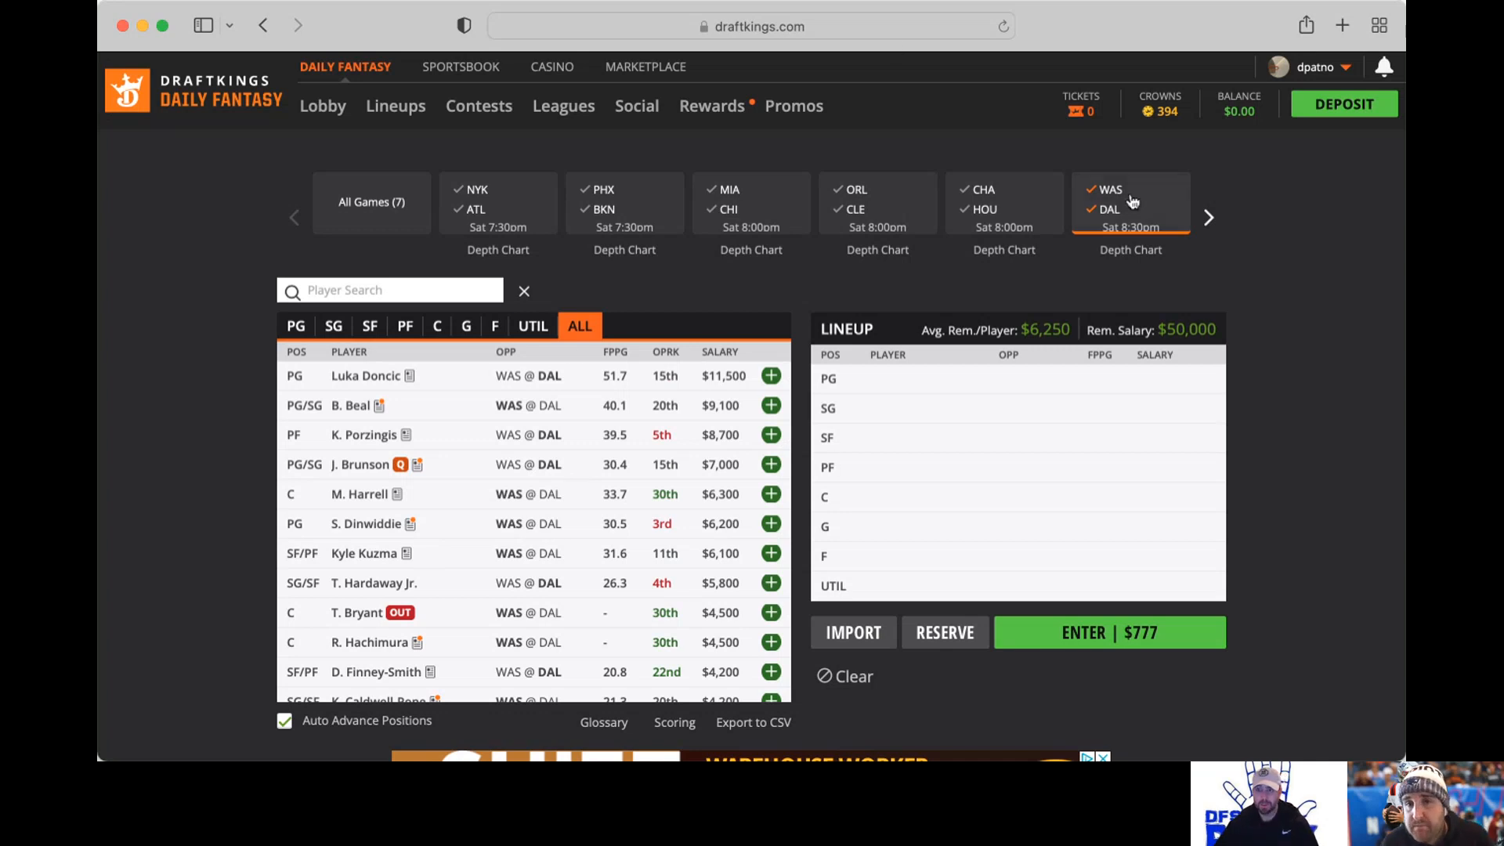
{"action": "left_click", "coordinate": [1093, 207]}
Step: Filter the player pool to the NOP/UTA game using the game carousel
{"action": "left_click", "coordinate": [1208, 217]}
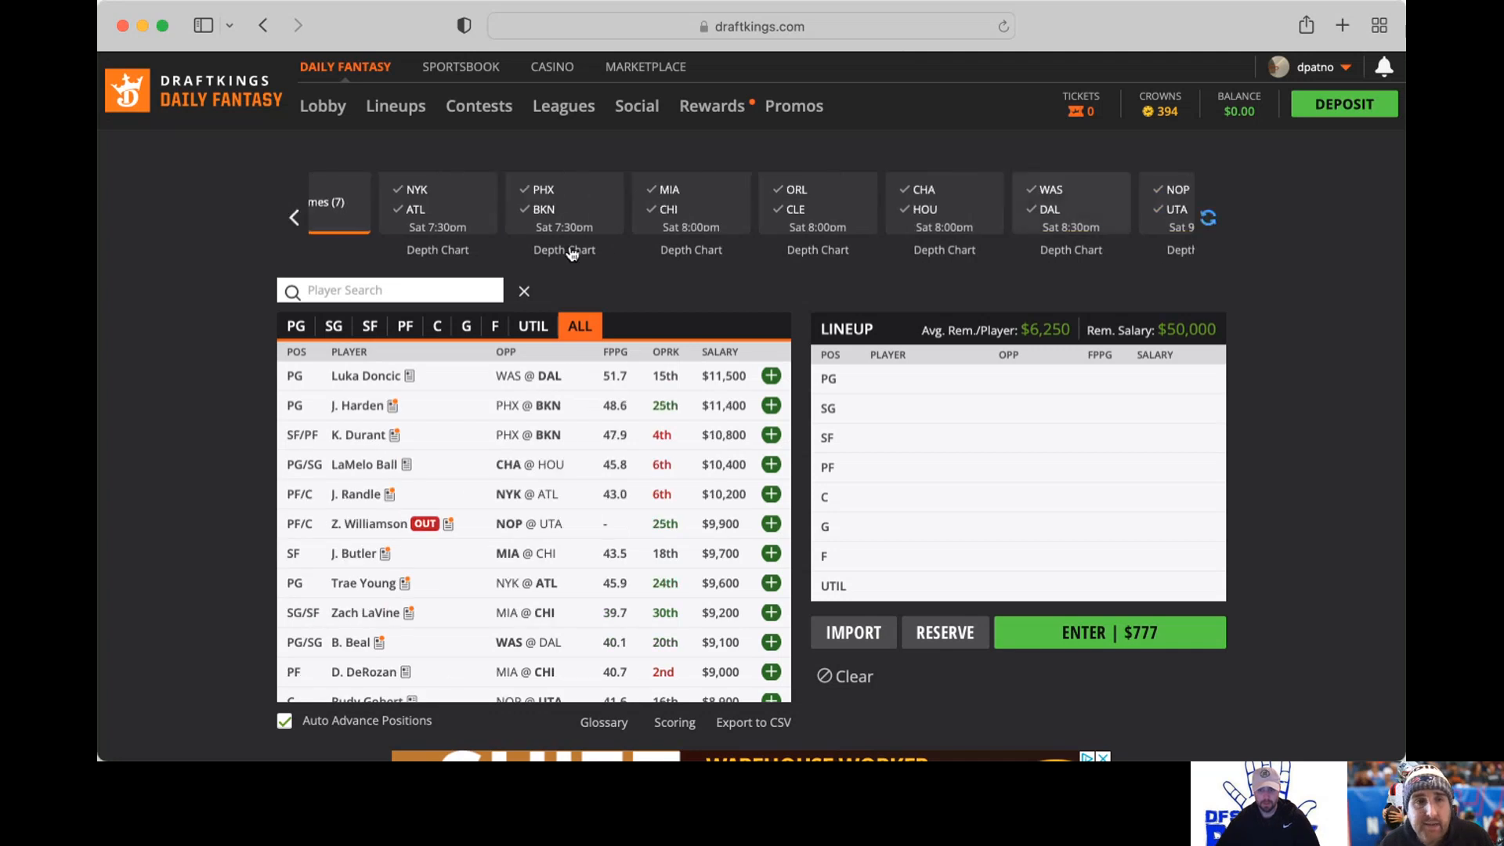
{"action": "left_click", "coordinate": [351, 210]}
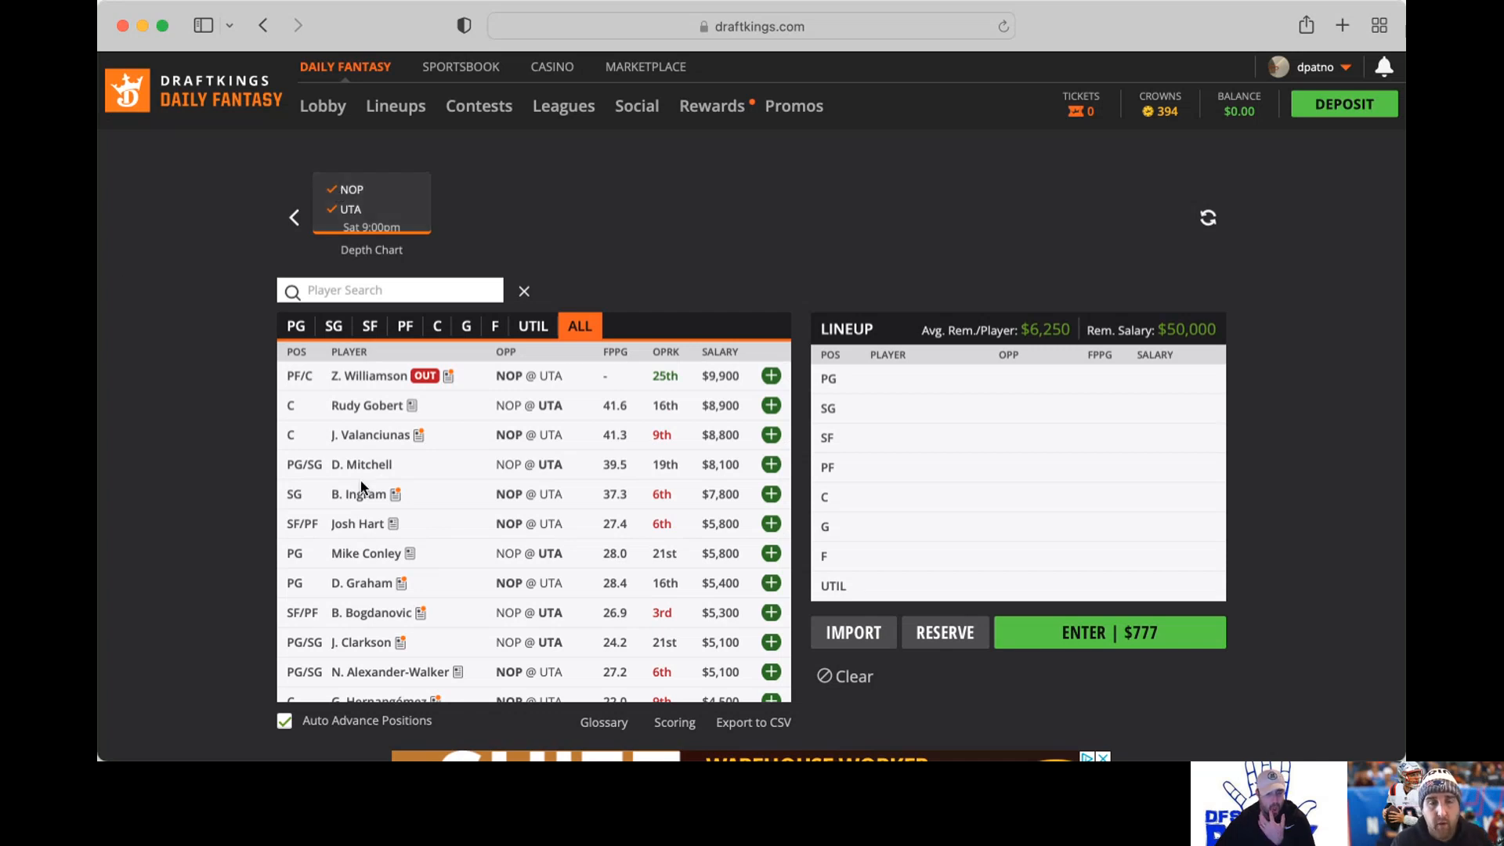
{"action": "scroll", "coordinate": [569, 493], "scroll_direction": "down", "scroll_amount": 1}
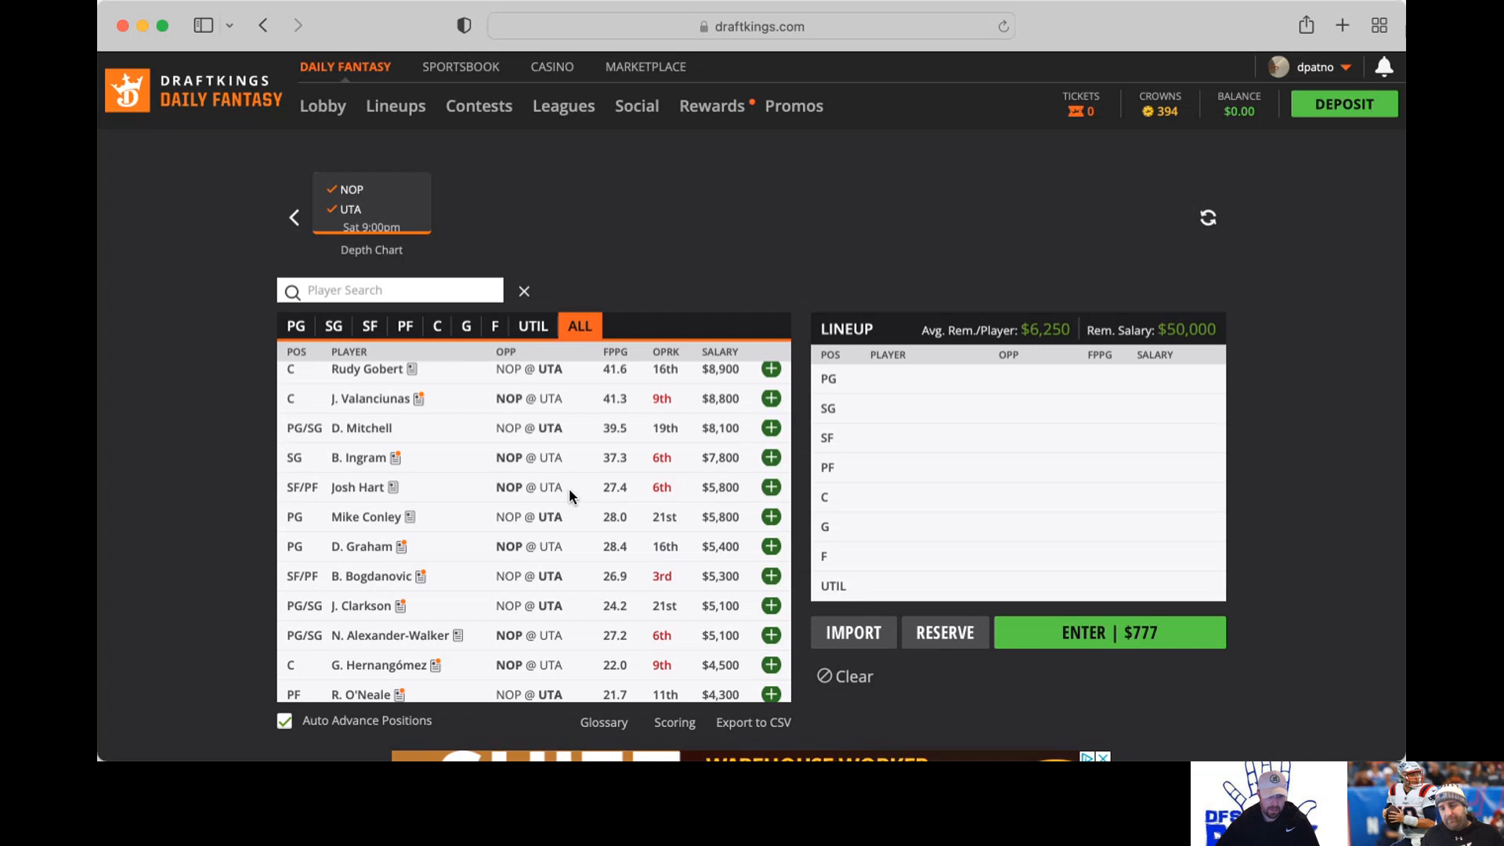
{"action": "left_click", "coordinate": [295, 217]}
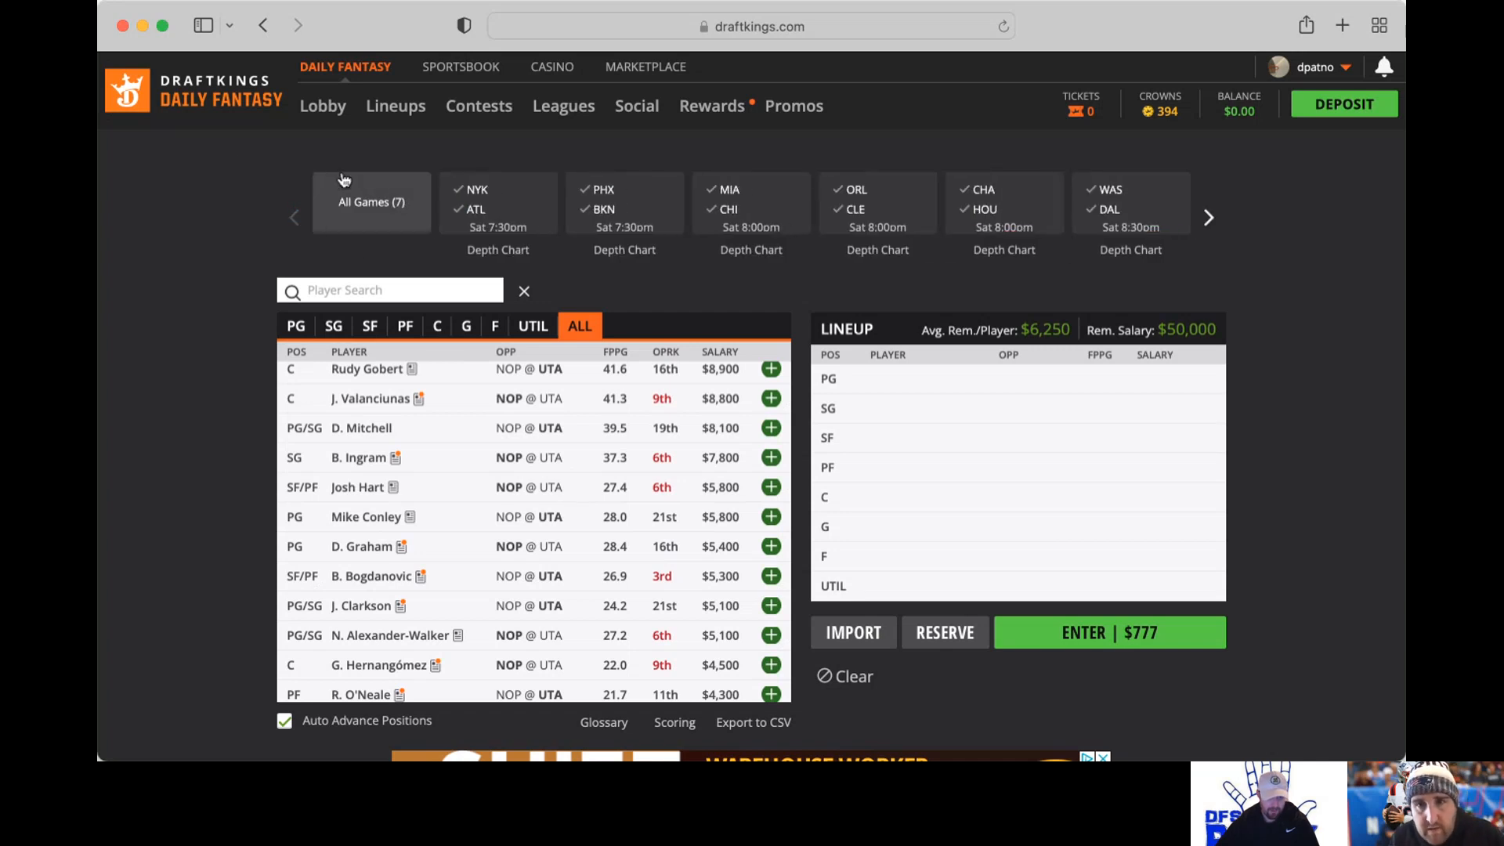
{"action": "left_click", "coordinate": [1209, 220]}
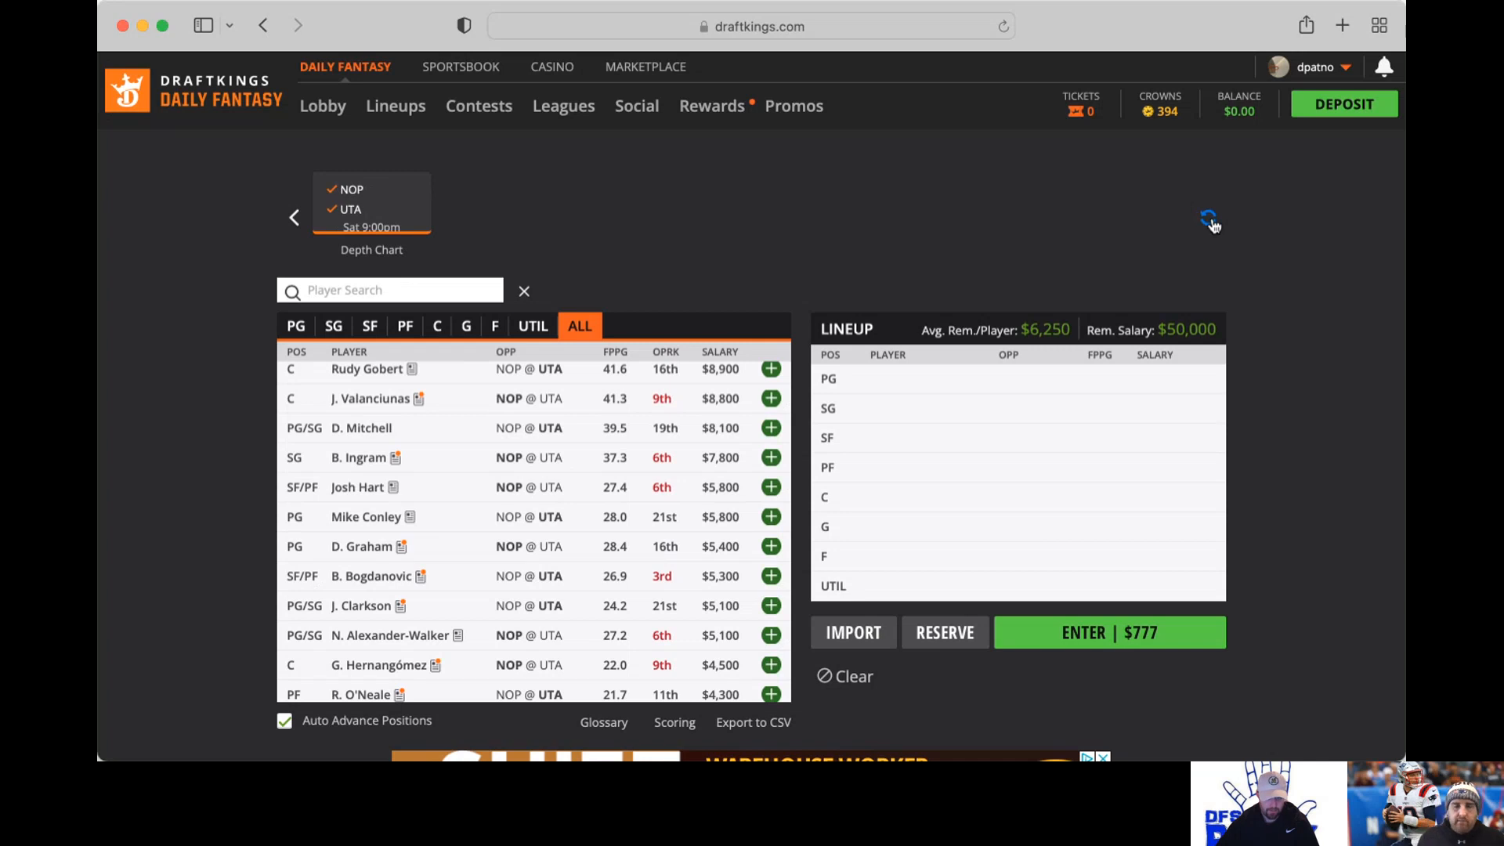
{"action": "left_click", "coordinate": [447, 667]}
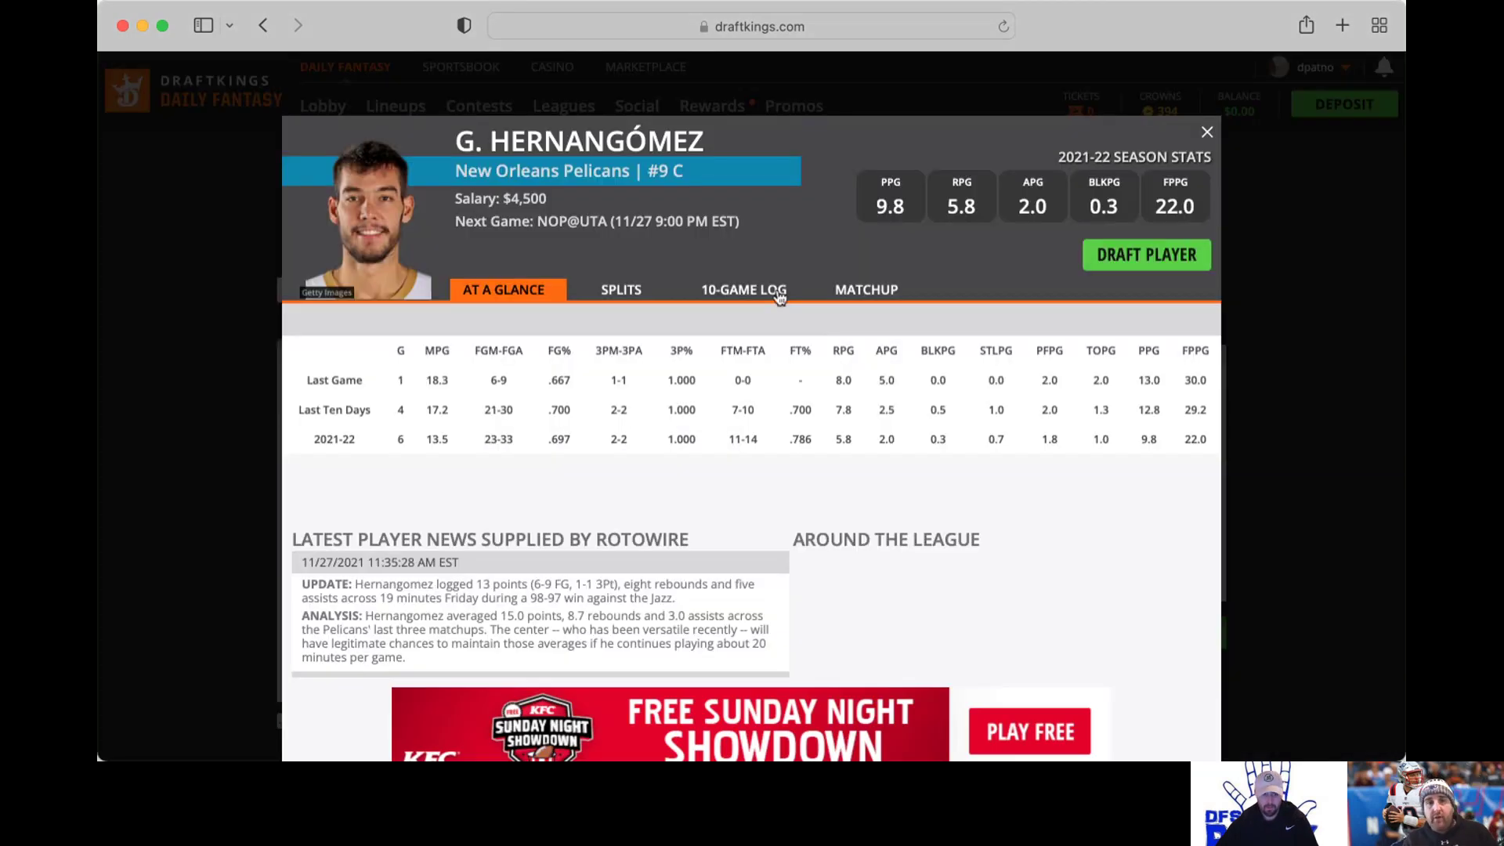
{"action": "left_click", "coordinate": [744, 290]}
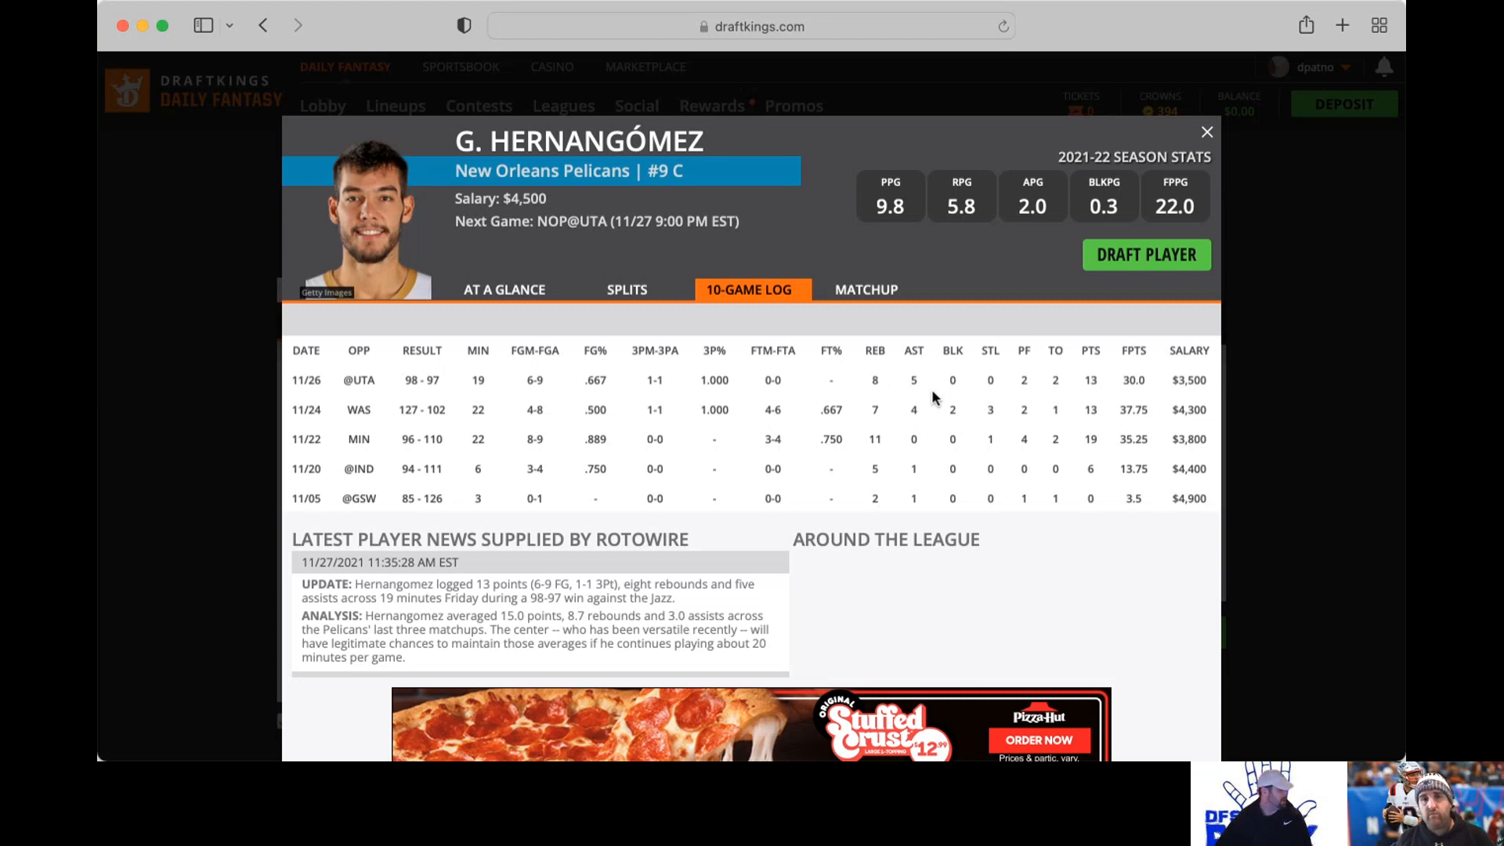
{"action": "left_click", "coordinate": [1207, 138]}
{"action": "scroll", "coordinate": [537, 402], "scroll_direction": "up", "scroll_amount": 1}
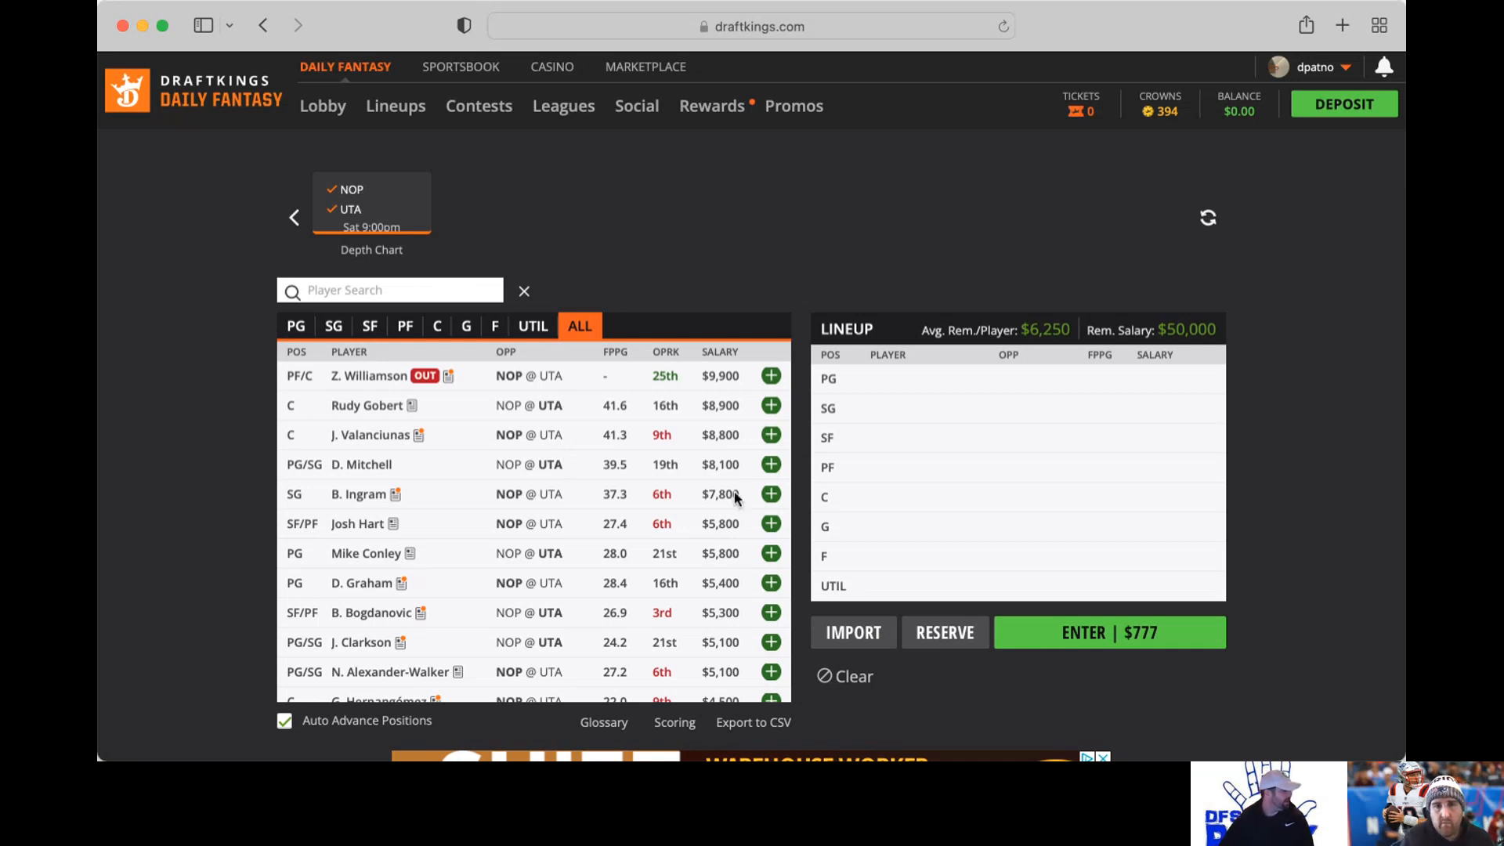
{"action": "scroll", "coordinate": [472, 598], "scroll_direction": "down", "scroll_amount": 2}
{"action": "scroll", "coordinate": [471, 598], "scroll_direction": "down", "scroll_amount": 2}
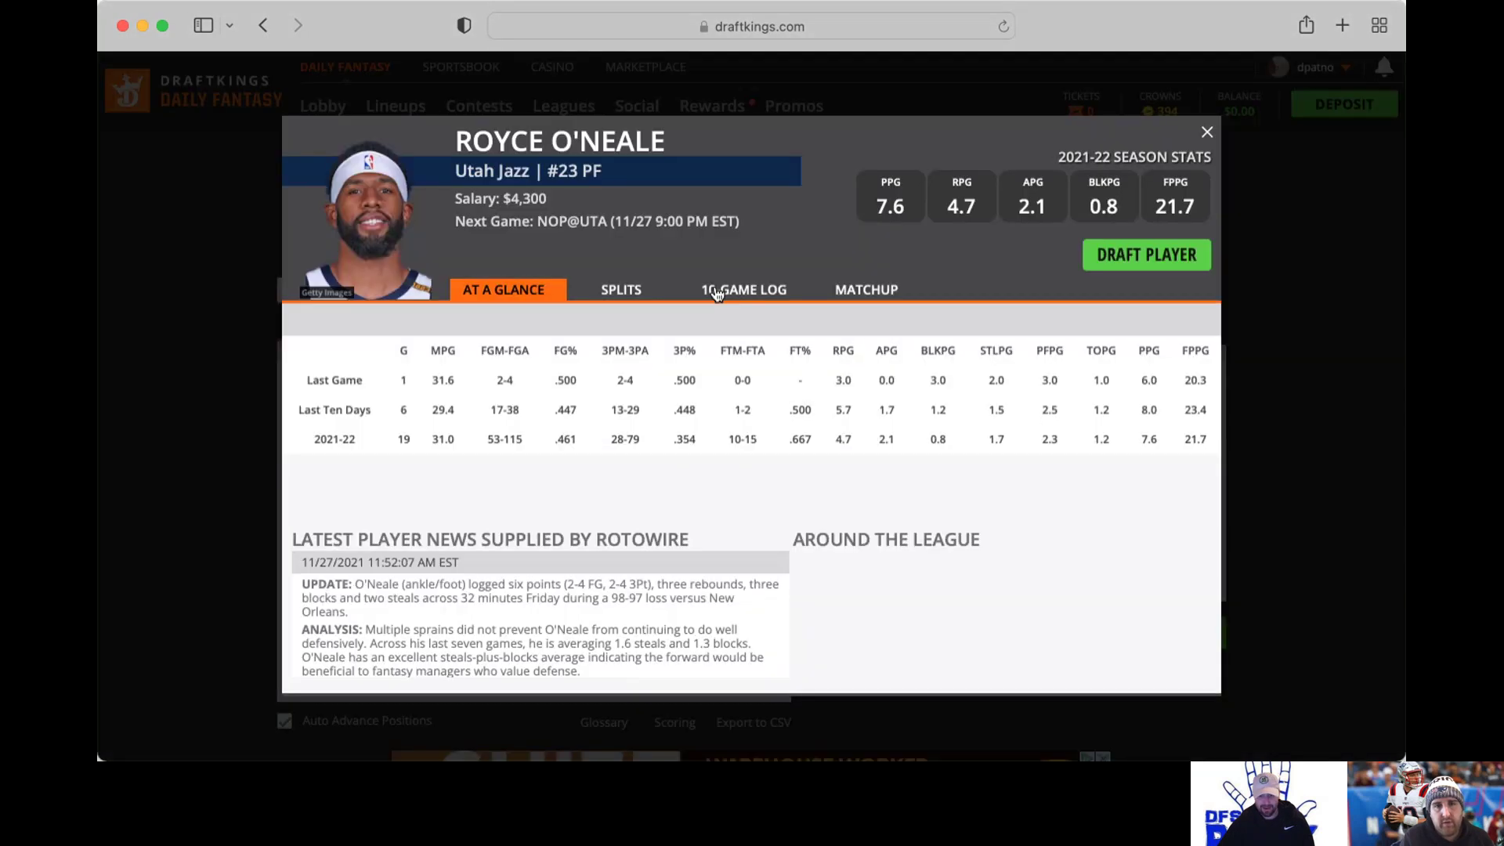
{"action": "left_click", "coordinate": [728, 292]}
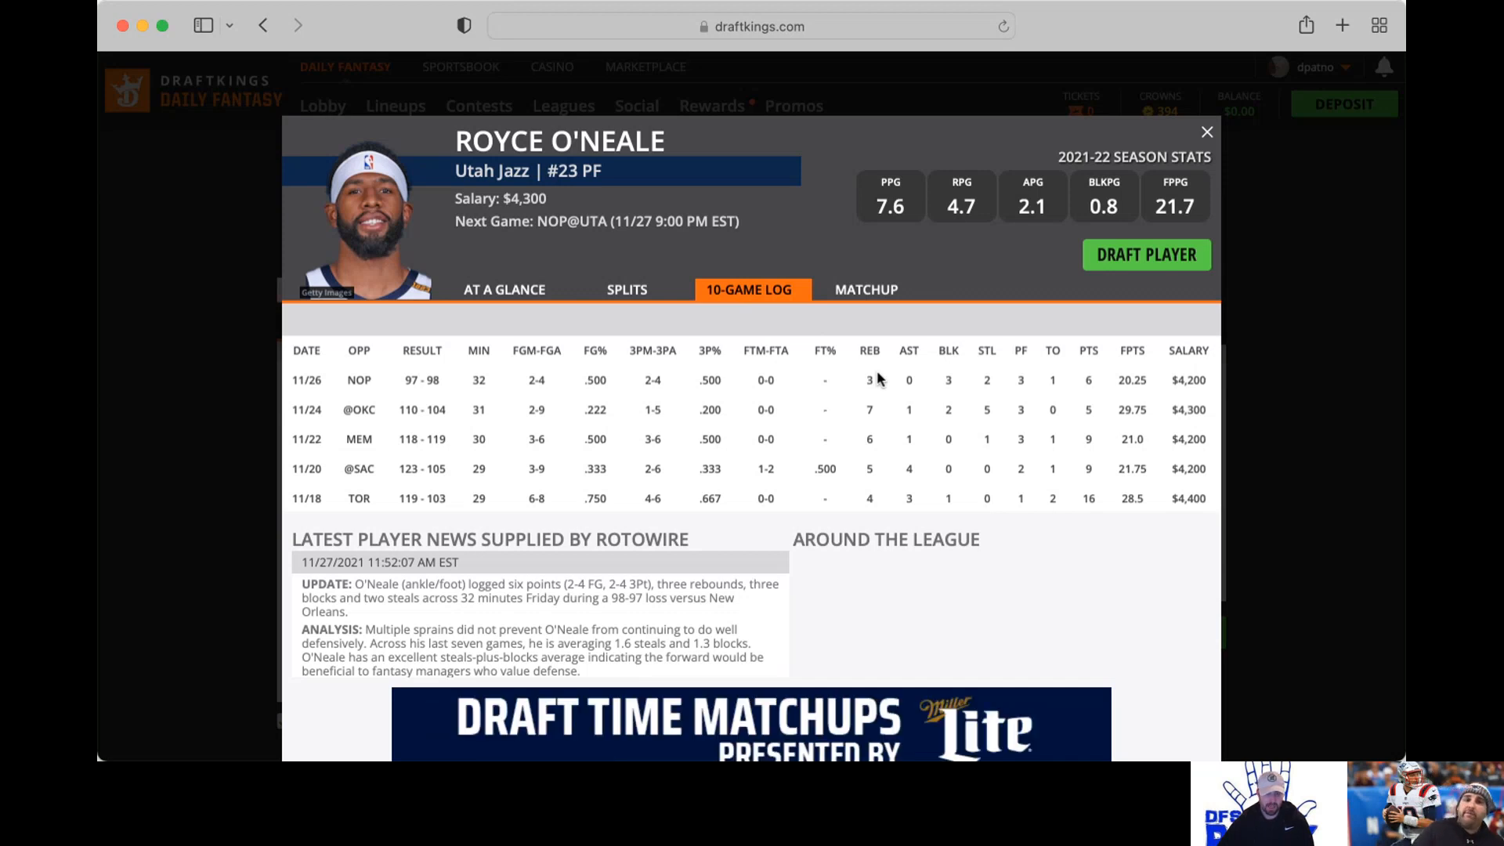
{"action": "left_click", "coordinate": [1212, 133]}
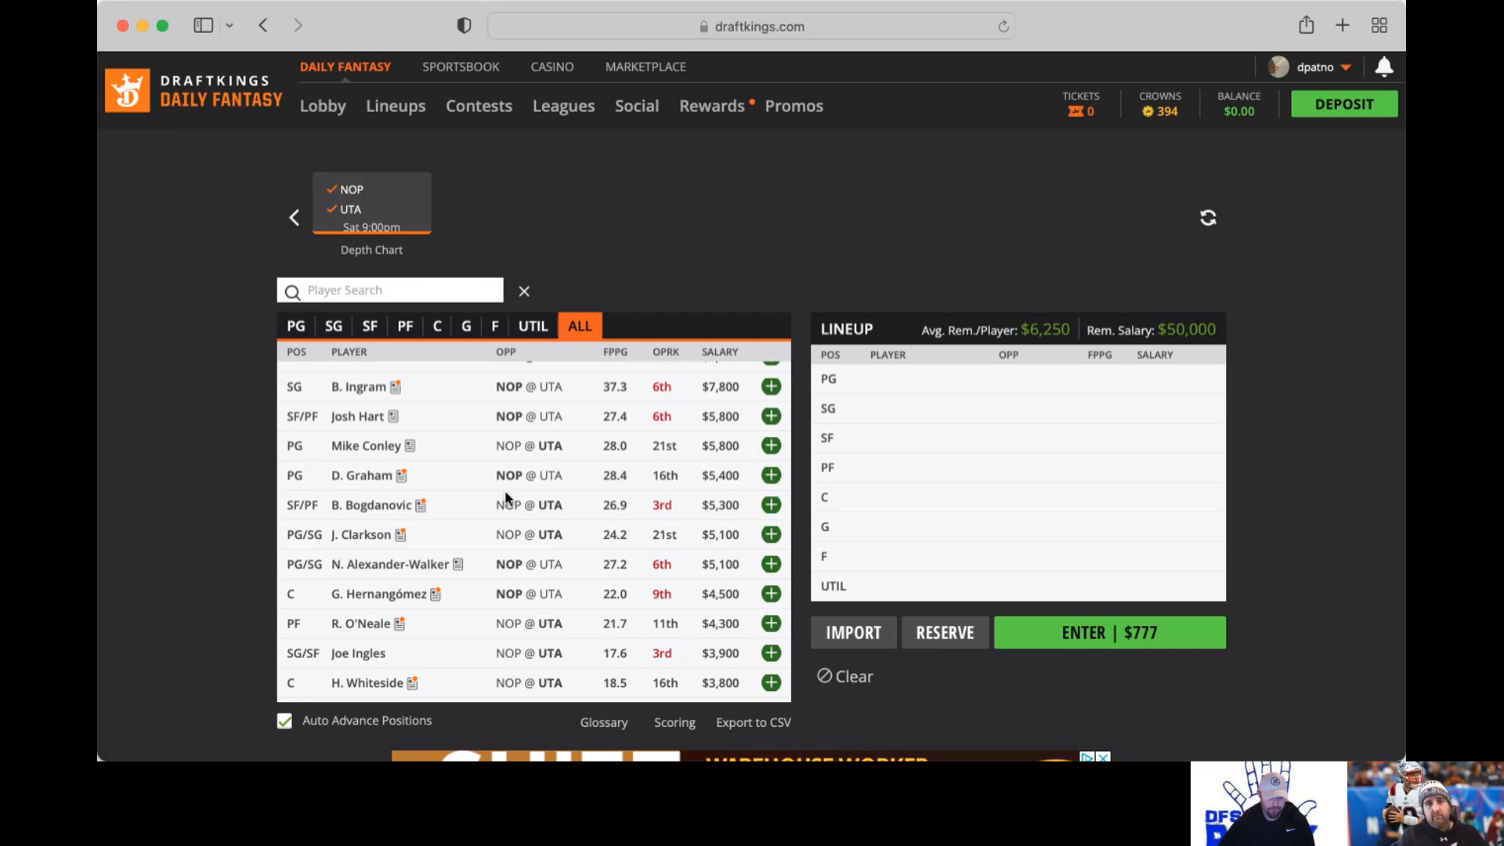
{"action": "scroll", "coordinate": [504, 491], "scroll_direction": "up", "scroll_amount": 4}
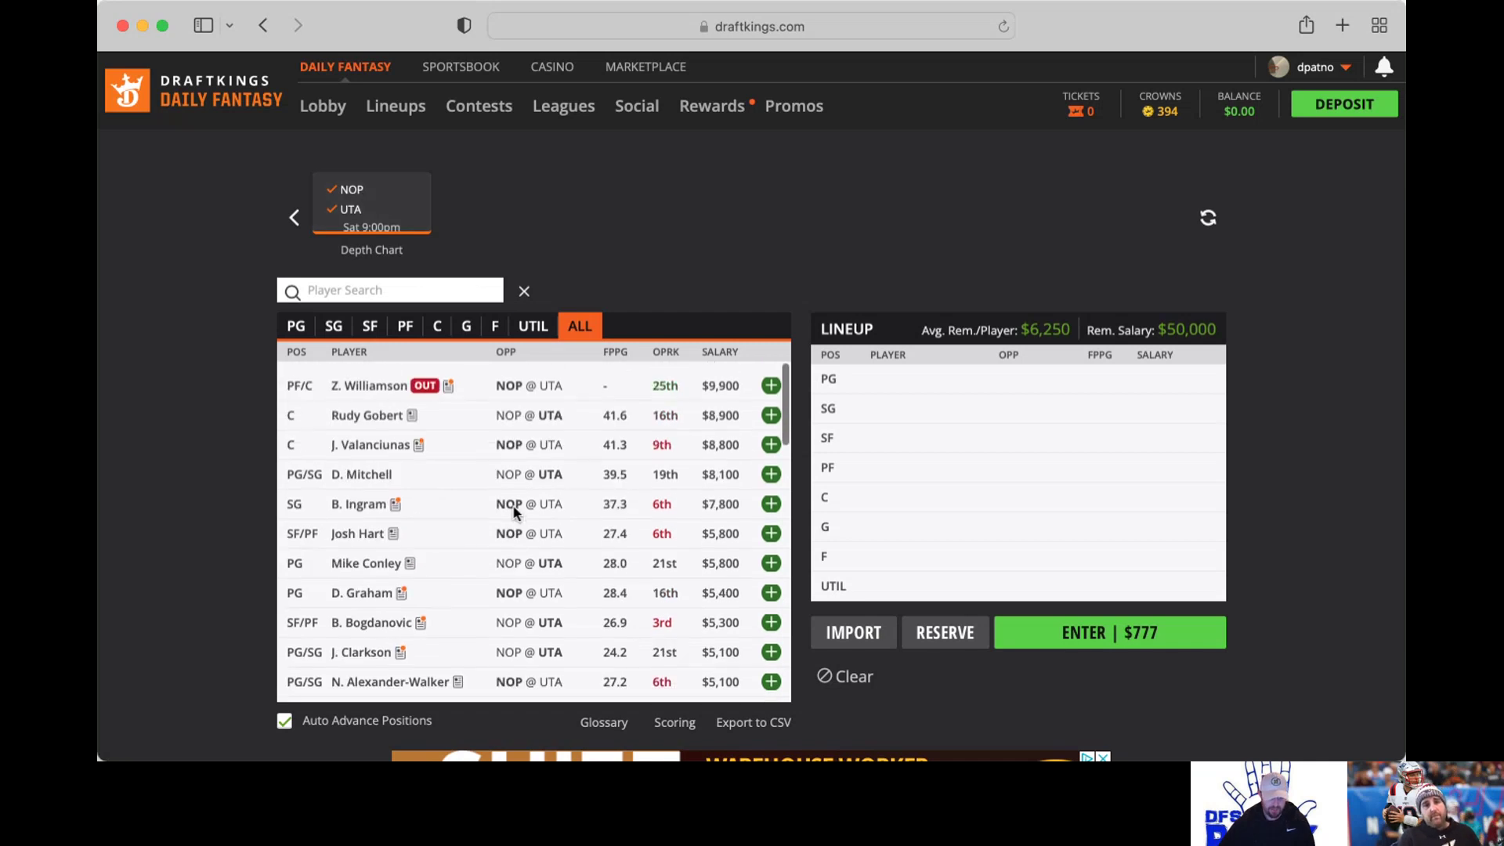
Step: Deselect the NOP/UTA game tile so every game's players are listed
{"action": "left_click", "coordinate": [333, 218]}
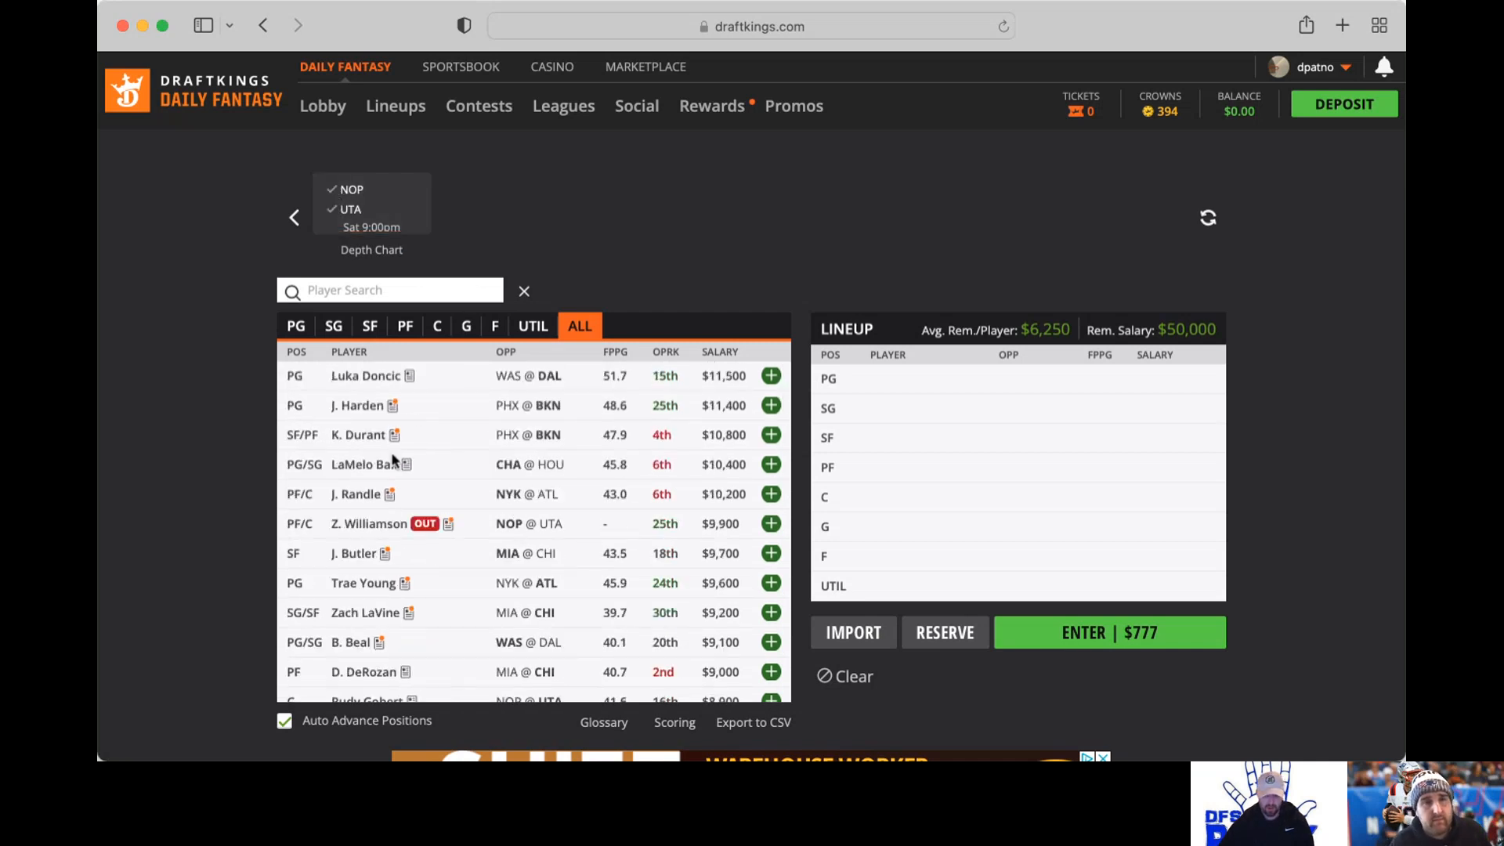
{"action": "scroll", "coordinate": [233, 426], "scroll_direction": "up", "scroll_amount": 3}
{"action": "scroll", "coordinate": [233, 426], "scroll_direction": "down", "scroll_amount": 5}
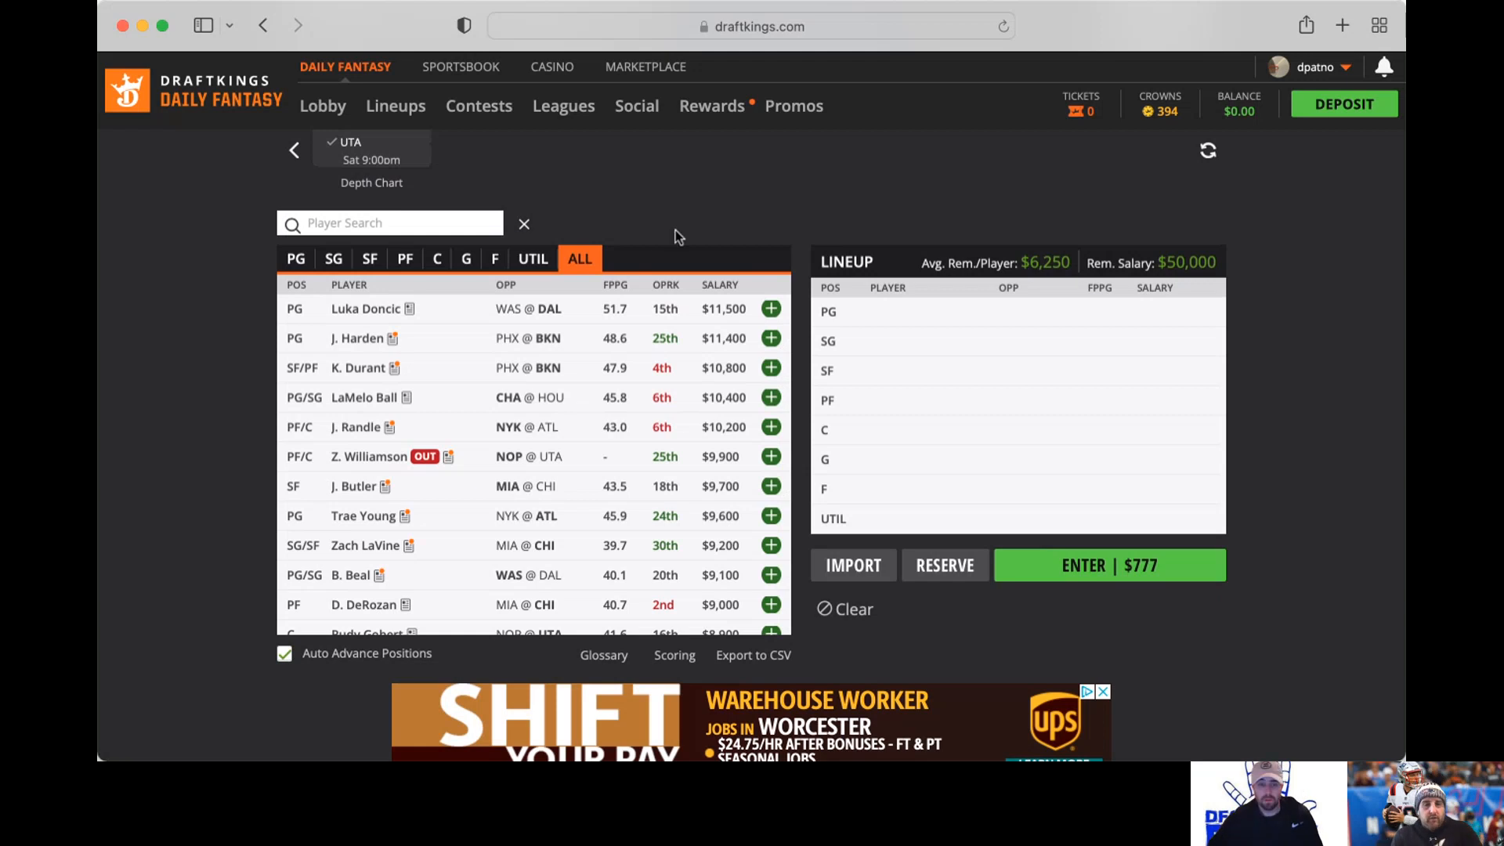
Step: Search and add I. Quickley at PG and W. Carter Jr. at PF to the lineup
{"action": "left_click", "coordinate": [364, 223]}
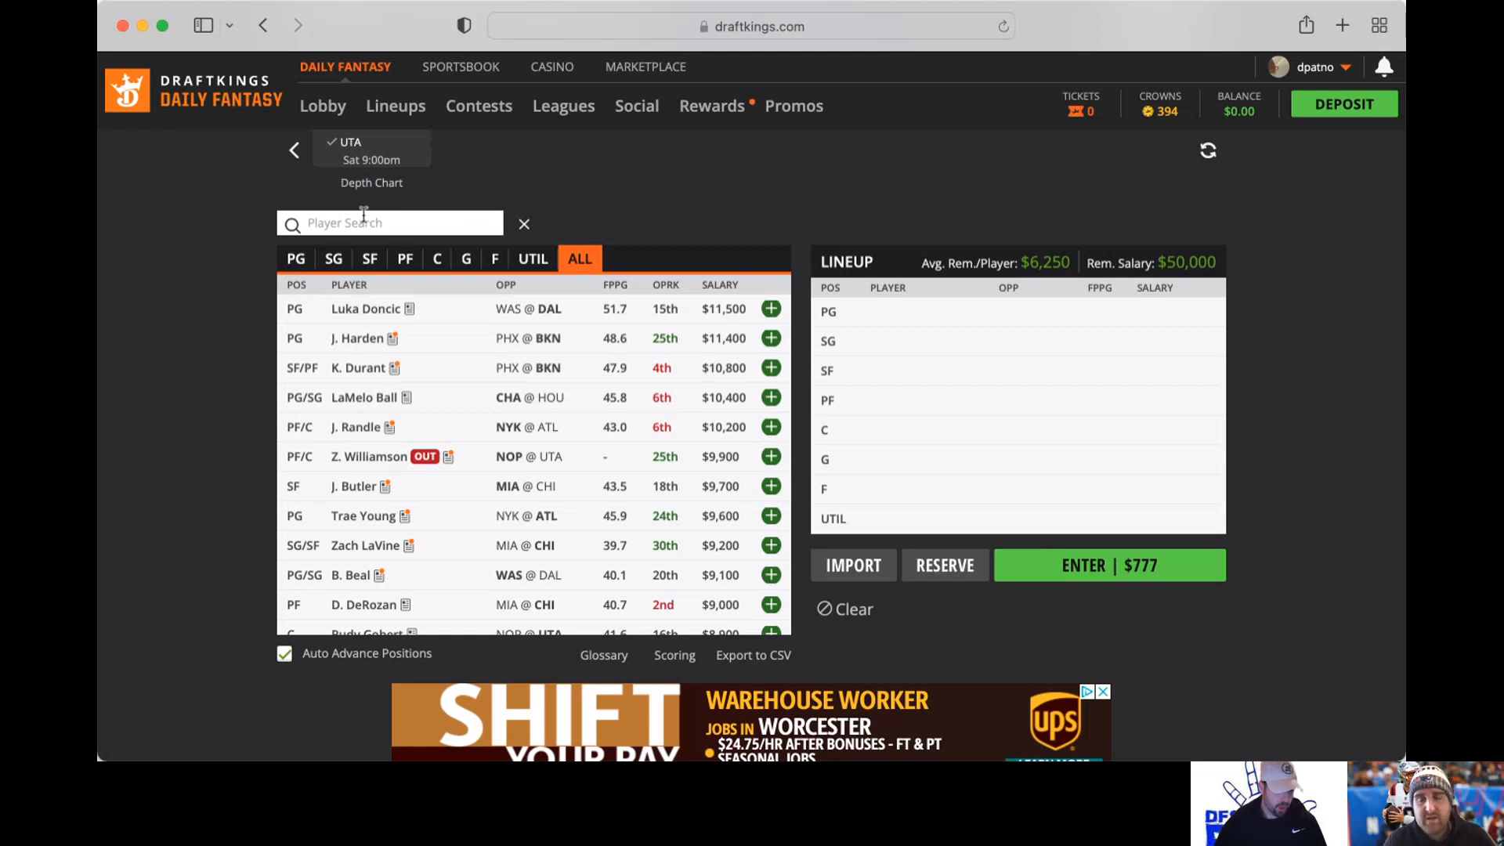
{"action": "type", "text": "qui"}
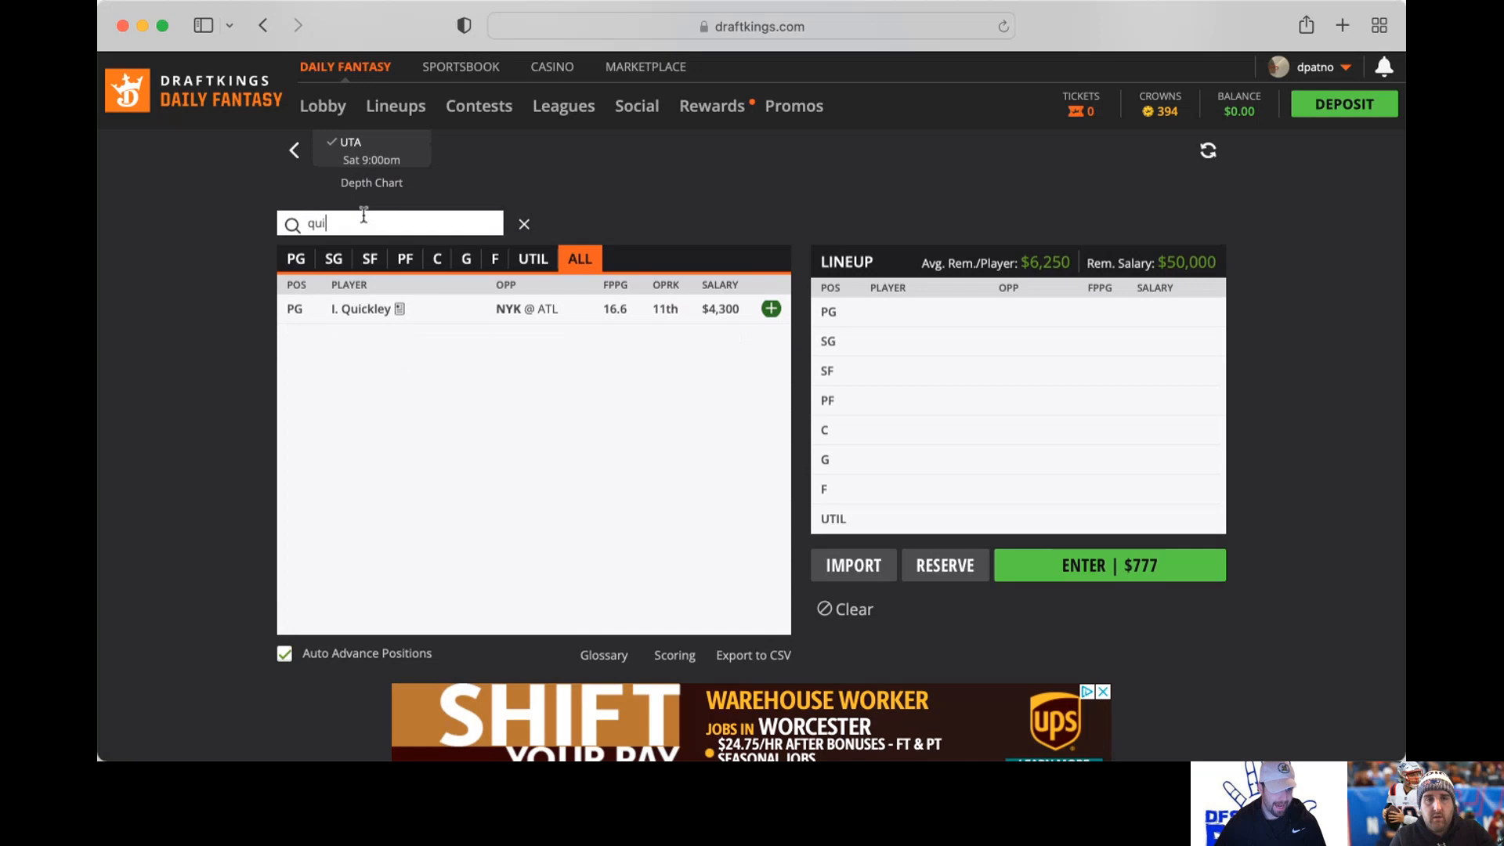
{"action": "left_click", "coordinate": [771, 309]}
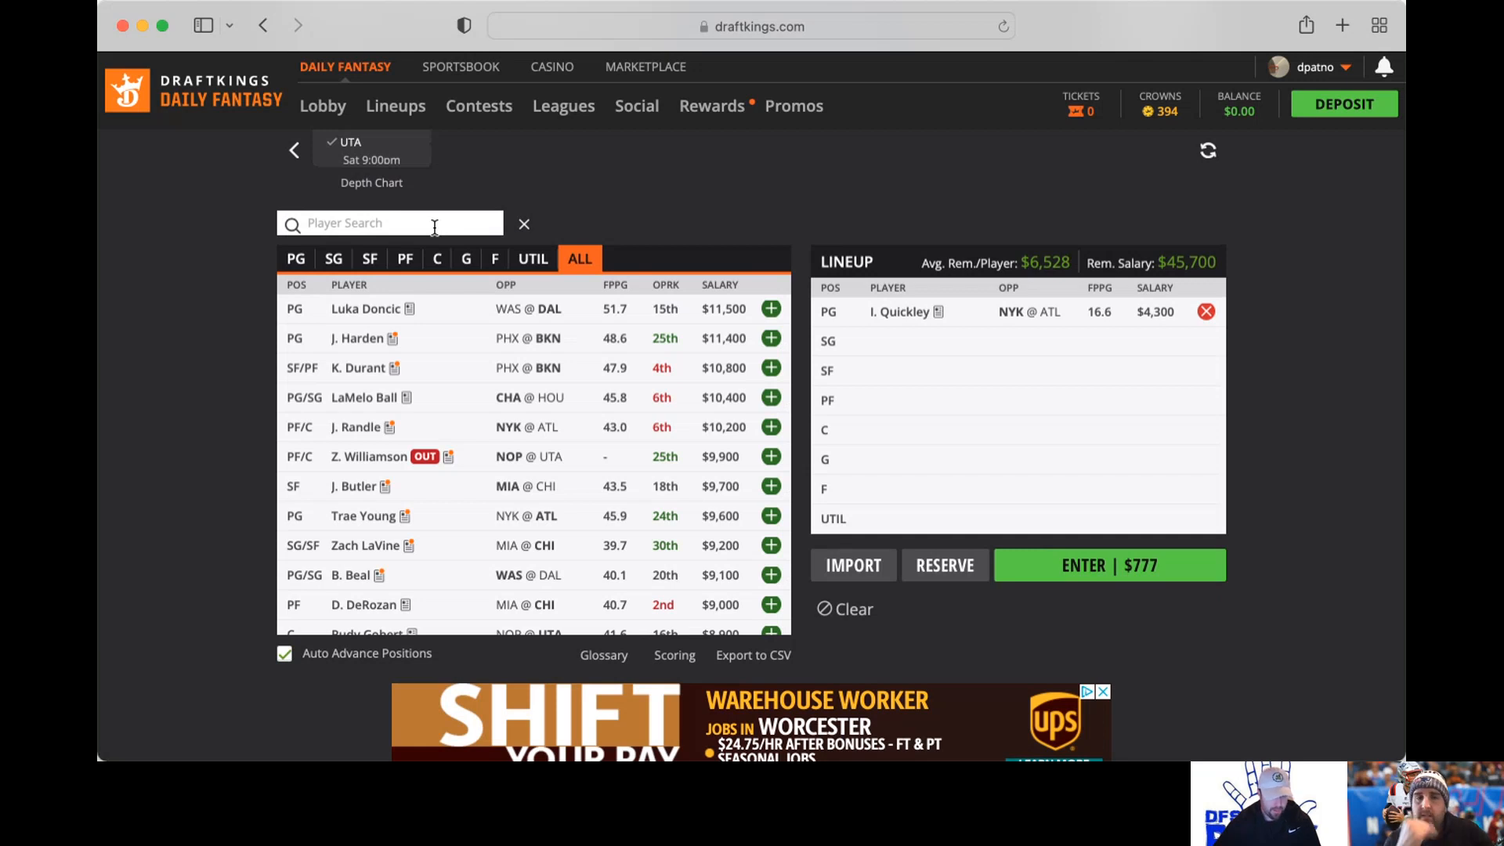
{"action": "left_click", "coordinate": [433, 224]}
{"action": "type", "text": "carter"}
{"action": "left_click", "coordinate": [770, 310]}
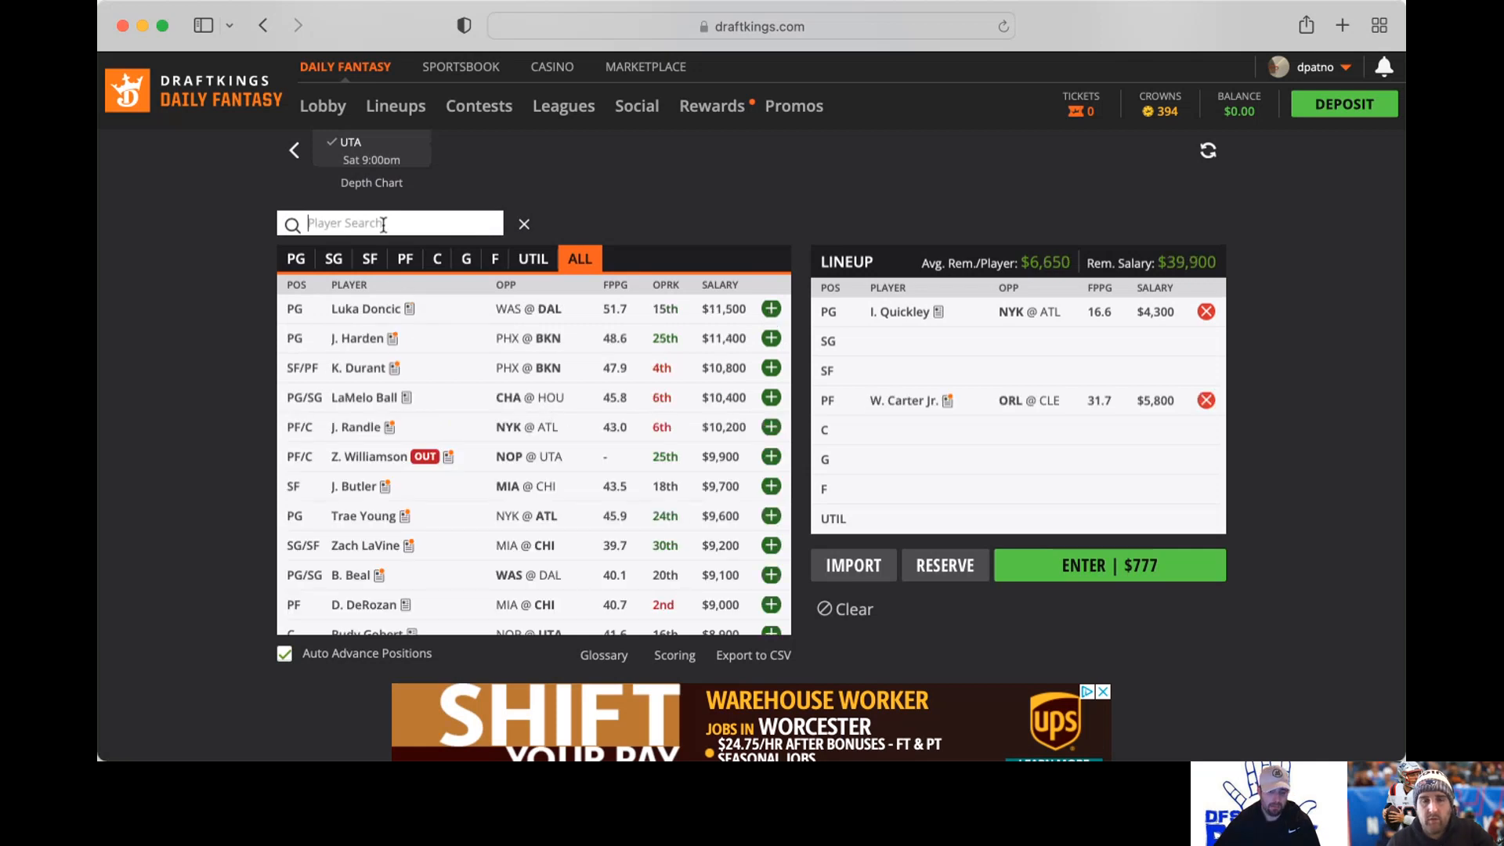
{"action": "type", "text": "conley"}
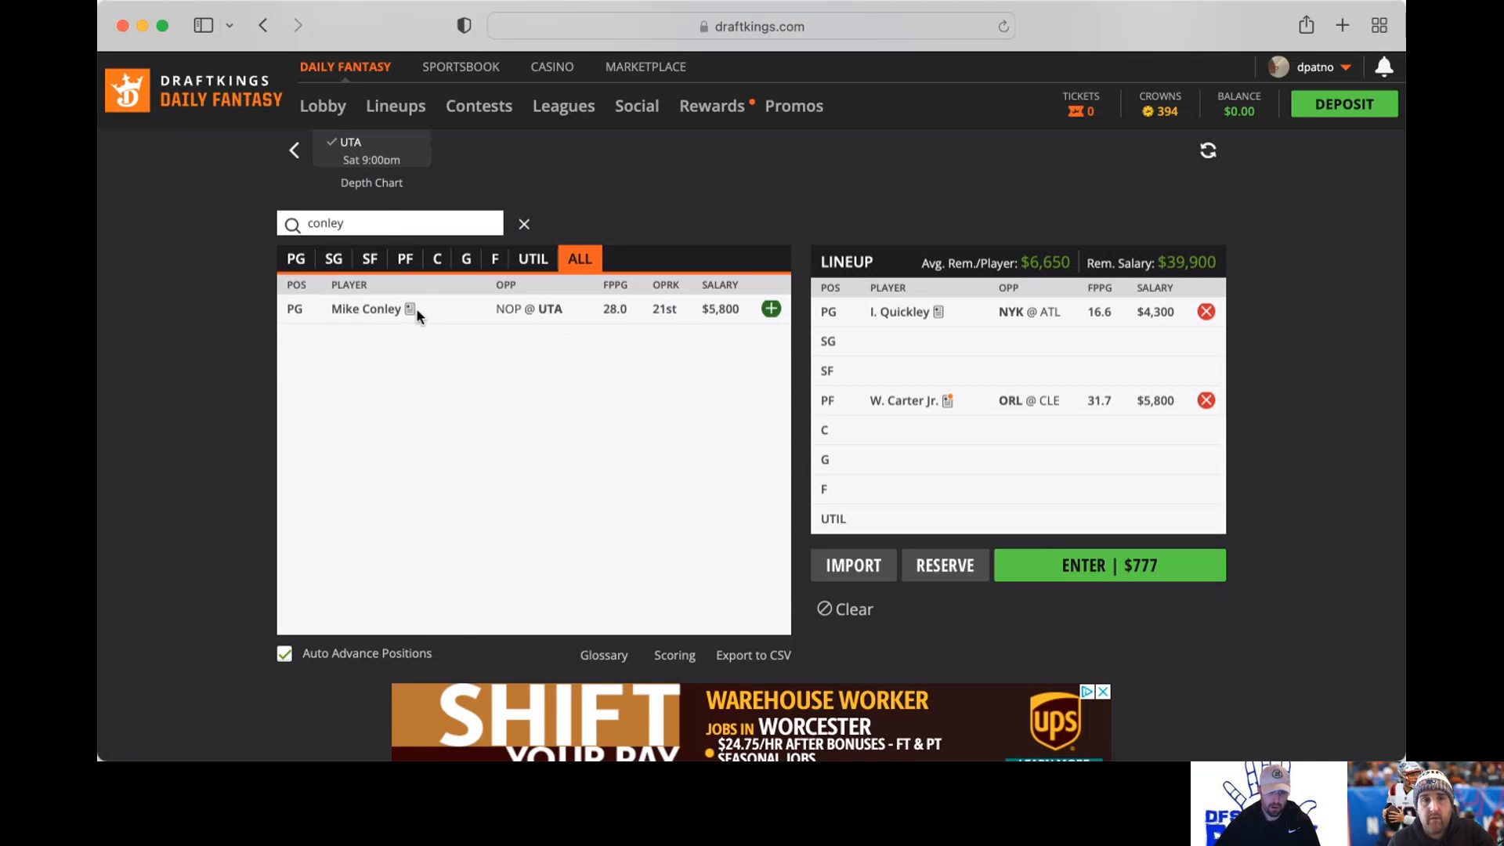
Step: Review Mike Conley's player card, close it, and clear the Conley search
{"action": "left_click", "coordinate": [422, 308]}
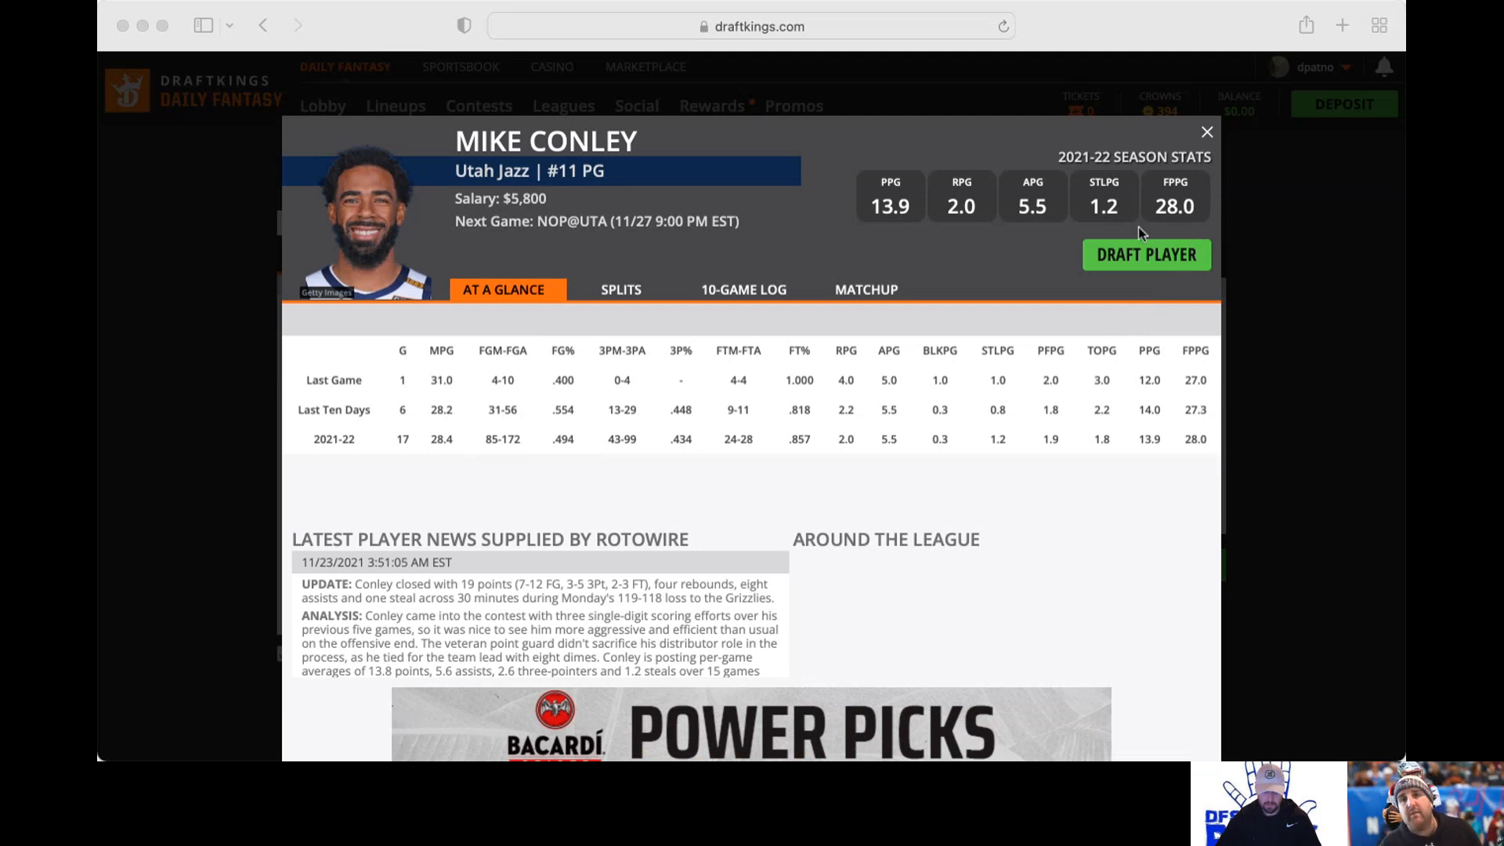
{"action": "left_click", "coordinate": [955, 223]}
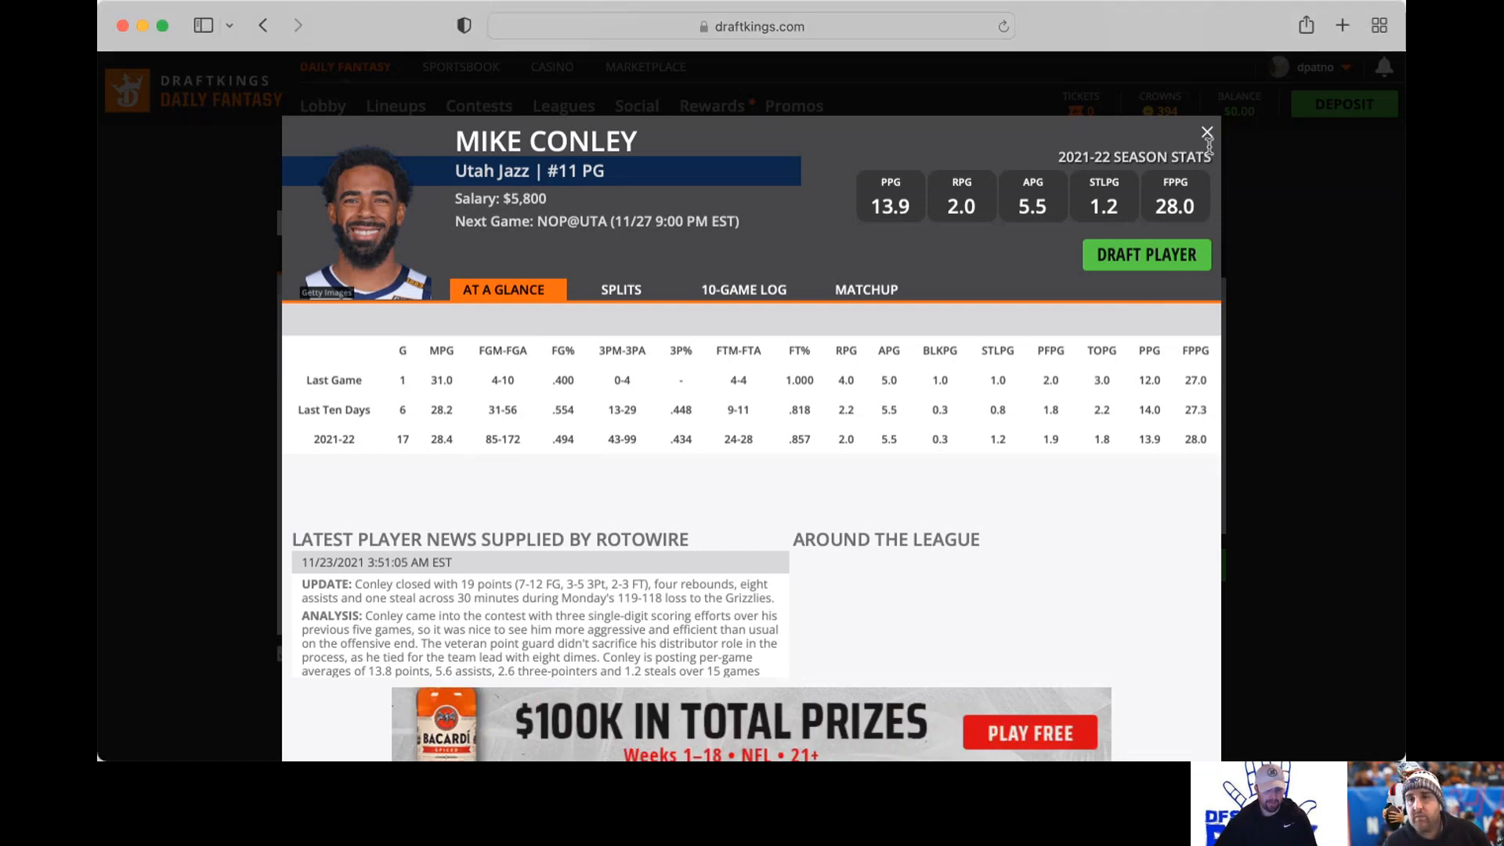
{"action": "left_click", "coordinate": [1208, 134]}
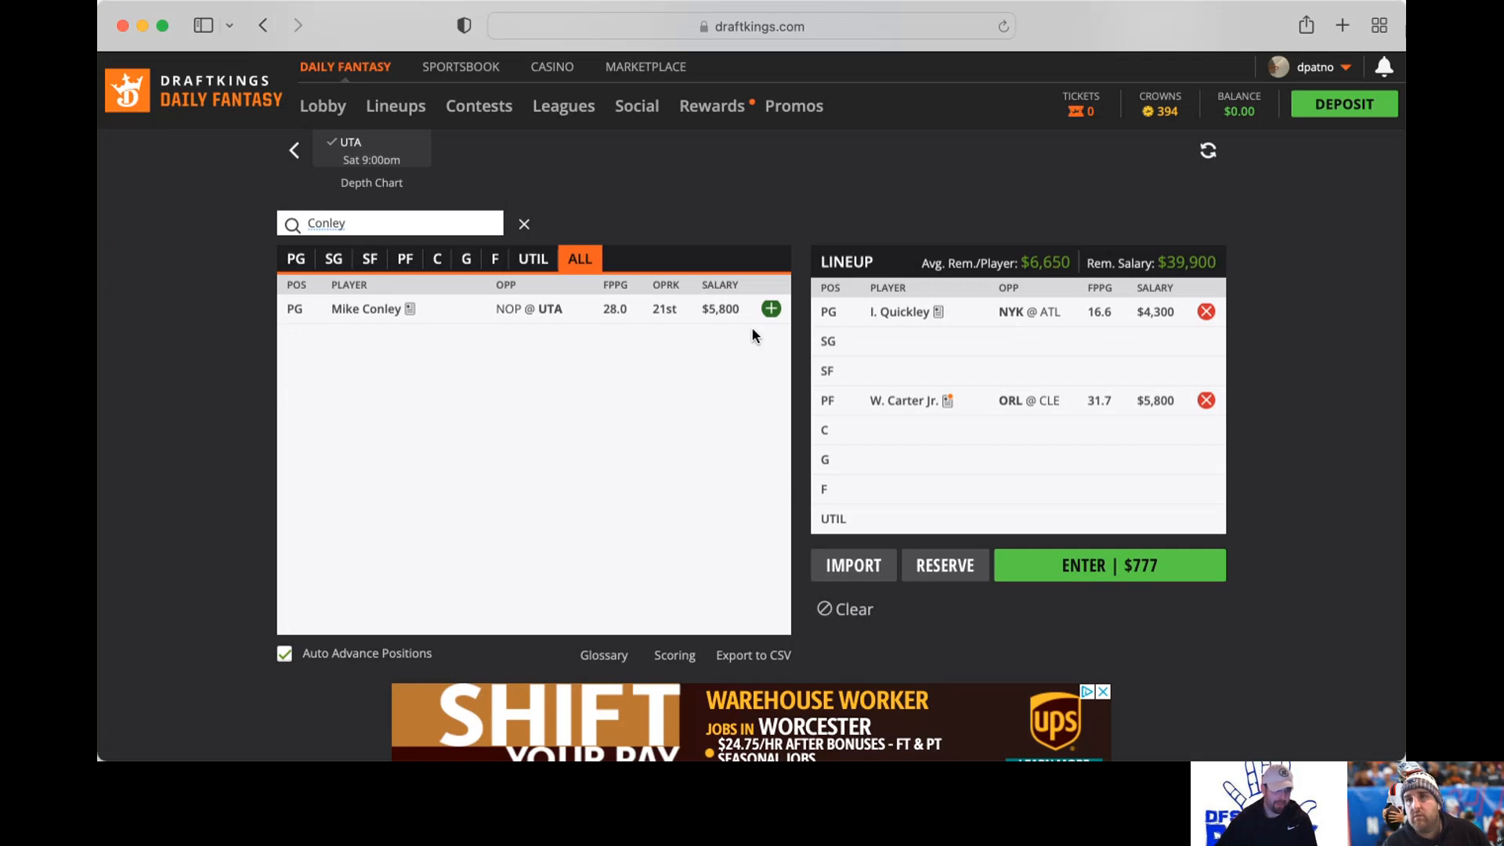
{"action": "left_click", "coordinate": [525, 226]}
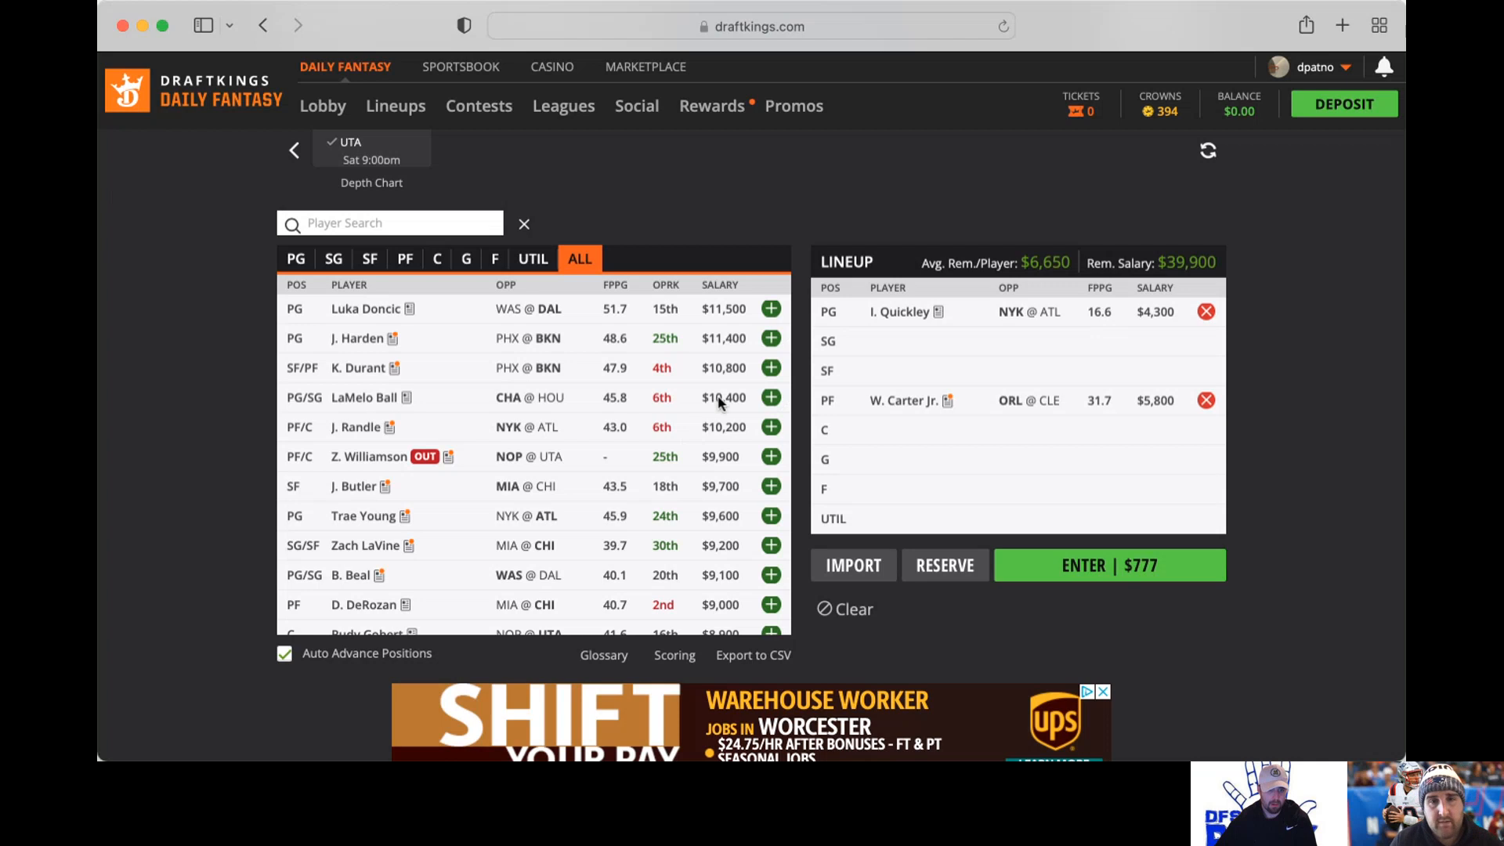
Step: Add LaMelo Ball at SG and K. Porter Jr. at G to the lineup
{"action": "left_click", "coordinate": [772, 398]}
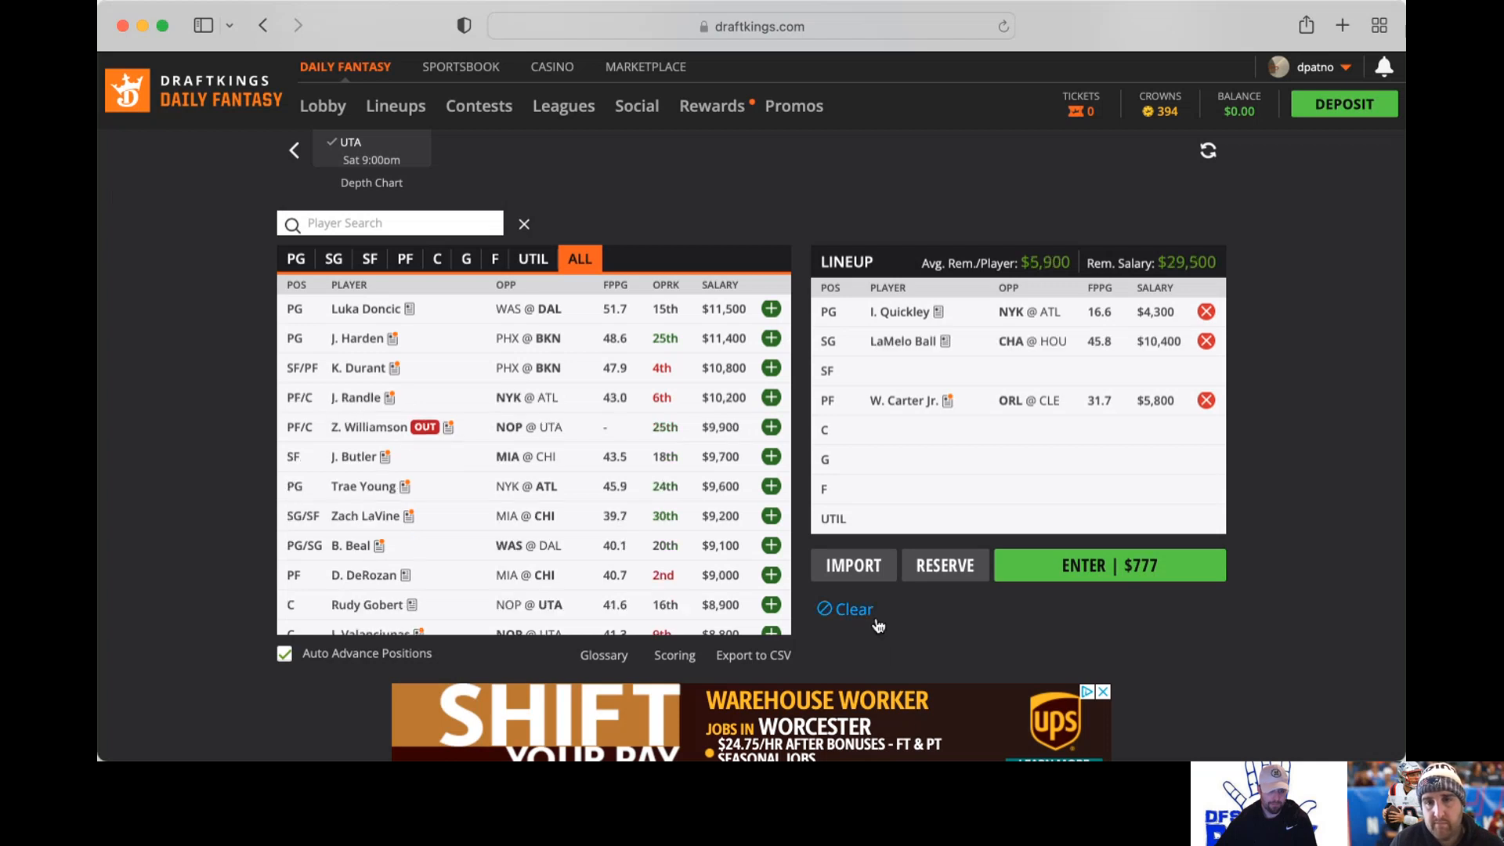
{"action": "left_click", "coordinate": [379, 224]}
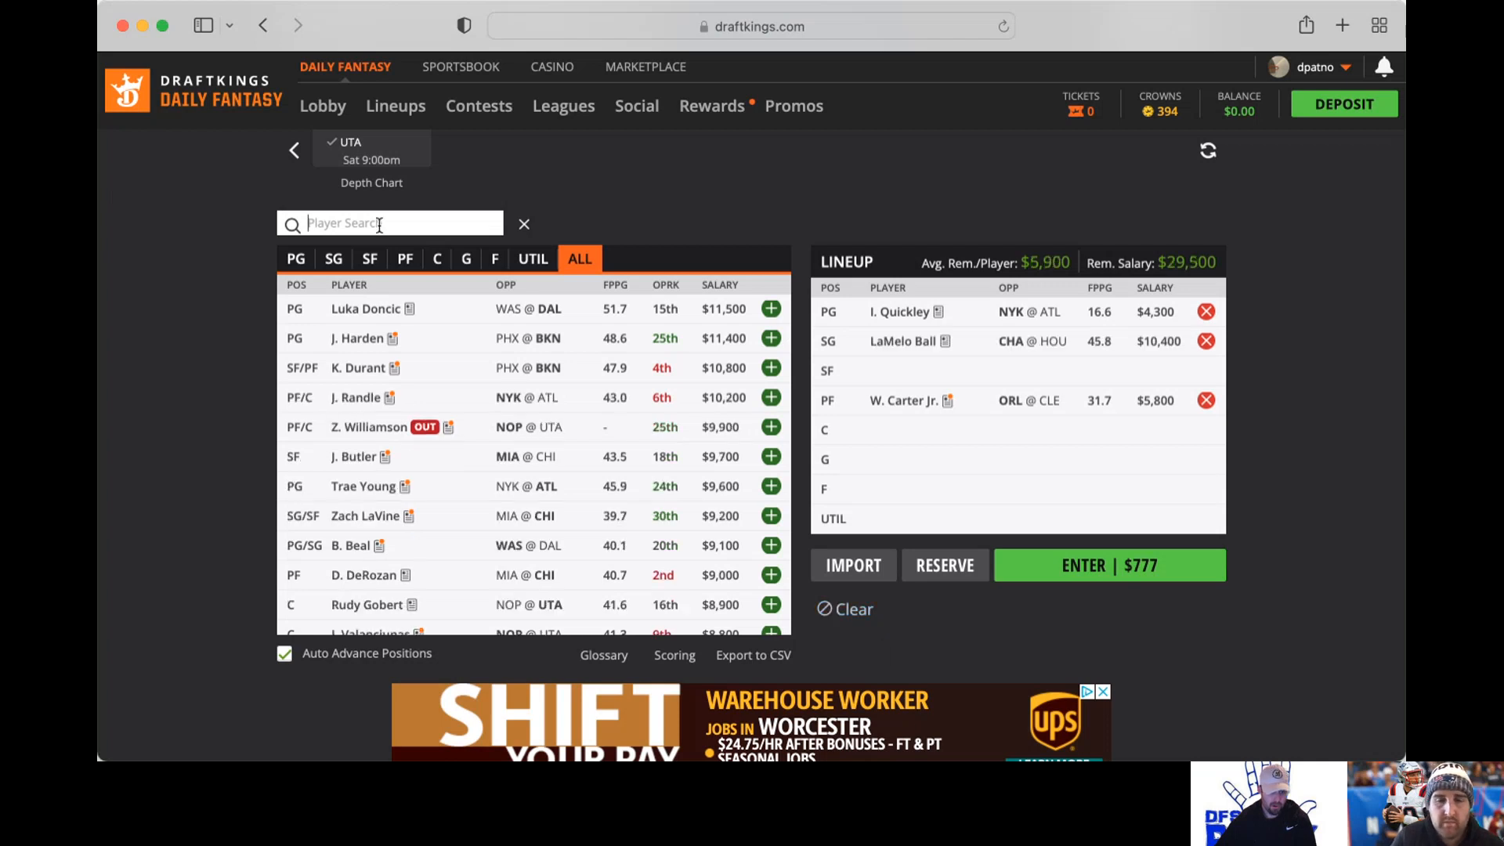
{"action": "type", "text": "portr"}
{"action": "key", "text": "BackSpace"}
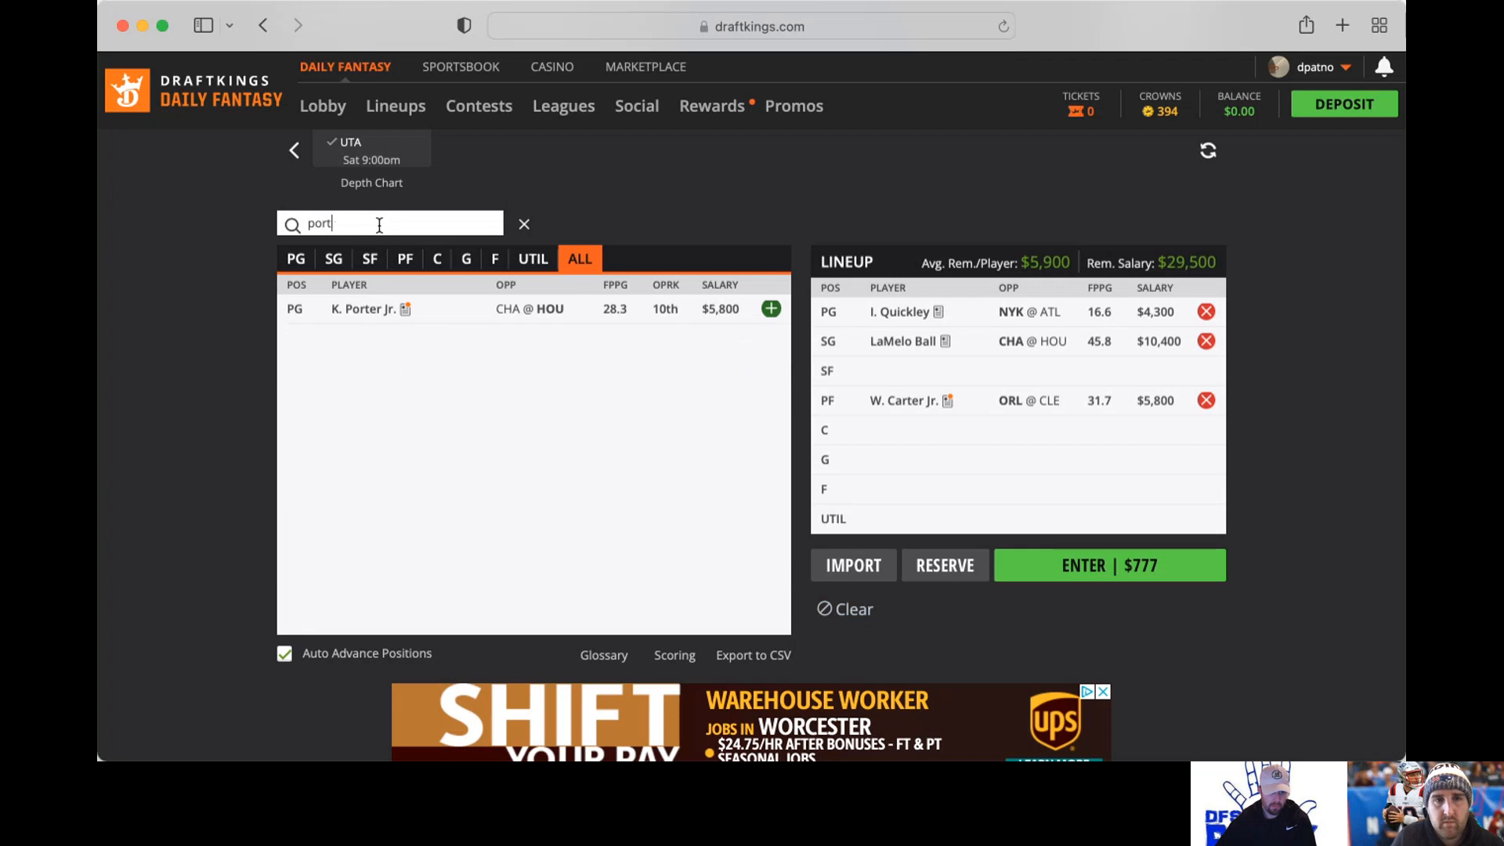
{"action": "key", "text": "Return"}
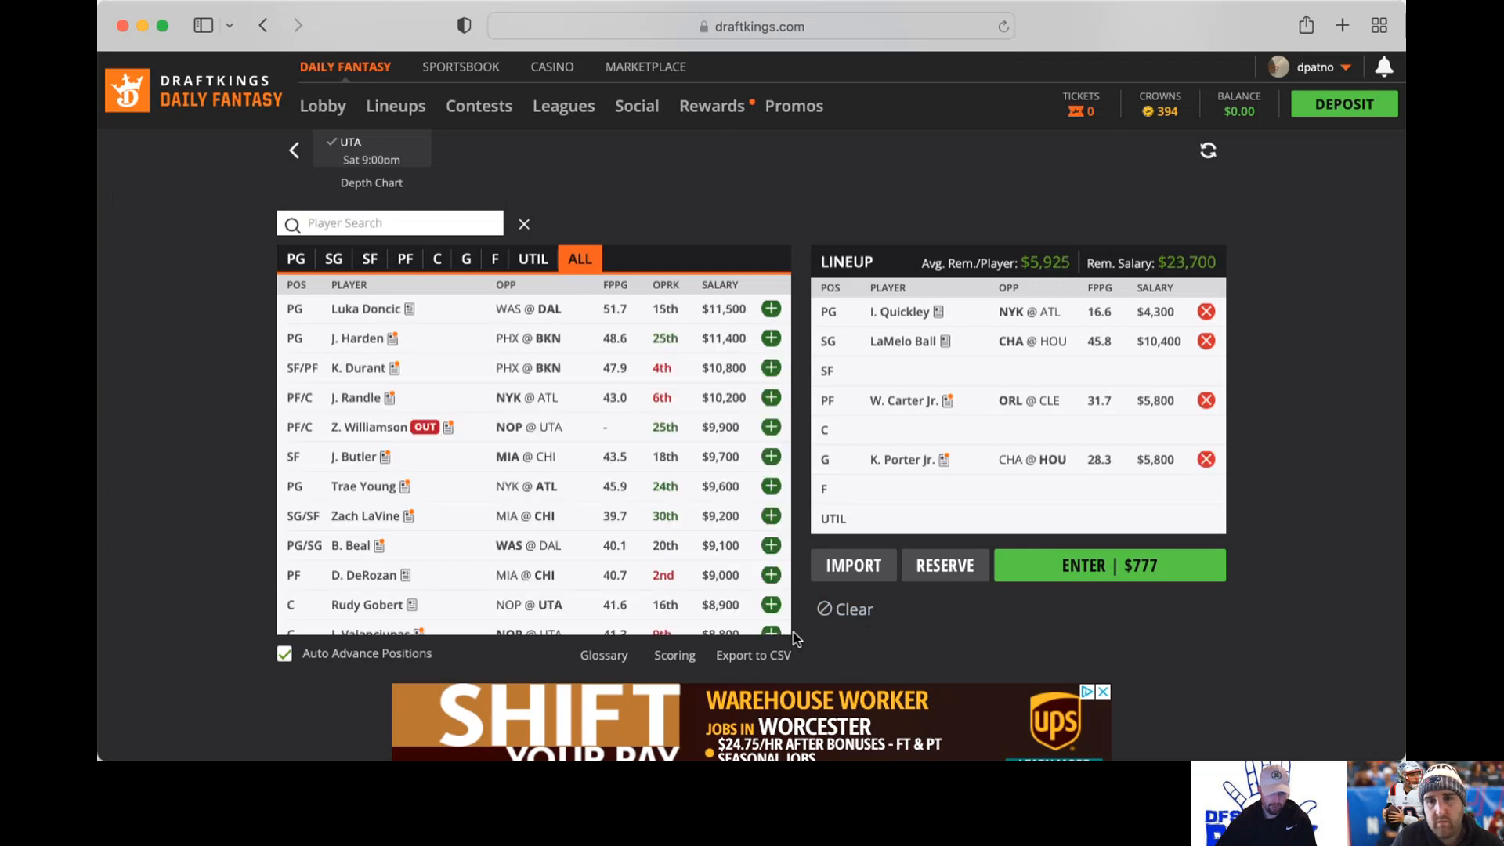
Step: Search and add C. Wood at C and P. Washington at F to the lineup
{"action": "left_click", "coordinate": [402, 222]}
{"action": "type", "text": "wood"}
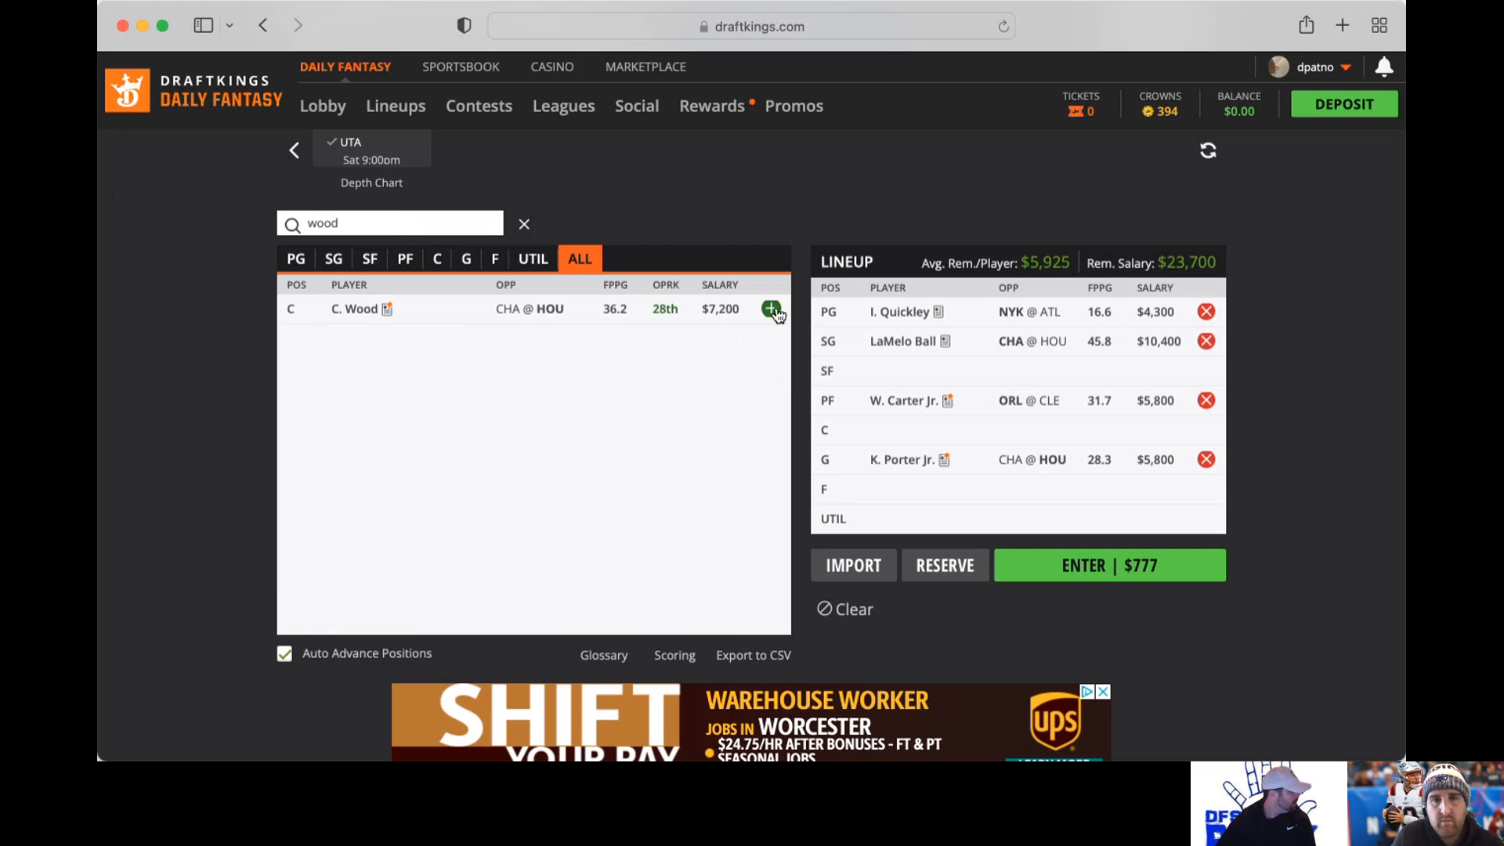
{"action": "left_click", "coordinate": [679, 655]}
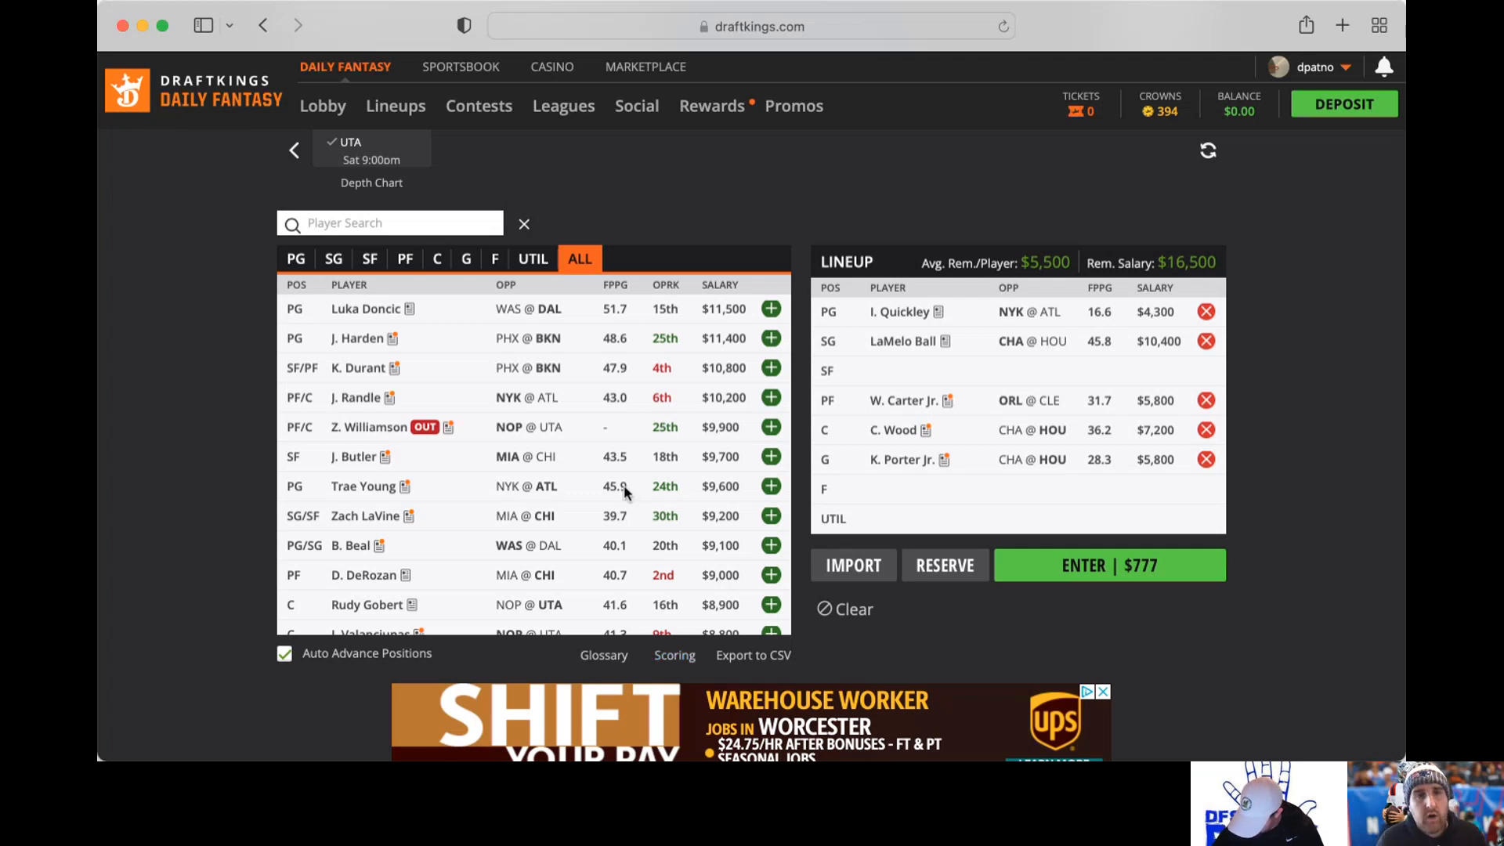
{"action": "left_click", "coordinate": [405, 224]}
{"action": "type", "text": "washington"}
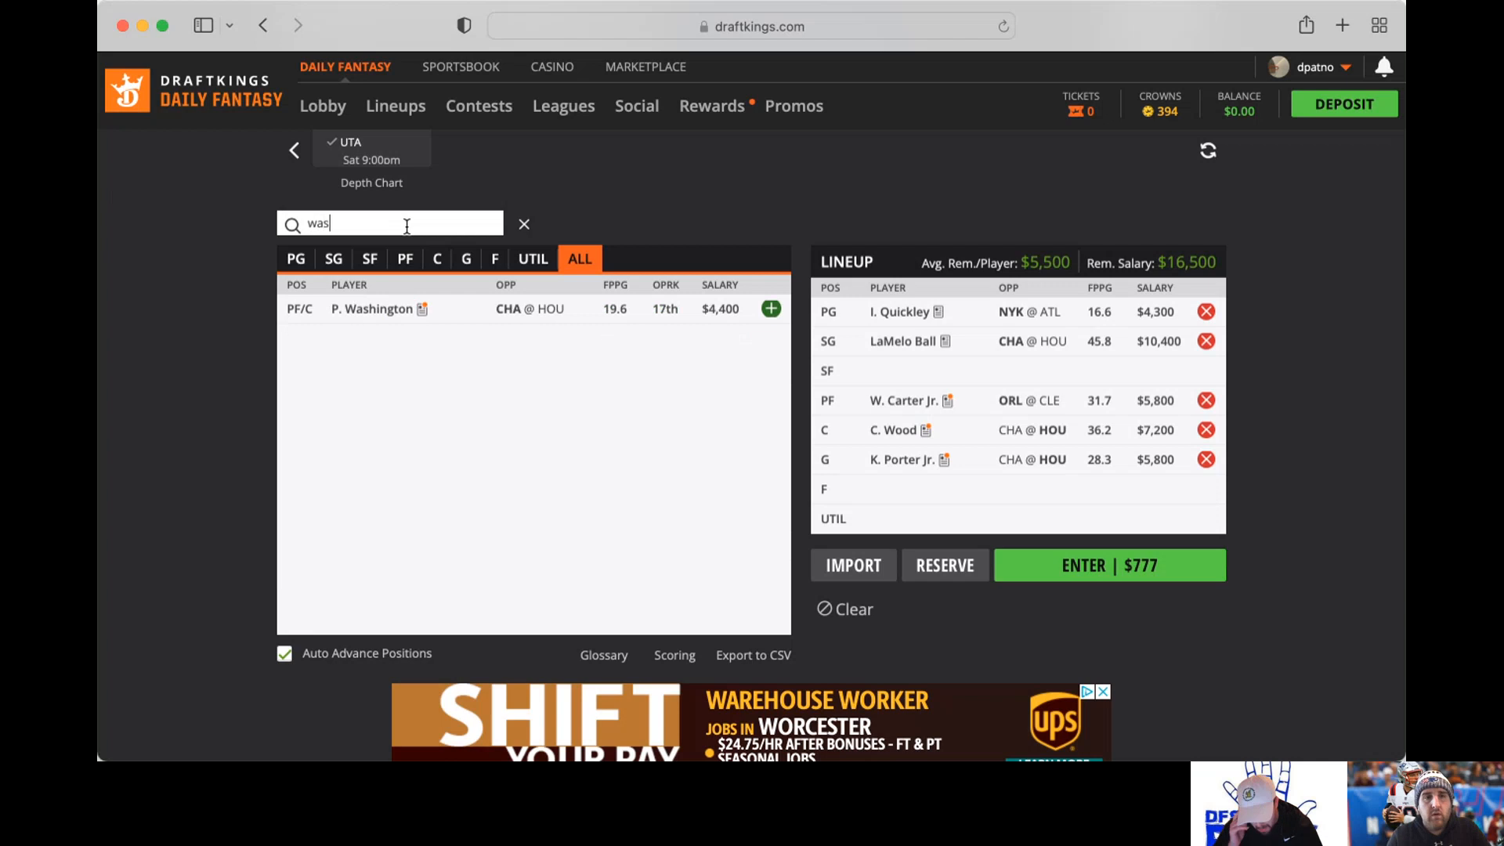
{"action": "left_click", "coordinate": [771, 309]}
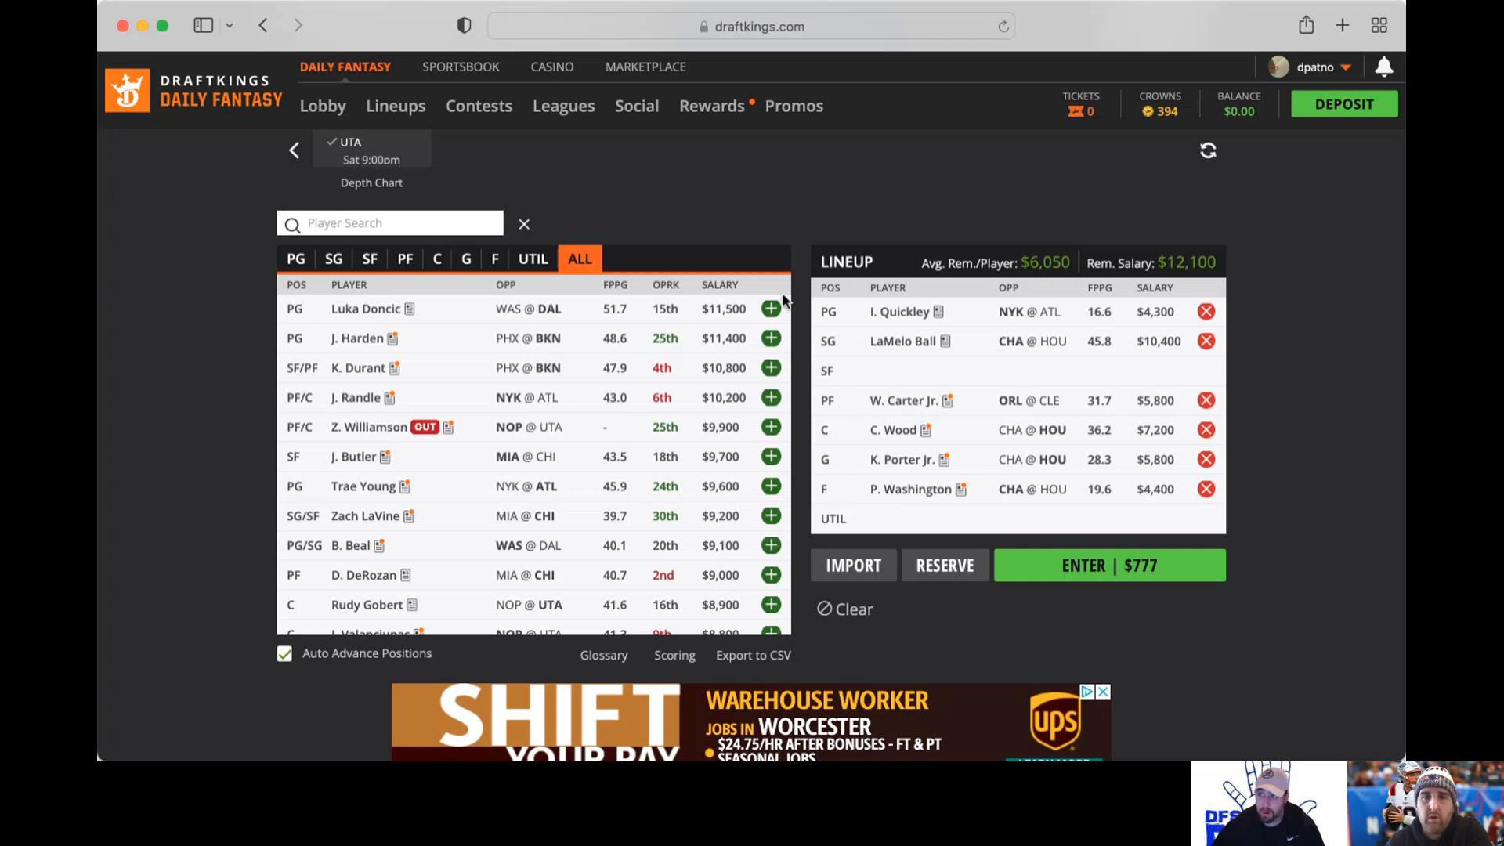
Step: Filter to SF-eligible players and add Alec Burks at SF, leaving $7,200
{"action": "left_click", "coordinate": [371, 259]}
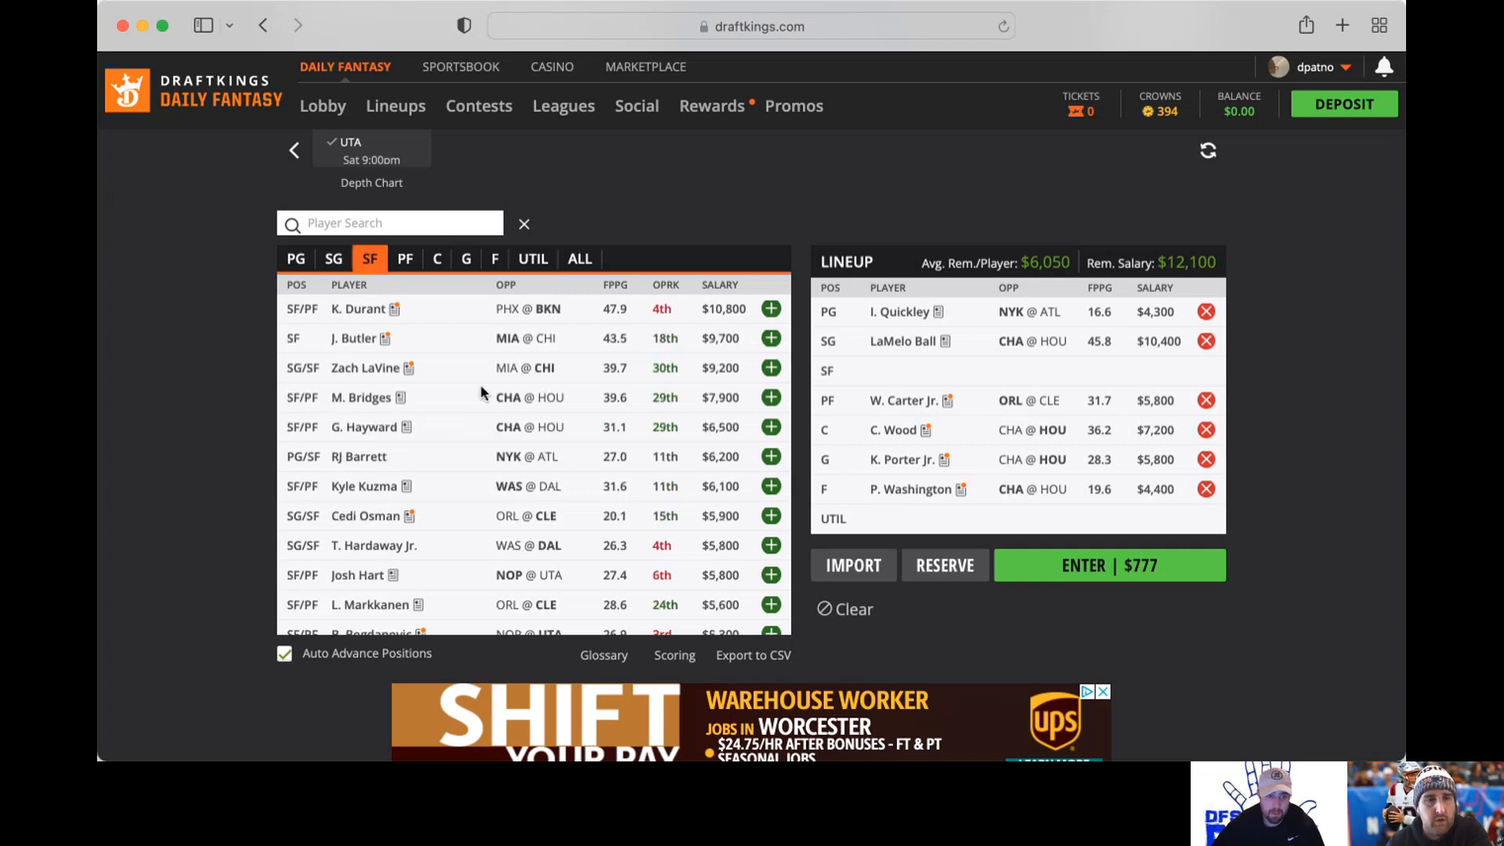
{"action": "scroll", "coordinate": [474, 478], "scroll_direction": "down", "scroll_amount": 3}
{"action": "scroll", "coordinate": [474, 478], "scroll_direction": "down", "scroll_amount": 2}
{"action": "scroll", "coordinate": [473, 478], "scroll_direction": "down", "scroll_amount": 2}
{"action": "left_click", "coordinate": [770, 517]}
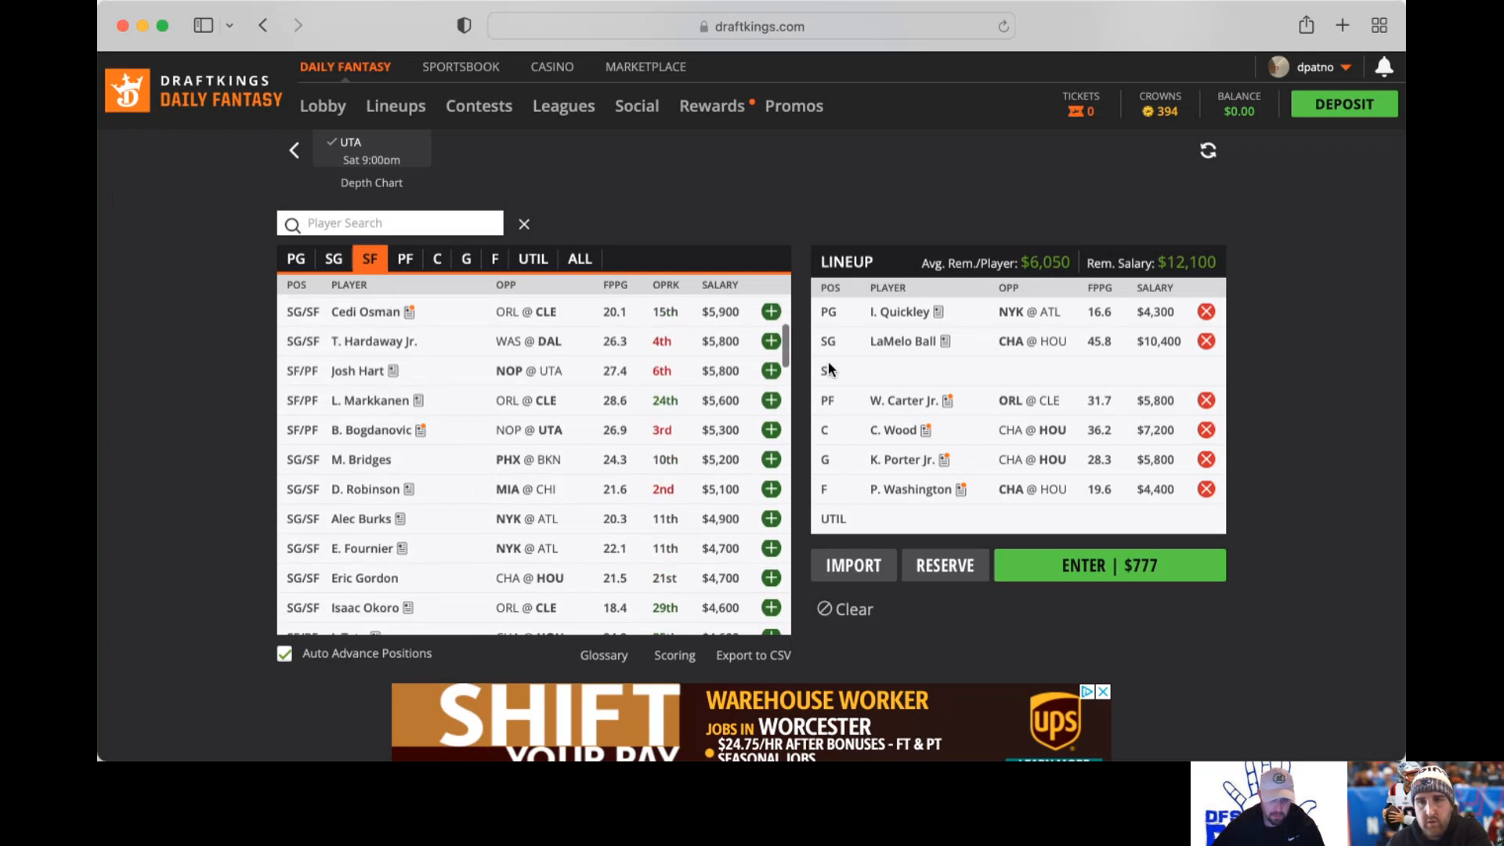
{"action": "scroll", "coordinate": [585, 481], "scroll_direction": "down", "scroll_amount": 5}
{"action": "scroll", "coordinate": [586, 481], "scroll_direction": "down", "scroll_amount": 5}
{"action": "scroll", "coordinate": [585, 481], "scroll_direction": "down", "scroll_amount": 1}
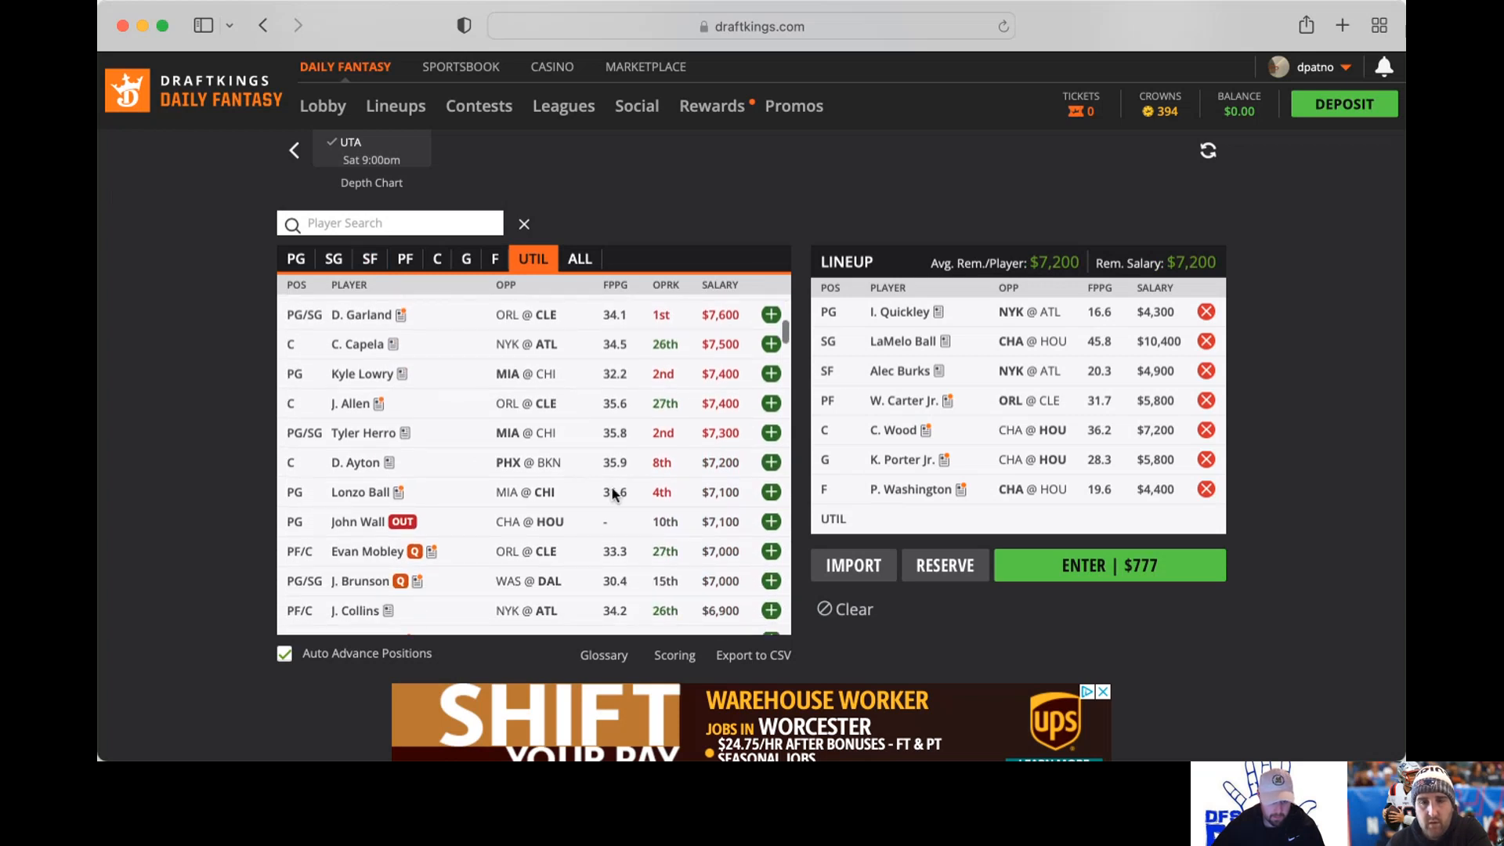
{"action": "scroll", "coordinate": [631, 473], "scroll_direction": "down", "scroll_amount": 3}
{"action": "scroll", "coordinate": [631, 473], "scroll_direction": "down", "scroll_amount": 2}
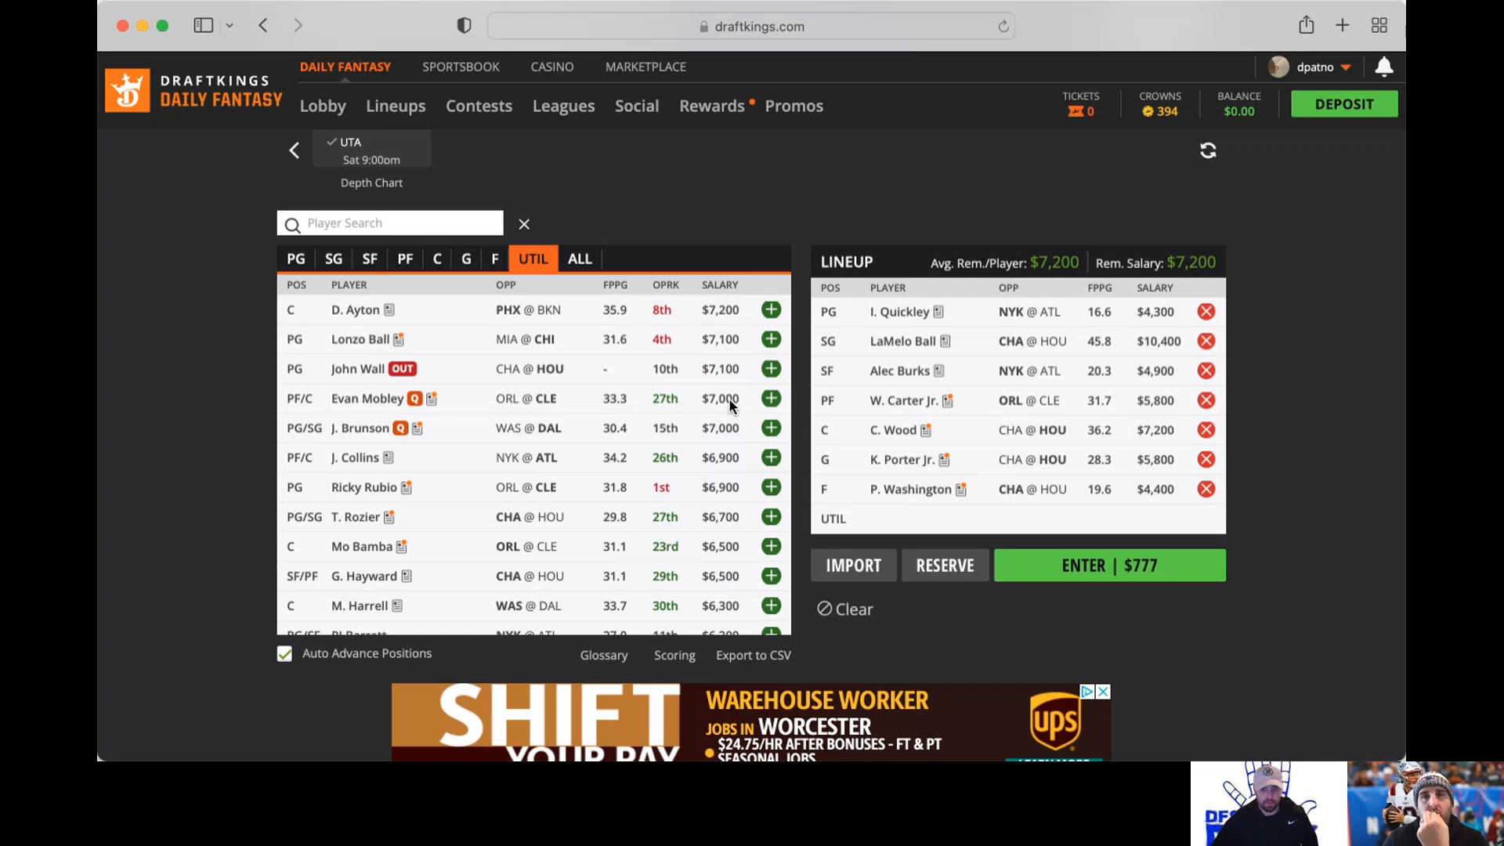
Step: Clear the lineup, then search and add I. Quickley at PG and W. Carter Jr. at PF
{"action": "left_click", "coordinate": [852, 610]}
{"action": "left_click", "coordinate": [347, 225]}
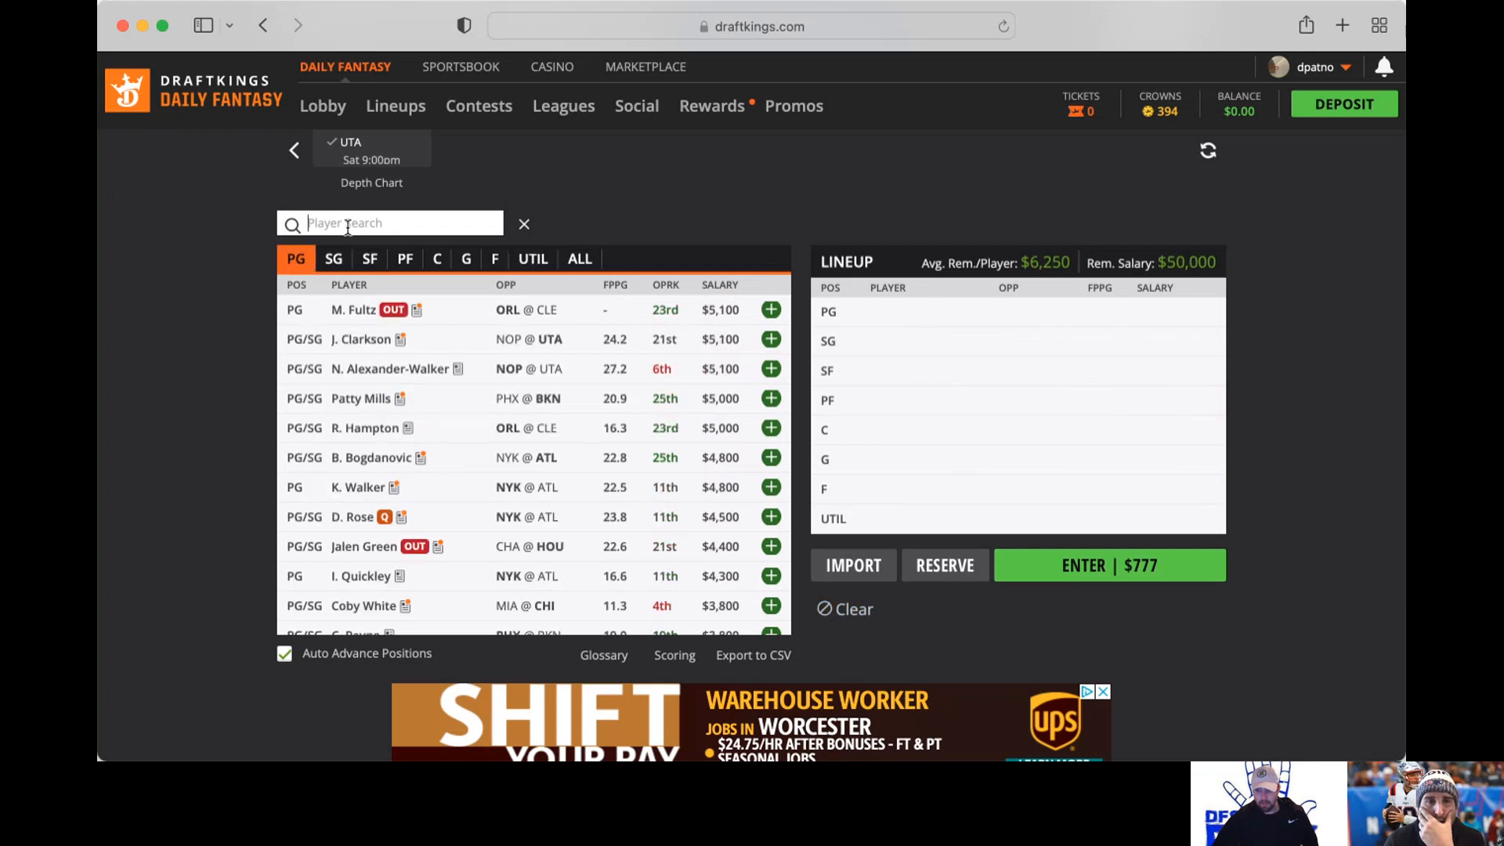
{"action": "type", "text": "quick"}
{"action": "left_click", "coordinate": [769, 308]}
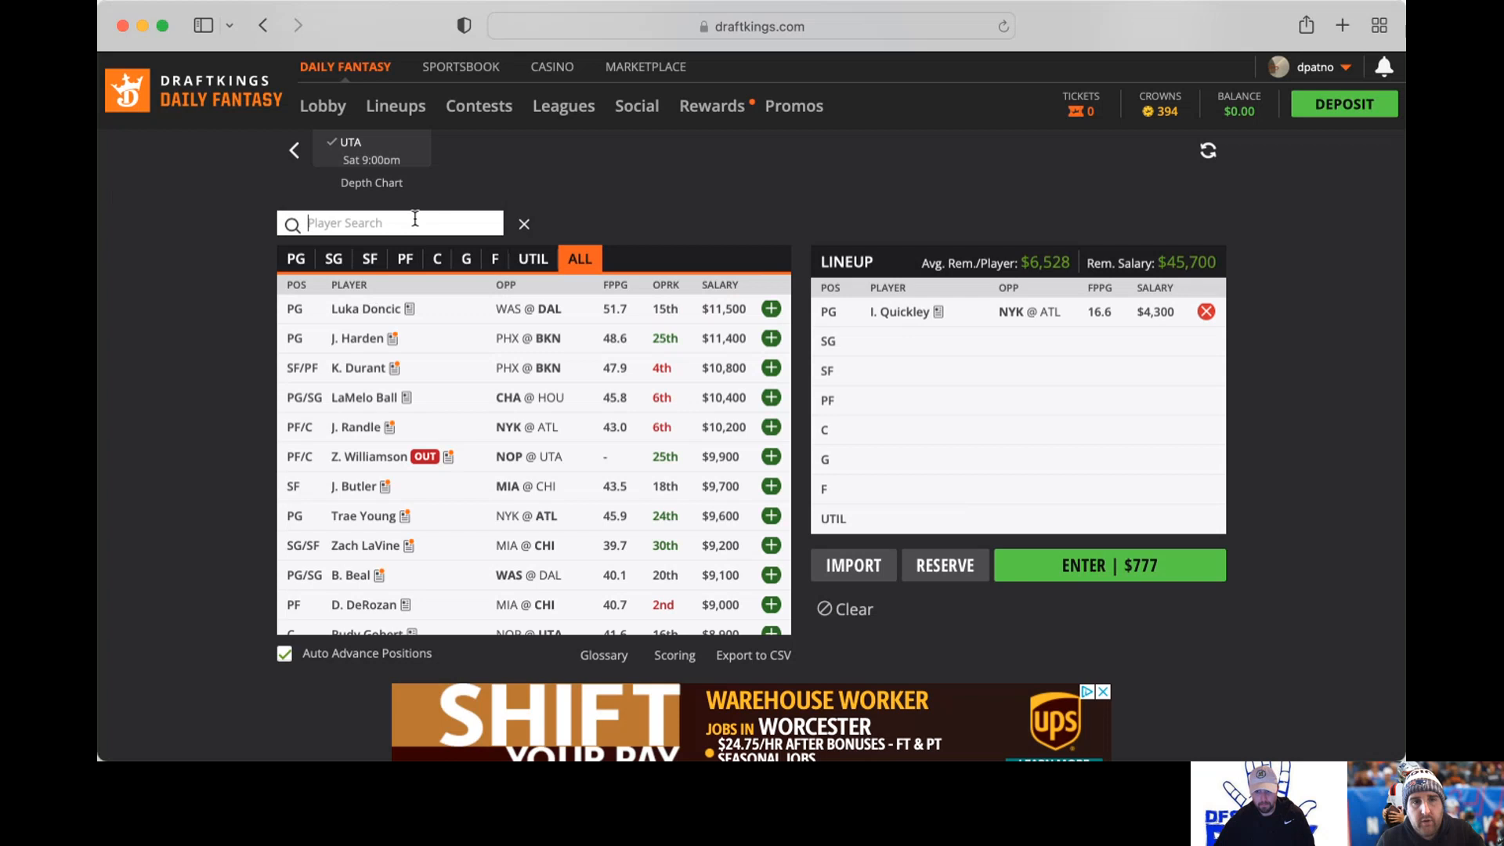
{"action": "type", "text": "cart"}
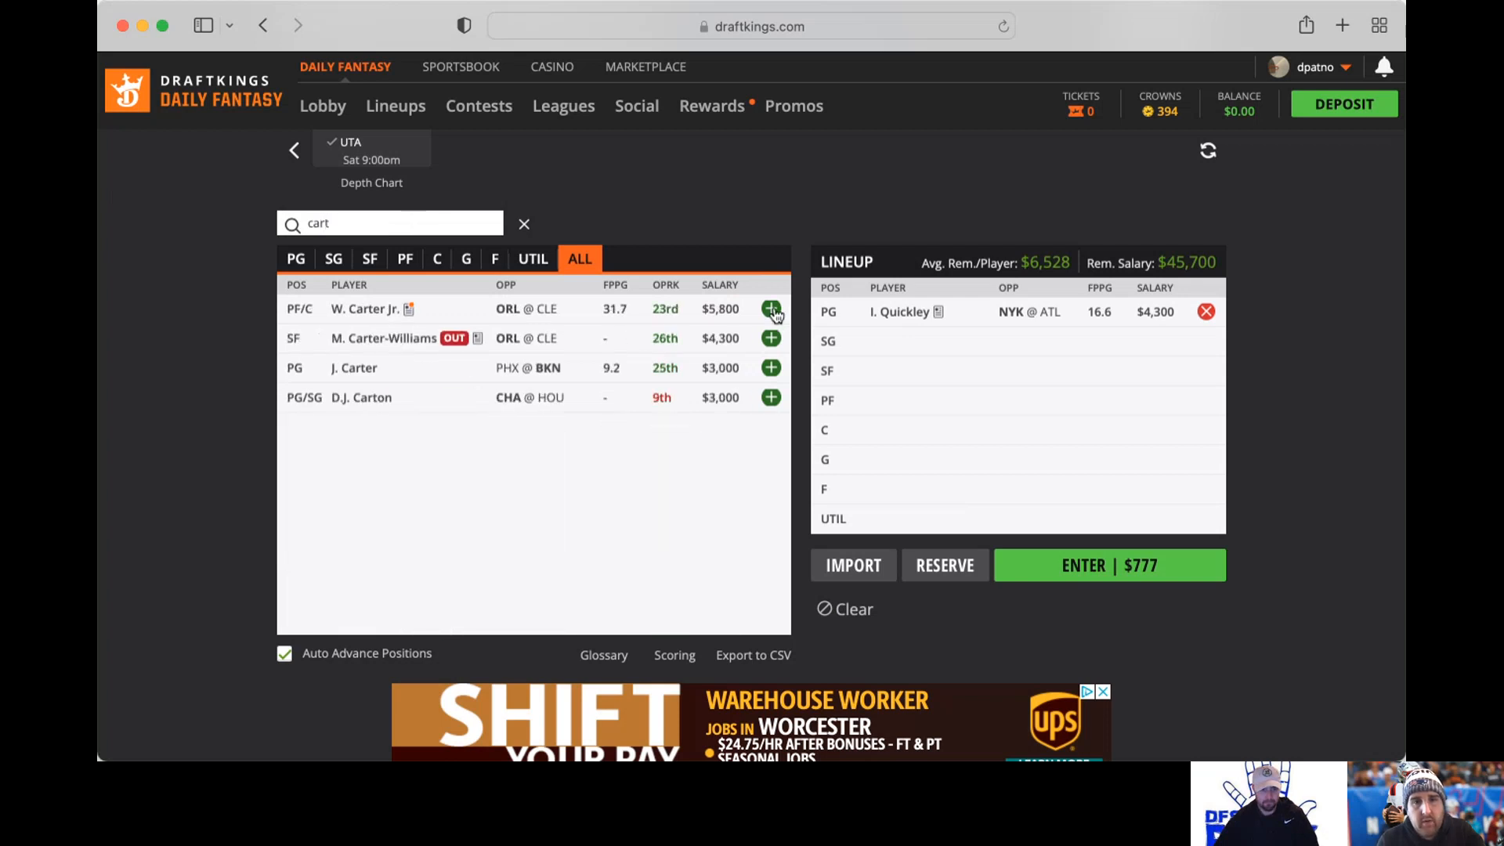
{"action": "left_click", "coordinate": [772, 310]}
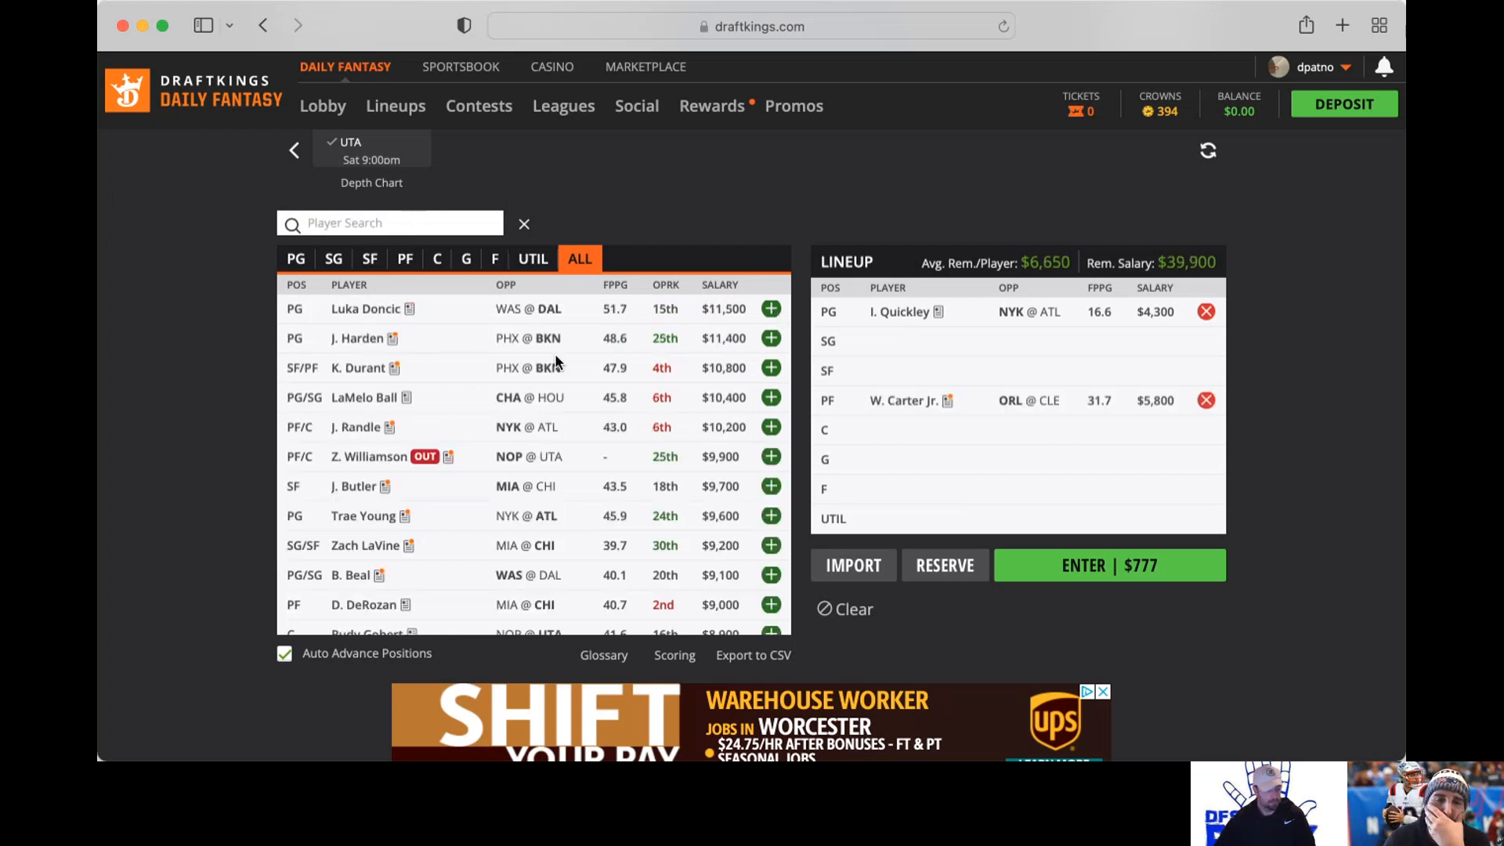
{"action": "scroll", "coordinate": [541, 471], "scroll_direction": "down", "scroll_amount": 1}
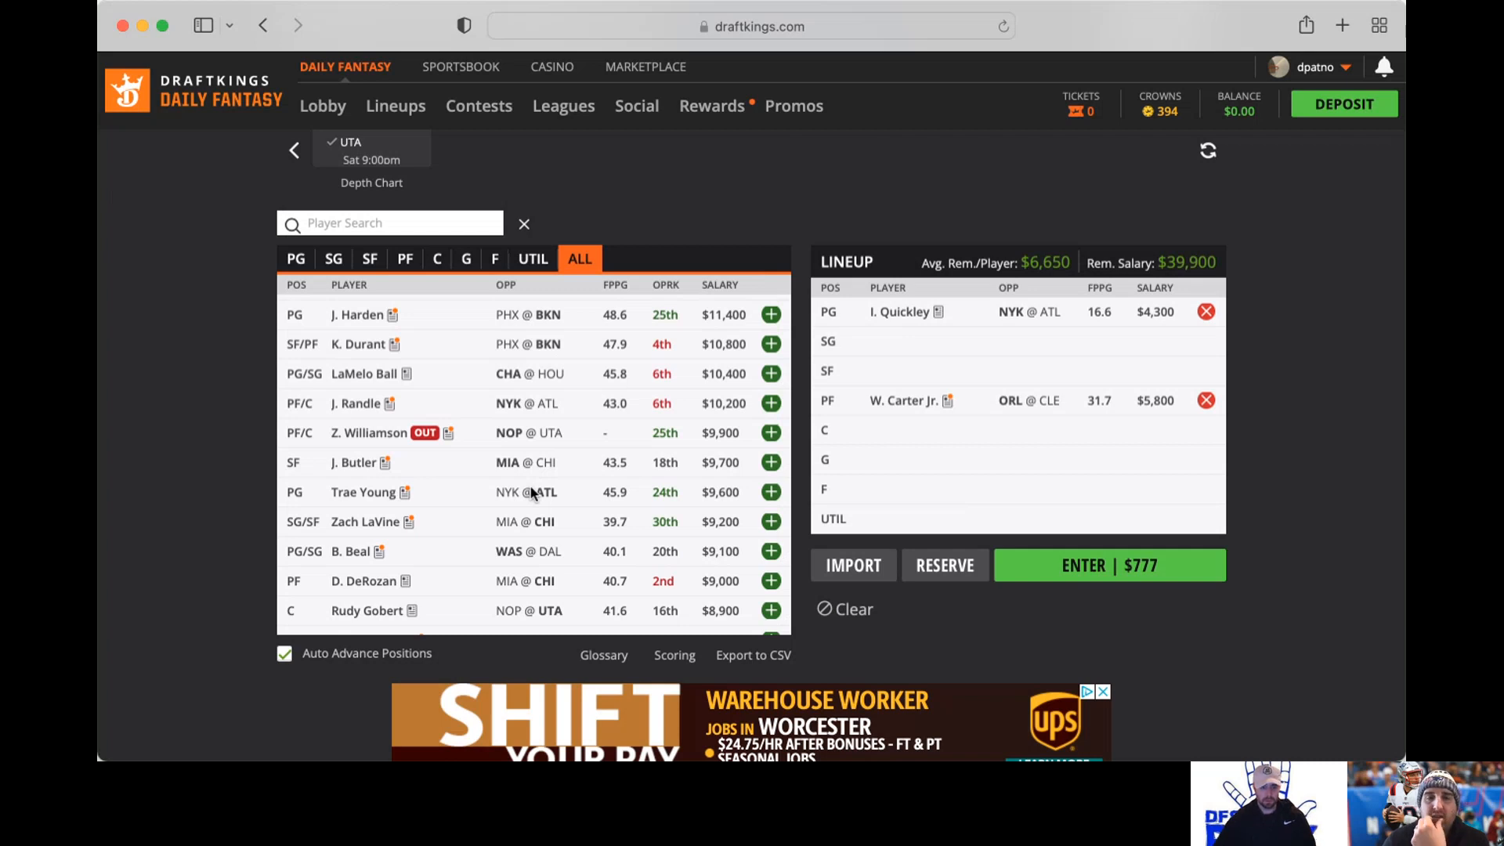
Step: Add B. Beal at SG and C. Capela at C from the ALL player list
{"action": "left_click", "coordinate": [770, 550]}
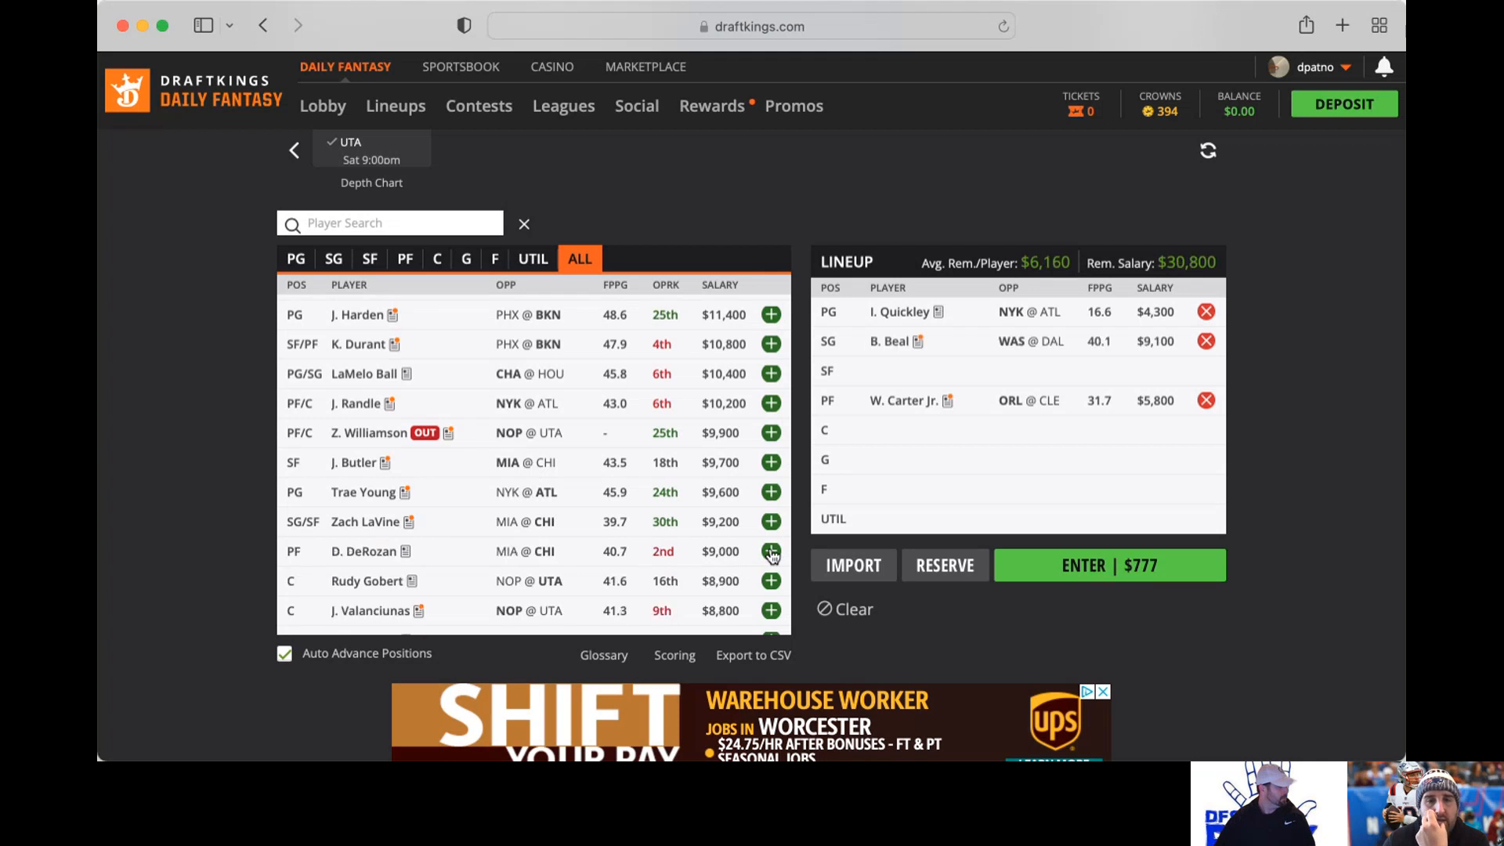
{"action": "scroll", "coordinate": [671, 533], "scroll_direction": "down", "scroll_amount": 1}
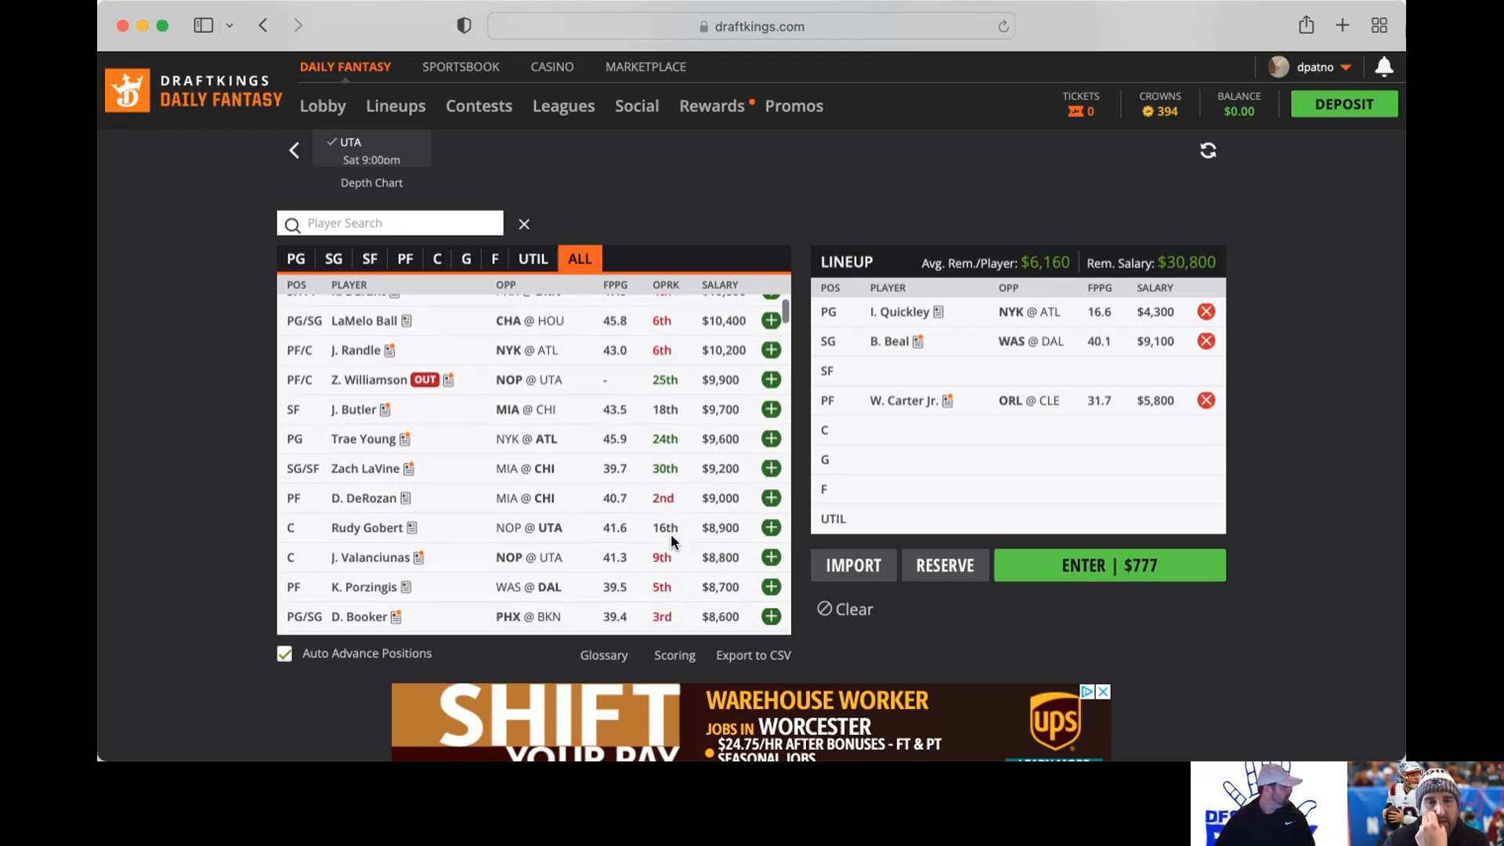
{"action": "scroll", "coordinate": [672, 534], "scroll_direction": "down", "scroll_amount": 2}
{"action": "scroll", "coordinate": [670, 534], "scroll_direction": "down", "scroll_amount": 3}
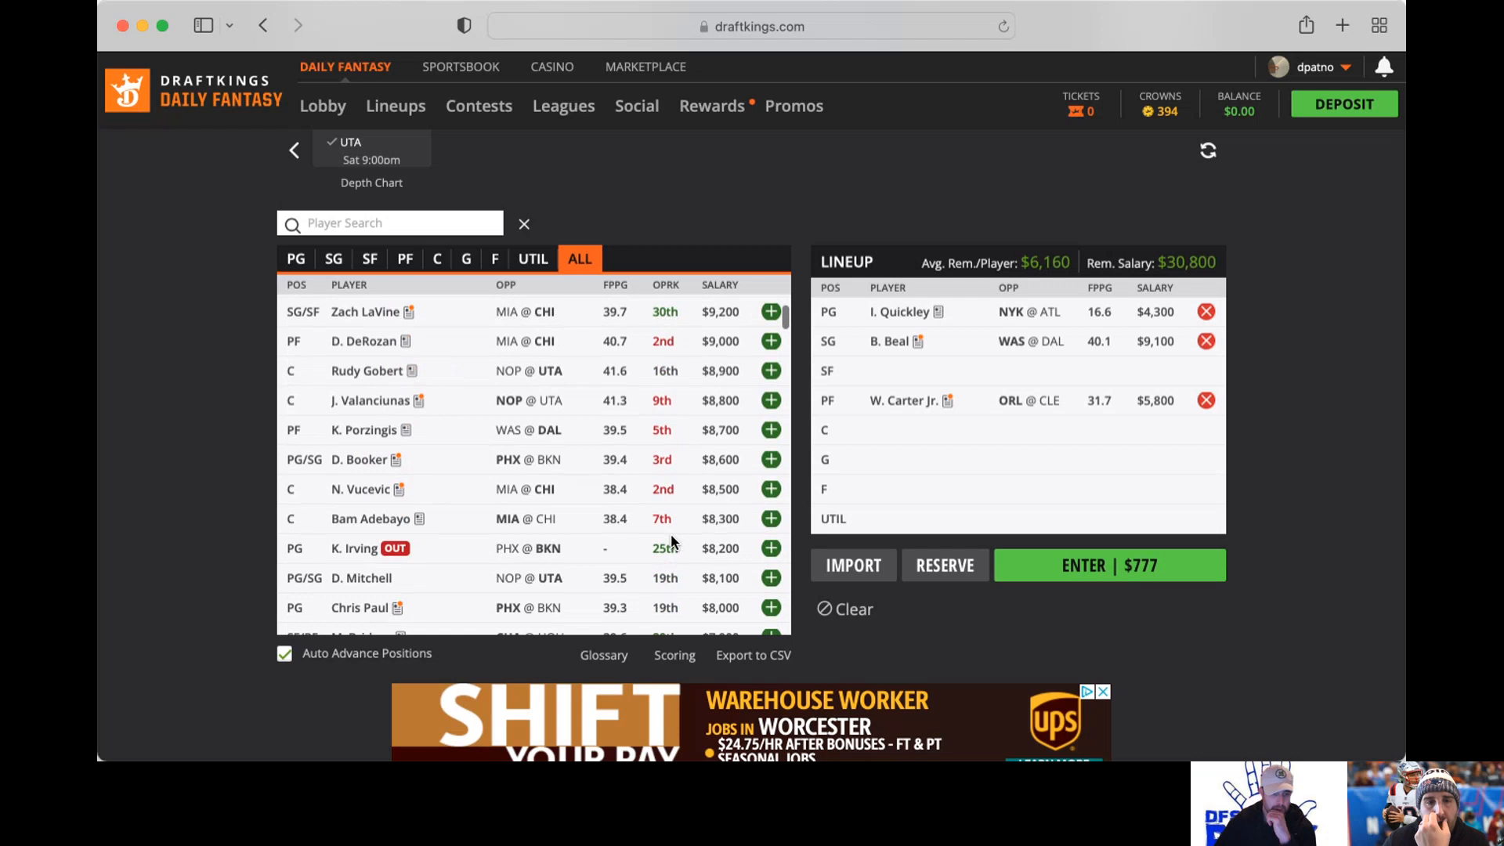
{"action": "scroll", "coordinate": [671, 534], "scroll_direction": "down", "scroll_amount": 2}
{"action": "scroll", "coordinate": [671, 533], "scroll_direction": "down", "scroll_amount": 2}
{"action": "scroll", "coordinate": [671, 533], "scroll_direction": "down", "scroll_amount": 2}
{"action": "scroll", "coordinate": [671, 534], "scroll_direction": "down", "scroll_amount": 1}
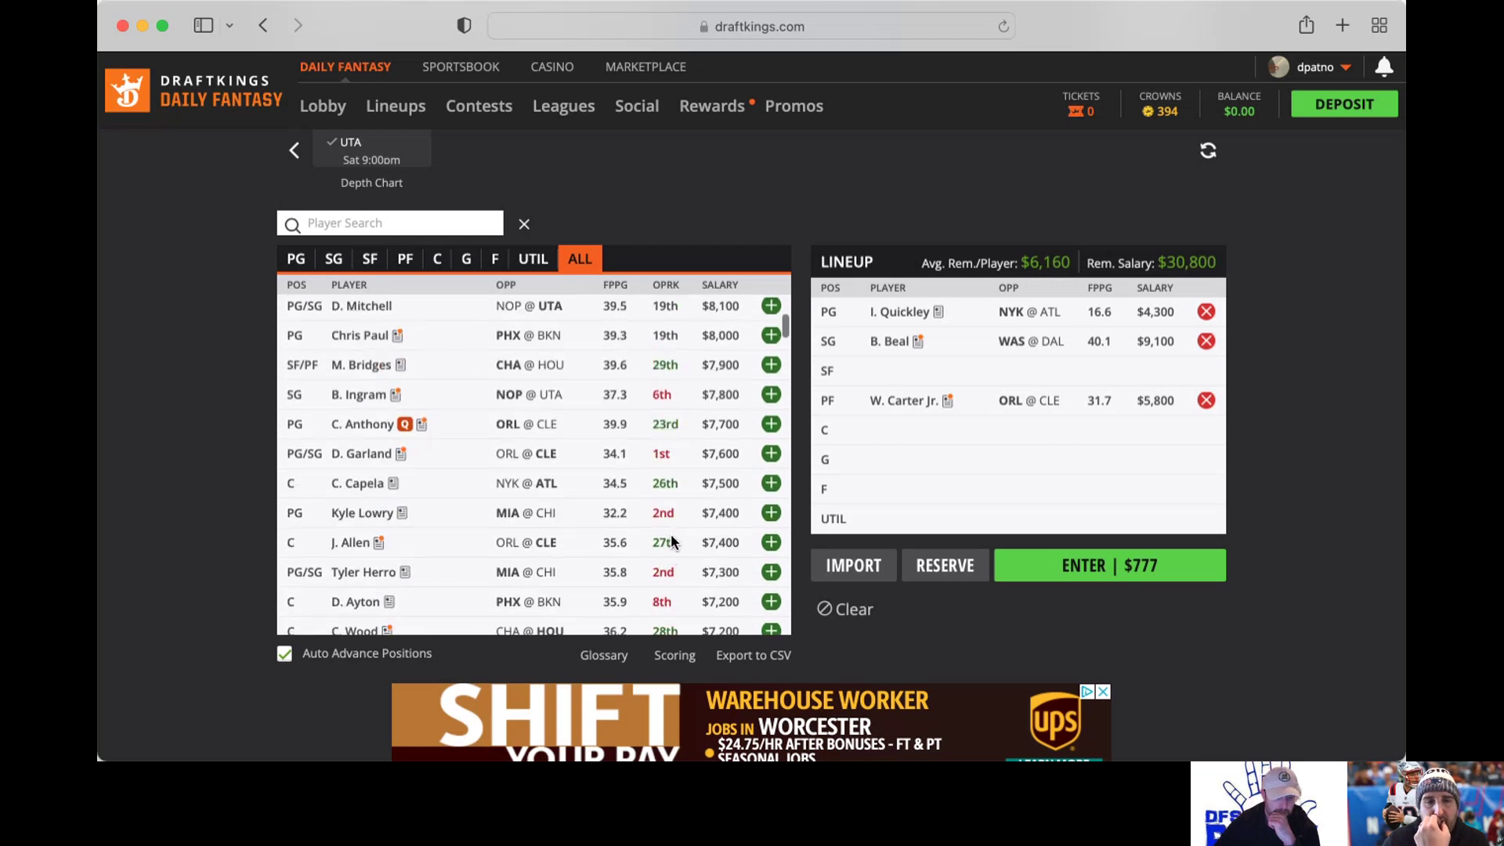
{"action": "left_click", "coordinate": [771, 484]}
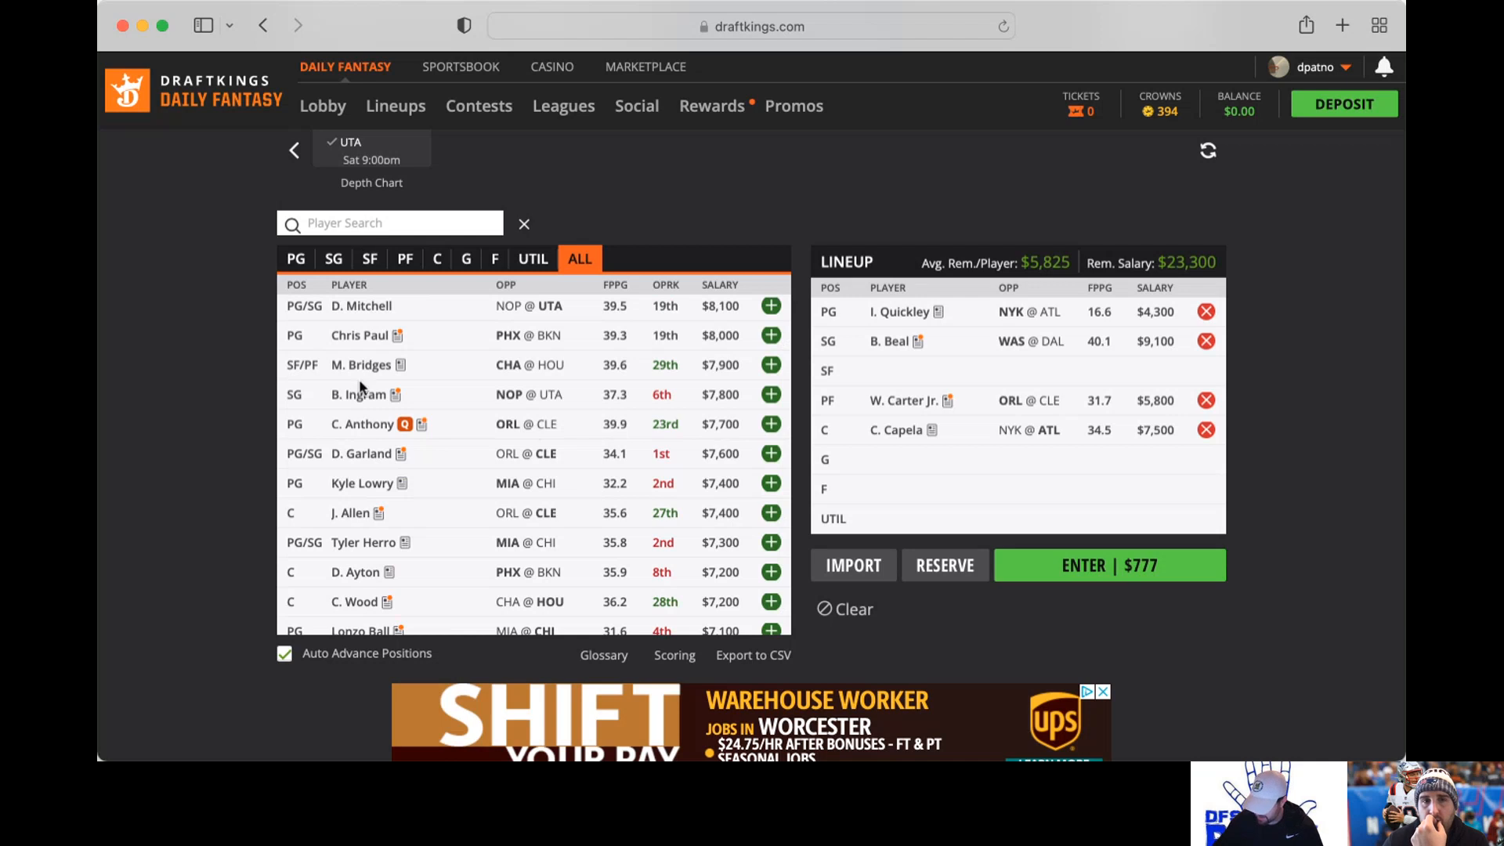
{"action": "scroll", "coordinate": [361, 383], "scroll_direction": "up", "scroll_amount": 5}
{"action": "scroll", "coordinate": [360, 383], "scroll_direction": "up", "scroll_amount": 5}
{"action": "scroll", "coordinate": [360, 384], "scroll_direction": "up", "scroll_amount": 3}
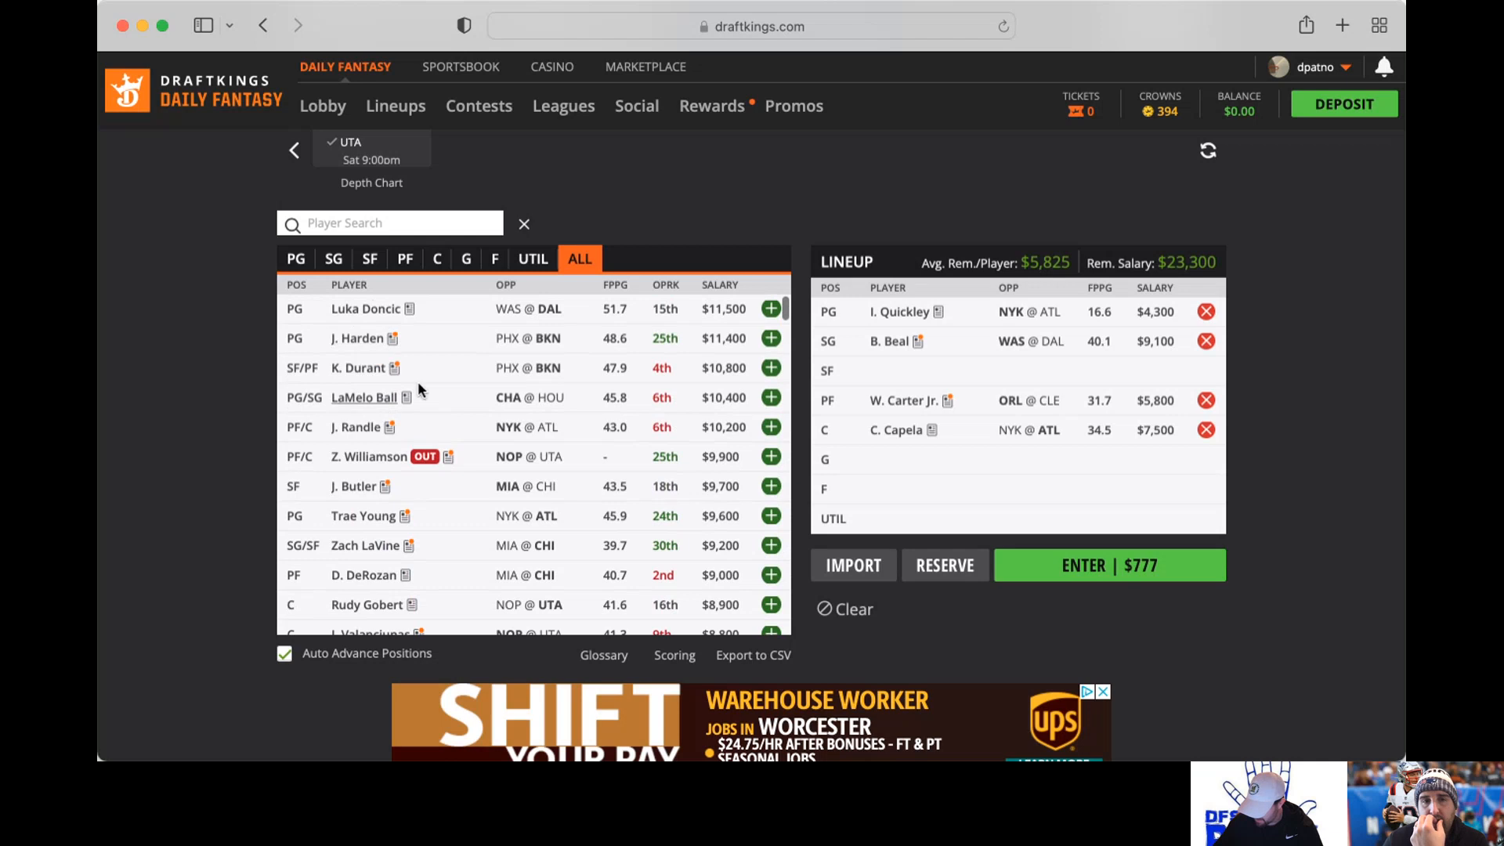
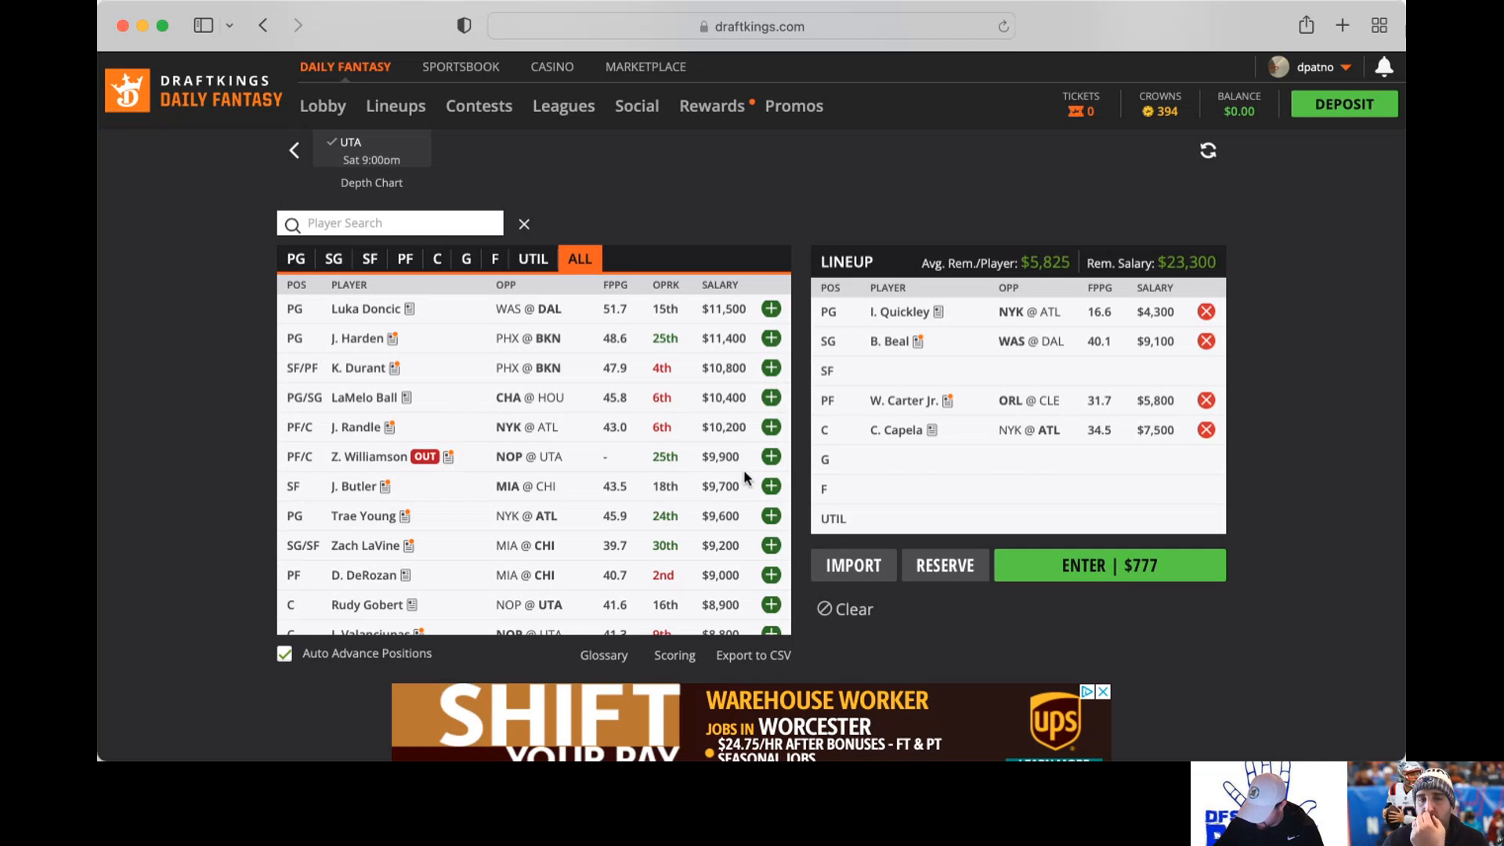
Step: Search 'royce' and add R. O'Neale to the F slot, leaving $19,000 salary
{"action": "left_click", "coordinate": [372, 260]}
{"action": "left_click", "coordinate": [380, 224]}
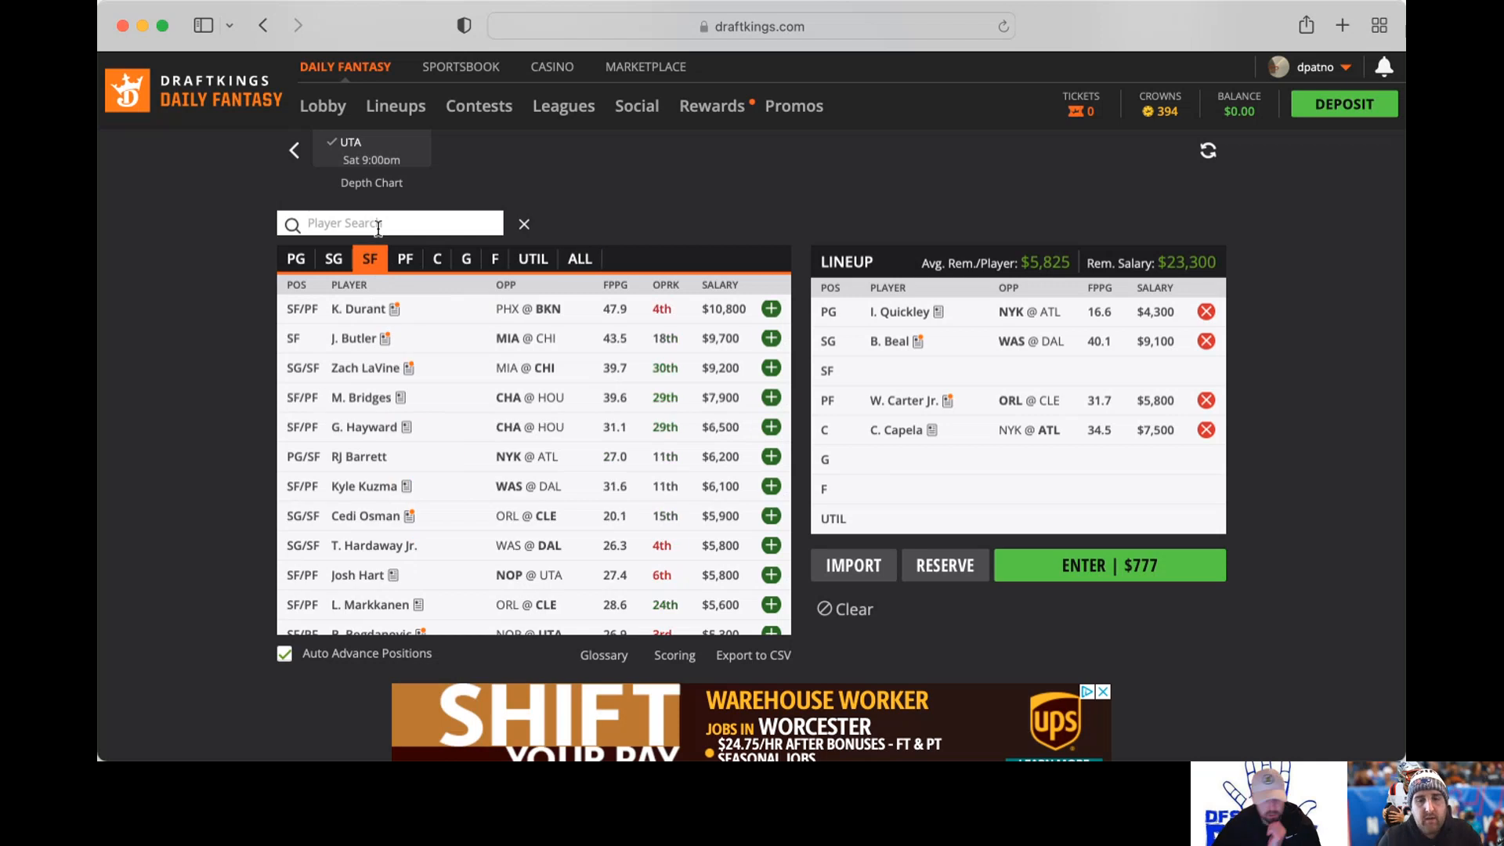
{"action": "type", "text": "toyc"}
{"action": "key", "text": "BackSpace"}
{"action": "key", "text": "BackSpace"}
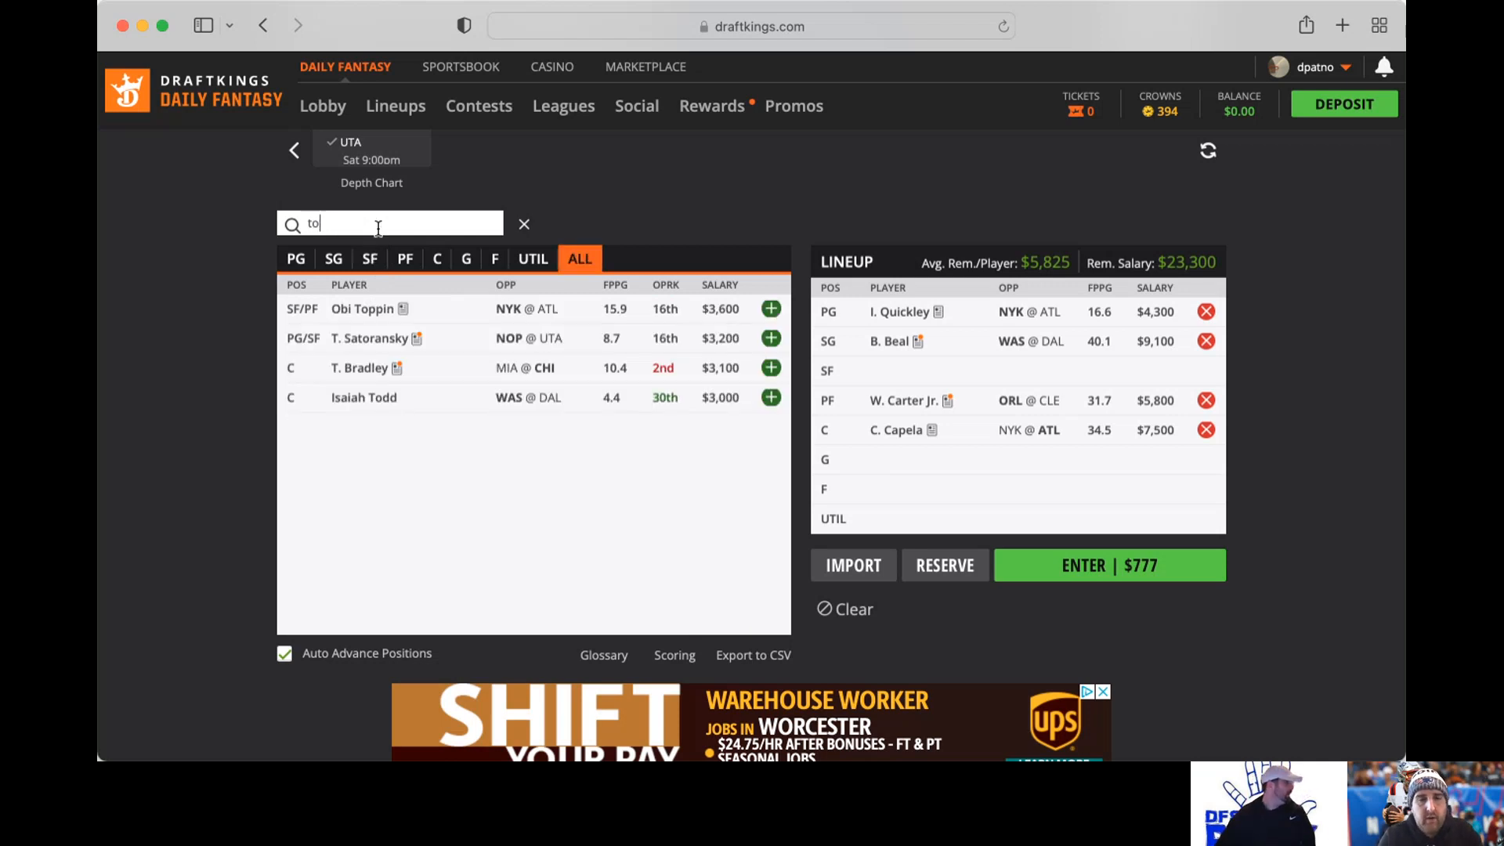
{"action": "key", "text": "BackSpace"}
{"action": "key", "text": "BackSpace"}
{"action": "type", "text": "royce"}
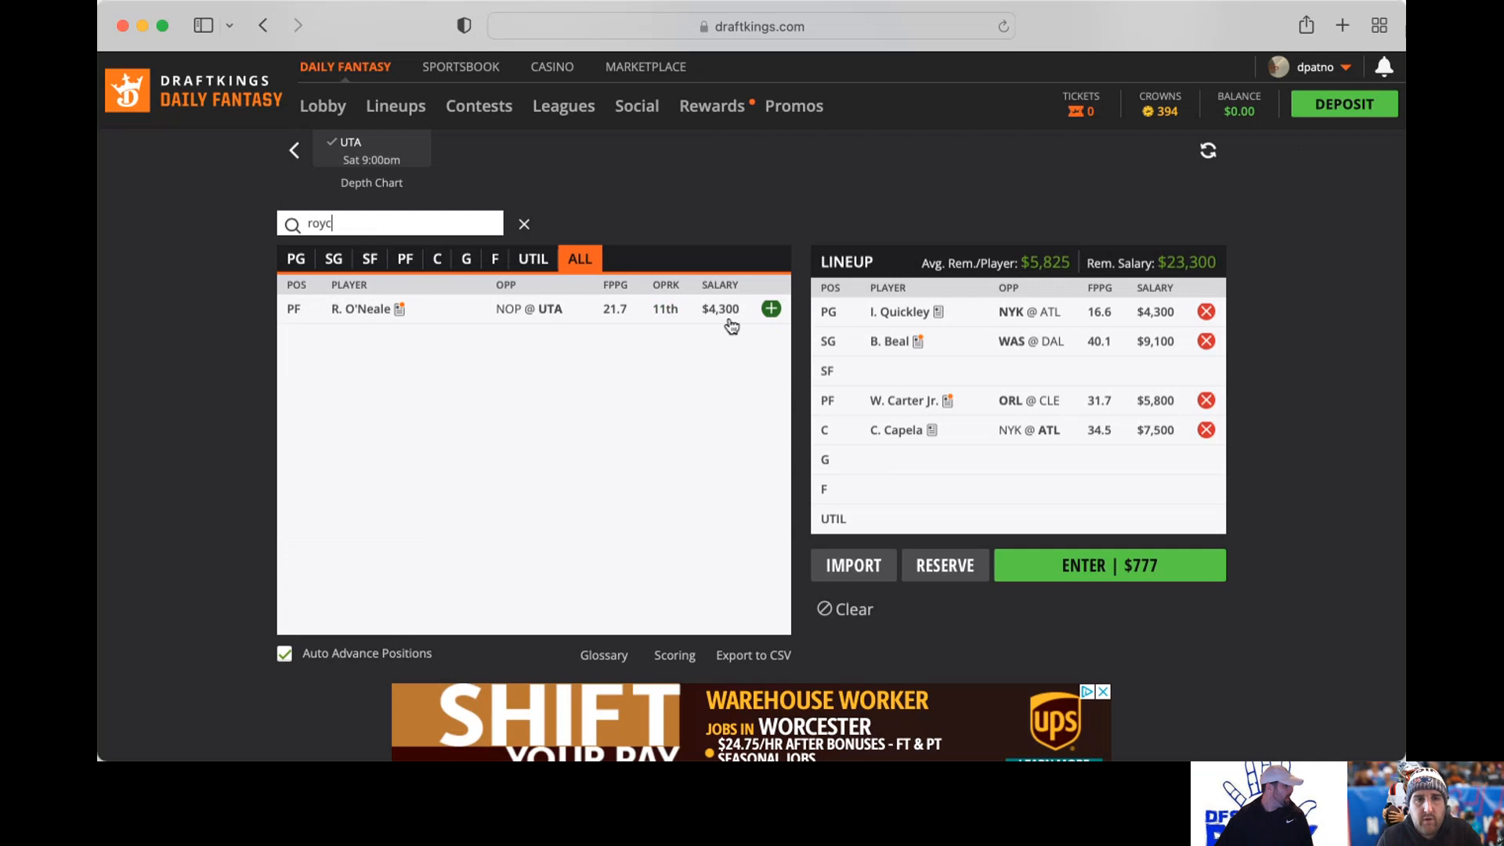
{"action": "left_click", "coordinate": [774, 308]}
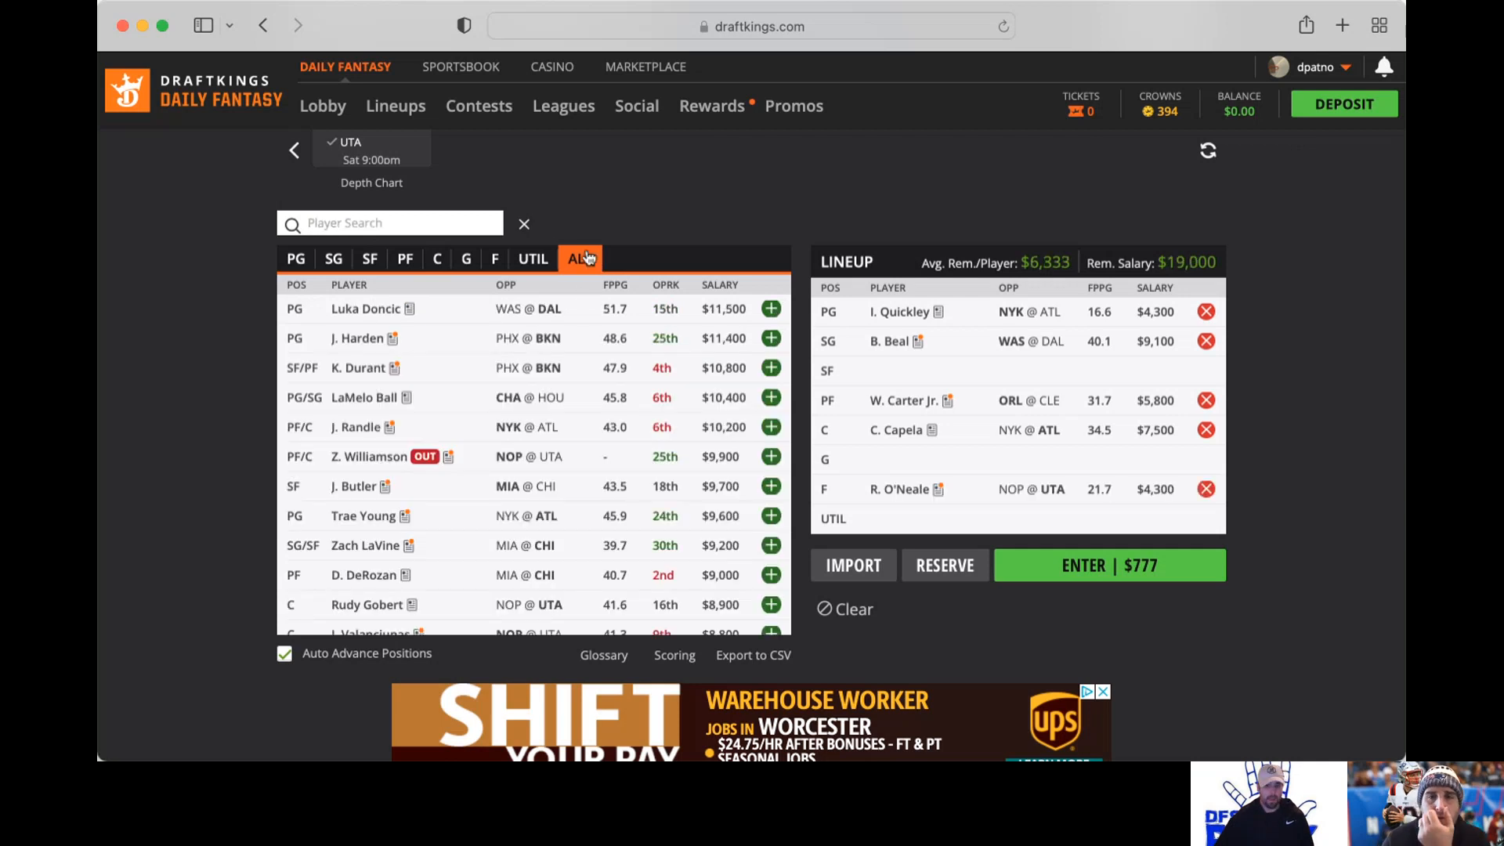
{"action": "left_click", "coordinate": [371, 259]}
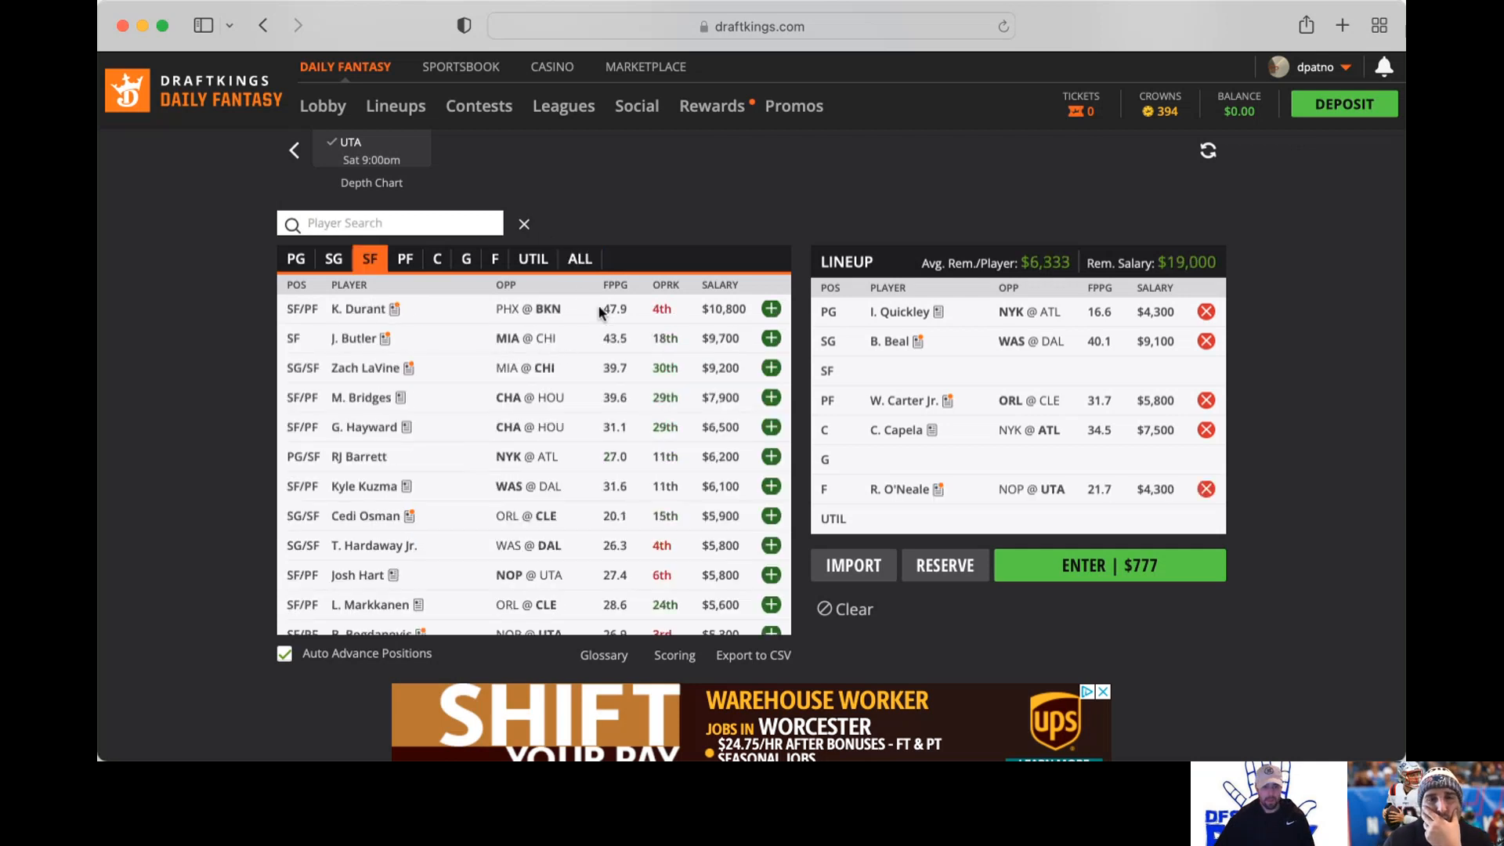
{"action": "left_click", "coordinate": [581, 258]}
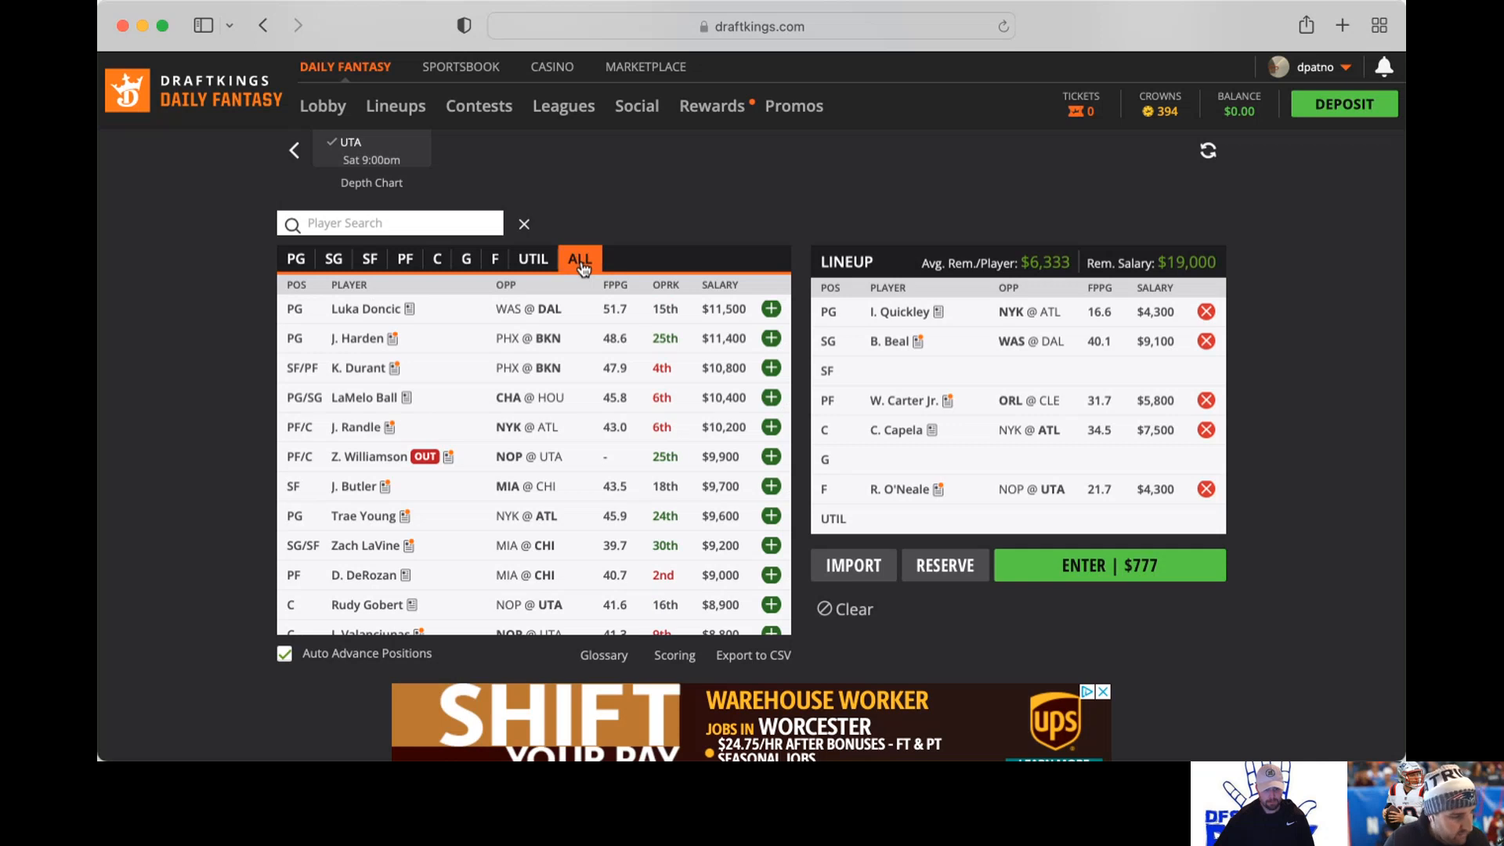
{"action": "scroll", "coordinate": [561, 349], "scroll_direction": "down", "scroll_amount": 5}
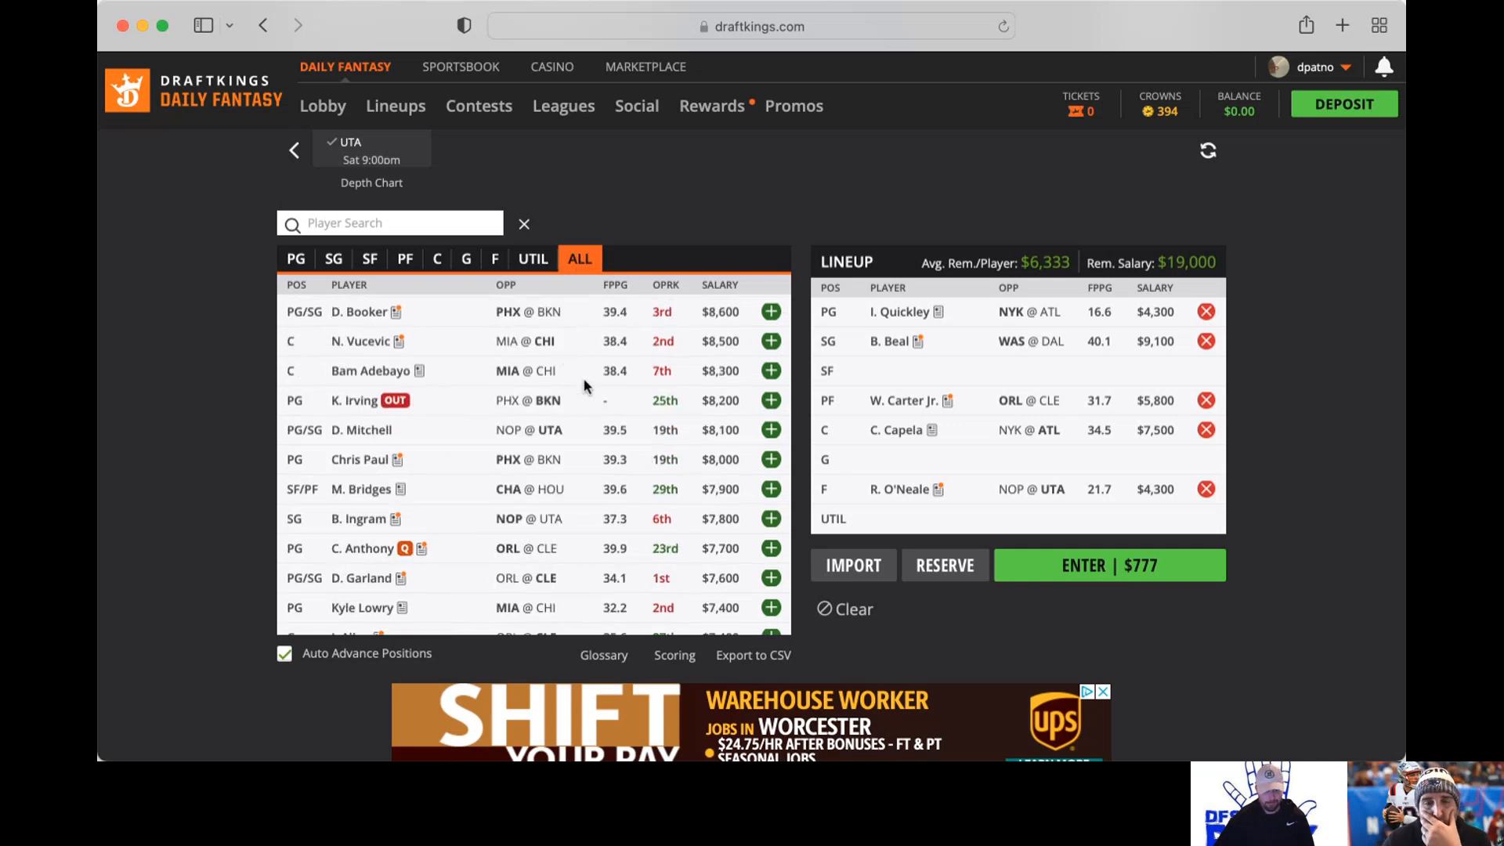
{"action": "scroll", "coordinate": [584, 384], "scroll_direction": "down", "scroll_amount": 4}
{"action": "scroll", "coordinate": [583, 378], "scroll_direction": "down", "scroll_amount": 2}
{"action": "scroll", "coordinate": [584, 378], "scroll_direction": "down", "scroll_amount": 3}
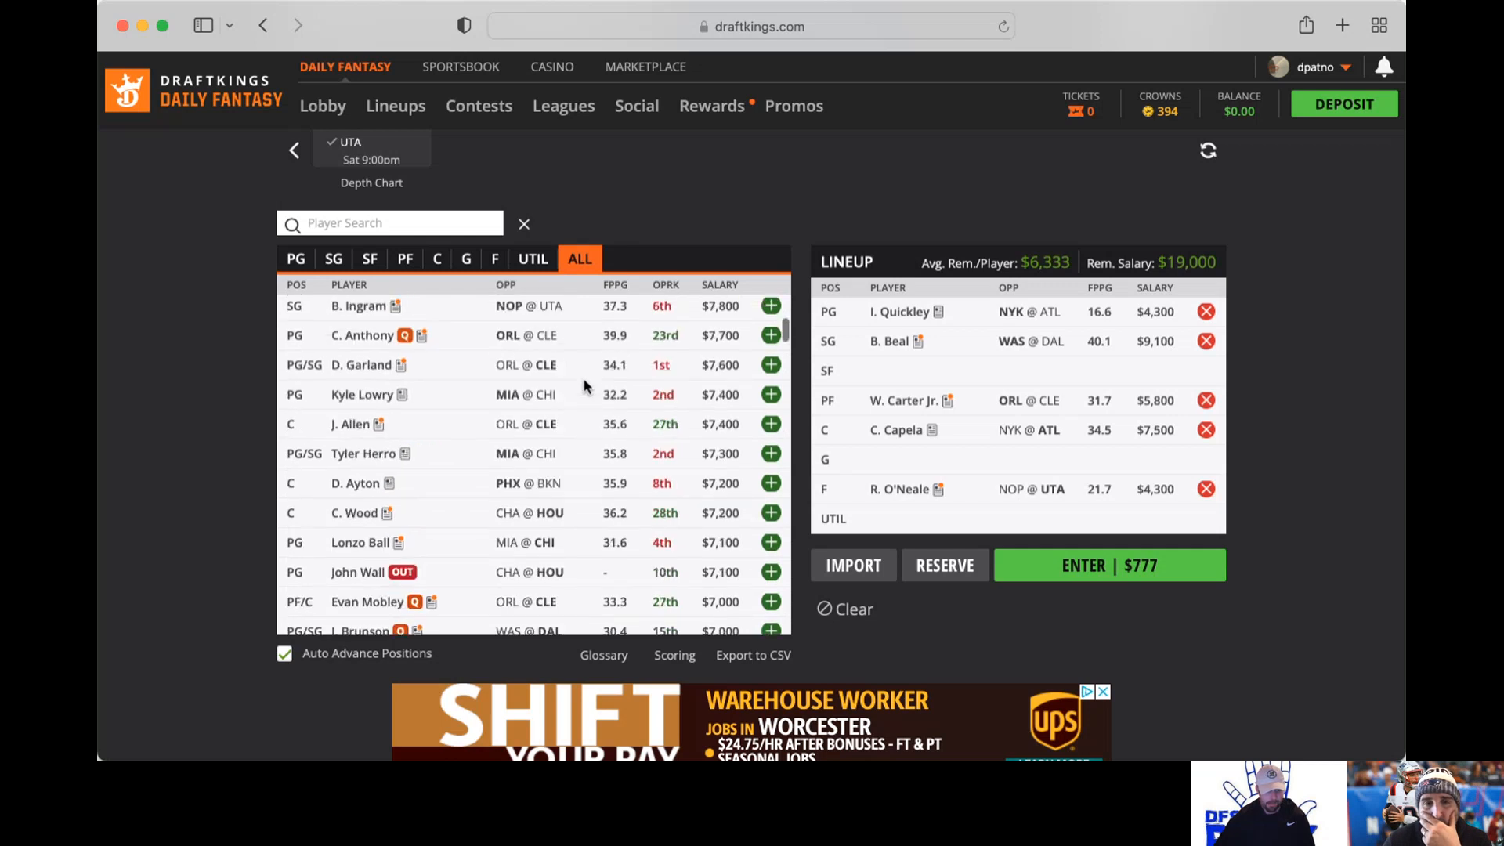
{"action": "scroll", "coordinate": [584, 378], "scroll_direction": "down", "scroll_amount": 3}
{"action": "scroll", "coordinate": [584, 379], "scroll_direction": "down", "scroll_amount": 2}
{"action": "scroll", "coordinate": [584, 378], "scroll_direction": "down", "scroll_amount": 2}
{"action": "scroll", "coordinate": [585, 378], "scroll_direction": "down", "scroll_amount": 2}
{"action": "scroll", "coordinate": [583, 378], "scroll_direction": "down", "scroll_amount": 3}
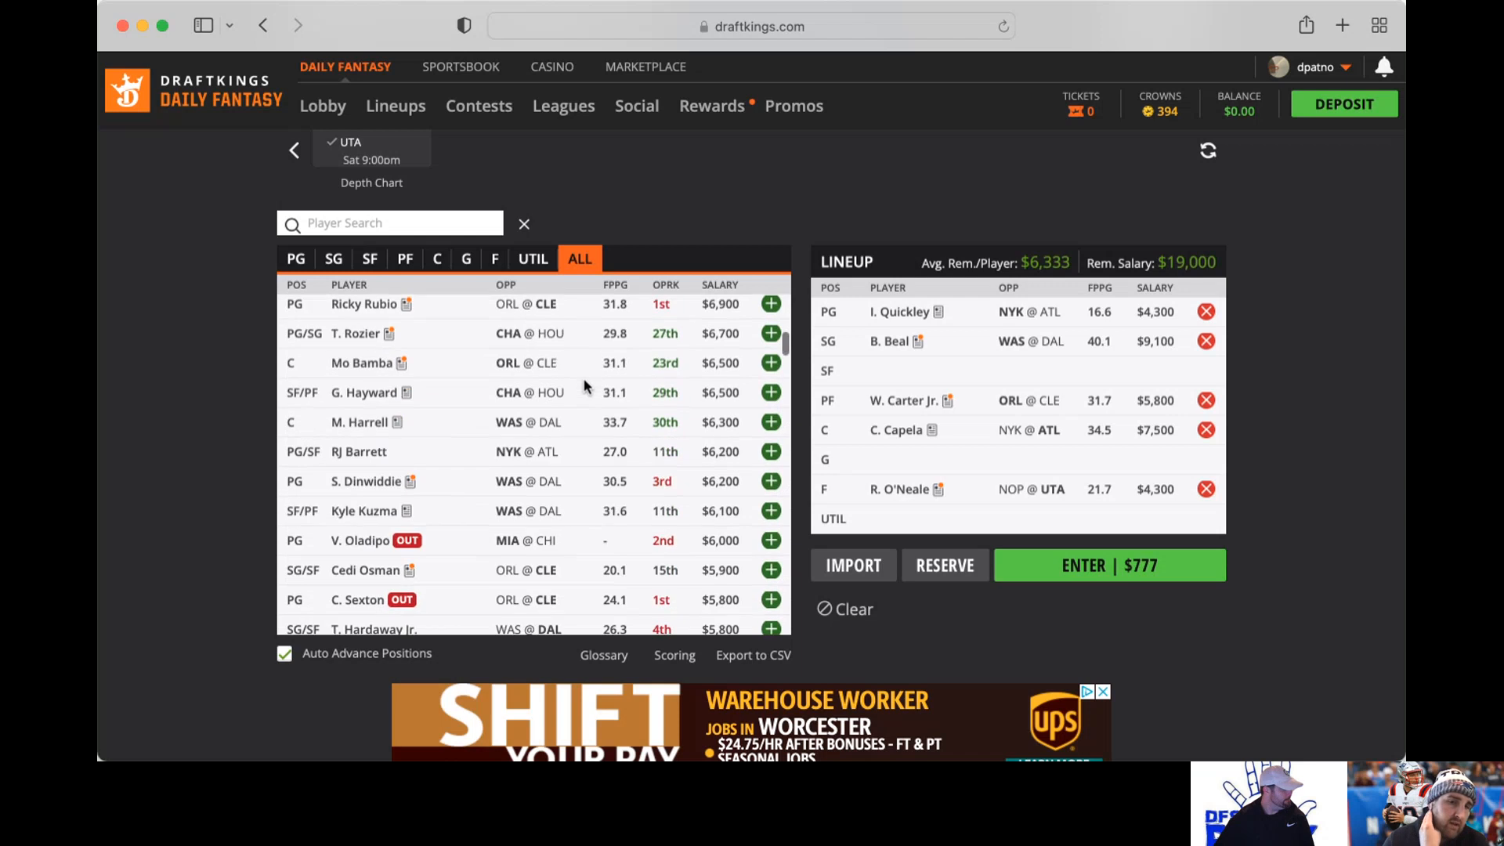
{"action": "scroll", "coordinate": [584, 387], "scroll_direction": "down", "scroll_amount": 4}
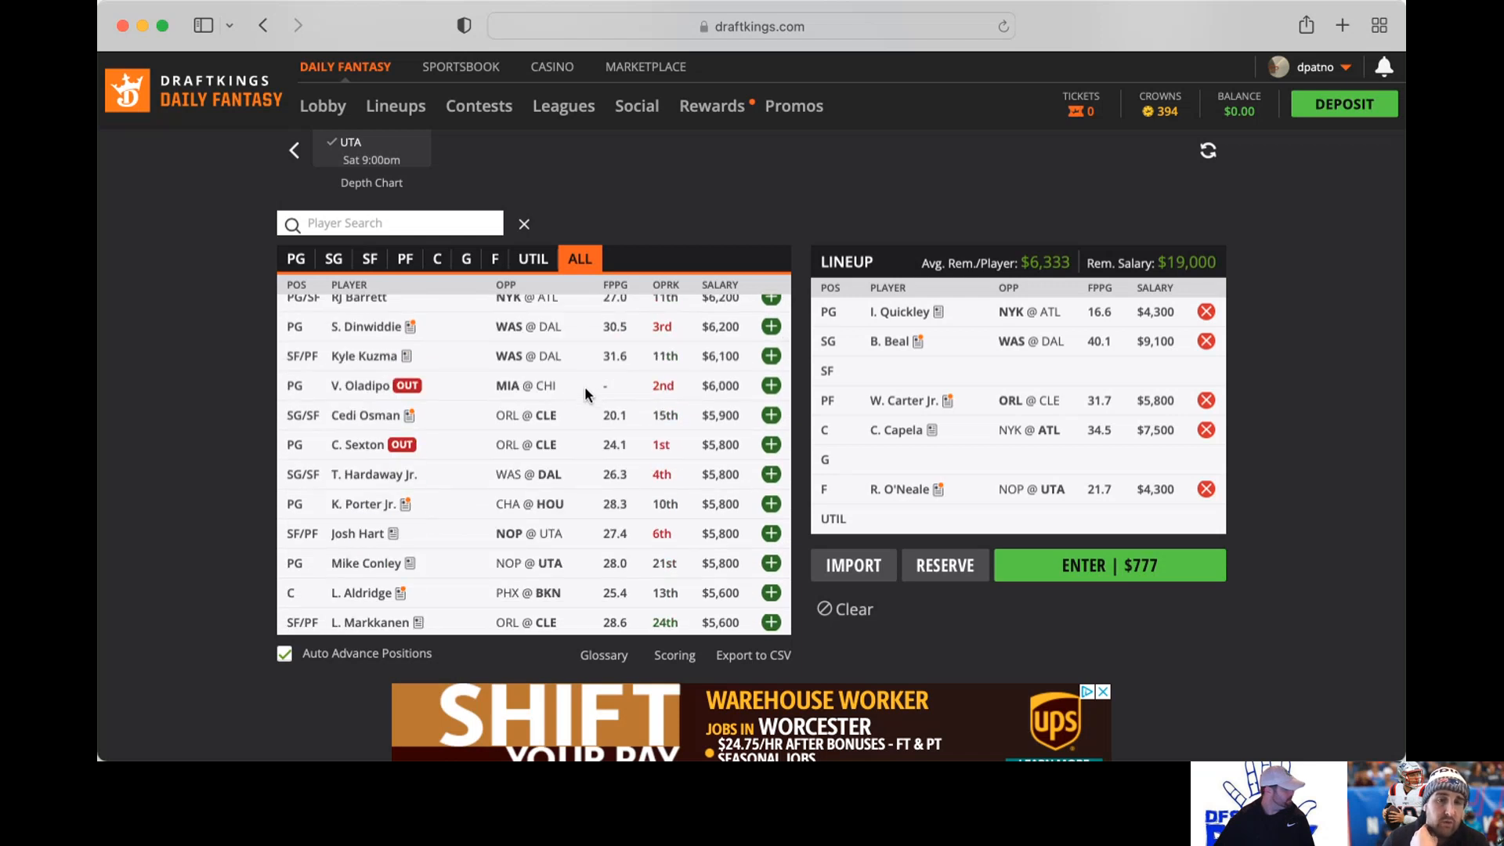
{"action": "scroll", "coordinate": [584, 386], "scroll_direction": "down", "scroll_amount": 4}
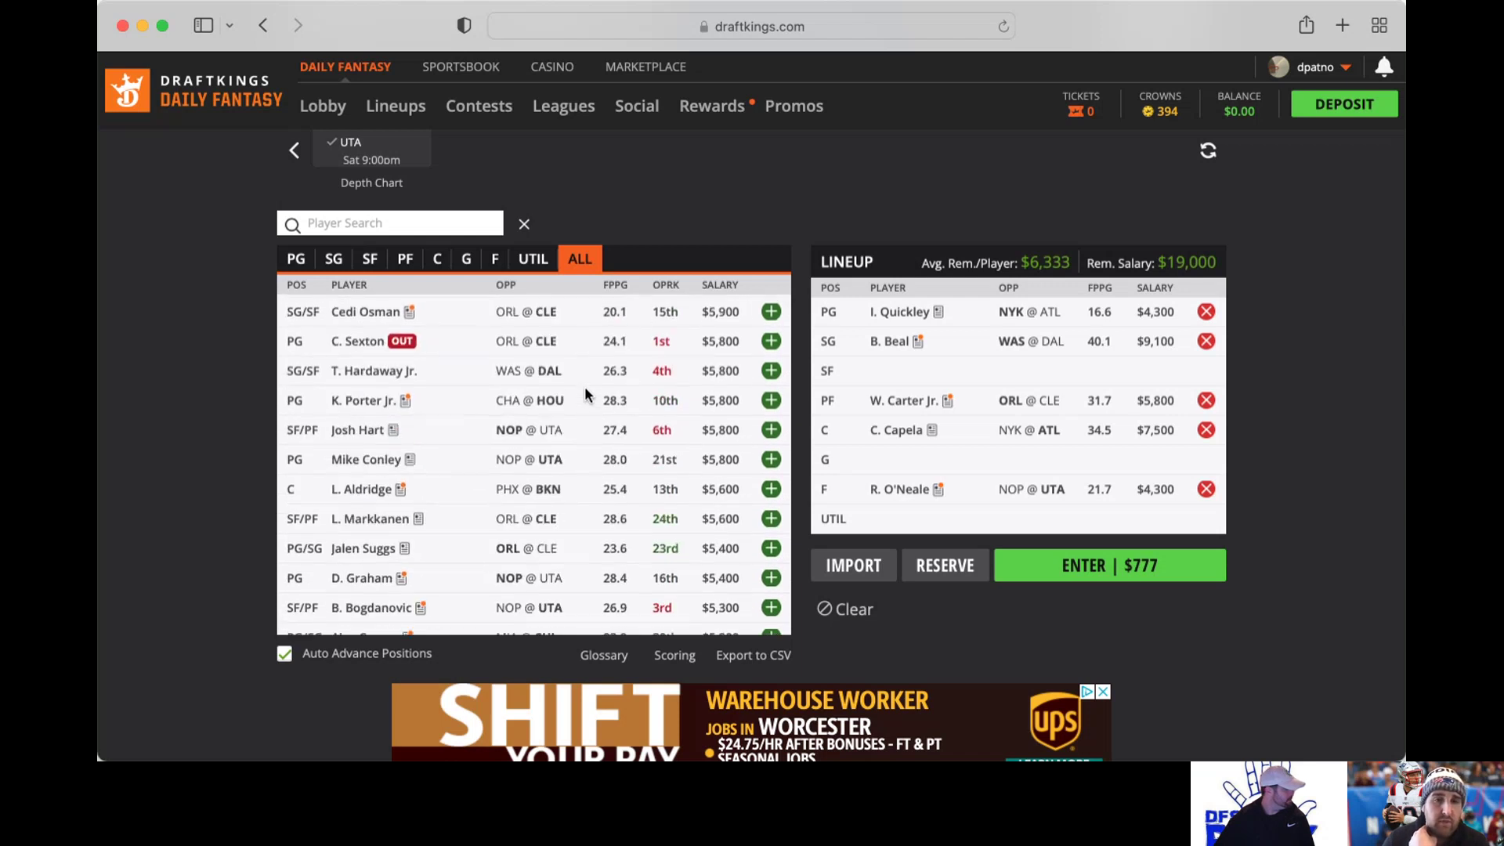
Step: Add K. Porter Jr. ($5,800) to the G slot, leaving $13,200 salary
{"action": "left_click", "coordinate": [770, 398]}
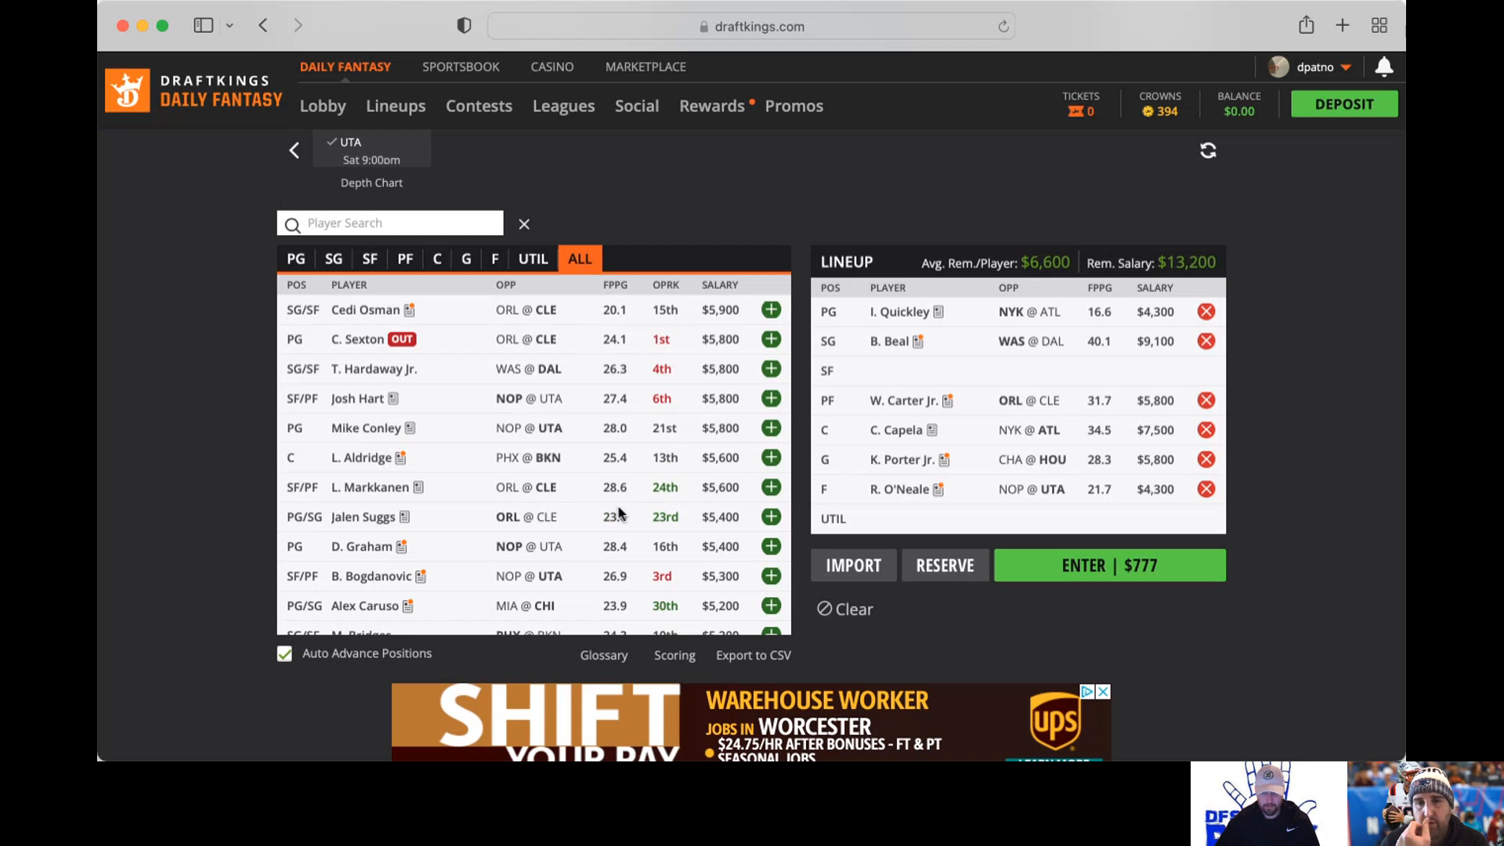
{"action": "scroll", "coordinate": [619, 513], "scroll_direction": "down", "scroll_amount": 2}
{"action": "scroll", "coordinate": [619, 514], "scroll_direction": "down", "scroll_amount": 3}
{"action": "scroll", "coordinate": [619, 514], "scroll_direction": "down", "scroll_amount": 2}
{"action": "scroll", "coordinate": [619, 509], "scroll_direction": "down", "scroll_amount": 2}
{"action": "scroll", "coordinate": [619, 508], "scroll_direction": "down", "scroll_amount": 2}
{"action": "scroll", "coordinate": [620, 509], "scroll_direction": "down", "scroll_amount": 1}
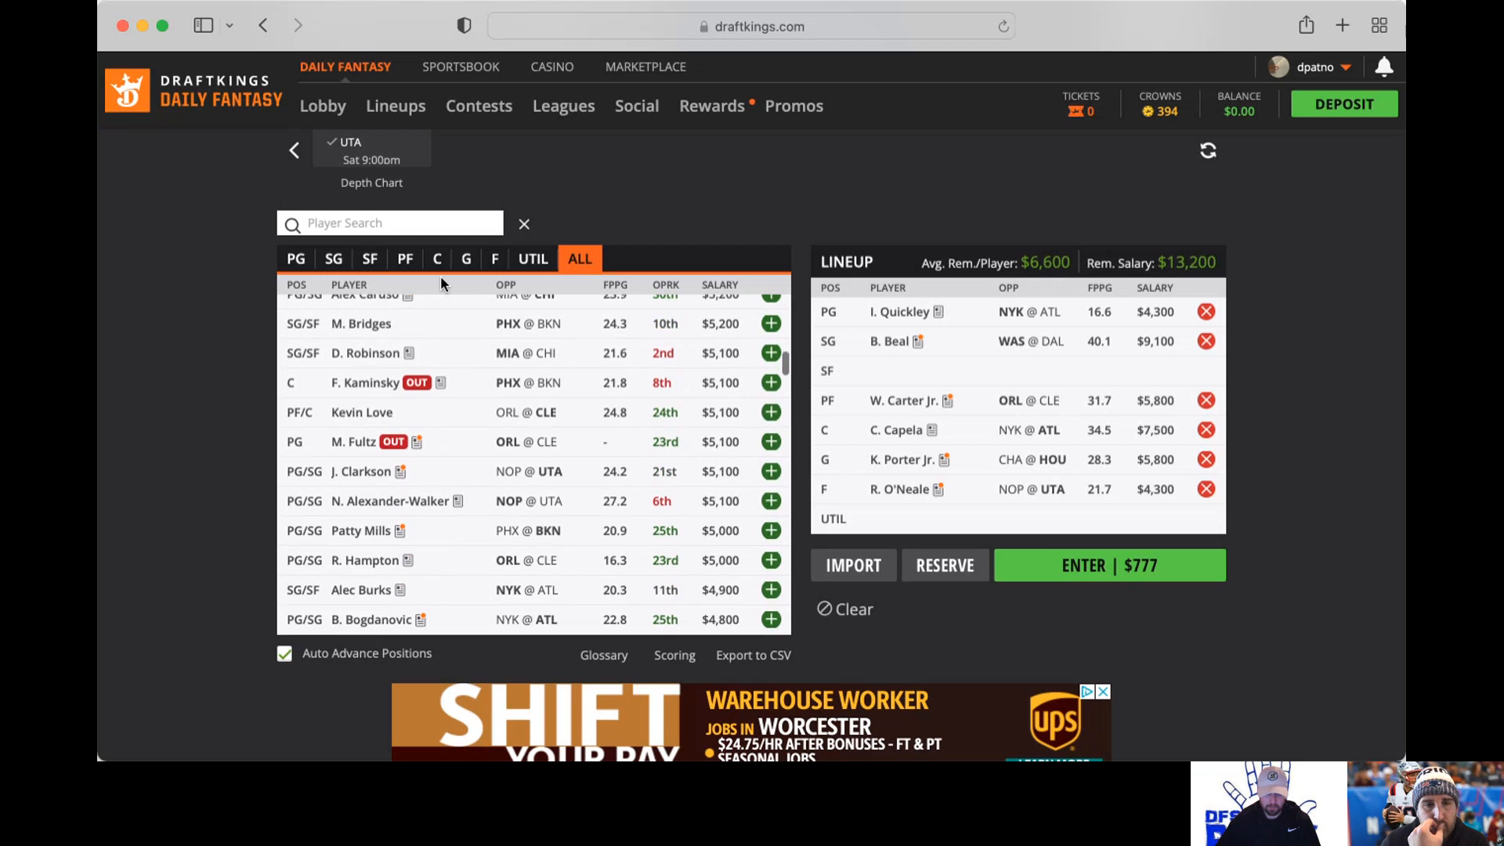
Step: Add F. Wagner ($4,500) to the SF slot, leaving $8,700 salary
{"action": "left_click", "coordinate": [374, 259]}
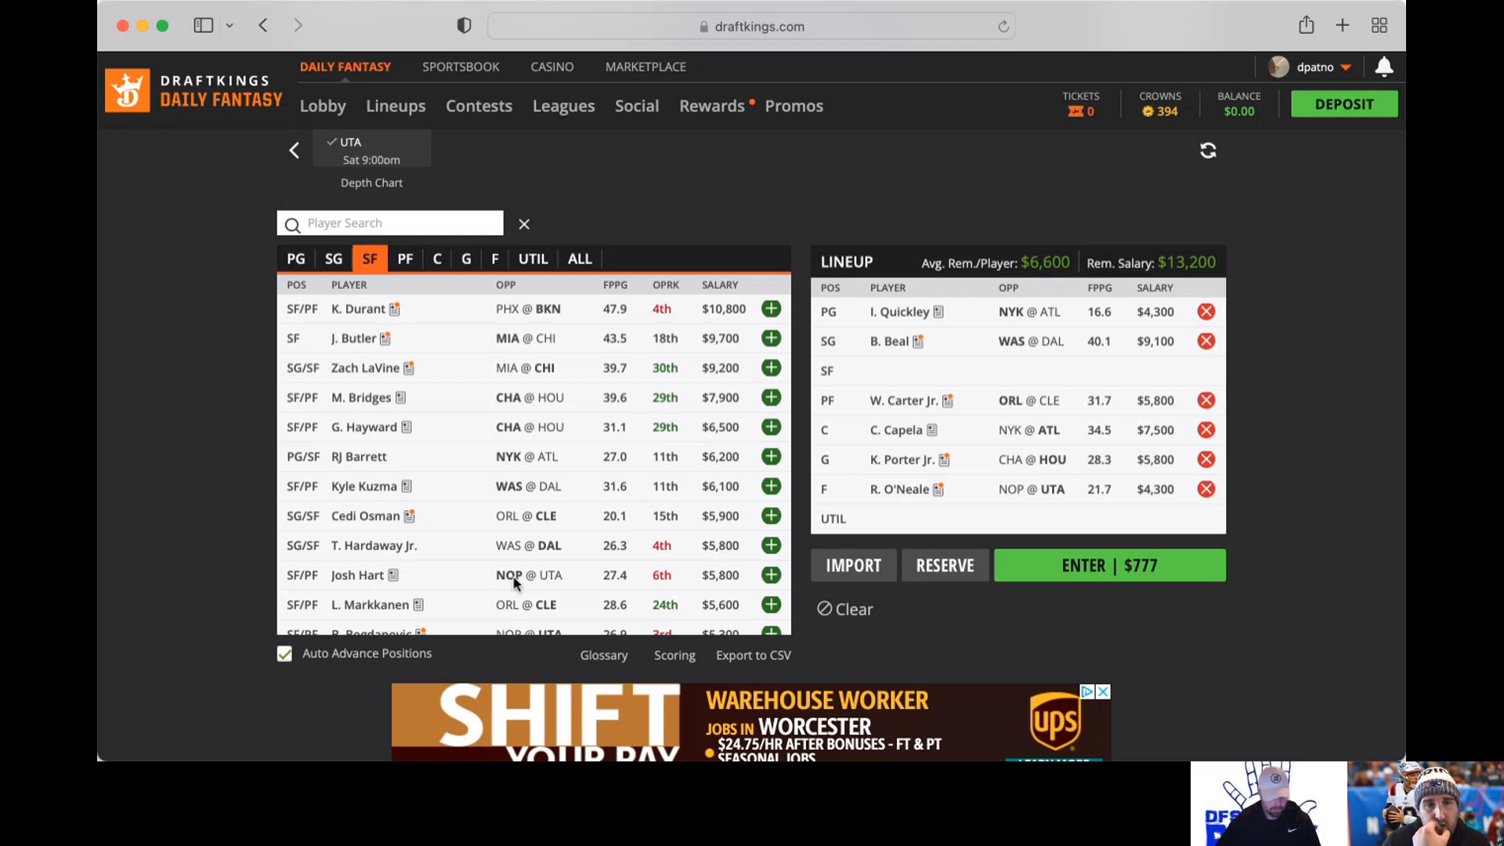
{"action": "scroll", "coordinate": [513, 582], "scroll_direction": "down", "scroll_amount": 2}
{"action": "scroll", "coordinate": [514, 581], "scroll_direction": "down", "scroll_amount": 2}
{"action": "scroll", "coordinate": [514, 584], "scroll_direction": "down", "scroll_amount": 2}
{"action": "scroll", "coordinate": [514, 584], "scroll_direction": "down", "scroll_amount": 2}
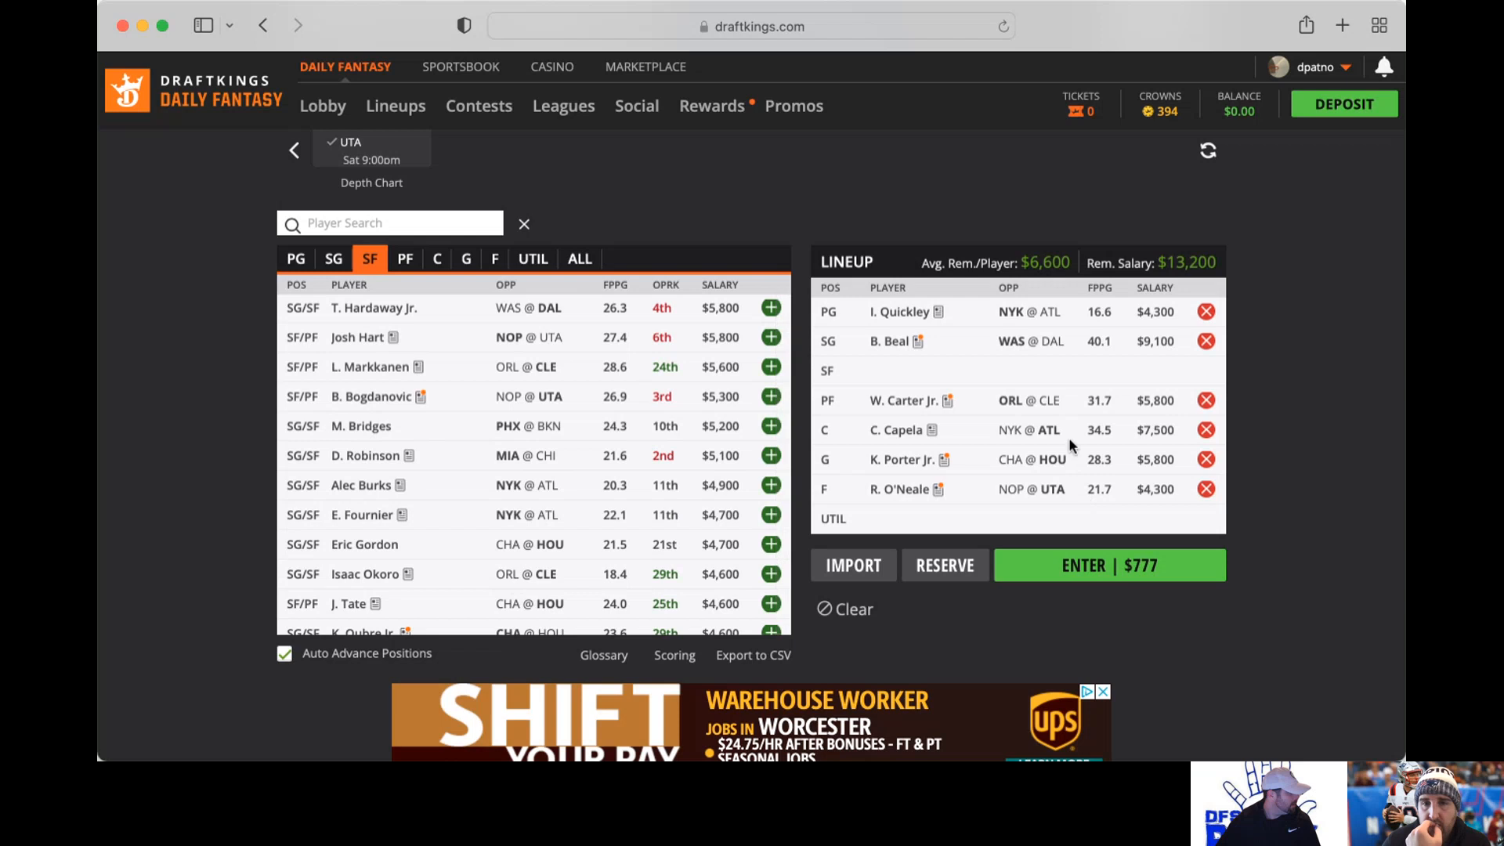
{"action": "scroll", "coordinate": [521, 444], "scroll_direction": "down", "scroll_amount": 1}
{"action": "scroll", "coordinate": [521, 445], "scroll_direction": "down", "scroll_amount": 3}
{"action": "scroll", "coordinate": [521, 445], "scroll_direction": "down", "scroll_amount": 2}
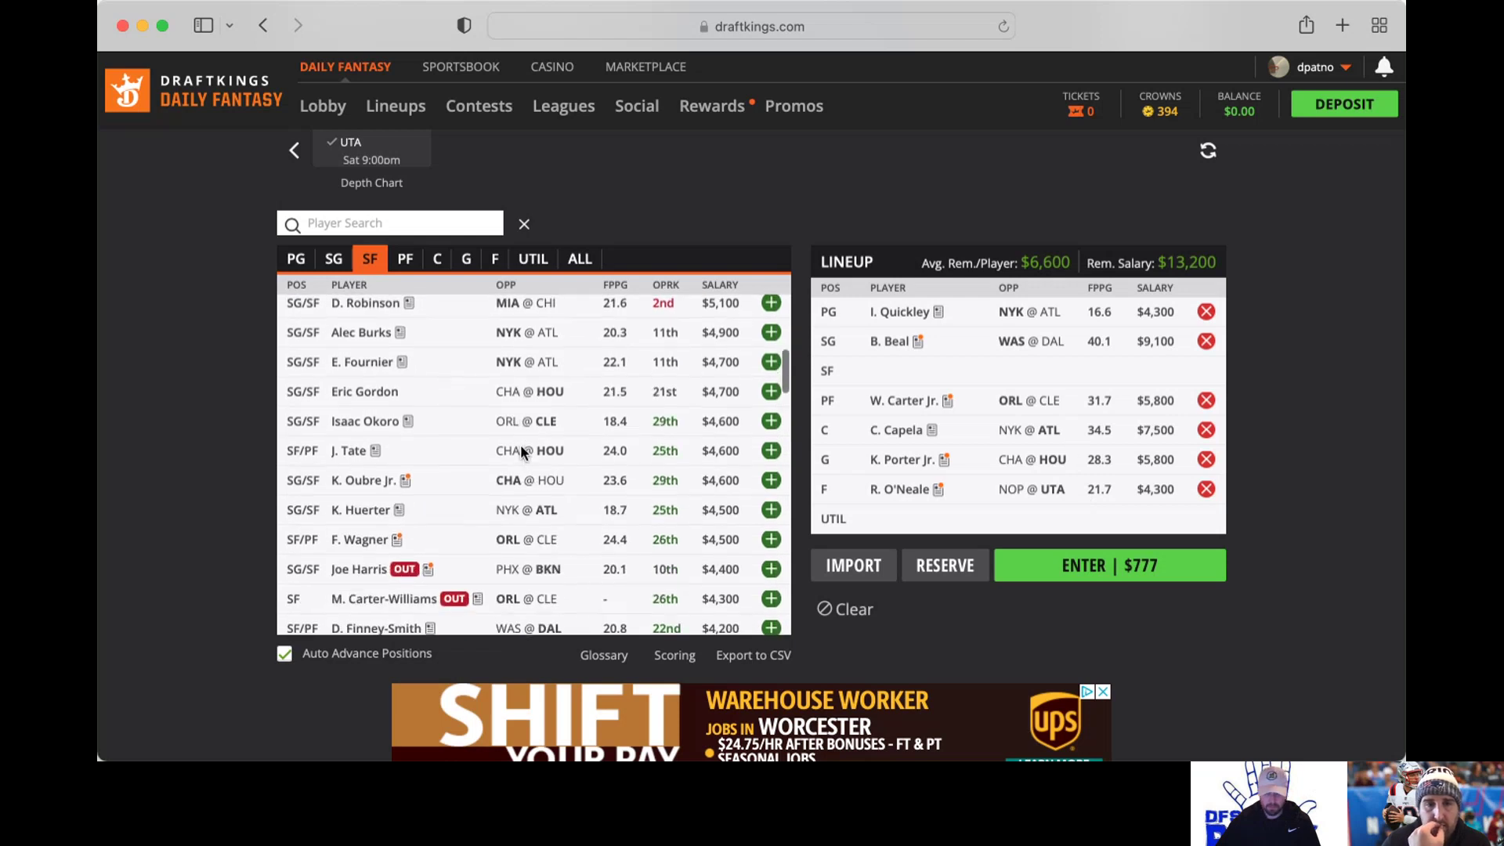
{"action": "left_click", "coordinate": [771, 538]}
{"action": "scroll", "coordinate": [638, 437], "scroll_direction": "up", "scroll_amount": 5}
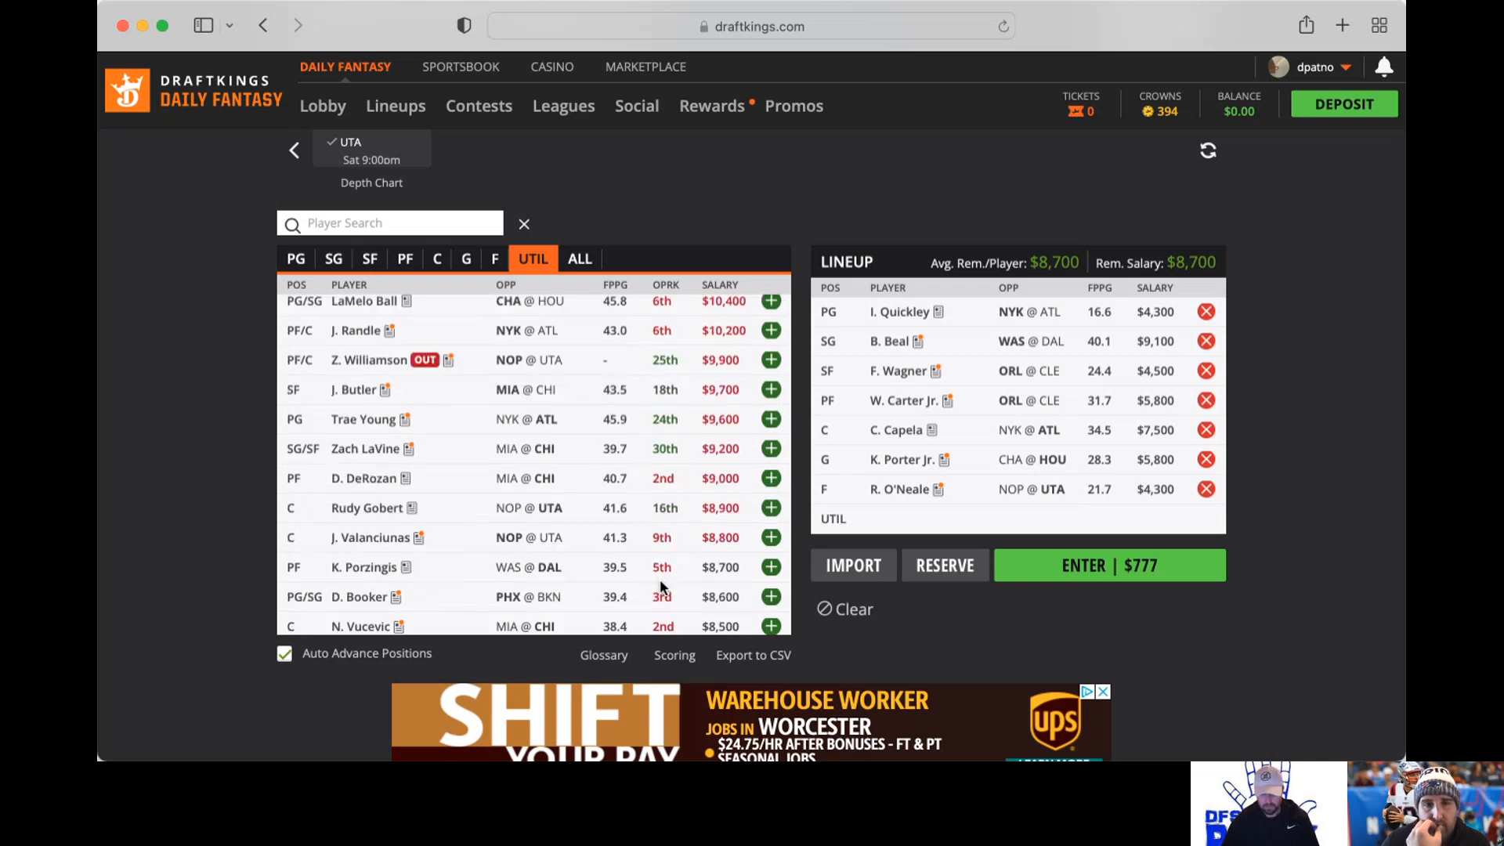
{"action": "scroll", "coordinate": [758, 594], "scroll_direction": "down", "scroll_amount": 2}
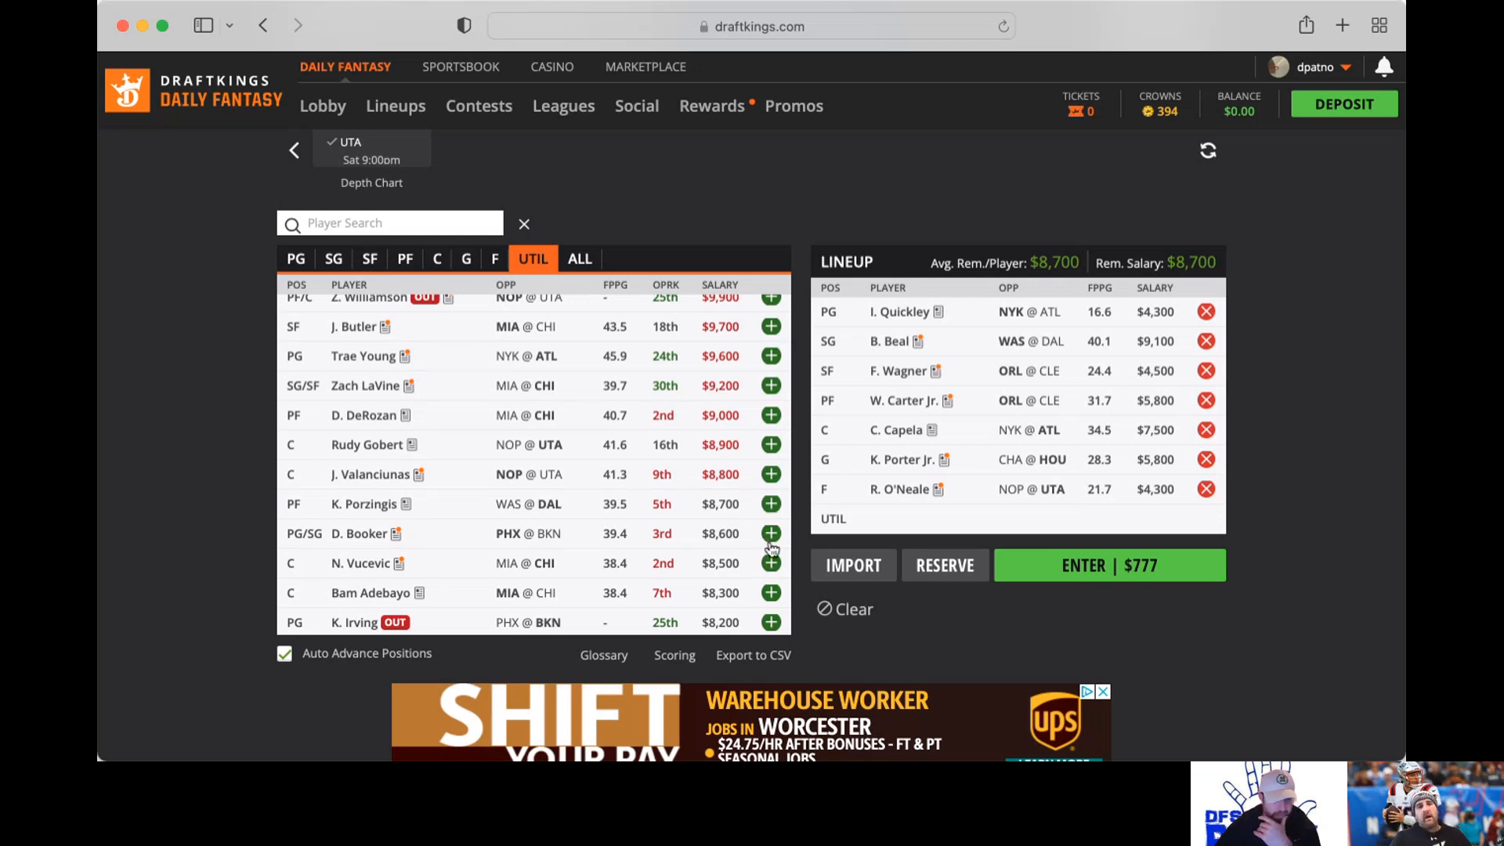
Step: Add D. Booker ($8,600) to the UTIL slot, completing the lineup with $100 left
{"action": "left_click", "coordinate": [772, 533]}
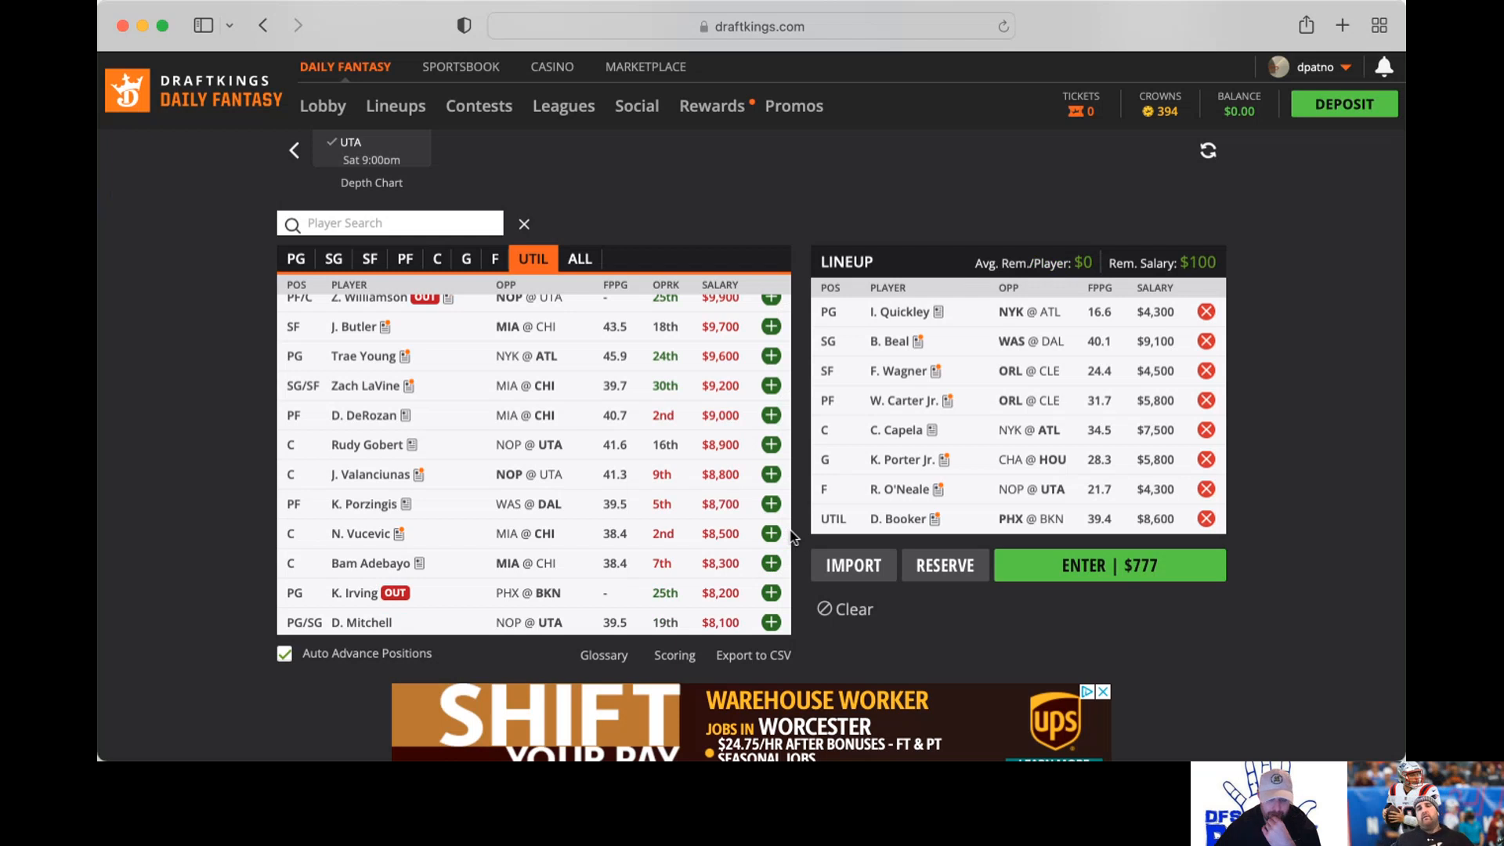